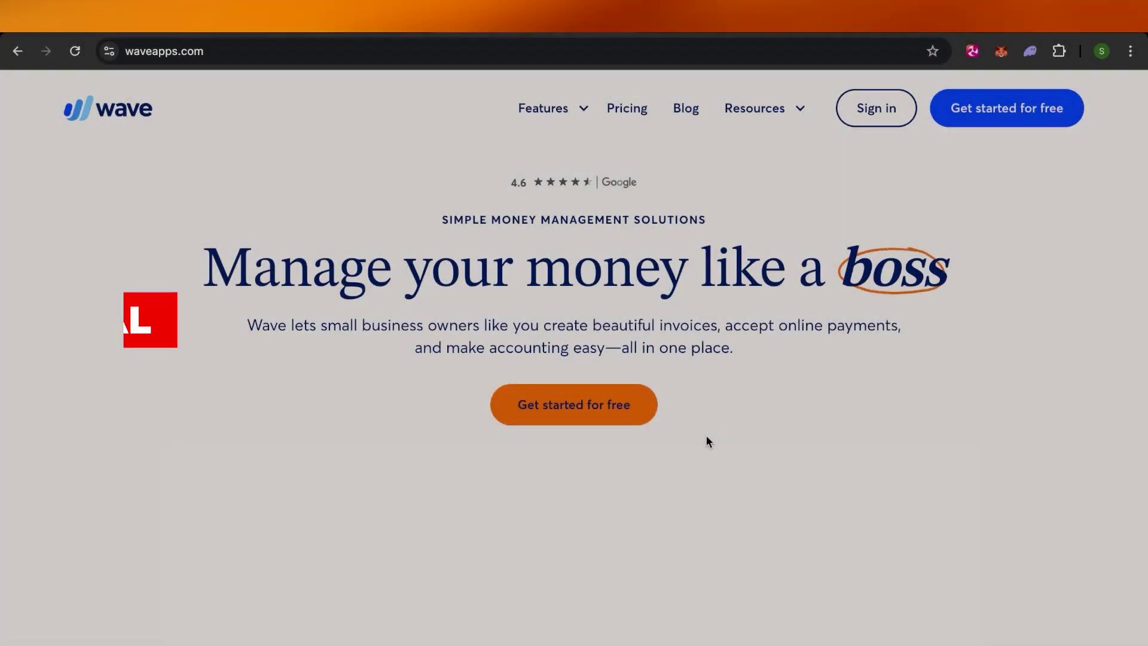
Step: Look over the Wave business dashboard, briefly opening and closing the Create new list
{"action": "scroll", "coordinate": [708, 442], "scroll_direction": "down", "scroll_amount": 15}
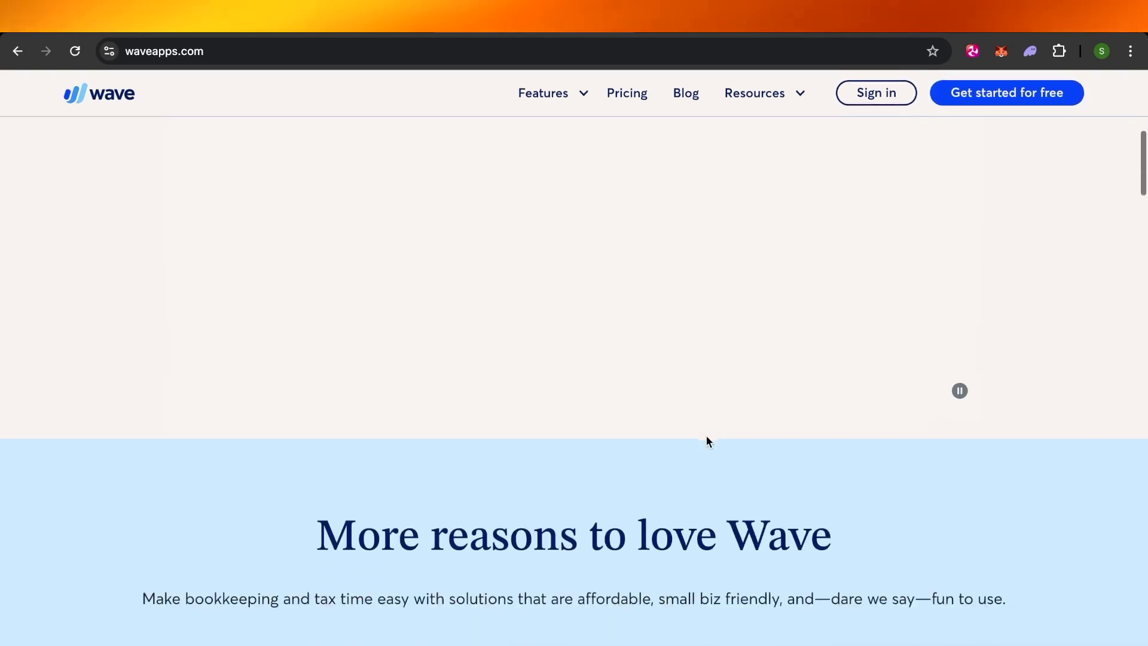
{"action": "scroll", "coordinate": [707, 436], "scroll_direction": "up", "scroll_amount": 9}
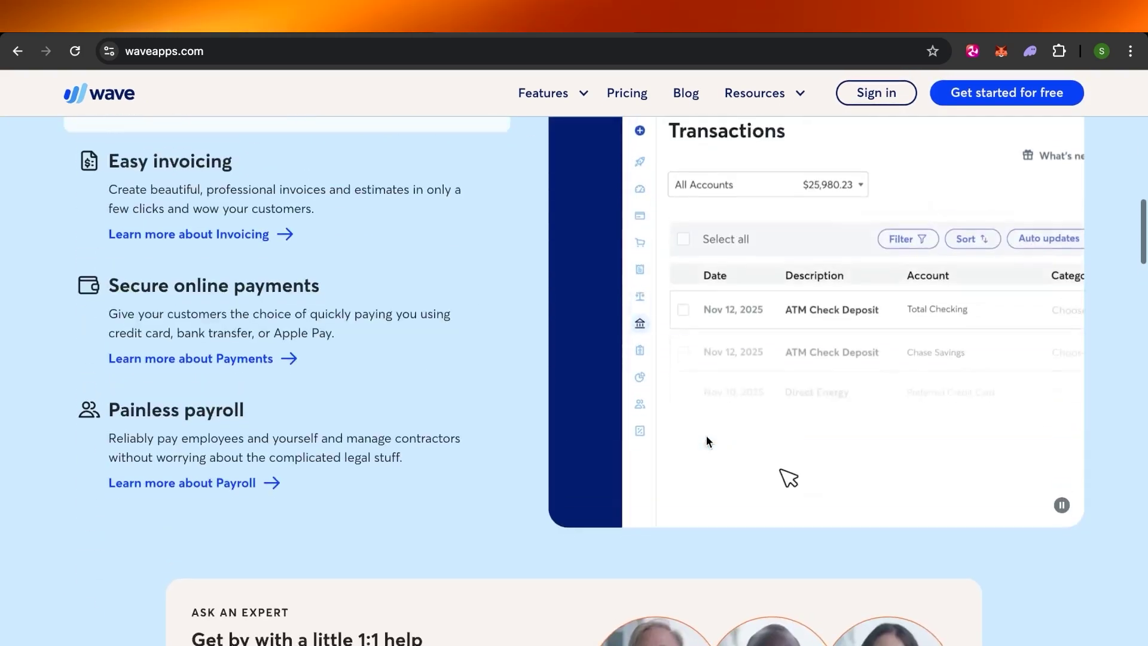
{"action": "scroll", "coordinate": [705, 435], "scroll_direction": "down", "scroll_amount": 2}
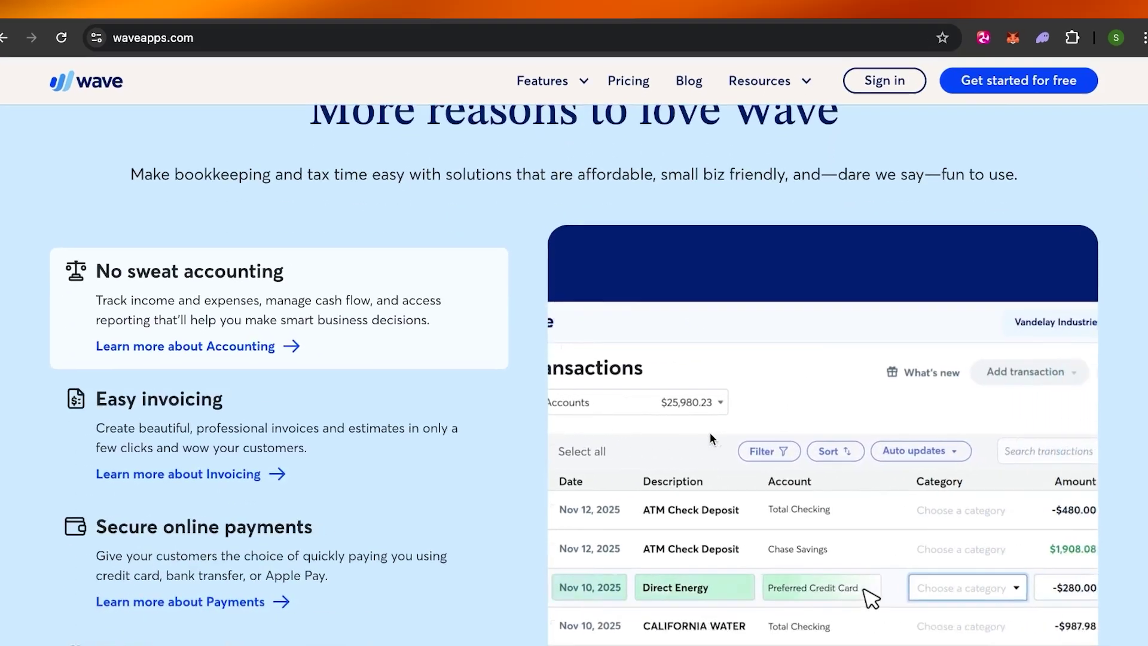
{"action": "scroll", "coordinate": [707, 434], "scroll_direction": "down", "scroll_amount": 4}
{"action": "scroll", "coordinate": [725, 420], "scroll_direction": "down", "scroll_amount": 6}
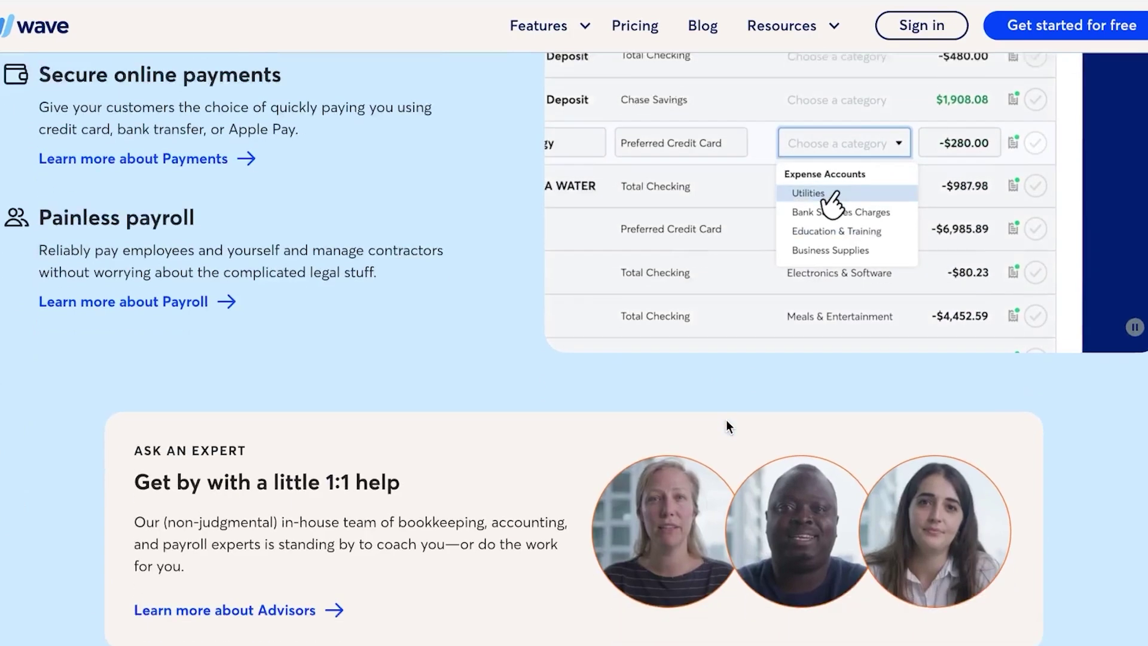
{"action": "scroll", "coordinate": [726, 419], "scroll_direction": "down", "scroll_amount": 2}
{"action": "scroll", "coordinate": [726, 420], "scroll_direction": "up", "scroll_amount": 10}
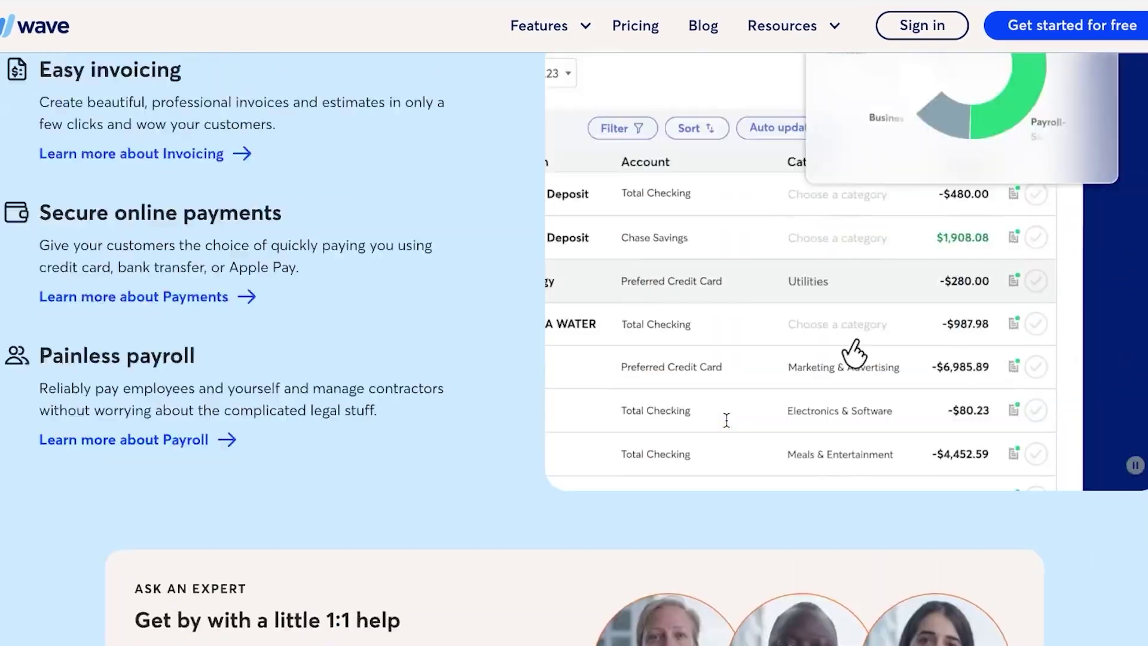
{"action": "scroll", "coordinate": [726, 420], "scroll_direction": "up", "scroll_amount": 10}
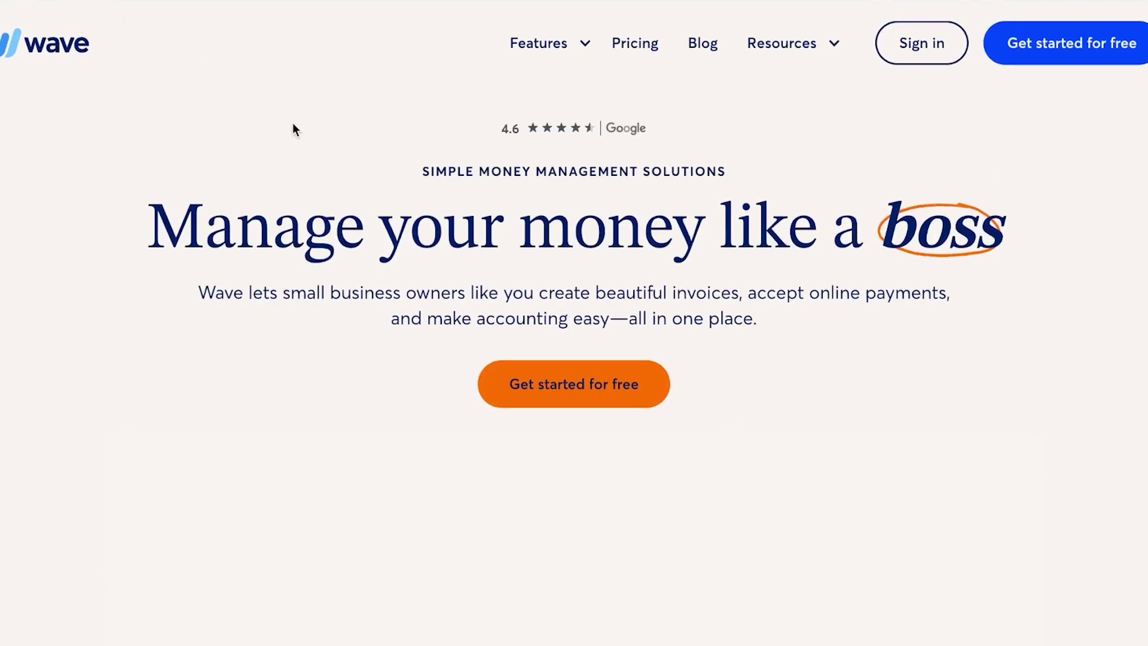
{"action": "scroll", "coordinate": [292, 123], "scroll_direction": "down", "scroll_amount": 10}
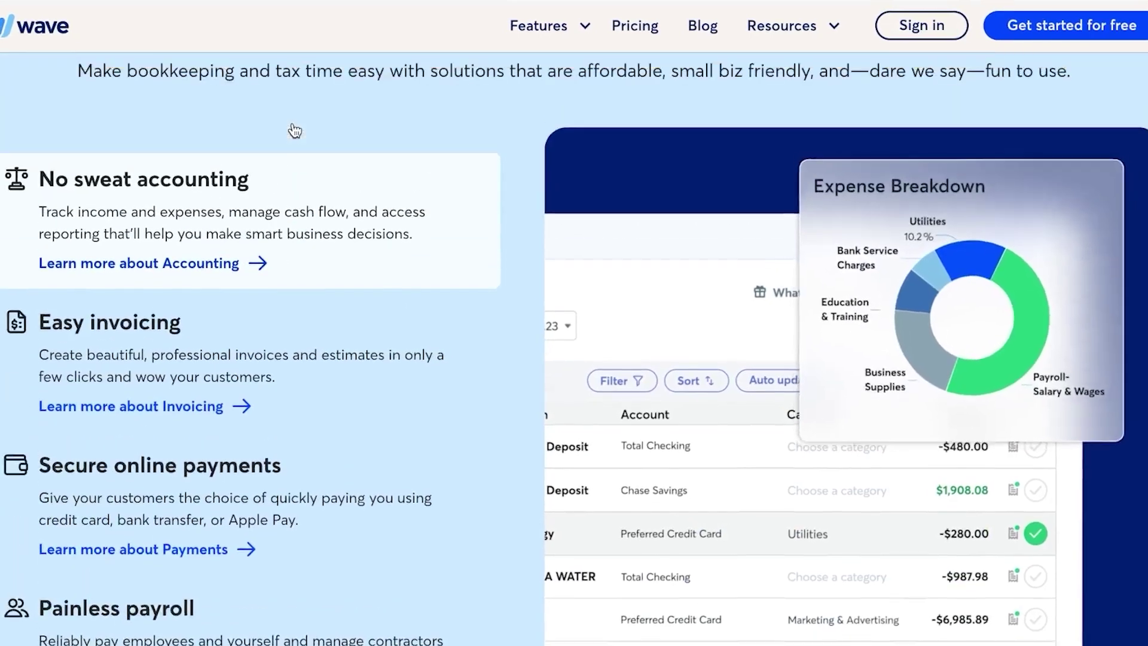
{"action": "scroll", "coordinate": [294, 130], "scroll_direction": "up", "scroll_amount": 1}
{"action": "scroll", "coordinate": [294, 130], "scroll_direction": "down", "scroll_amount": 2}
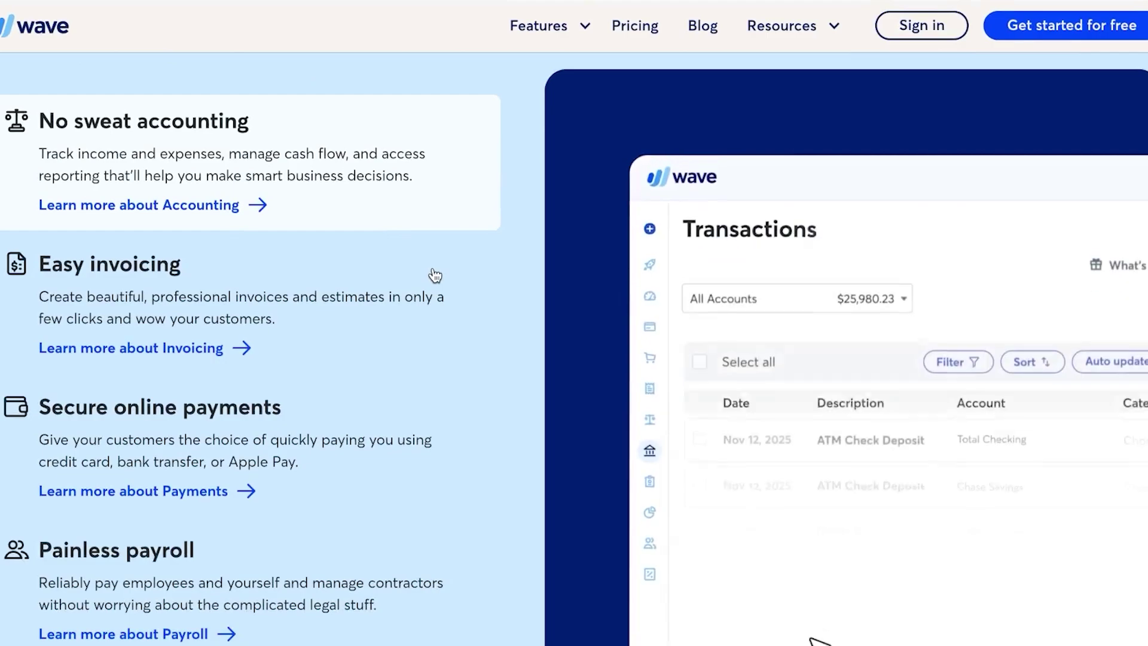
{"action": "scroll", "coordinate": [432, 275], "scroll_direction": "down", "scroll_amount": 6}
{"action": "scroll", "coordinate": [435, 275], "scroll_direction": "down", "scroll_amount": 20}
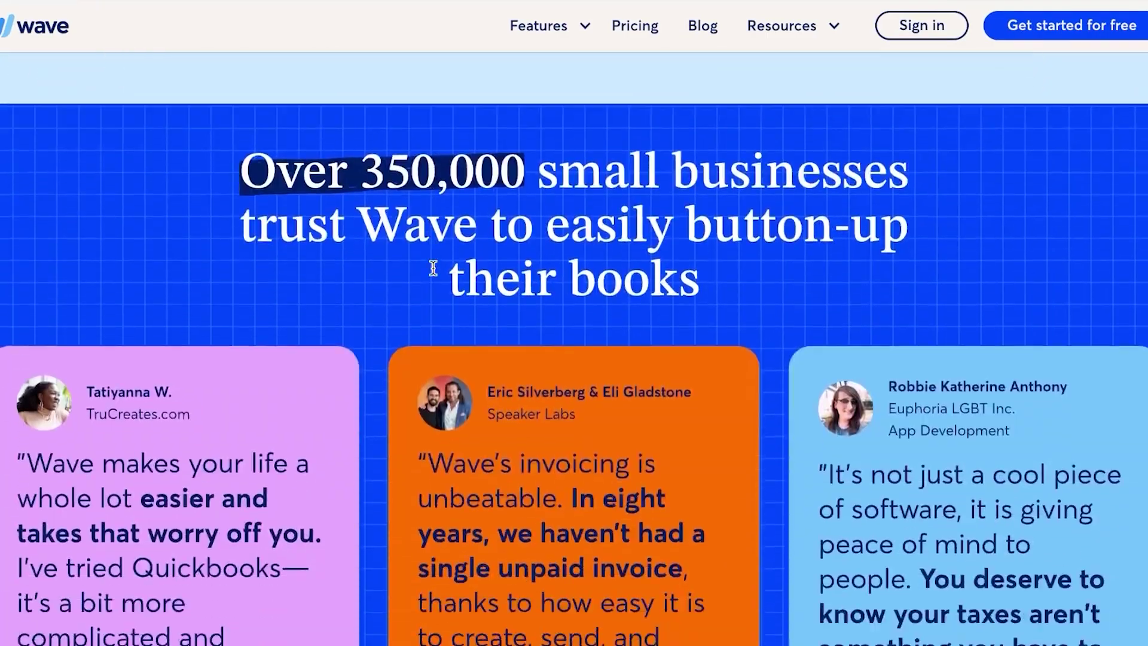
{"action": "scroll", "coordinate": [432, 273], "scroll_direction": "down", "scroll_amount": 6}
{"action": "scroll", "coordinate": [433, 273], "scroll_direction": "up", "scroll_amount": 19}
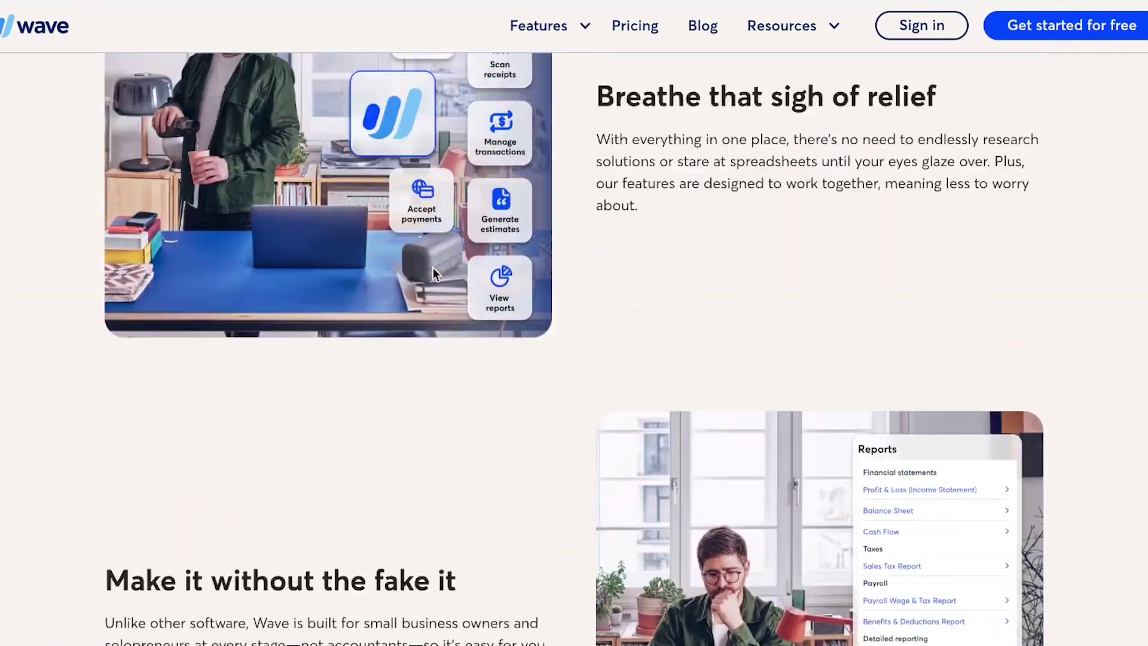
{"action": "scroll", "coordinate": [432, 272], "scroll_direction": "up", "scroll_amount": 16}
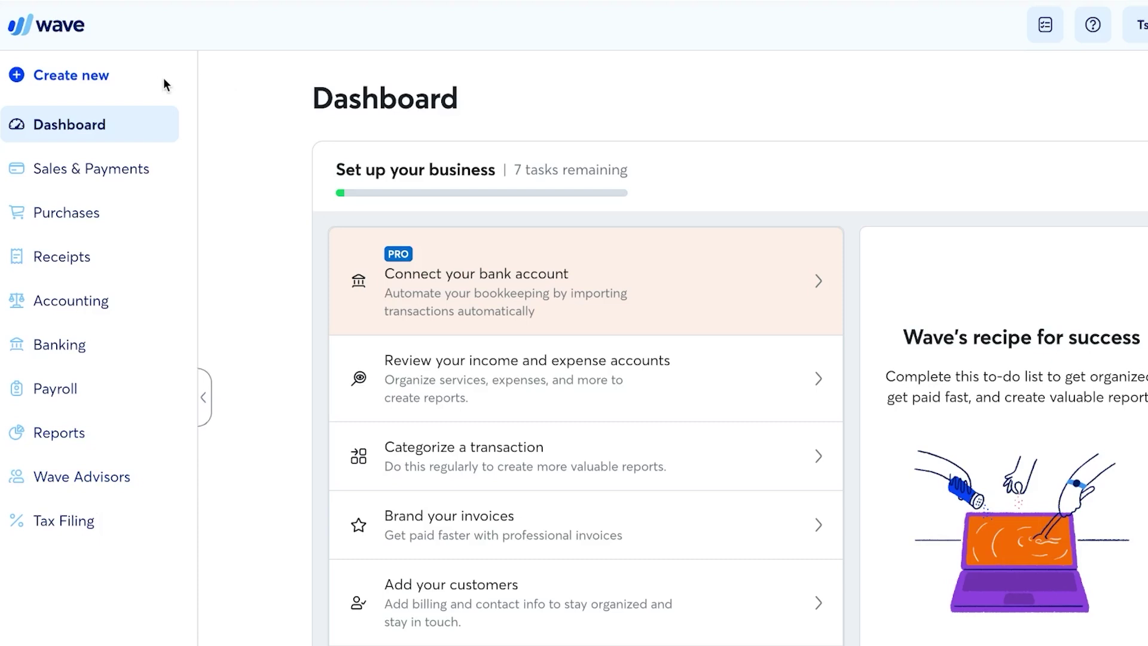
{"action": "left_click", "coordinate": [83, 88]}
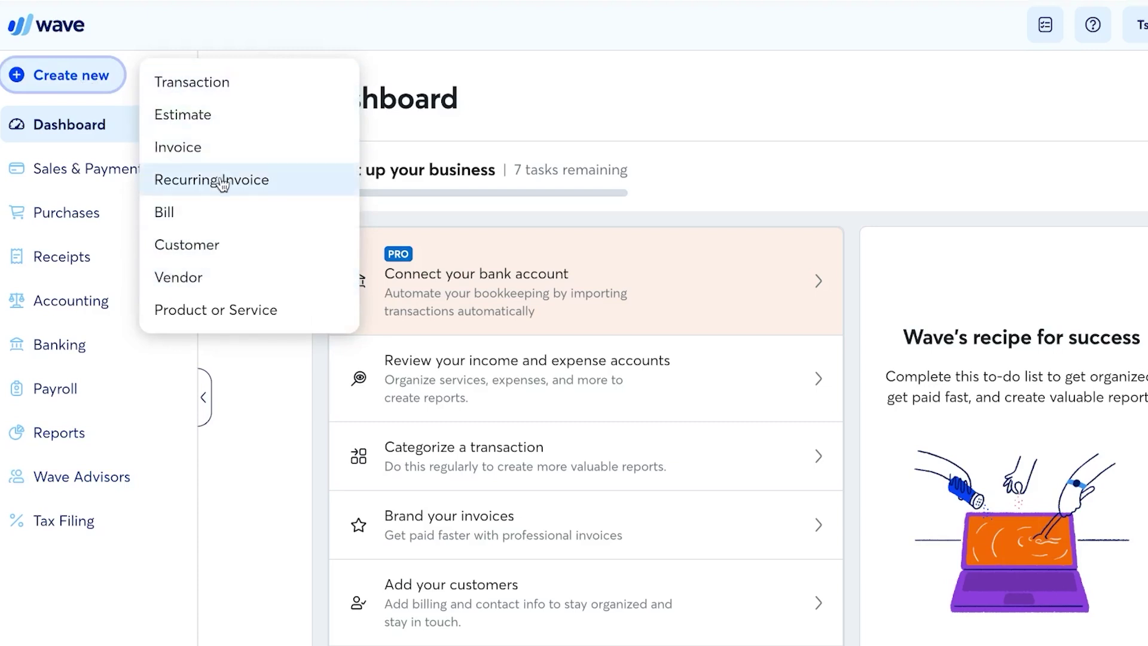
{"action": "left_click", "coordinate": [624, 71]}
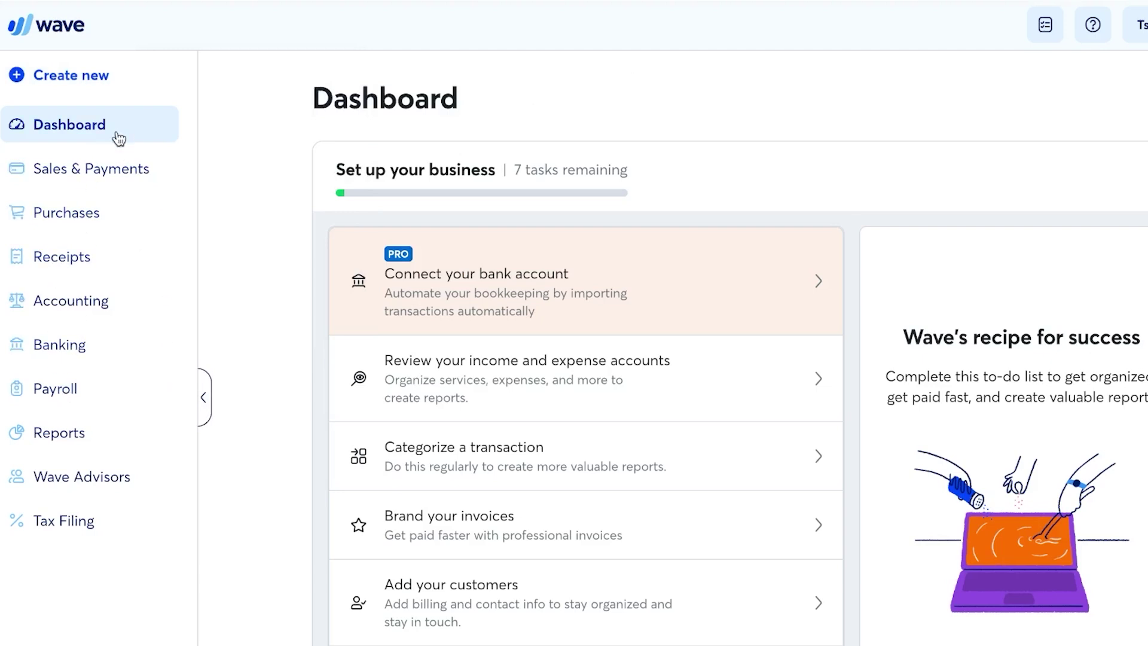
Step: Expand Sales & Payments in the sidebar and bring up the Create new menu
{"action": "left_click", "coordinate": [163, 174]}
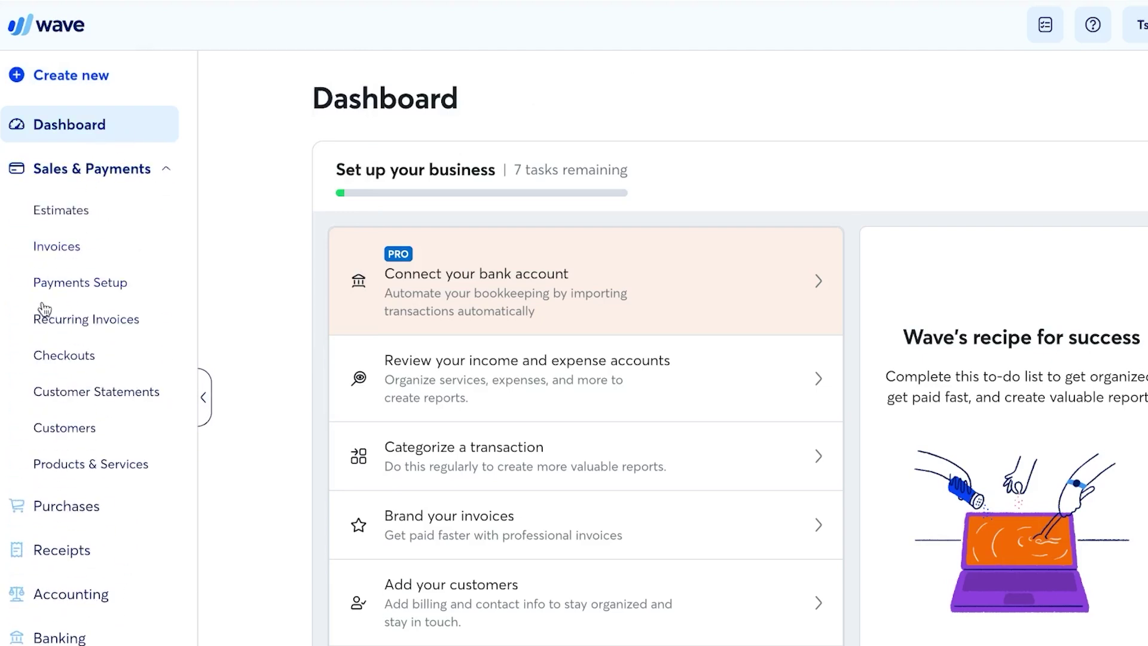
{"action": "scroll", "coordinate": [121, 311], "scroll_direction": "down", "scroll_amount": 1}
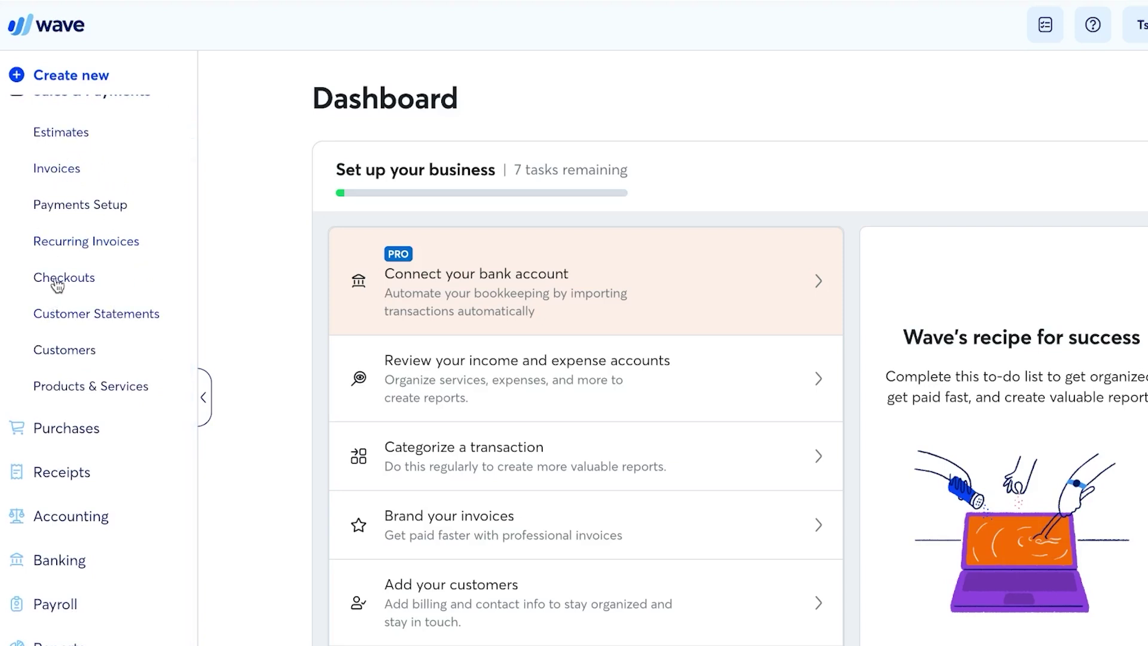
{"action": "scroll", "coordinate": [79, 197], "scroll_direction": "down", "scroll_amount": 2}
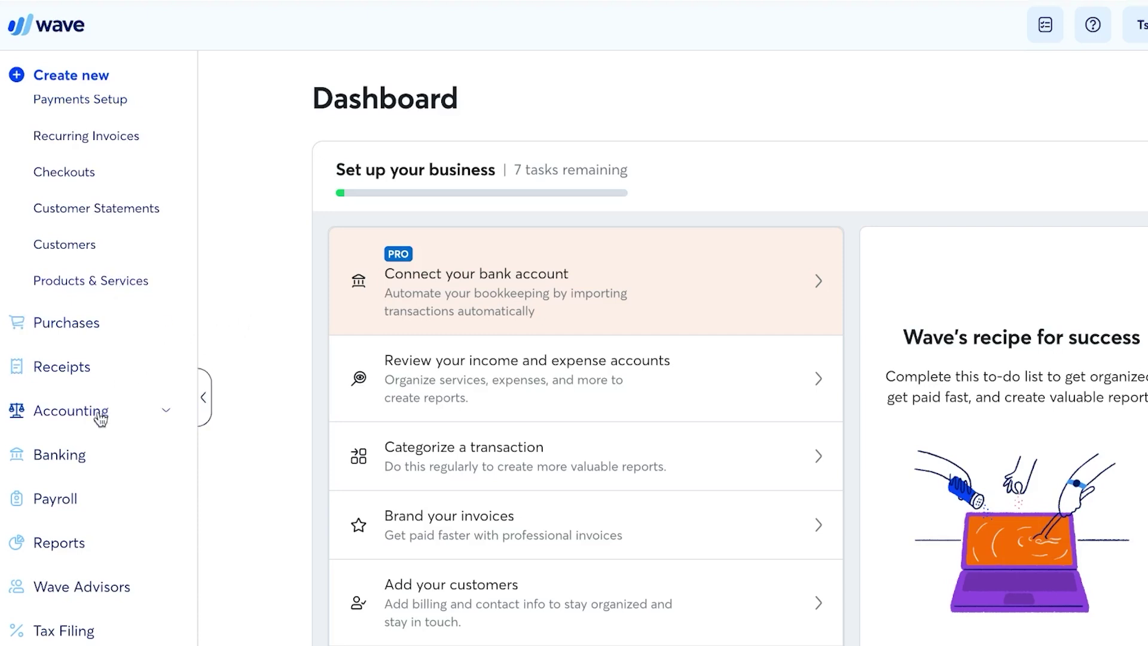
{"action": "left_click", "coordinate": [101, 74]}
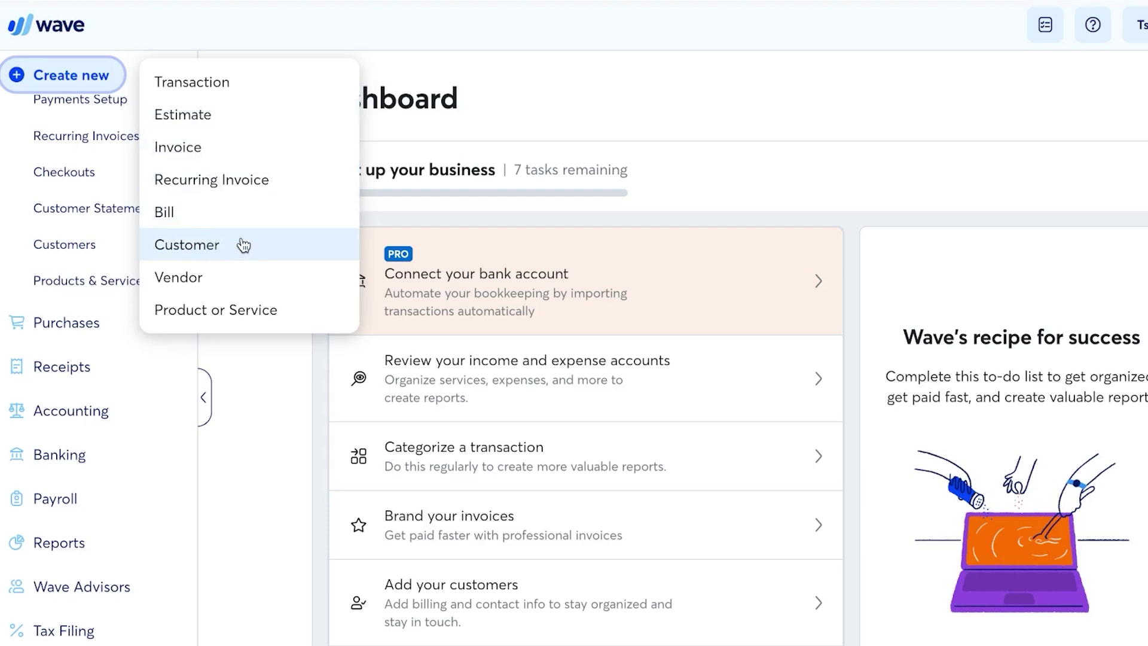
Step: Start a new customer and enter the customer name and contact's first and last name
{"action": "left_click", "coordinate": [243, 245]}
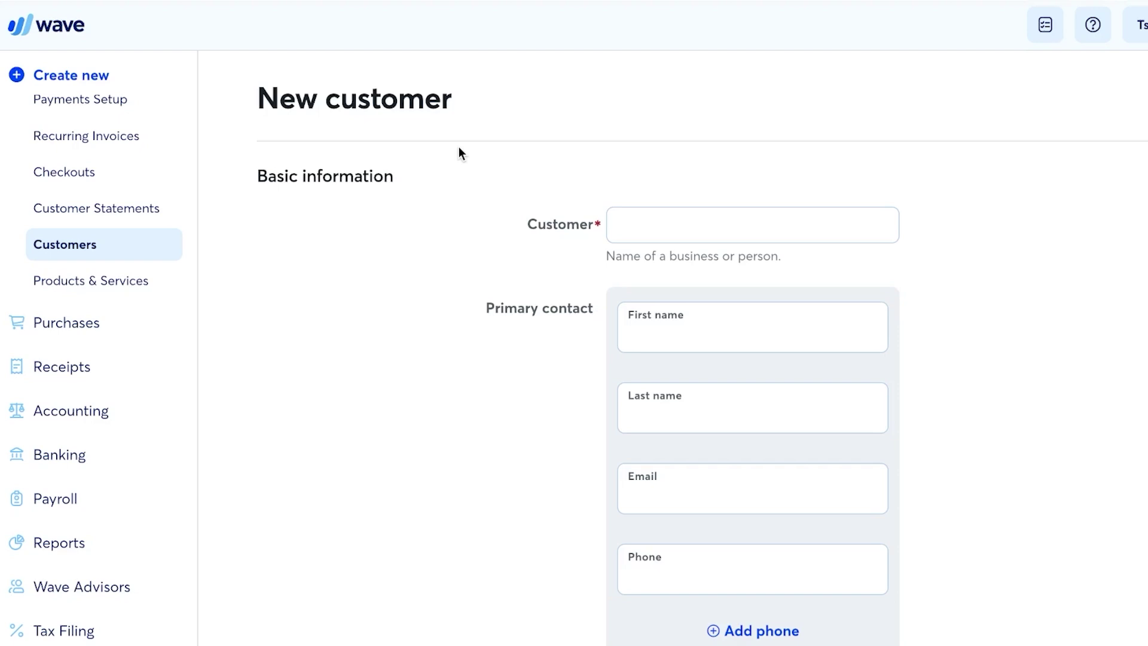
{"action": "scroll", "coordinate": [459, 151], "scroll_direction": "down", "scroll_amount": 5}
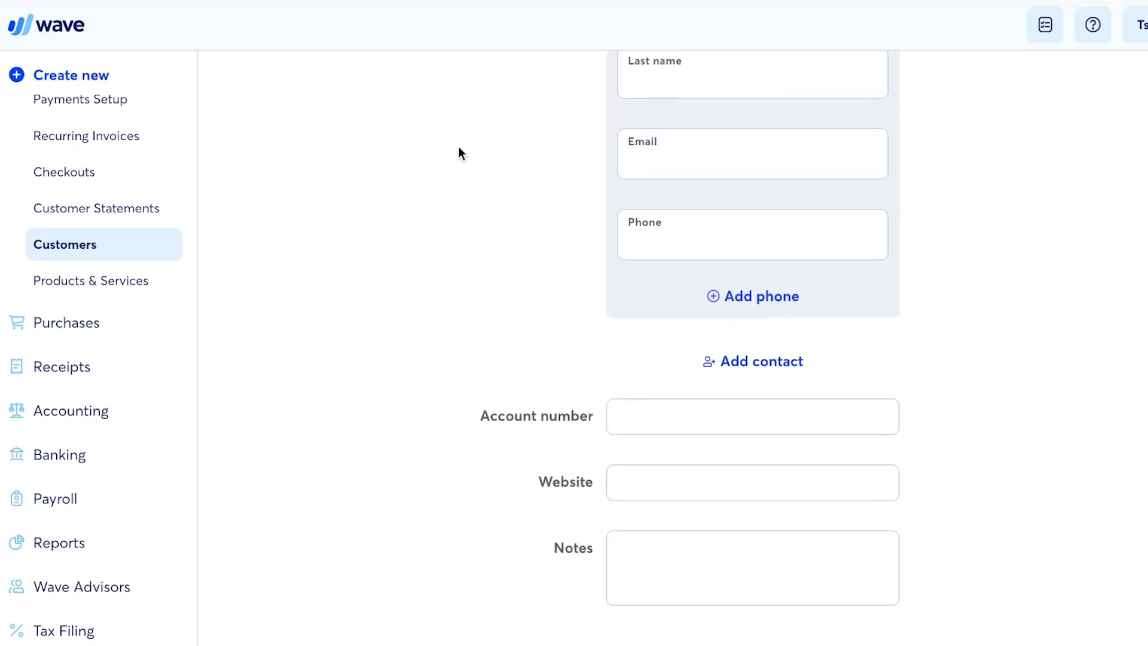
{"action": "scroll", "coordinate": [459, 150], "scroll_direction": "up", "scroll_amount": 4}
{"action": "scroll", "coordinate": [459, 153], "scroll_direction": "up", "scroll_amount": 2}
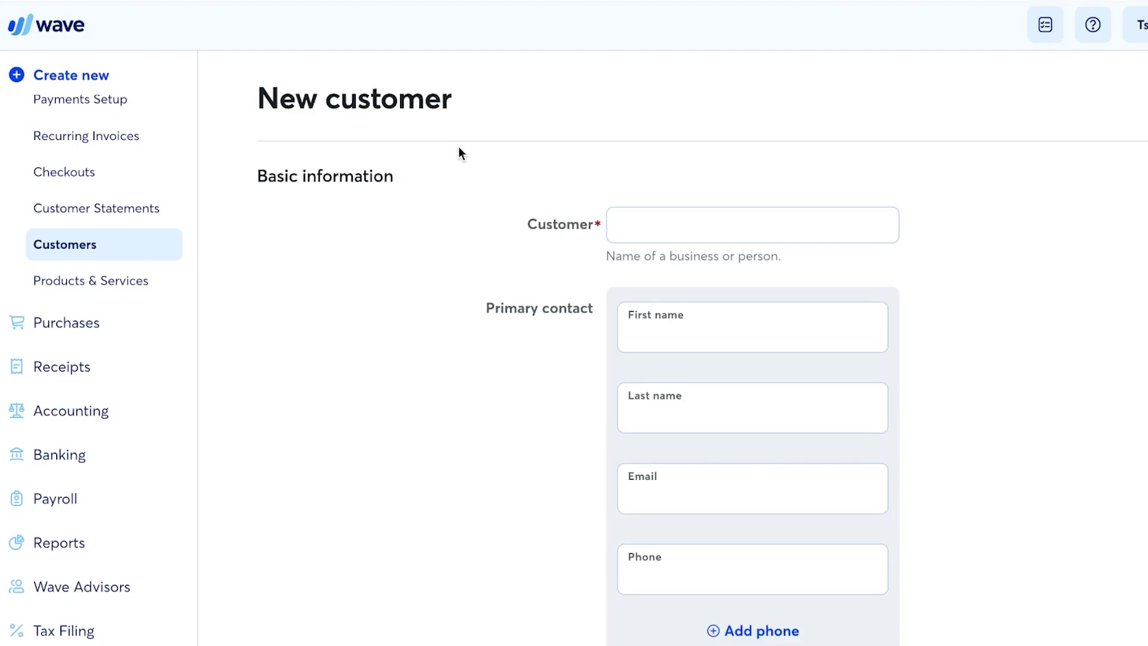
{"action": "left_click", "coordinate": [658, 221]}
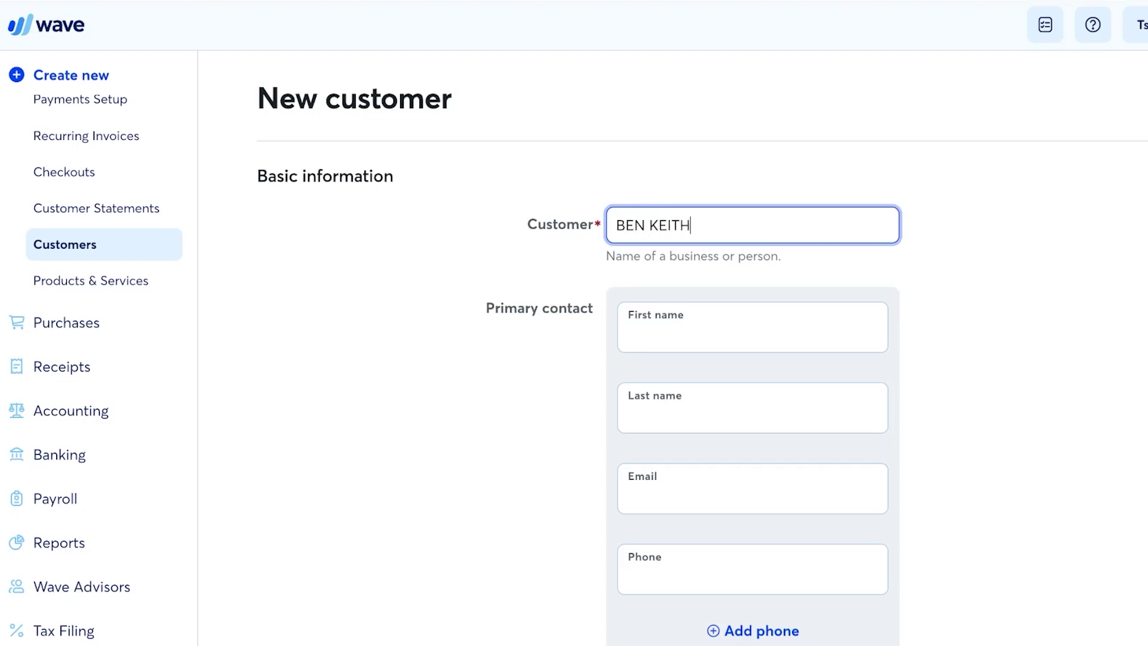
{"action": "left_click", "coordinate": [676, 339]}
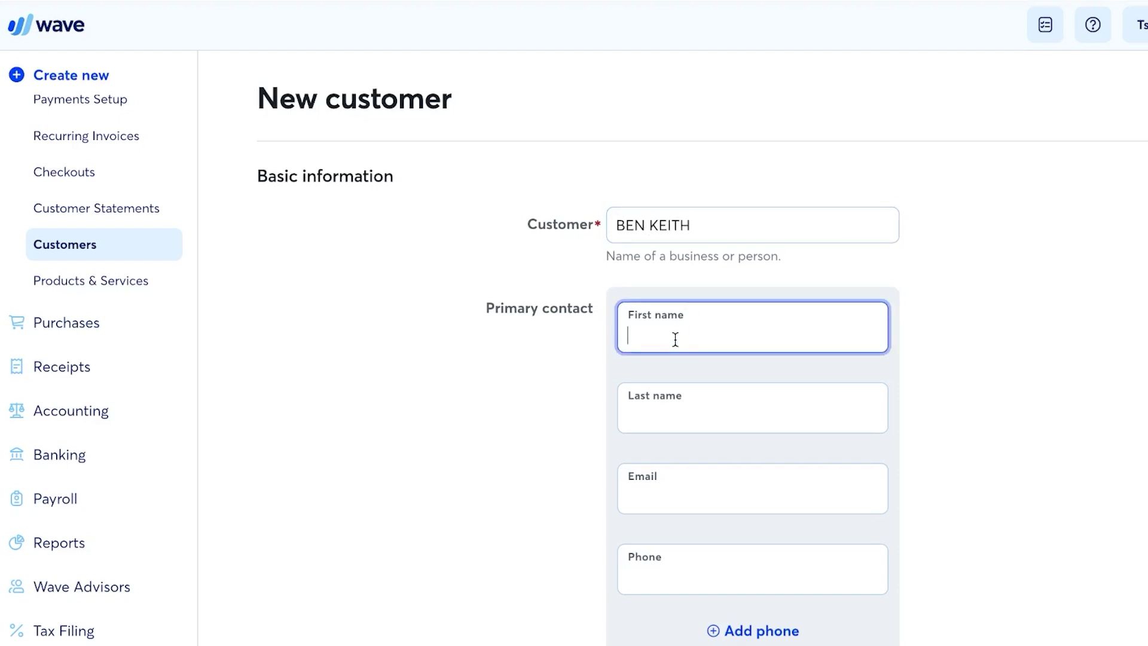
{"action": "left_click", "coordinate": [694, 409]}
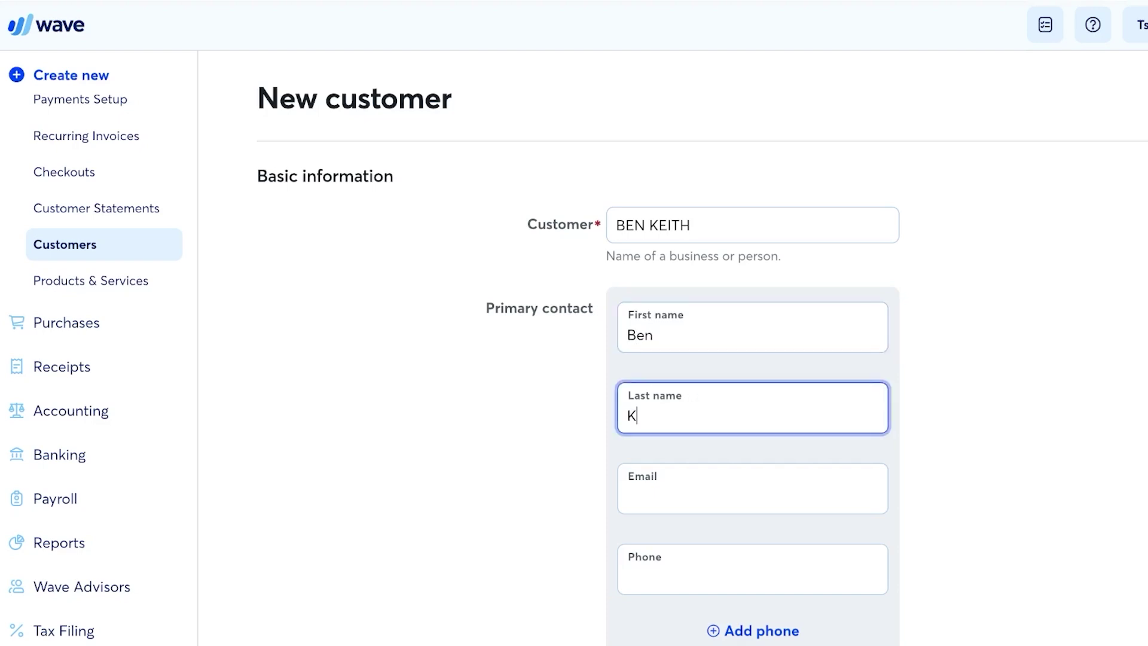
Step: Enter the contact's e-mail address and phone number
{"action": "left_click", "coordinate": [714, 504]}
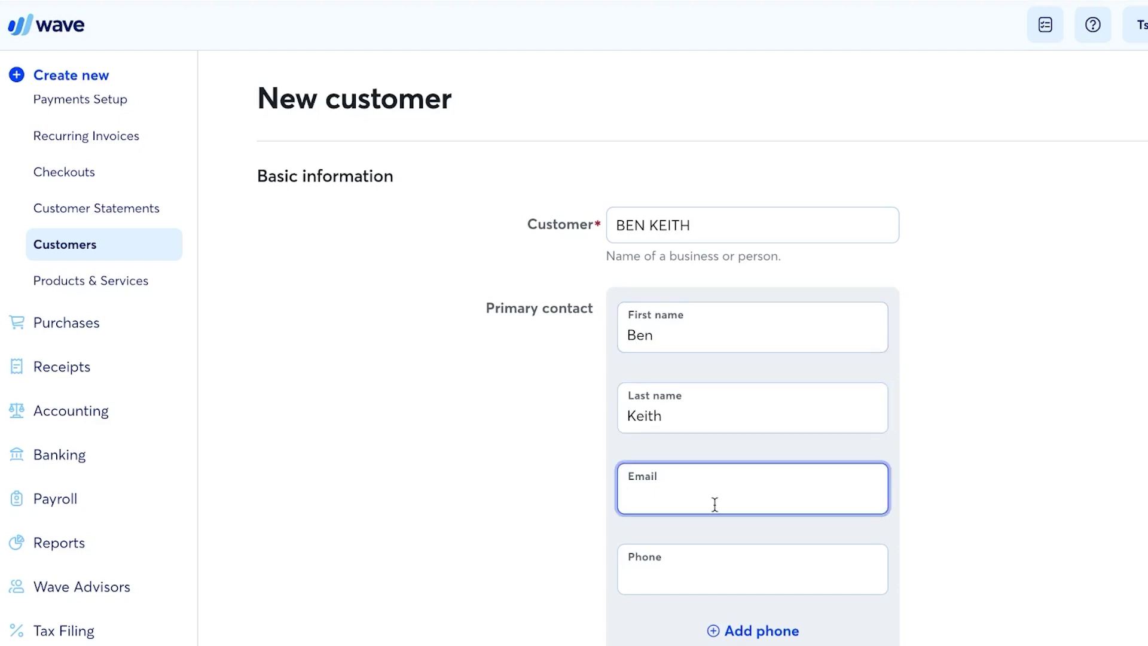
{"action": "left_click", "coordinate": [704, 573]}
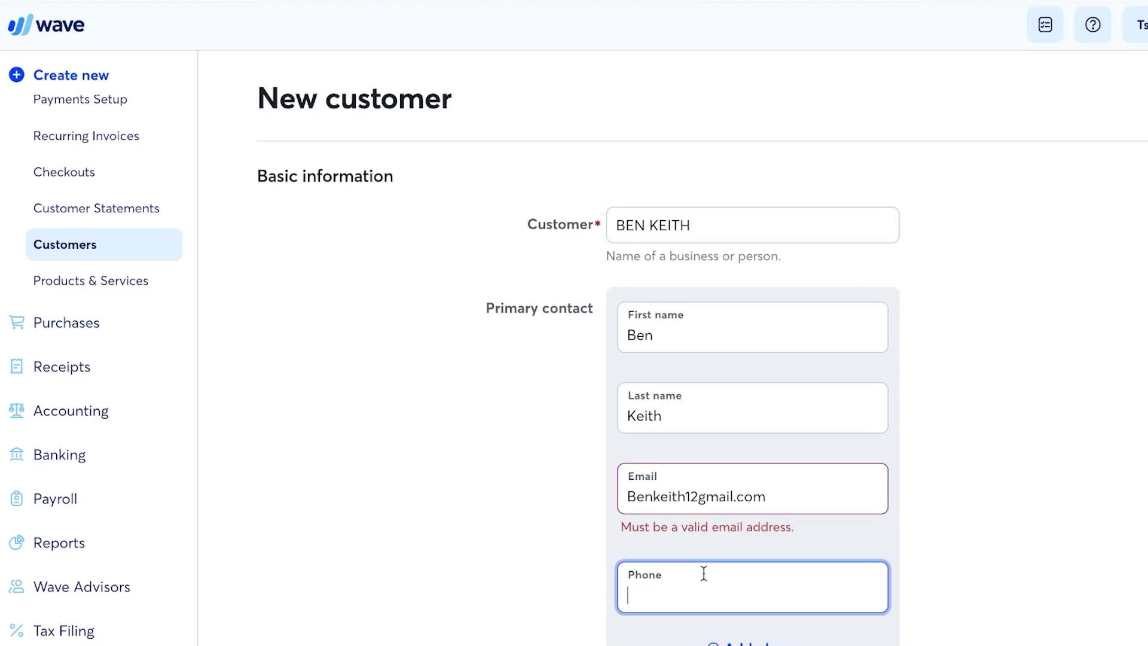
{"action": "type", "text": "00"}
Step: Save the new customer form, which Wave rejects for an invalid e-mail
{"action": "scroll", "coordinate": [905, 530], "scroll_direction": "down", "scroll_amount": 4}
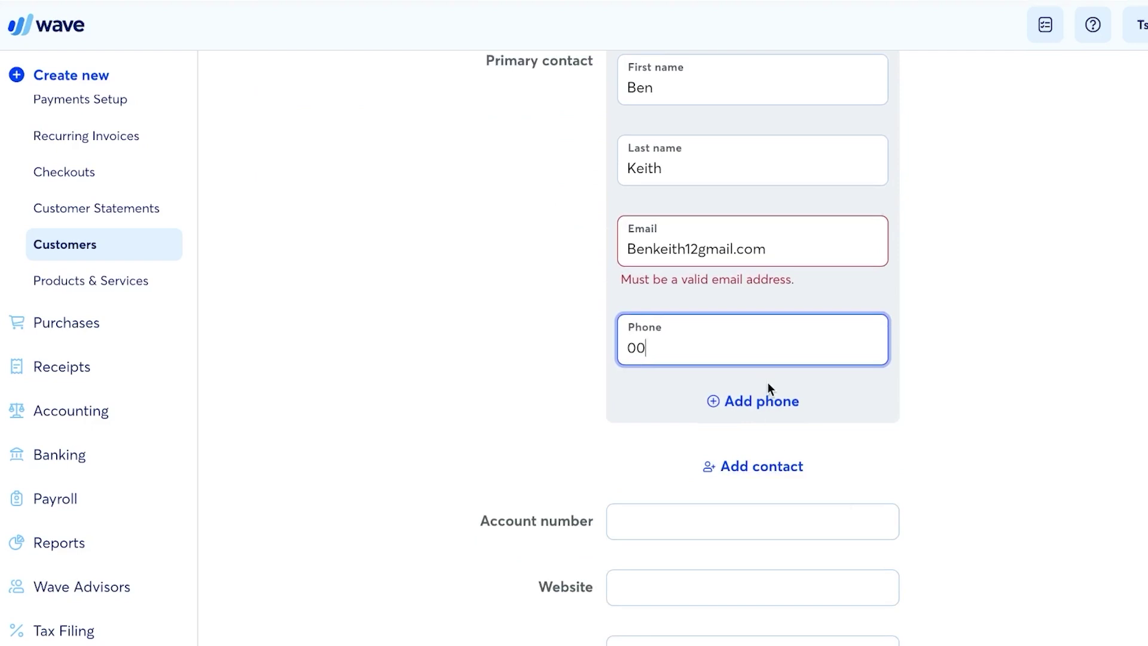
{"action": "scroll", "coordinate": [868, 425], "scroll_direction": "down", "scroll_amount": 4}
{"action": "scroll", "coordinate": [867, 424], "scroll_direction": "down", "scroll_amount": 9}
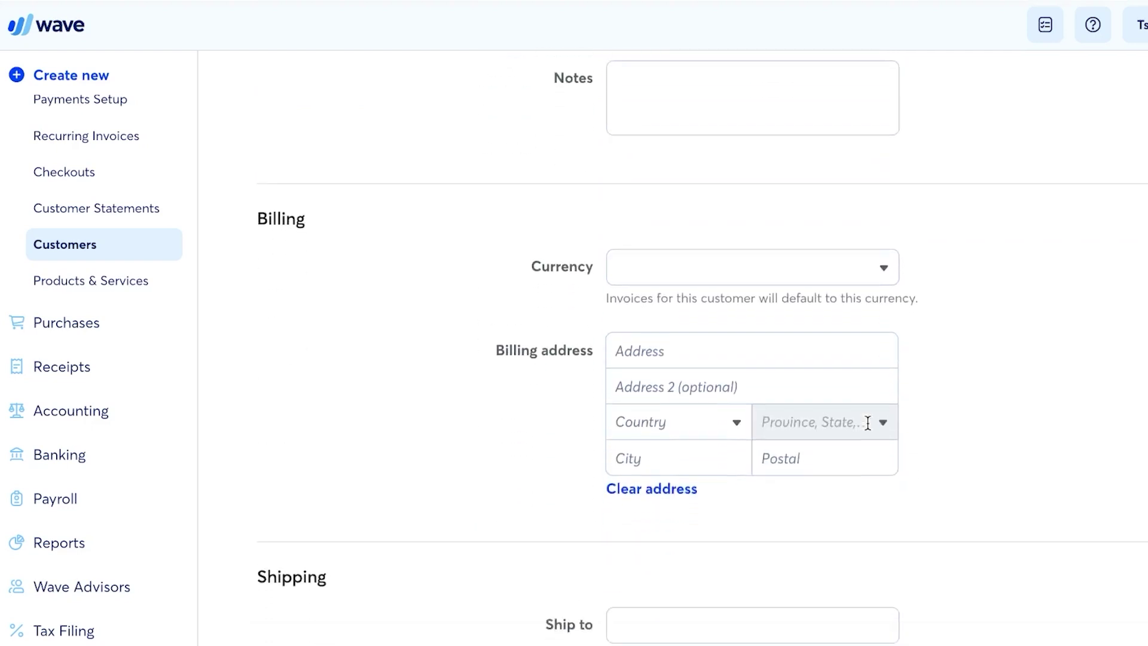
{"action": "scroll", "coordinate": [867, 424], "scroll_direction": "up", "scroll_amount": 2}
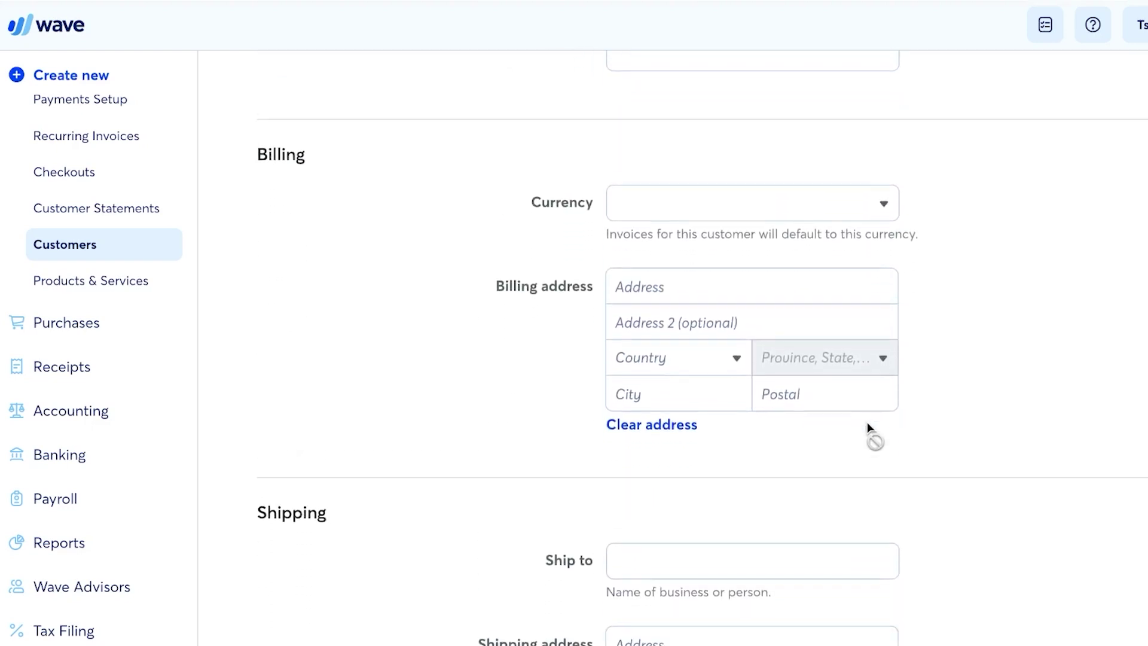
{"action": "scroll", "coordinate": [868, 426], "scroll_direction": "down", "scroll_amount": 1}
{"action": "scroll", "coordinate": [868, 426], "scroll_direction": "down", "scroll_amount": 5}
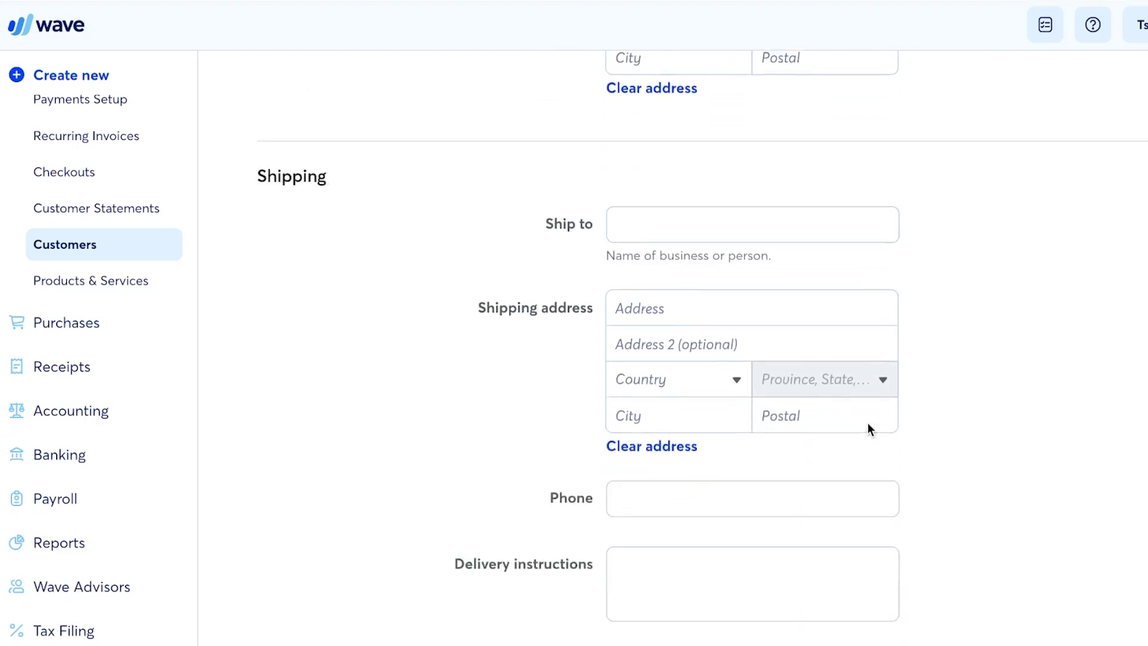
{"action": "left_click", "coordinate": [752, 625]}
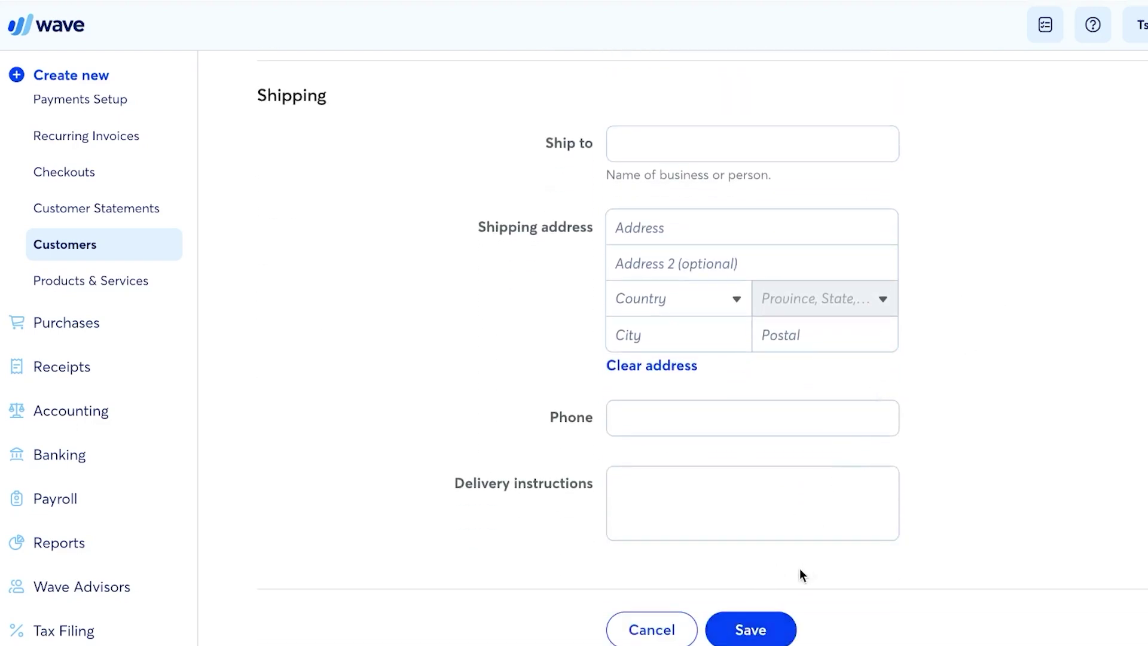
{"action": "scroll", "coordinate": [768, 507], "scroll_direction": "up", "scroll_amount": 1}
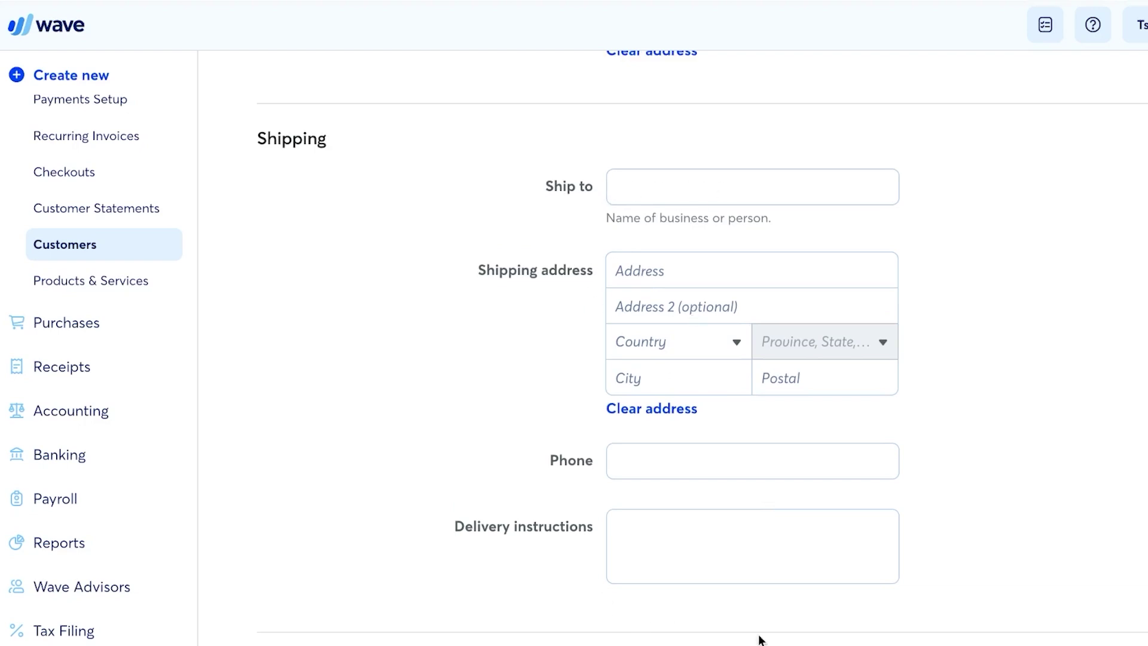
{"action": "key", "text": "Return"}
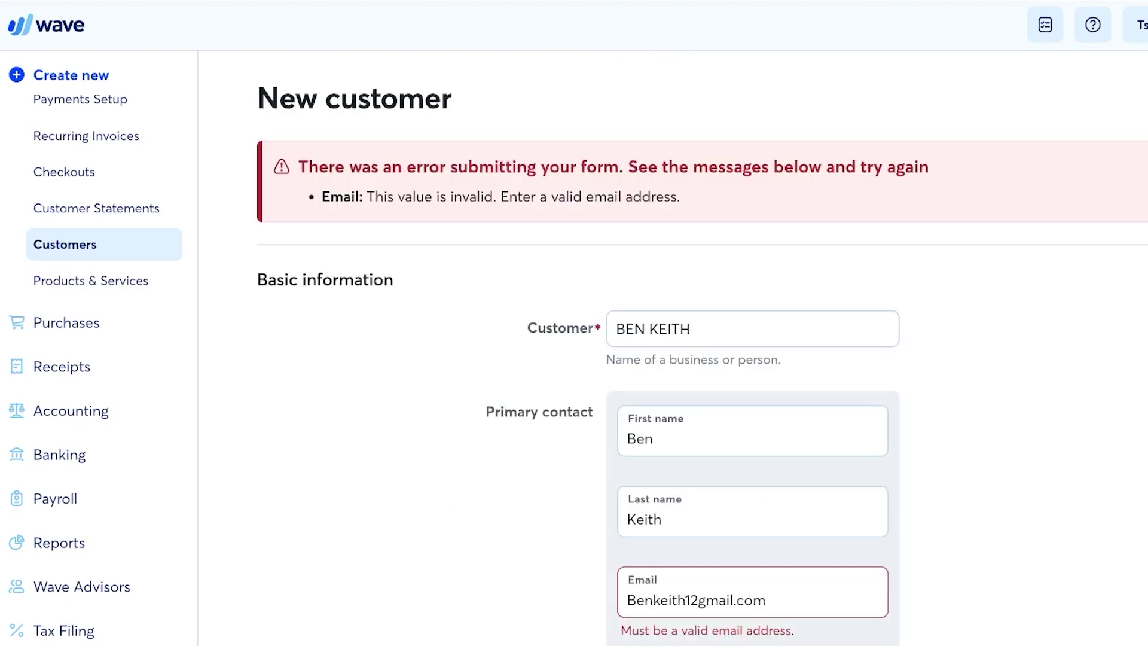
Step: Scroll the saved customer's overview to check the contact's e-mail, phone and unpaid invoices
{"action": "scroll", "coordinate": [702, 349], "scroll_direction": "down", "scroll_amount": 2}
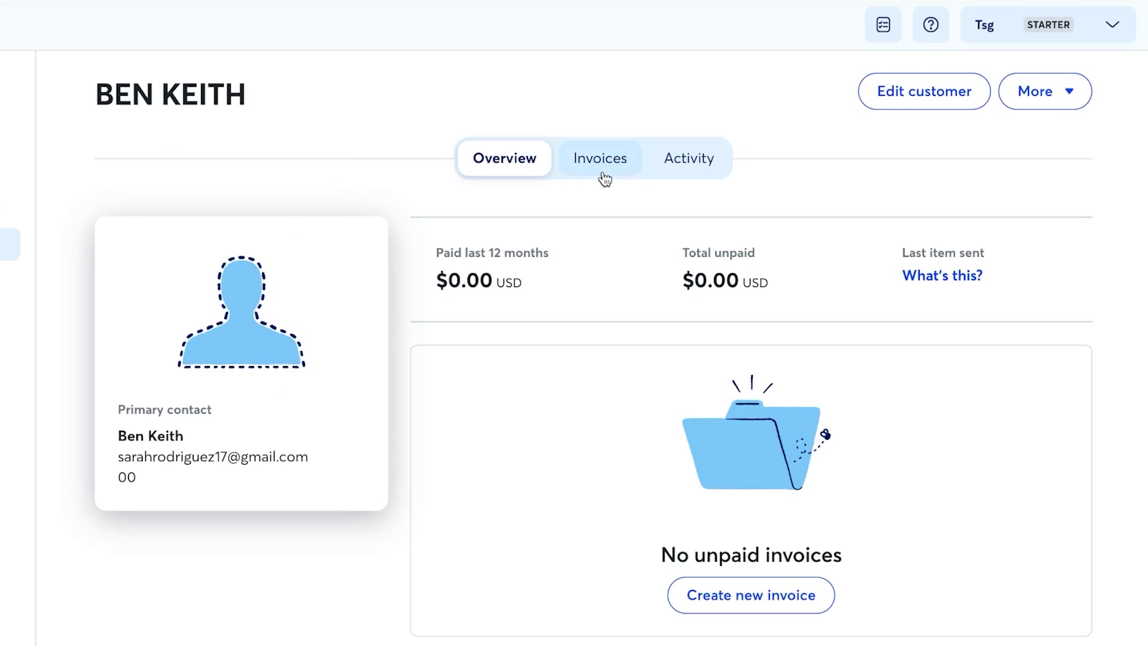
{"action": "scroll", "coordinate": [568, 299], "scroll_direction": "down", "scroll_amount": 6}
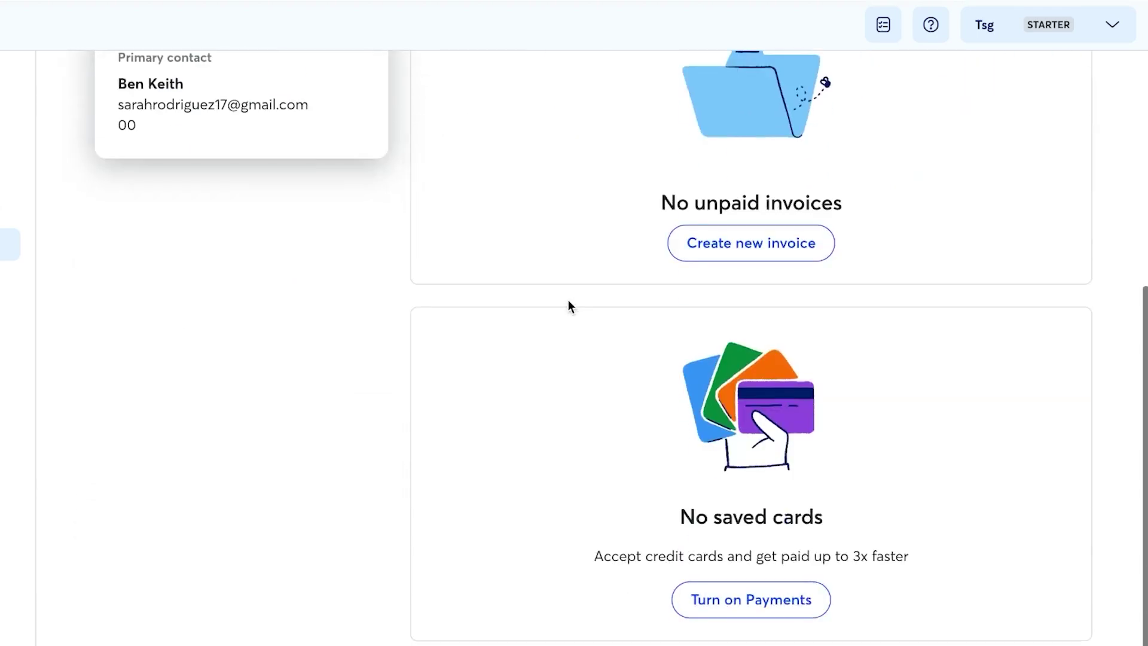
{"action": "scroll", "coordinate": [568, 300], "scroll_direction": "up", "scroll_amount": 5}
{"action": "scroll", "coordinate": [568, 299], "scroll_direction": "up", "scroll_amount": 1}
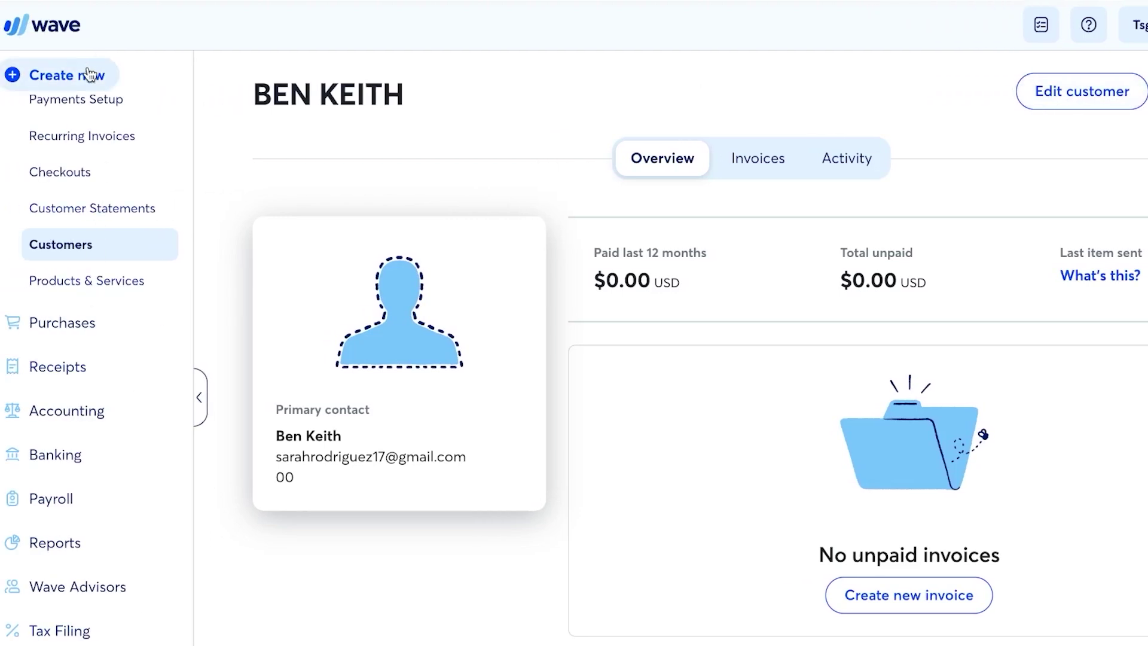
Step: Create a new invoice from the Create new menu
{"action": "left_click", "coordinate": [91, 75]}
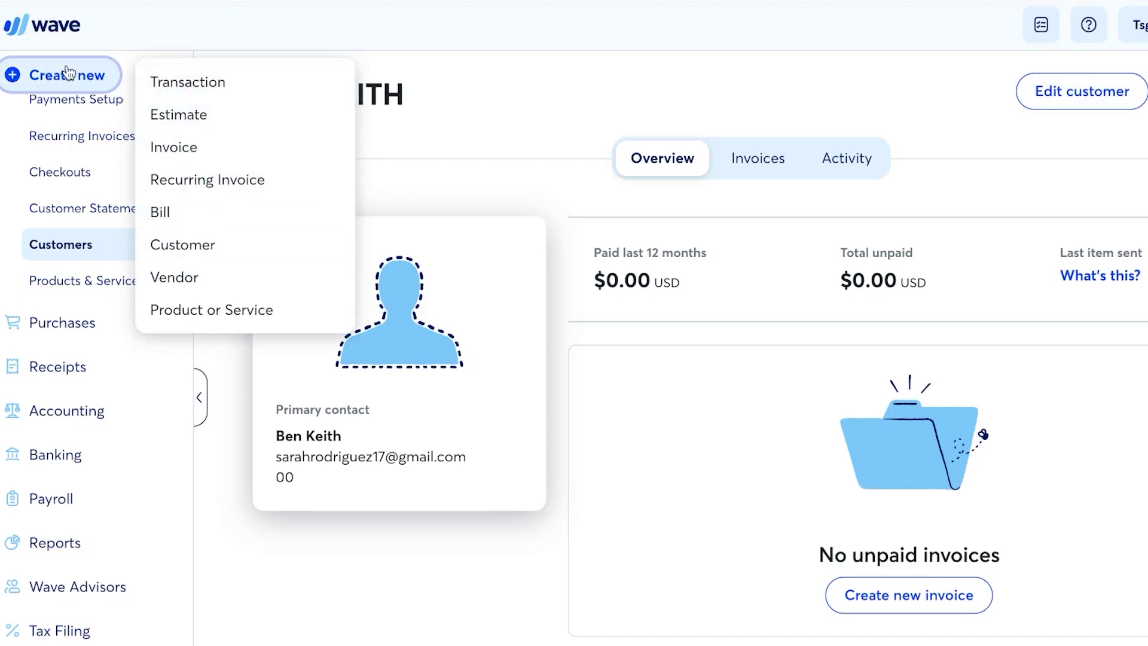
{"action": "scroll", "coordinate": [83, 96], "scroll_direction": "up", "scroll_amount": 3}
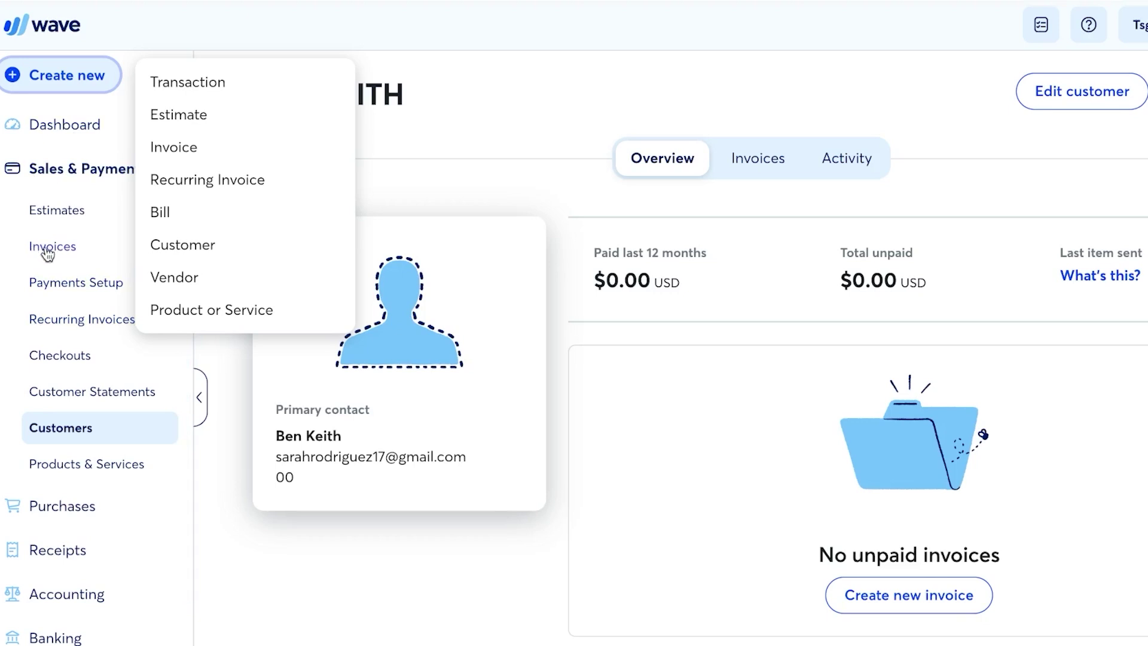
{"action": "left_click", "coordinate": [187, 149]}
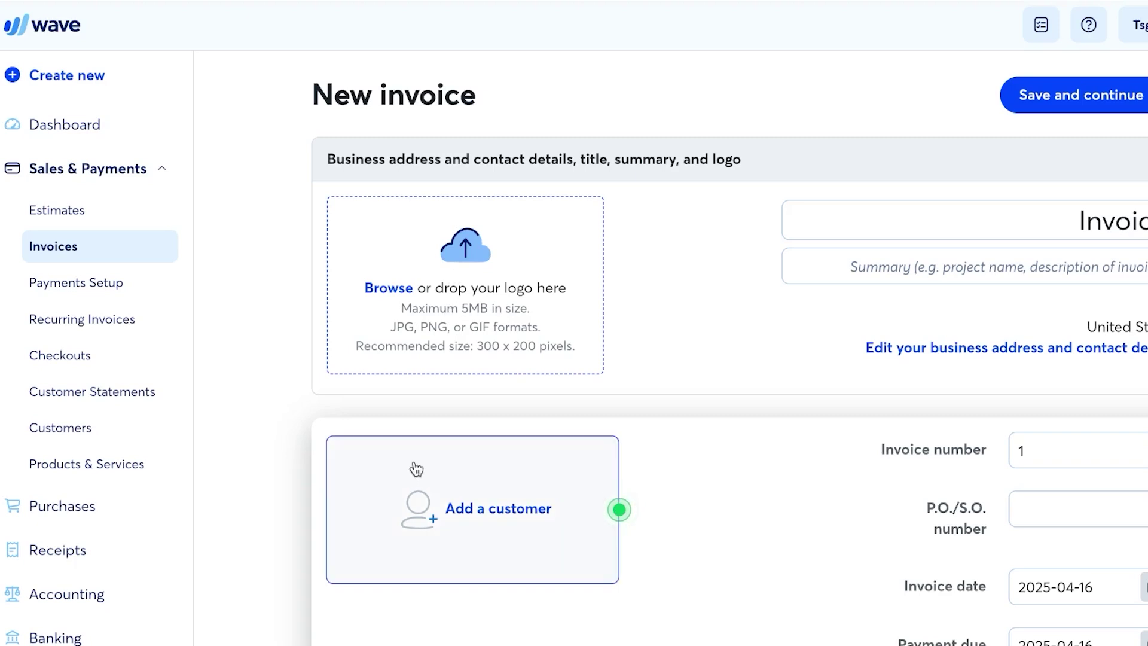
{"action": "scroll", "coordinate": [574, 366], "scroll_direction": "down", "scroll_amount": 2}
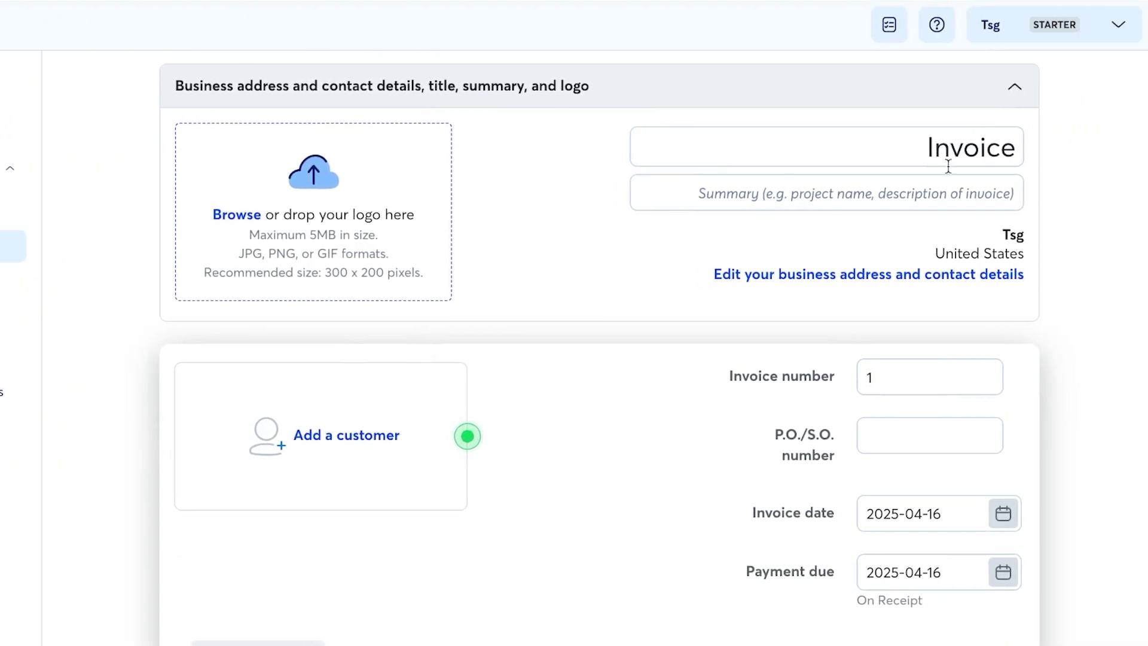
Step: Title the invoice 'Invoice test' and add the summary 'test invoice'
{"action": "left_click", "coordinate": [1140, 147]}
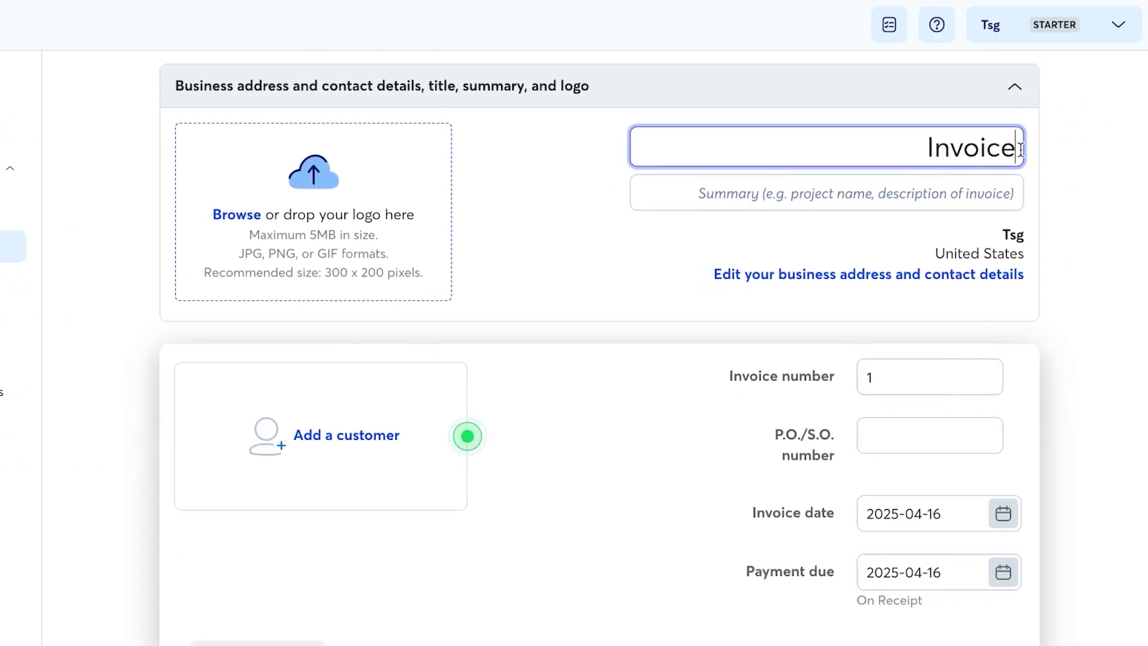
{"action": "type", "text": "tes"}
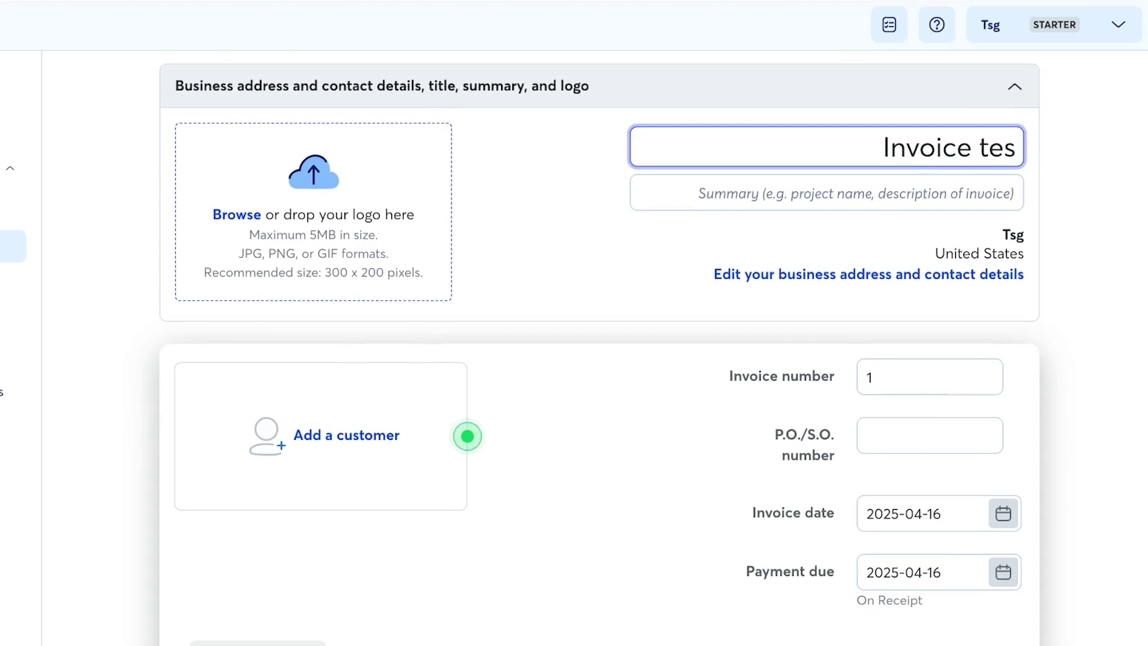
{"action": "type", "text": "t"}
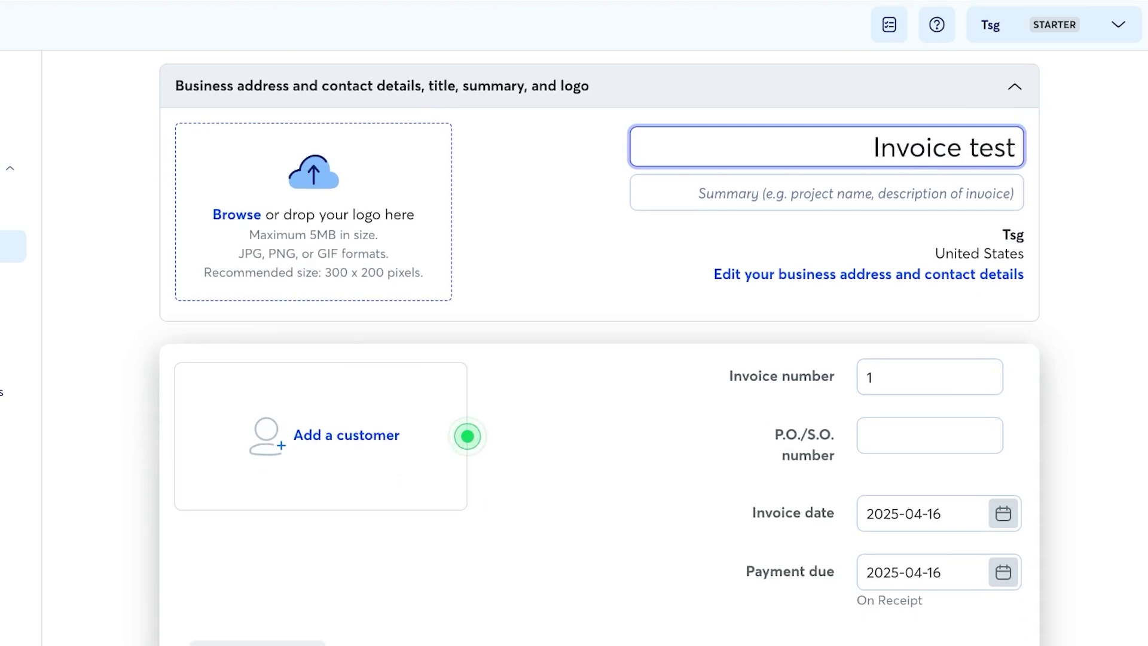
{"action": "left_click", "coordinate": [897, 186]}
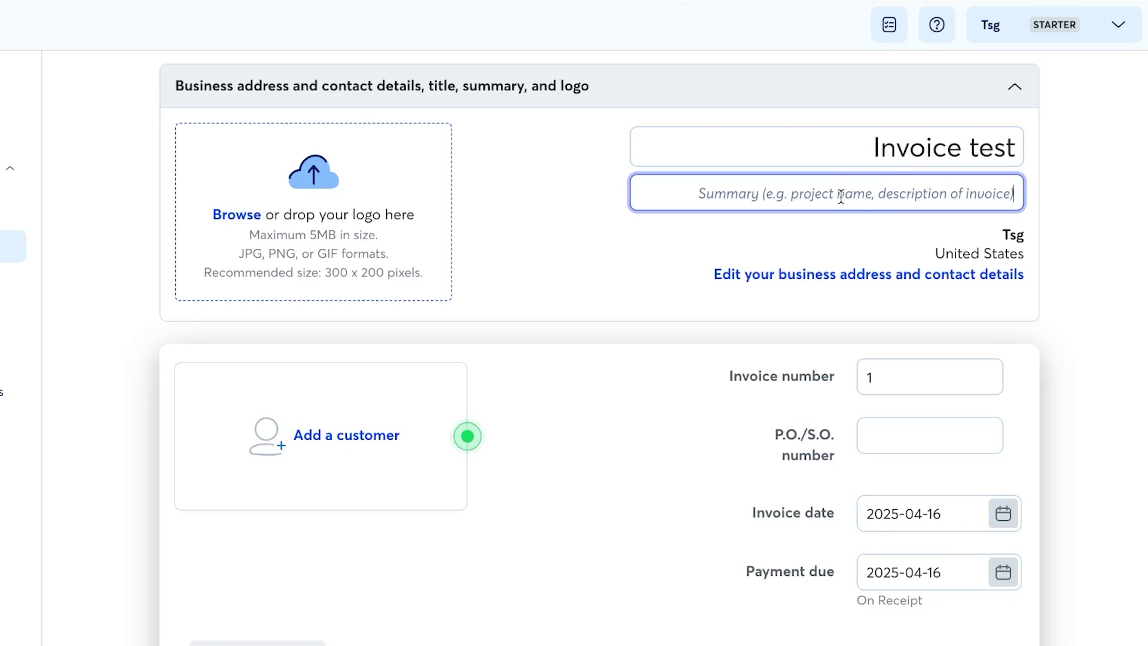
{"action": "type", "text": "test"}
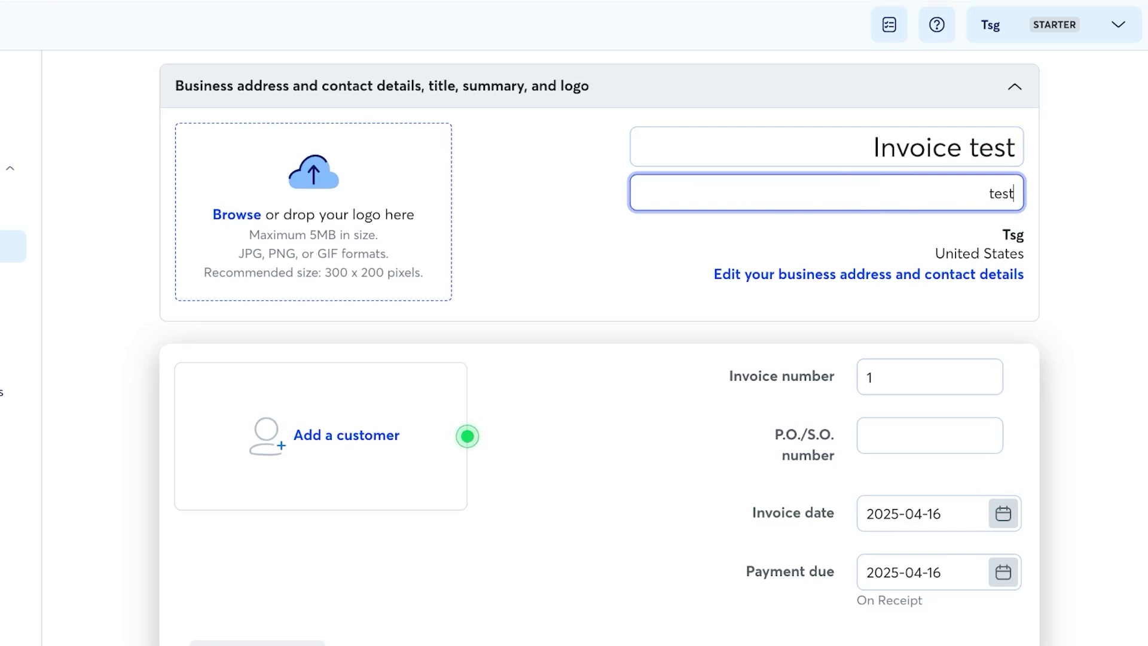
{"action": "type", "text": " invoice"}
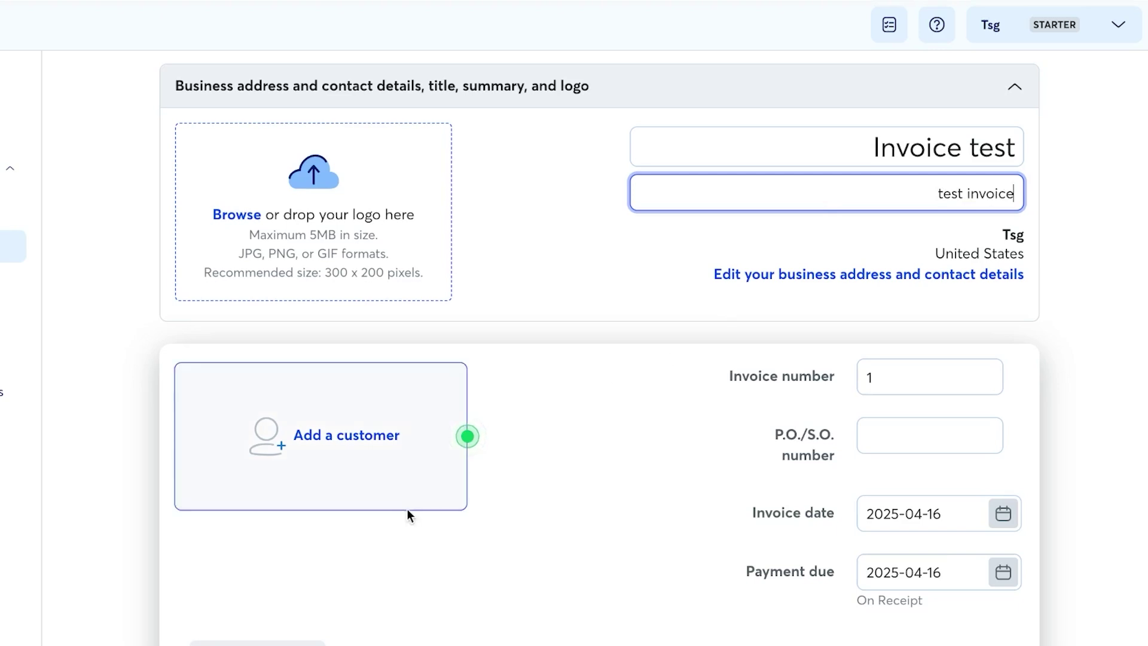
{"action": "scroll", "coordinate": [381, 406], "scroll_direction": "down", "scroll_amount": 2}
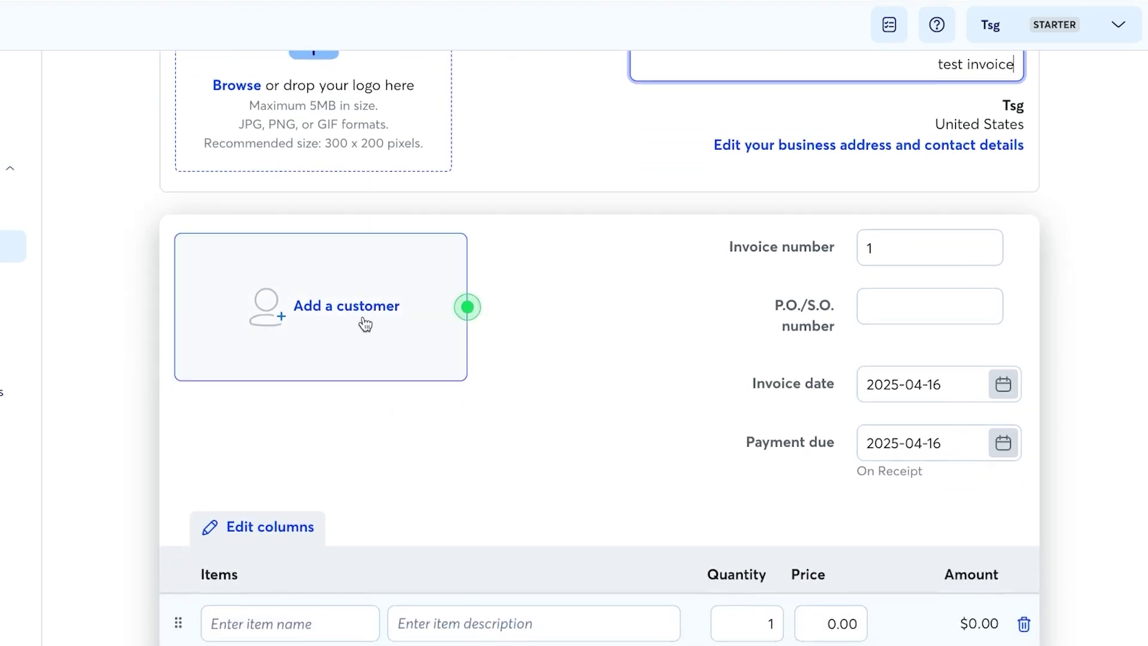
{"action": "left_click", "coordinate": [303, 342]}
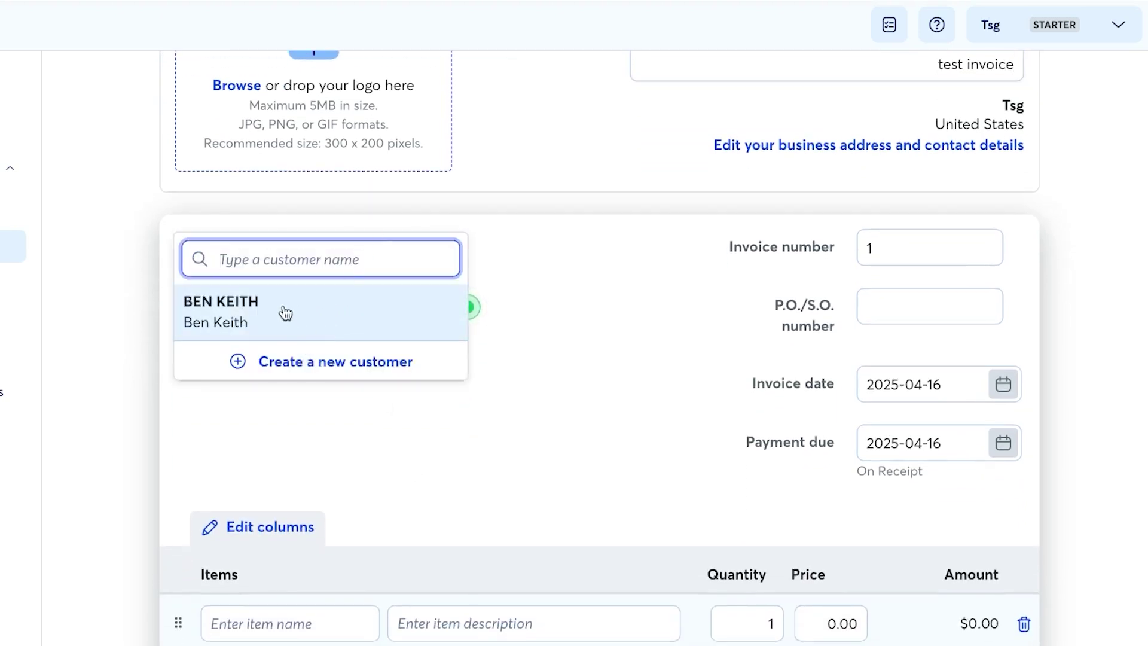
{"action": "left_click", "coordinate": [340, 313]}
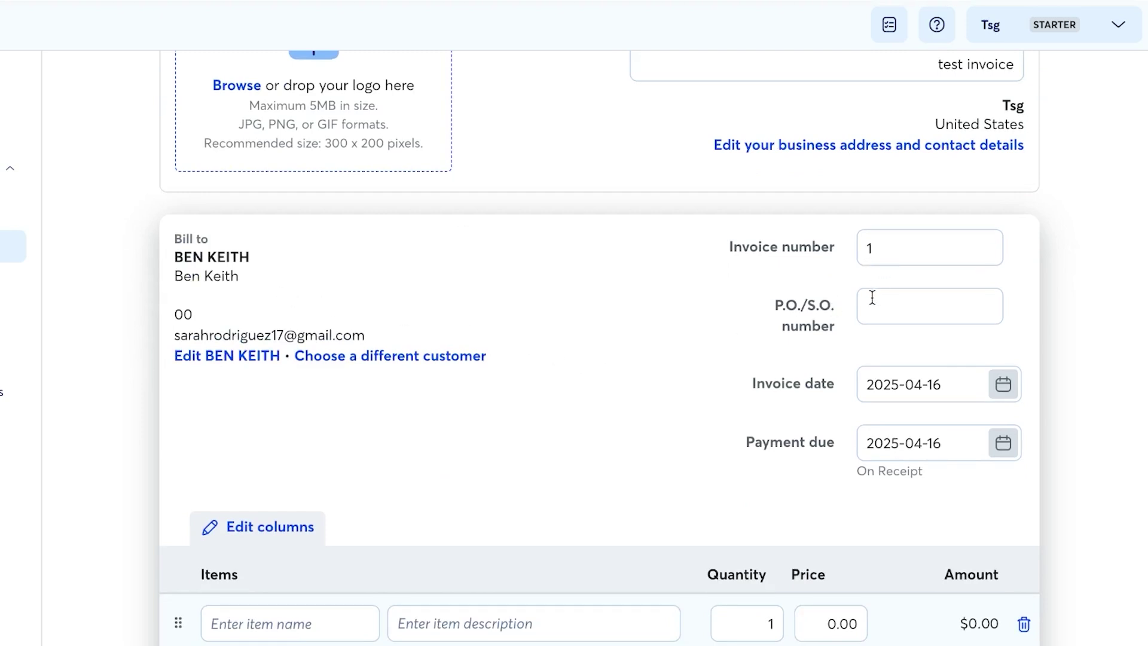
{"action": "scroll", "coordinate": [872, 298], "scroll_direction": "down", "scroll_amount": 2}
{"action": "scroll", "coordinate": [872, 297], "scroll_direction": "down", "scroll_amount": 1}
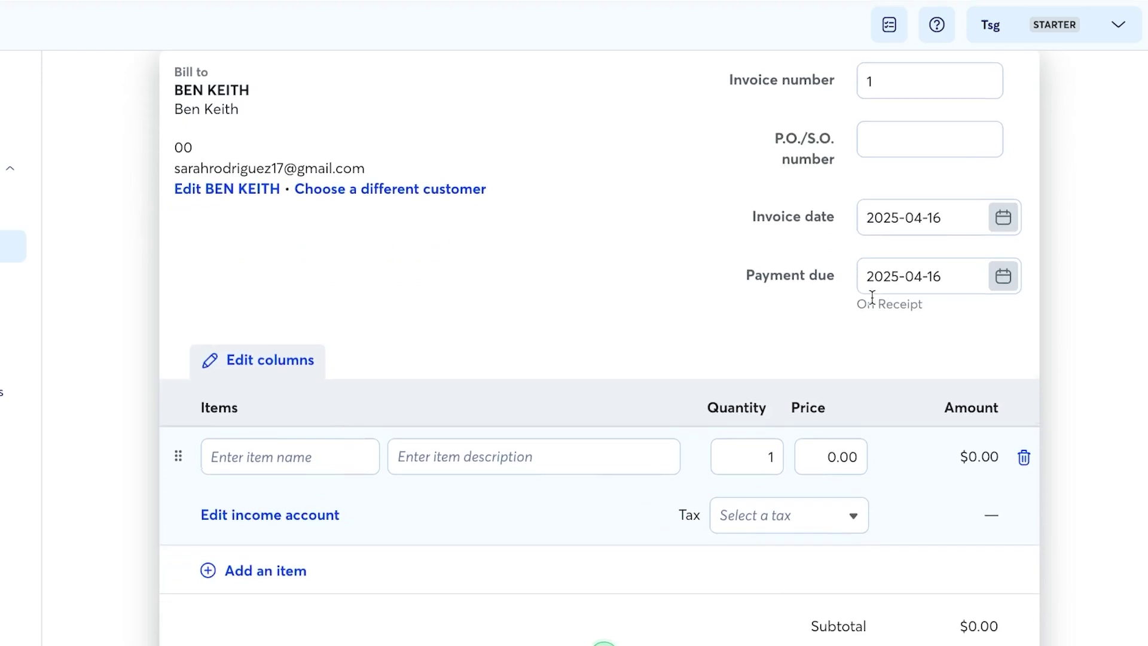
{"action": "scroll", "coordinate": [872, 298], "scroll_direction": "down", "scroll_amount": 1}
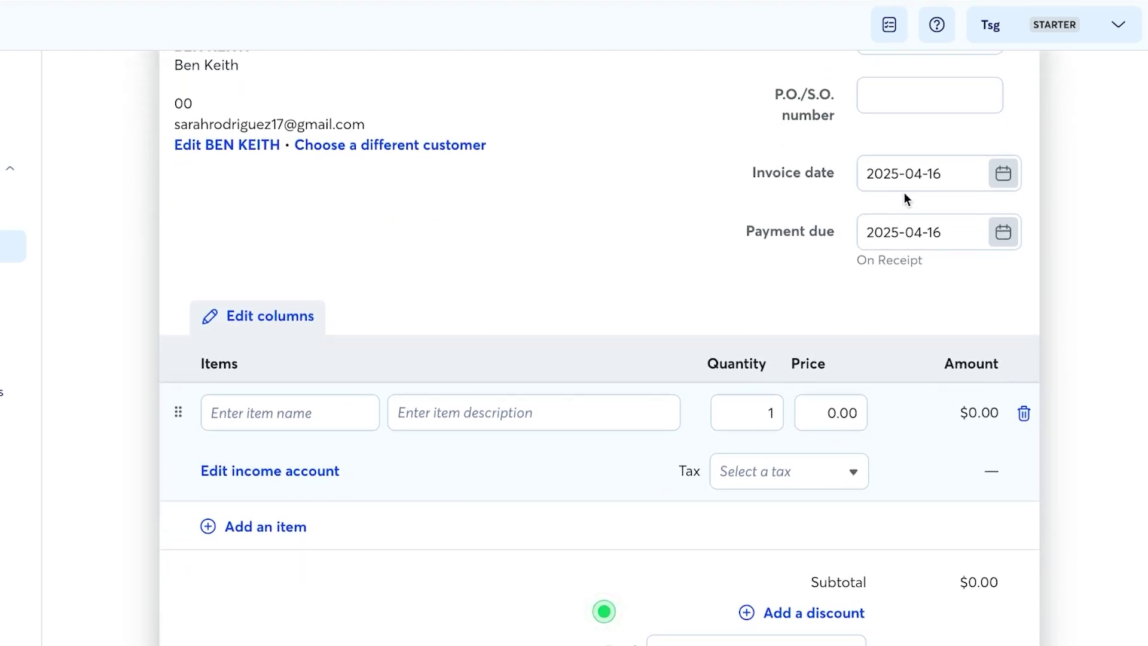
{"action": "left_click", "coordinate": [955, 233]}
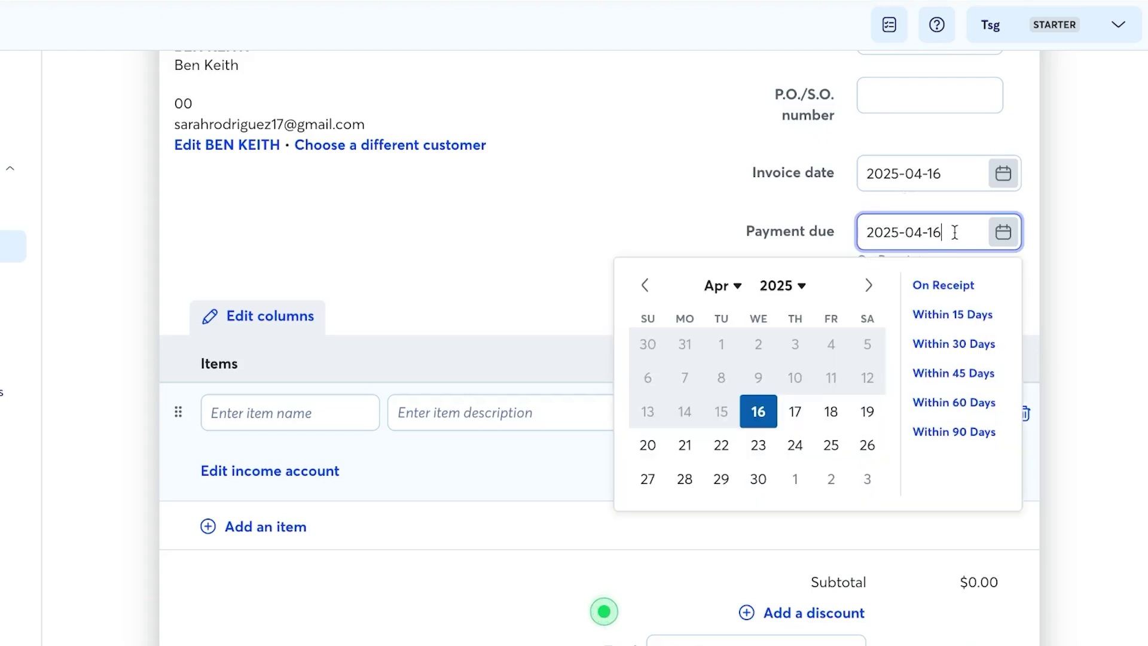
{"action": "left_click", "coordinate": [801, 410]}
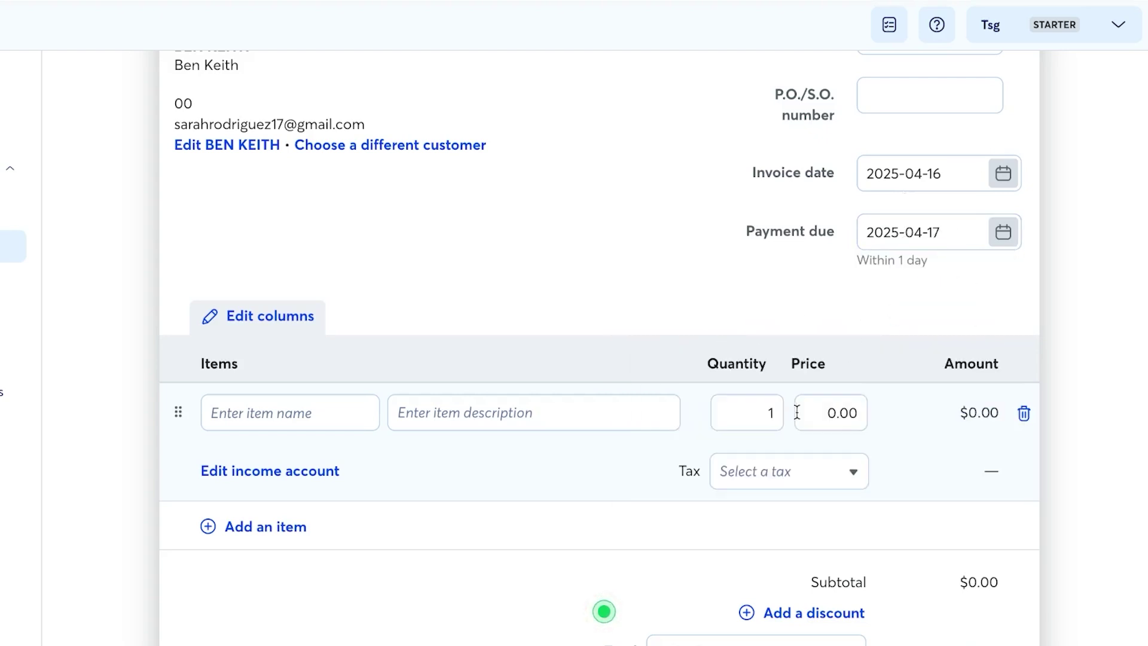
{"action": "left_click", "coordinate": [1003, 233]}
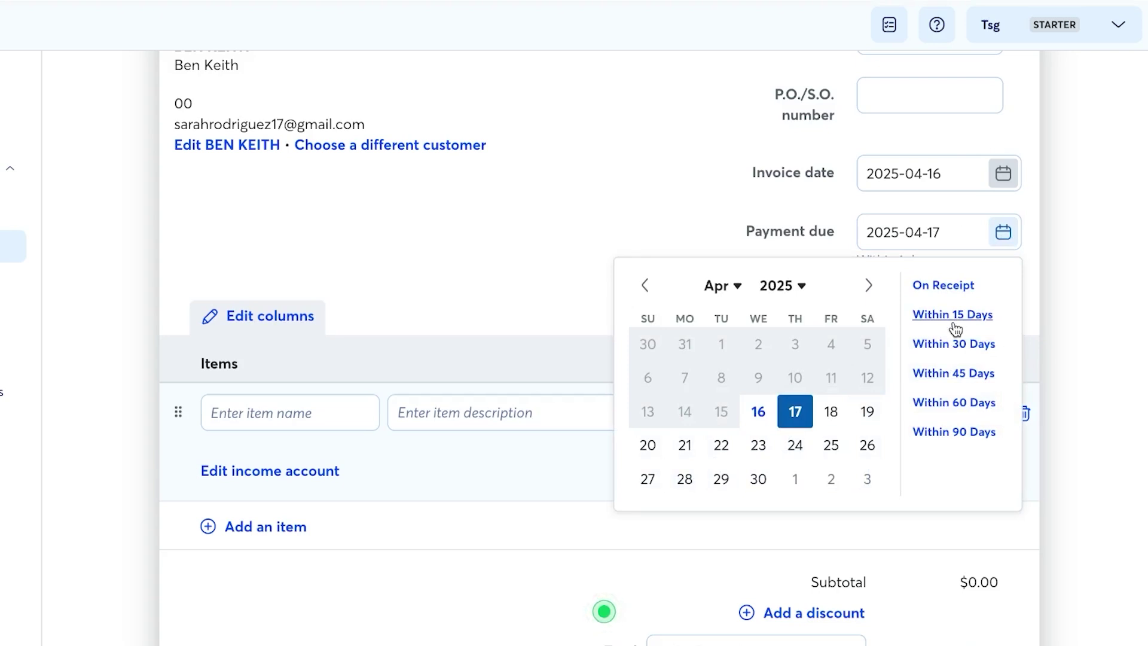
{"action": "left_click", "coordinate": [656, 215]}
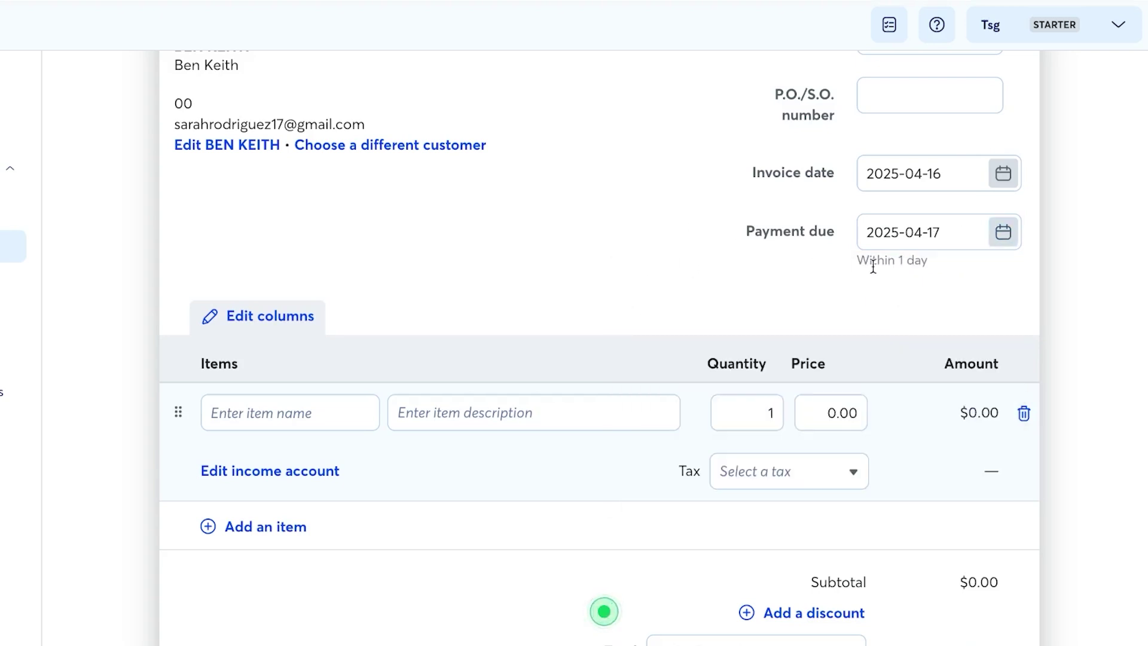
{"action": "scroll", "coordinate": [476, 428], "scroll_direction": "down", "scroll_amount": 2}
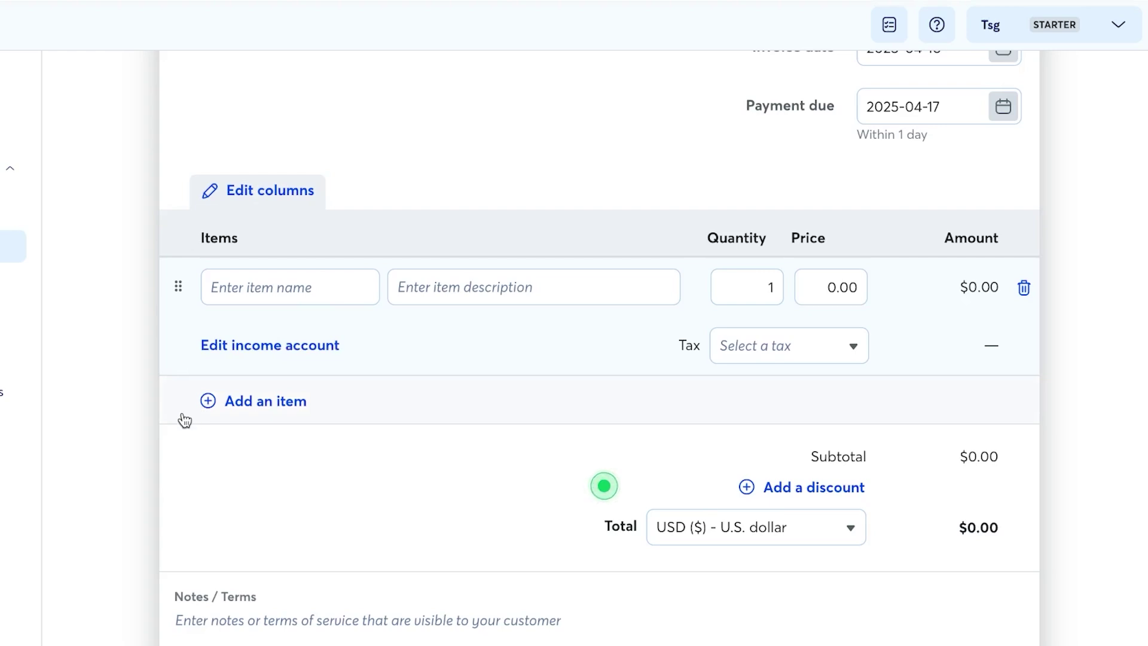
Step: Fill the first invoice line as 'services', quantity 3 at price 100
{"action": "left_click", "coordinate": [265, 400]}
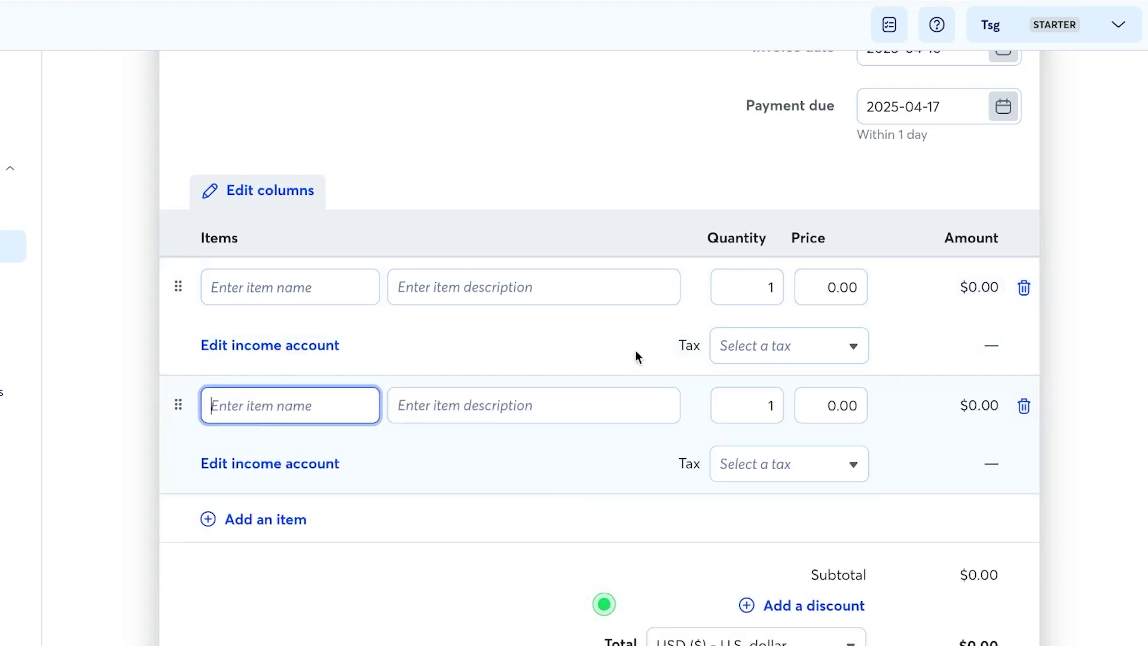
{"action": "left_click", "coordinate": [1022, 317]}
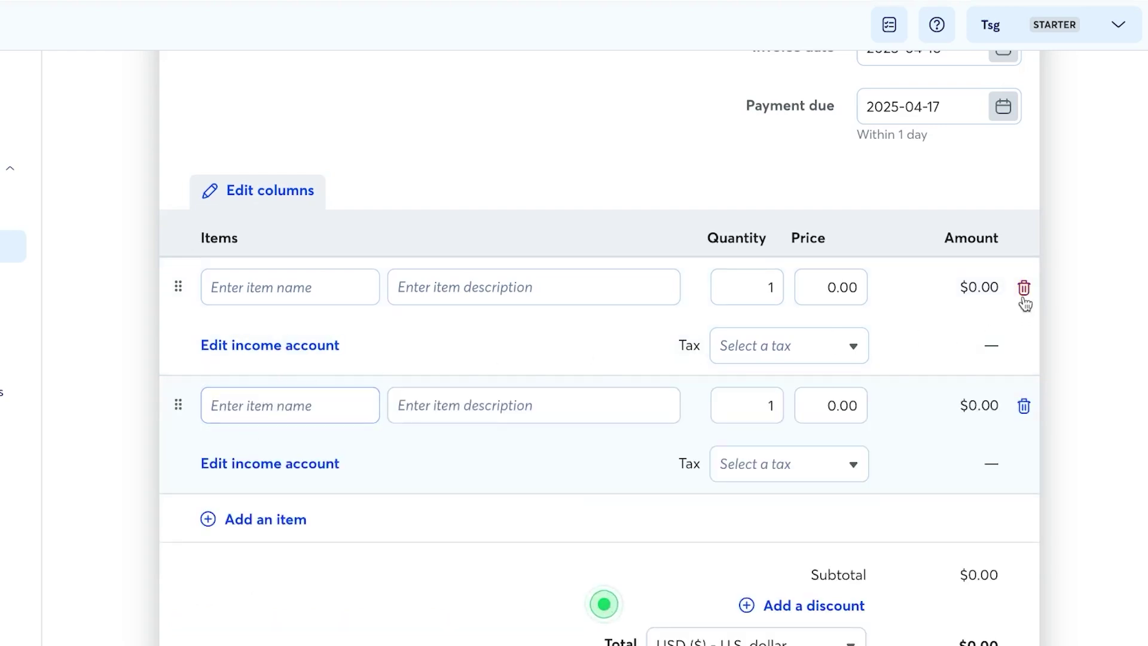
{"action": "left_click", "coordinate": [257, 294]}
{"action": "type", "text": "h"}
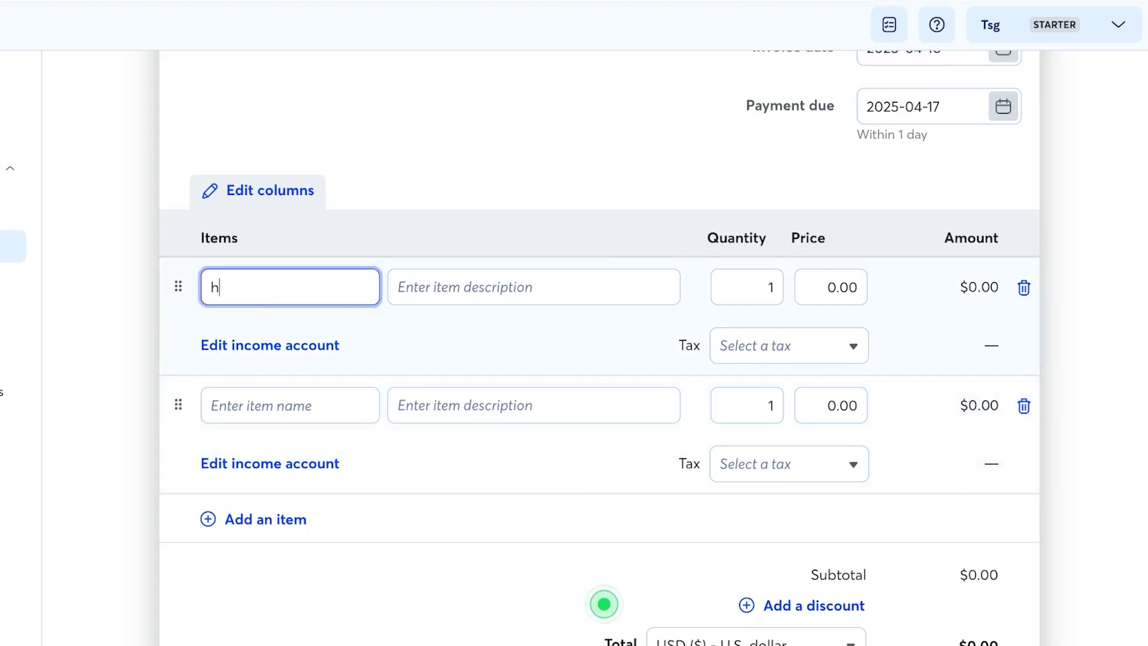
{"action": "key", "text": "BackSpace"}
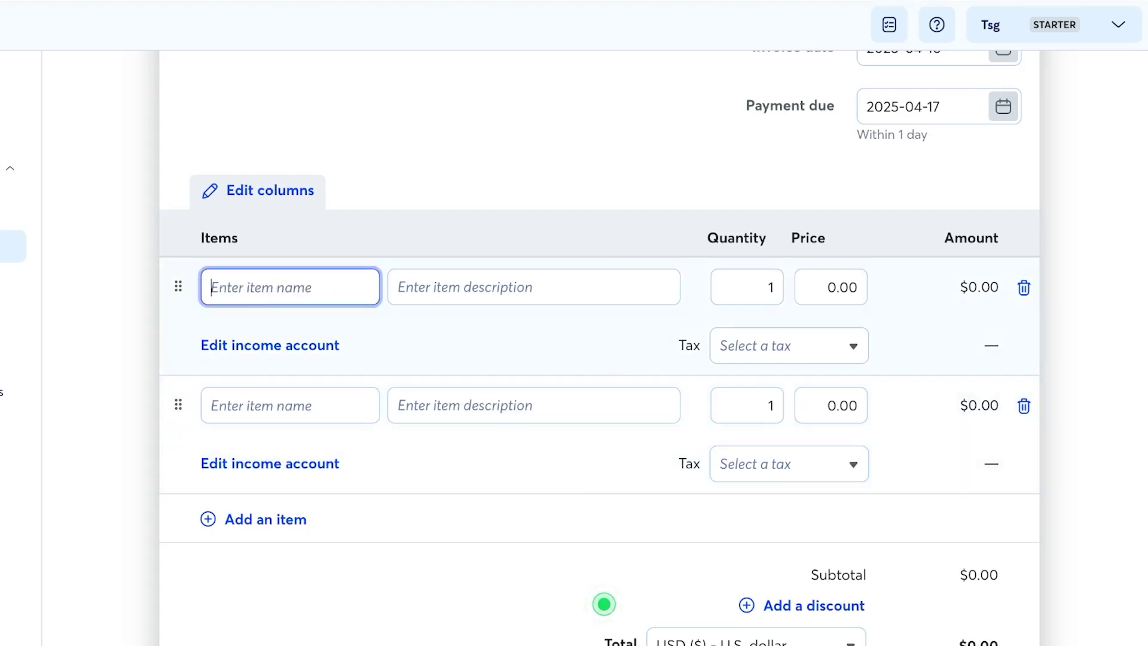
{"action": "type", "text": "s"}
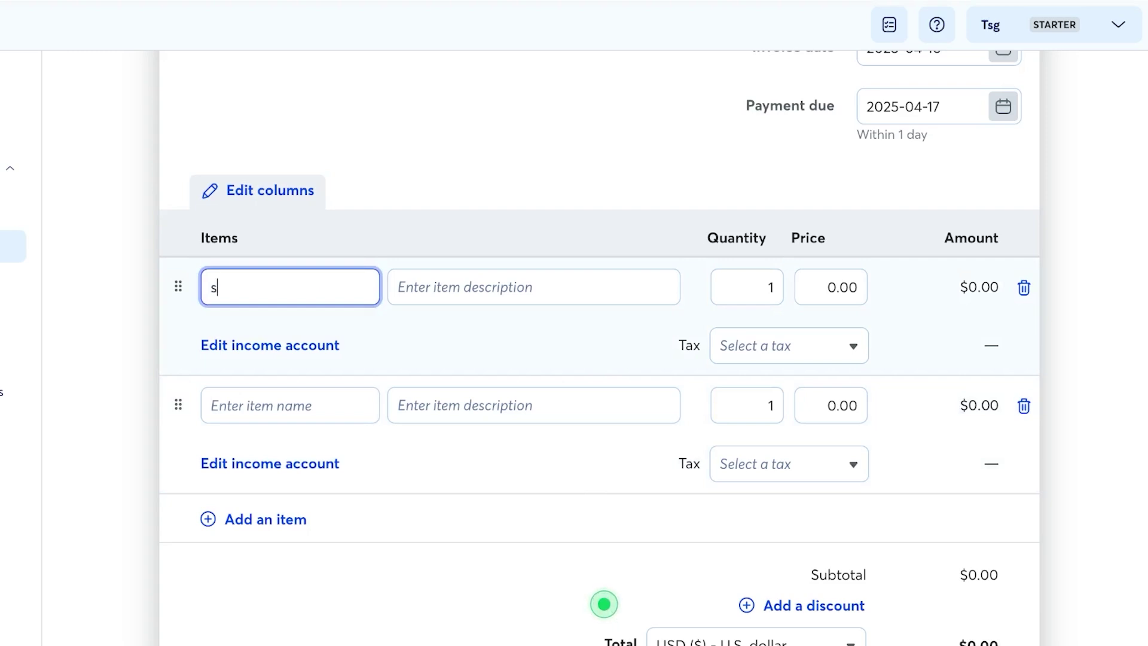
{"action": "type", "text": "ervices"}
{"action": "left_click", "coordinate": [474, 283]}
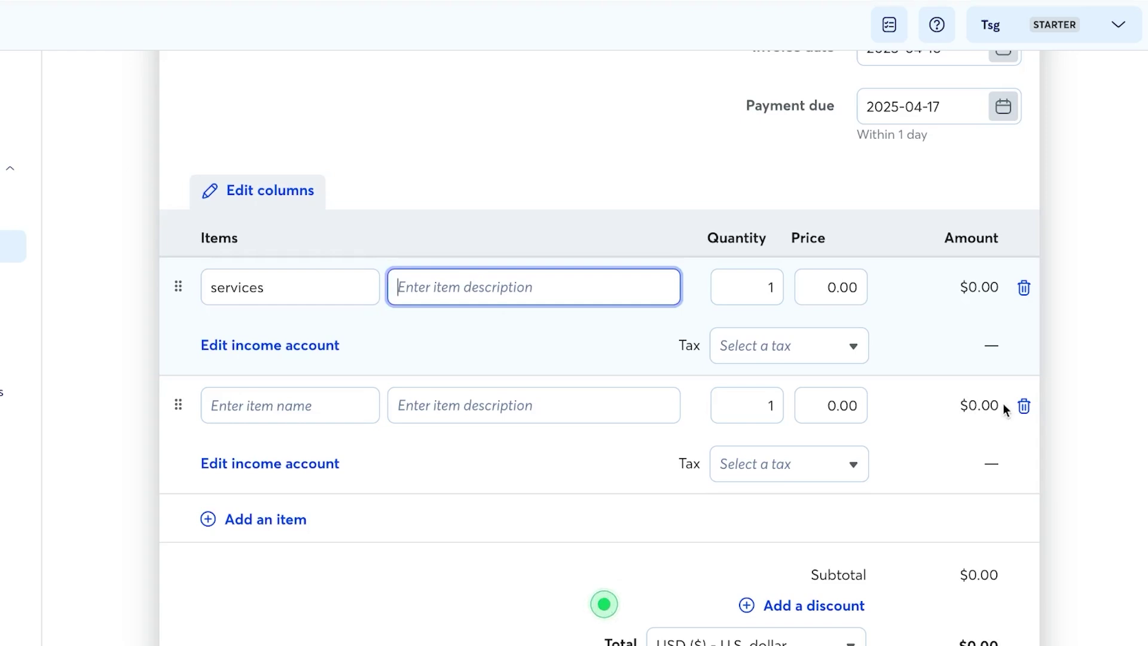
{"action": "left_click", "coordinate": [1024, 410]}
{"action": "left_click", "coordinate": [506, 281]}
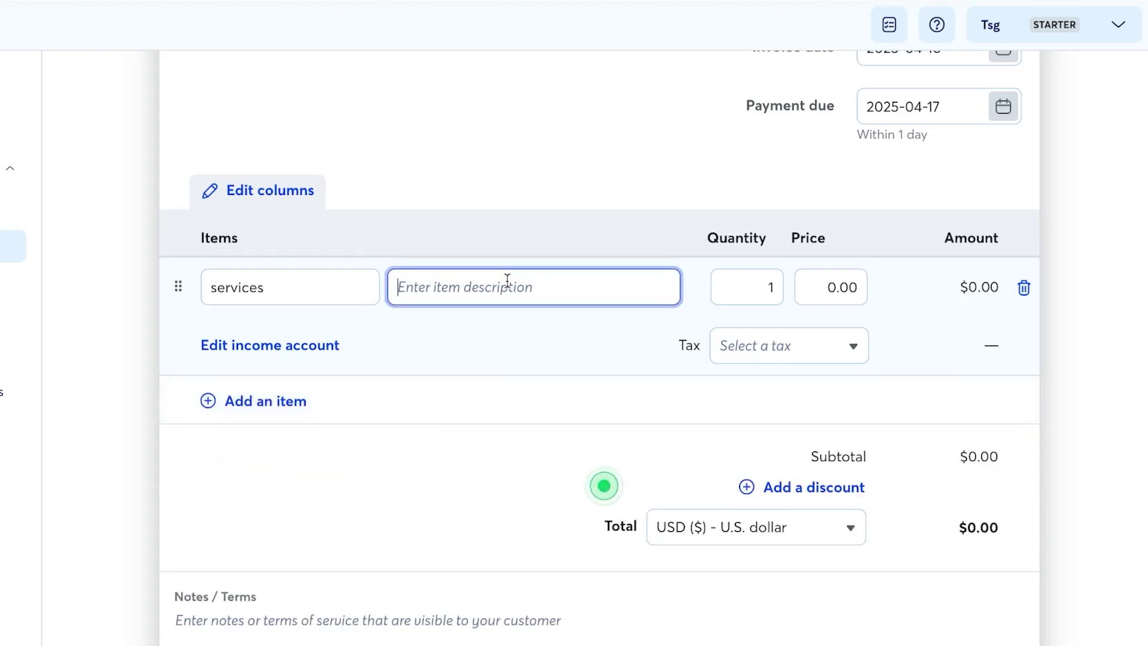
{"action": "left_click", "coordinate": [771, 285]}
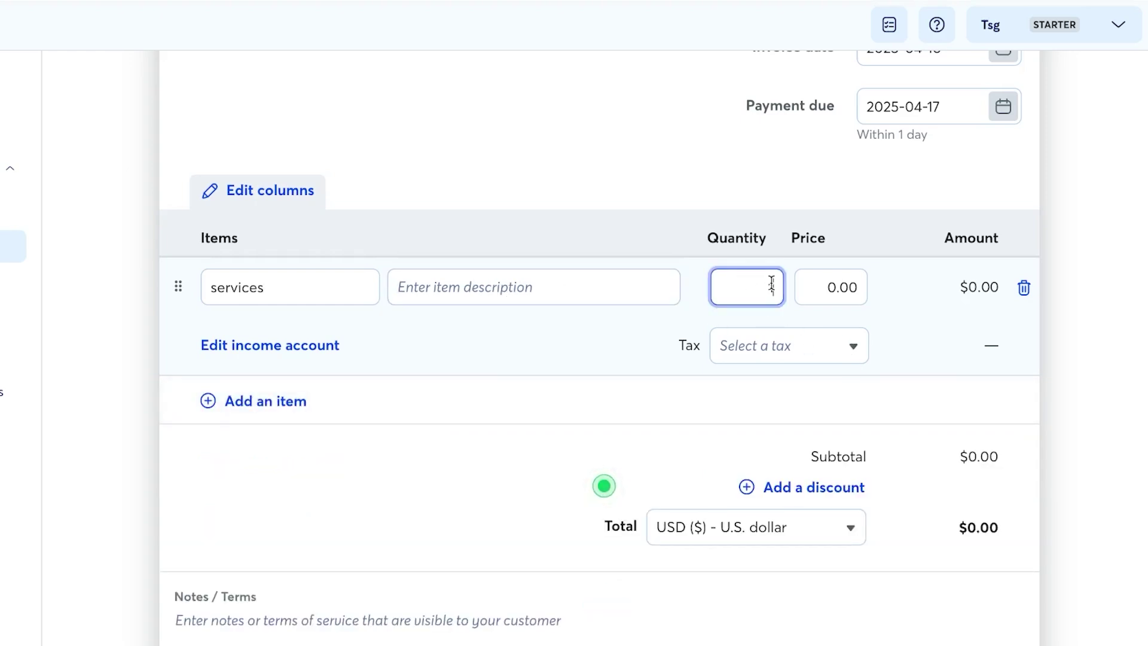
{"action": "type", "text": "3"}
{"action": "left_click_drag", "start_coordinate": [829, 286], "coordinate": [842, 286]}
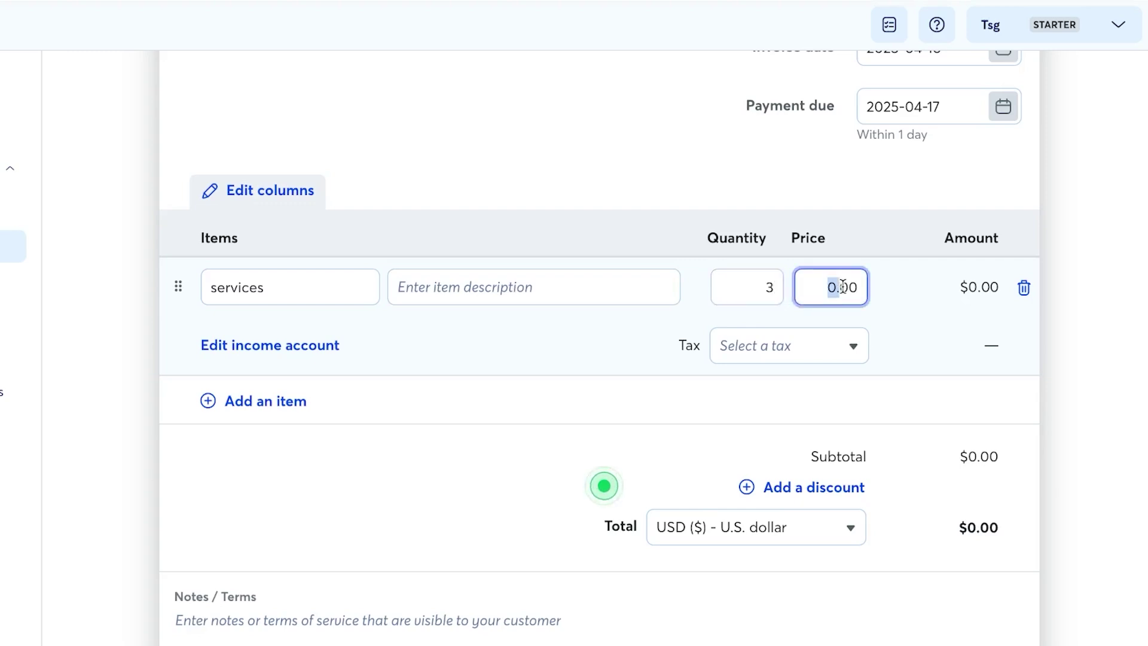
{"action": "key", "text": "BackSpace"}
{"action": "type", "text": "1"}
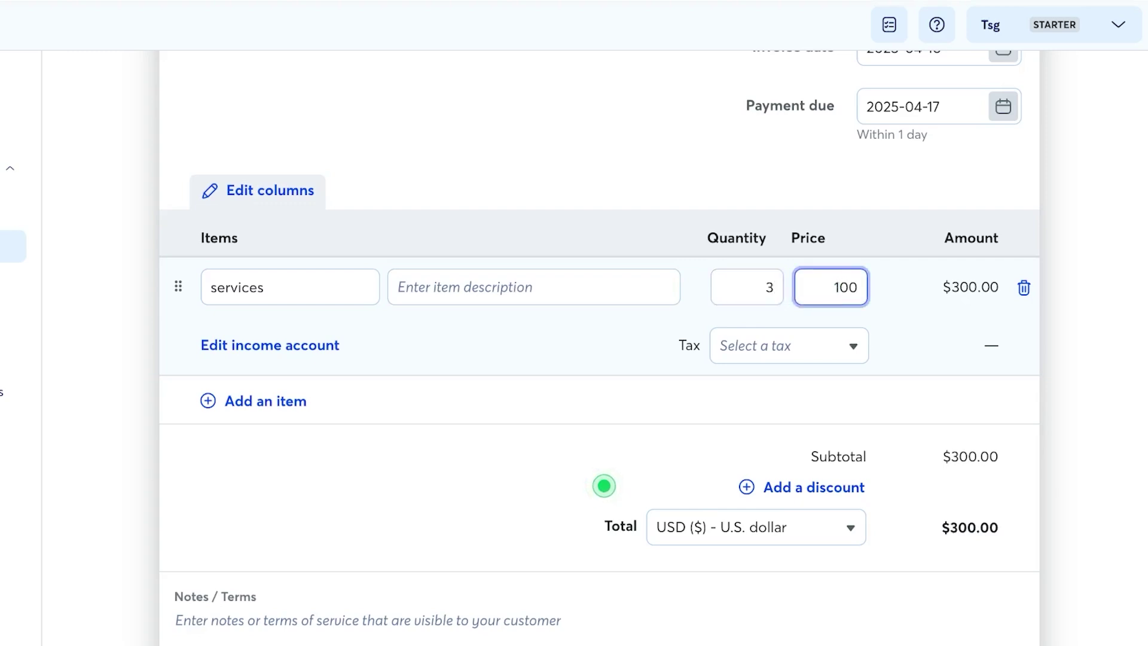
{"action": "type", "text": "00"}
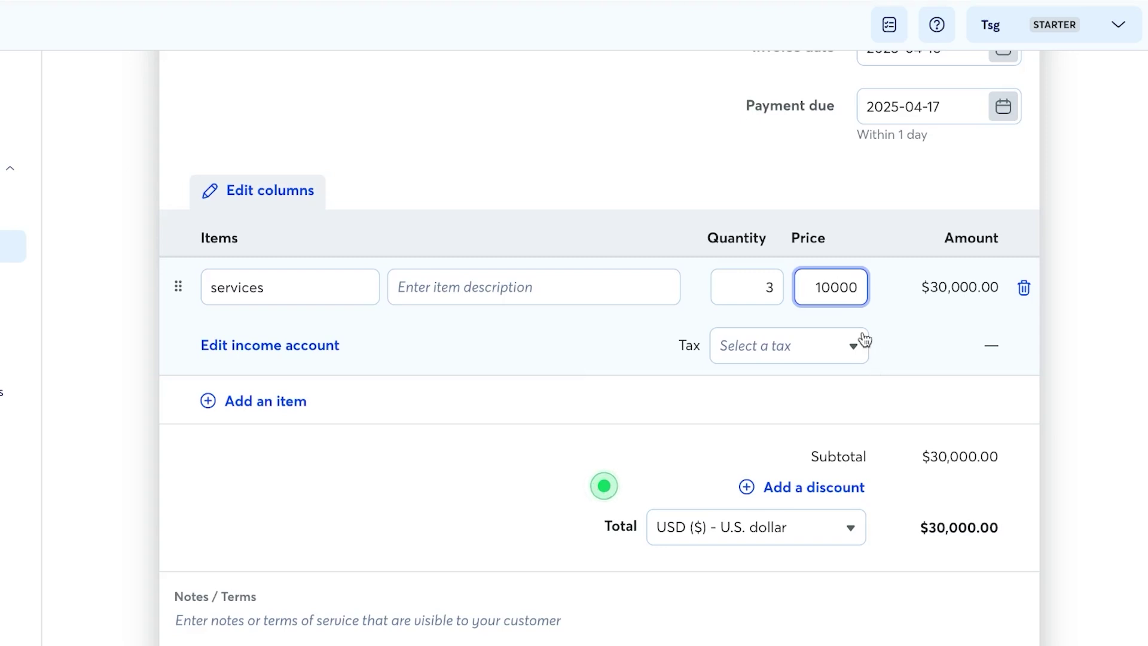
{"action": "key", "text": "BackSpace"}
{"action": "key", "text": "BackSpace"}
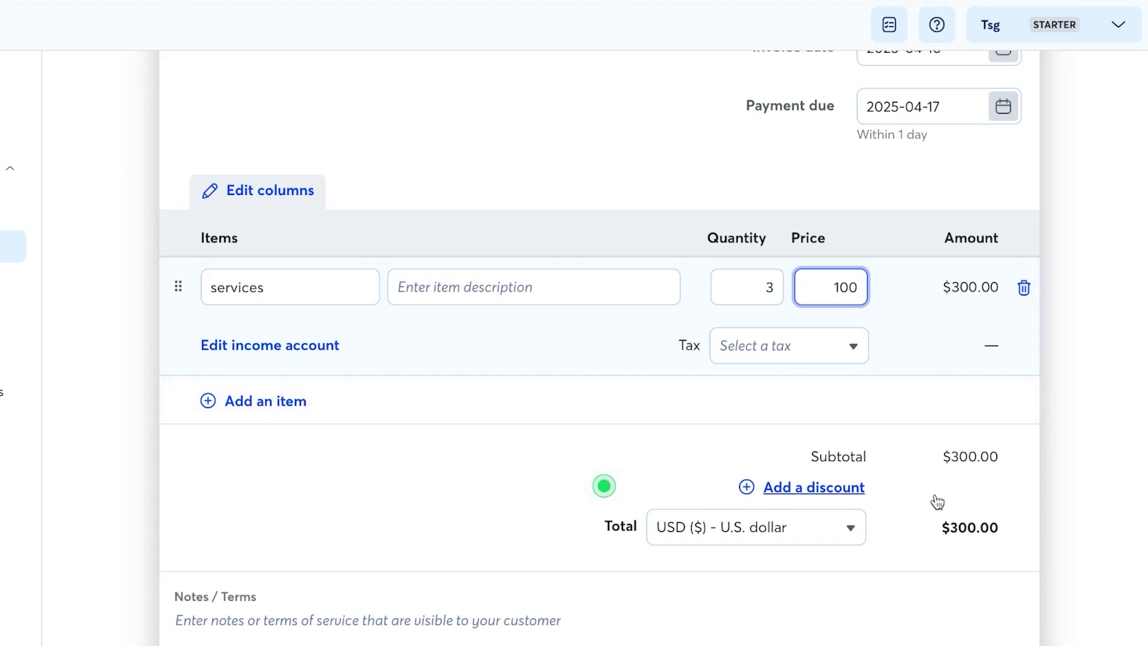
Step: Add a second line 'product' priced at 2000, bringing the total to $2,300.00
{"action": "left_click", "coordinate": [207, 406]}
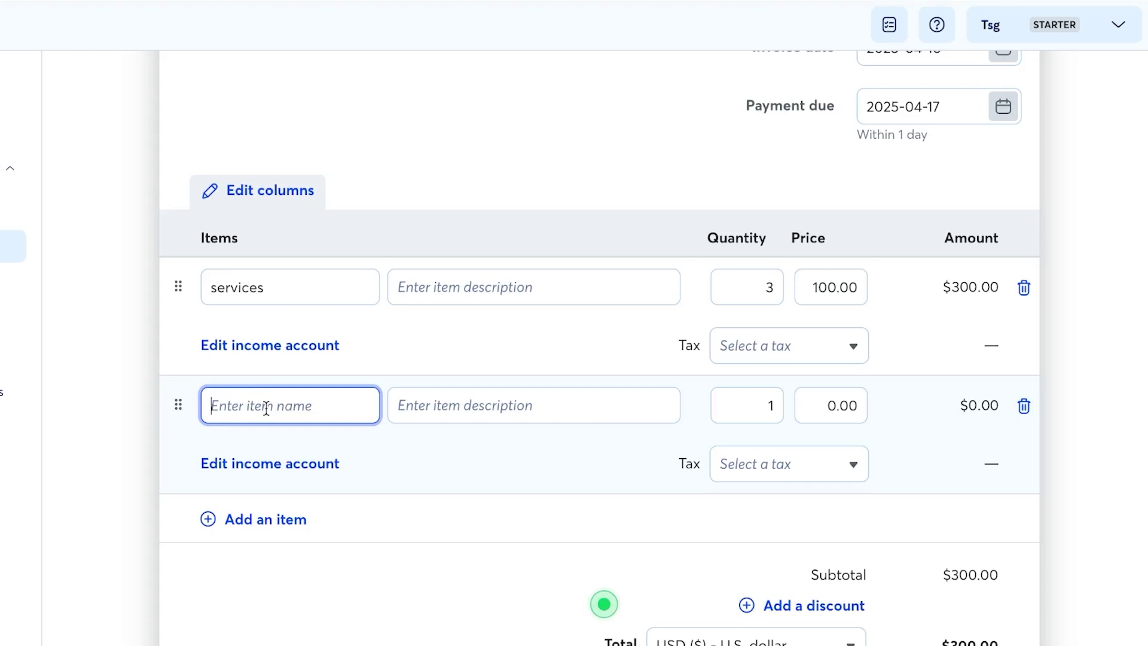
{"action": "type", "text": "product"}
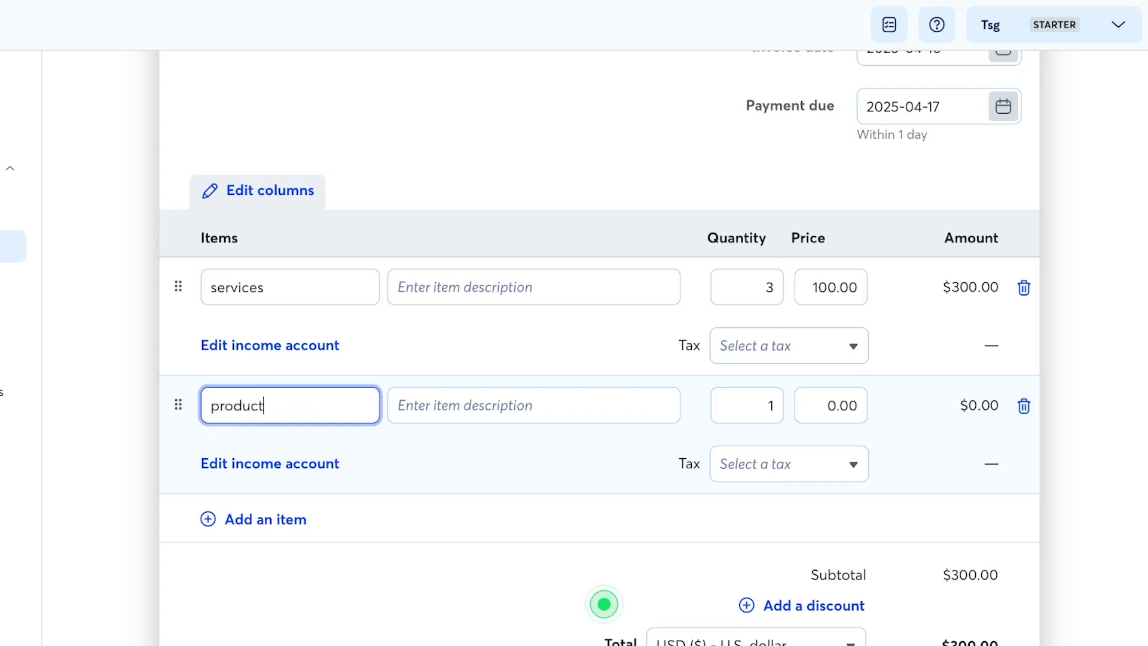
{"action": "left_click", "coordinate": [835, 402]}
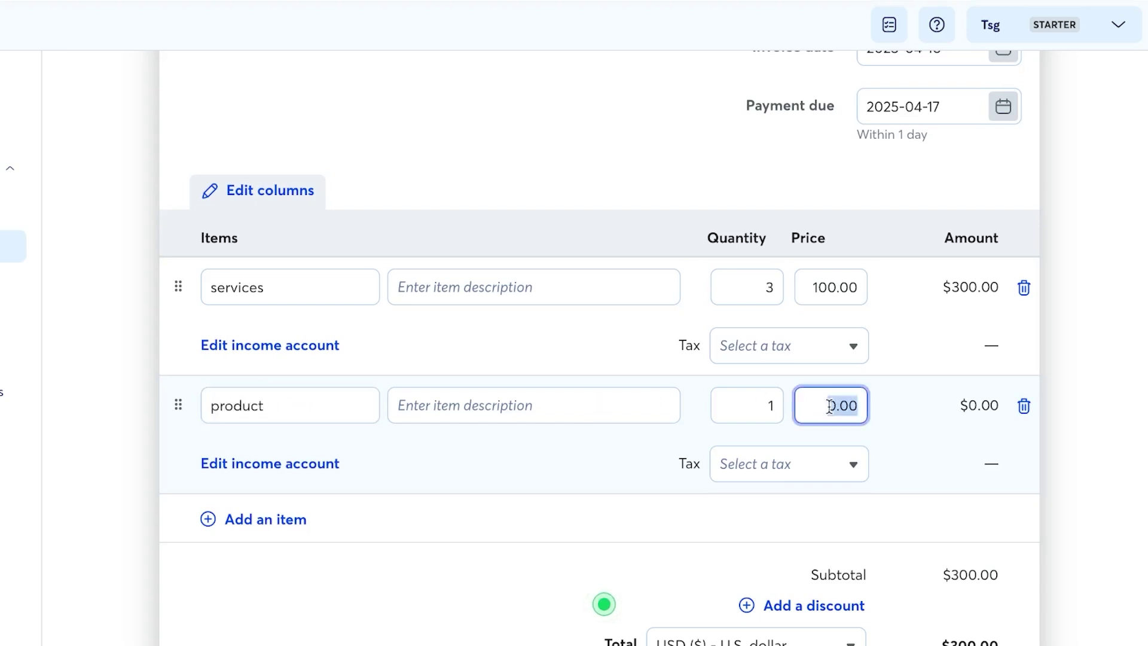
{"action": "key", "text": "BackSpace"}
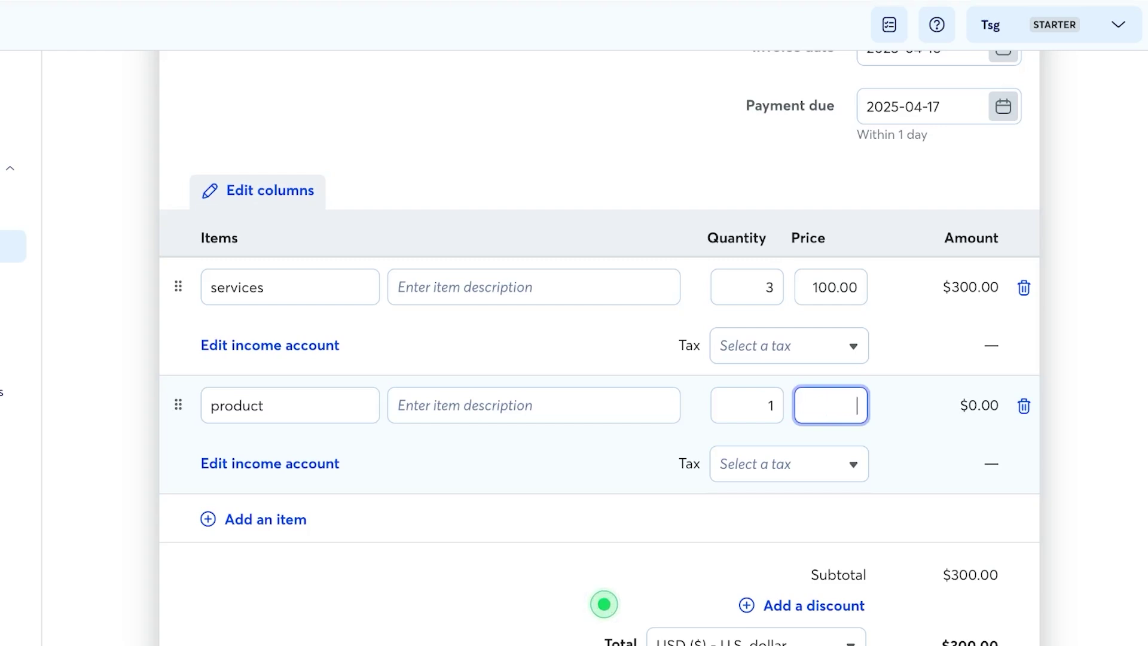
{"action": "type", "text": "2000"}
{"action": "scroll", "coordinate": [804, 406], "scroll_direction": "down", "scroll_amount": 2}
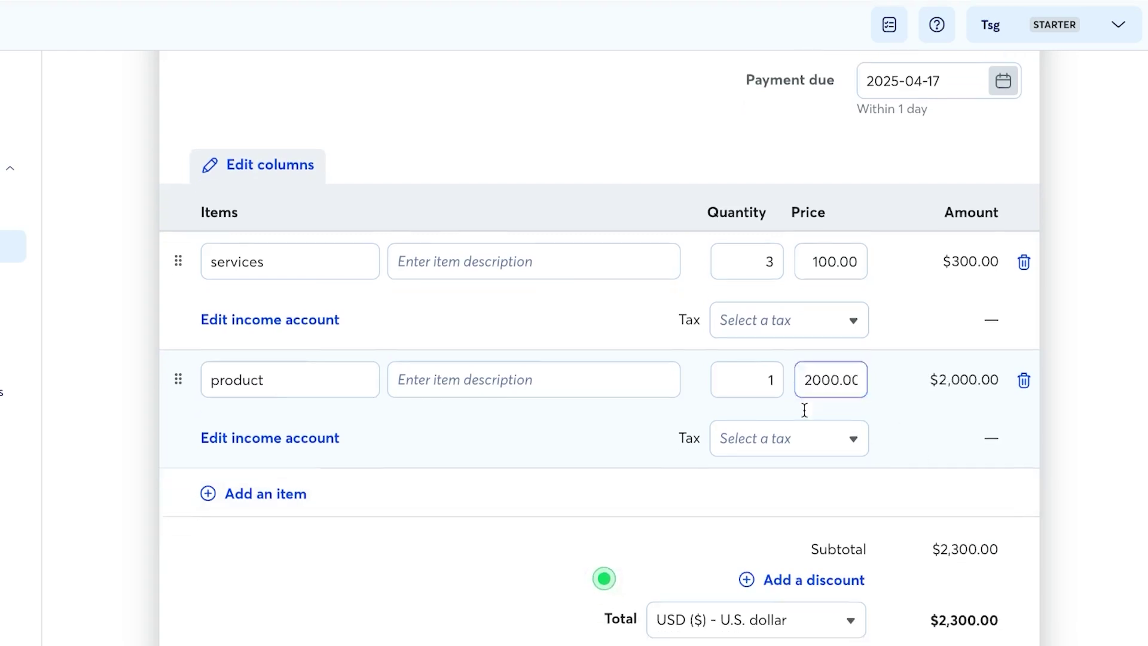
Step: Write 'Thankyou' in the invoice footer, leaving the items untaxed
{"action": "left_click", "coordinate": [827, 230]}
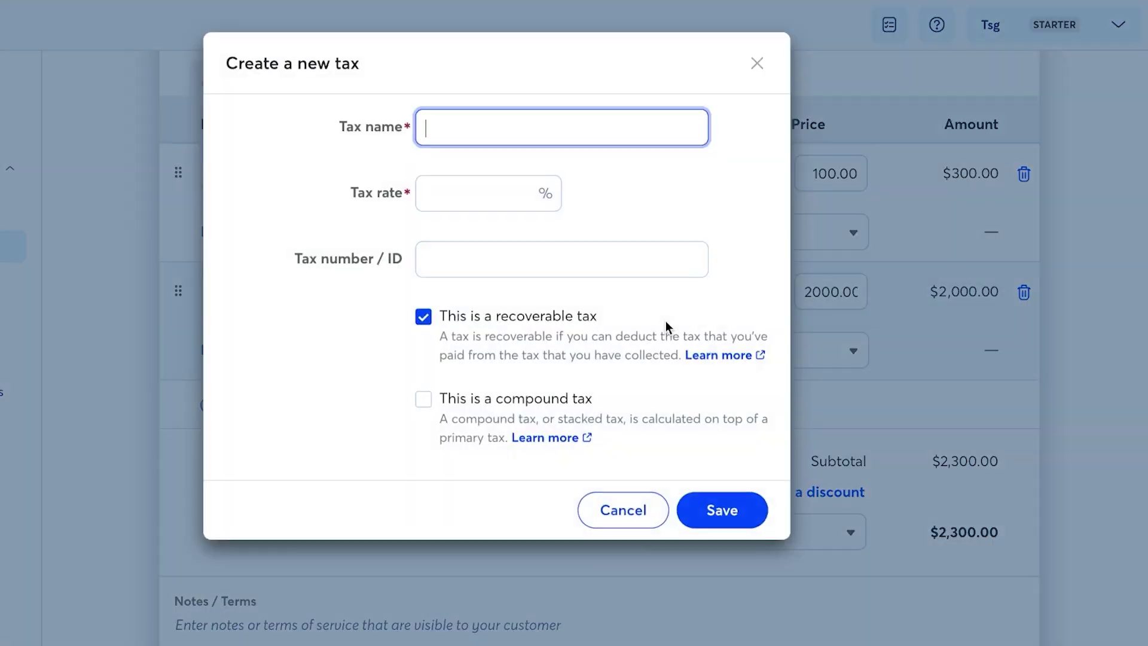
{"action": "left_click", "coordinate": [622, 519]}
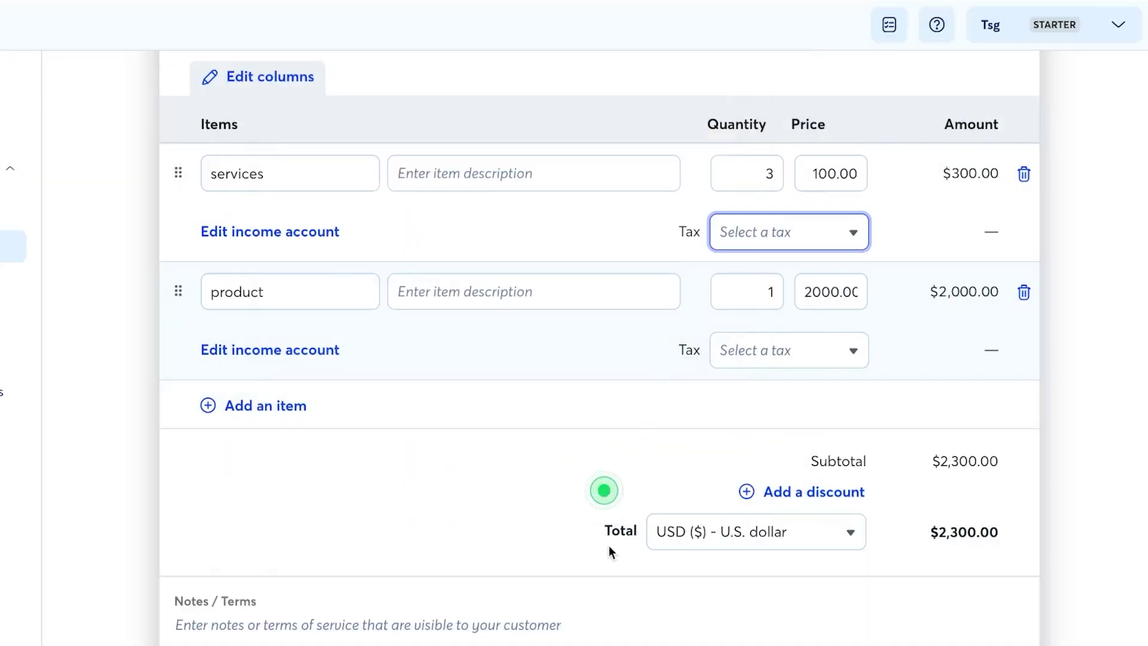
{"action": "scroll", "coordinate": [475, 622], "scroll_direction": "down", "scroll_amount": 2}
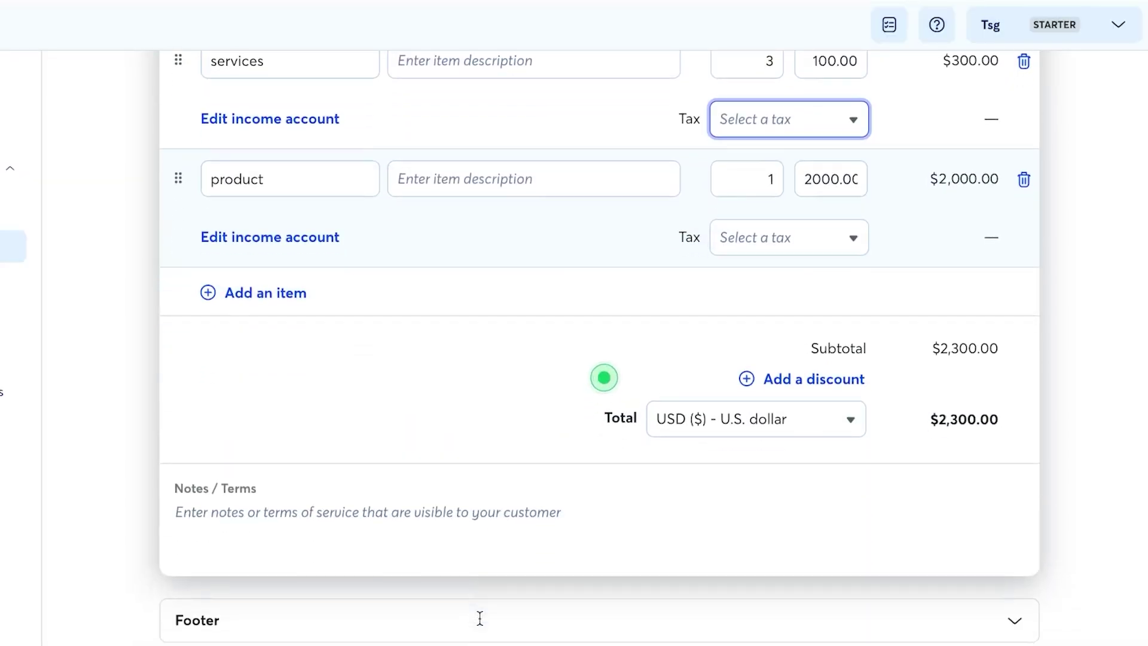
{"action": "left_click", "coordinate": [269, 510]}
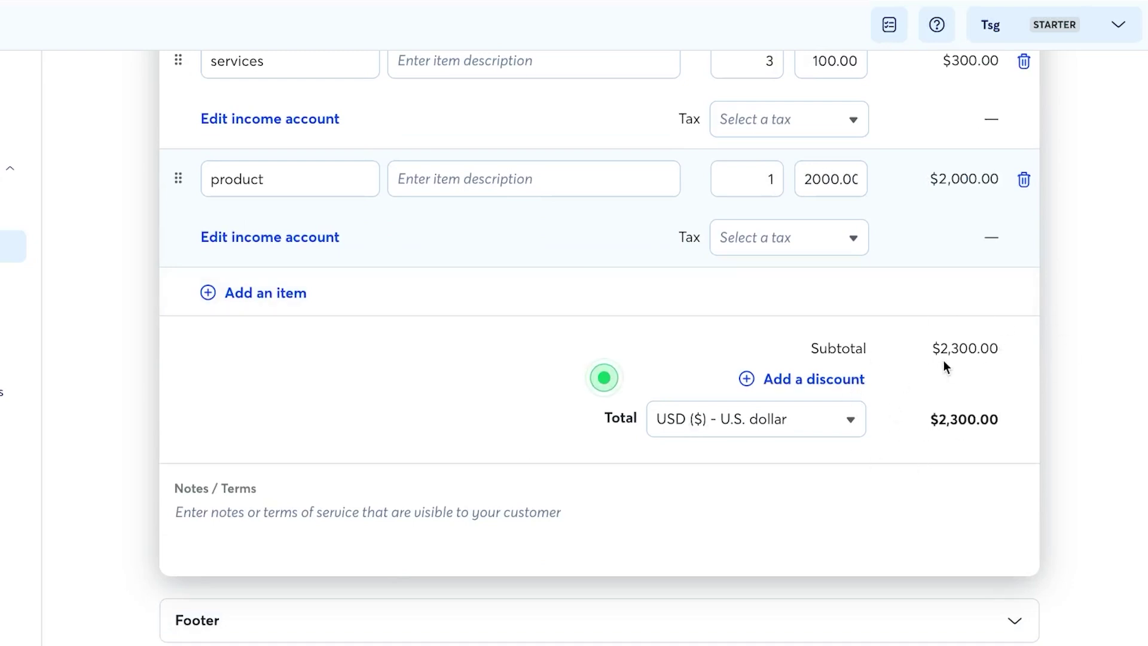
{"action": "scroll", "coordinate": [944, 366], "scroll_direction": "down", "scroll_amount": 7}
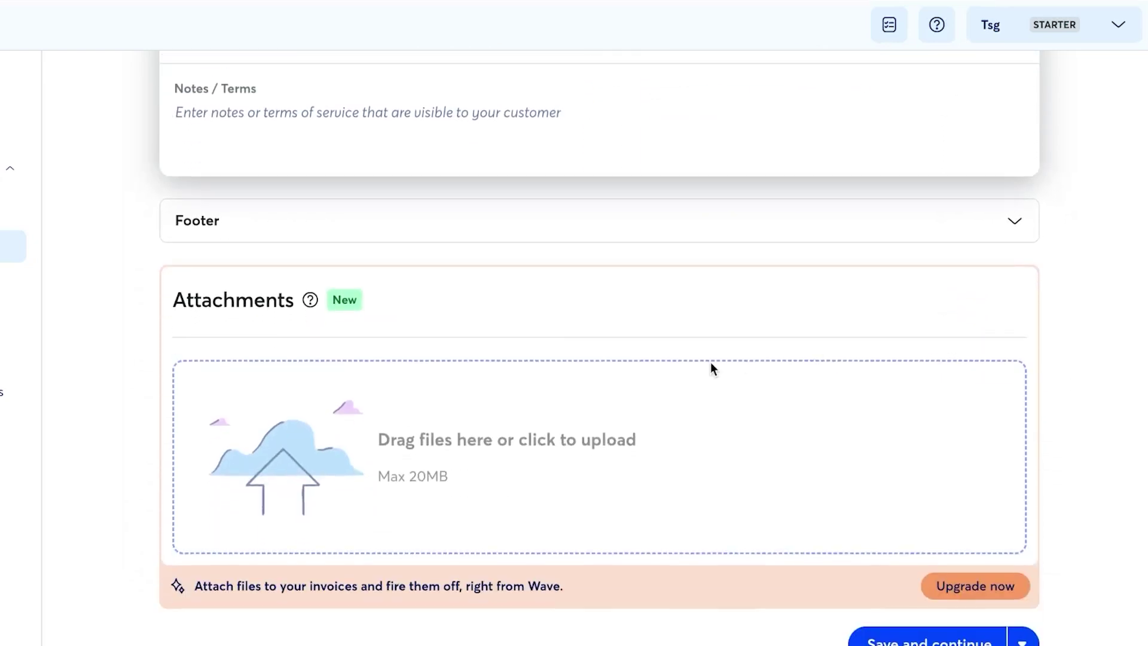
{"action": "left_click", "coordinate": [920, 226]}
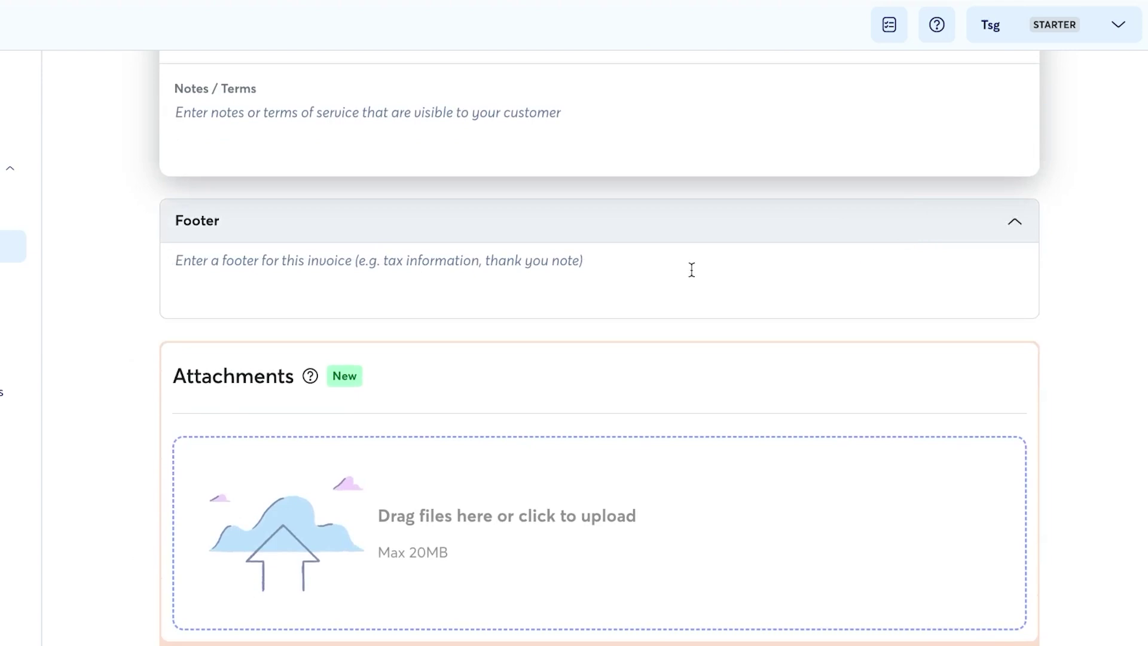
{"action": "type", "text": "Thankyou"}
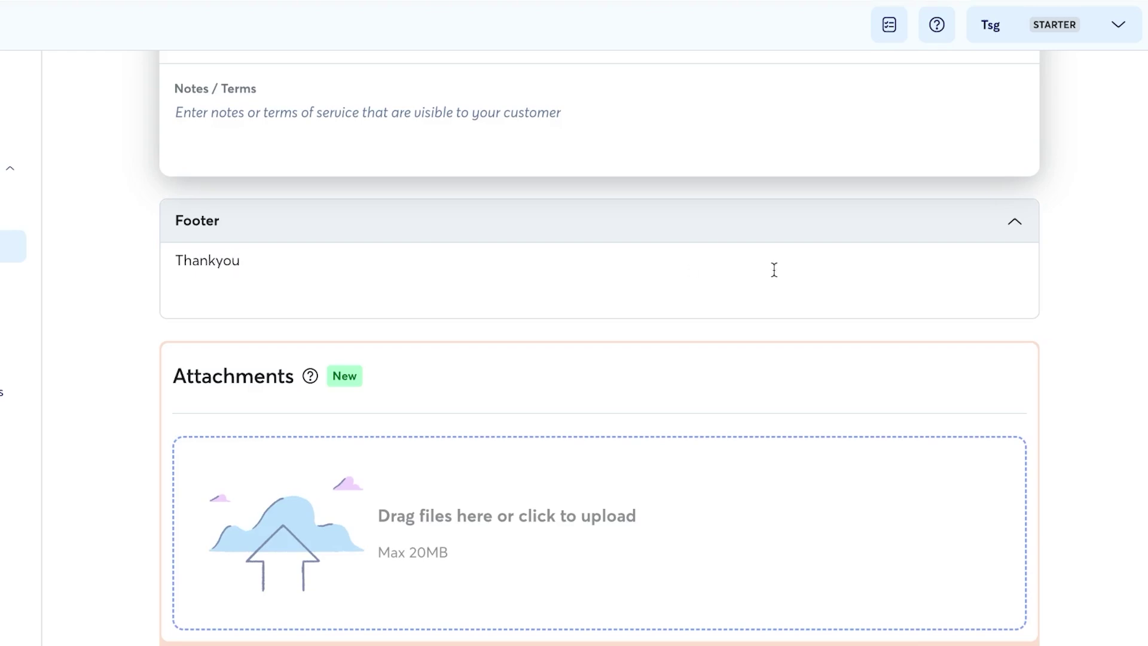
{"action": "scroll", "coordinate": [850, 269], "scroll_direction": "up", "scroll_amount": 9}
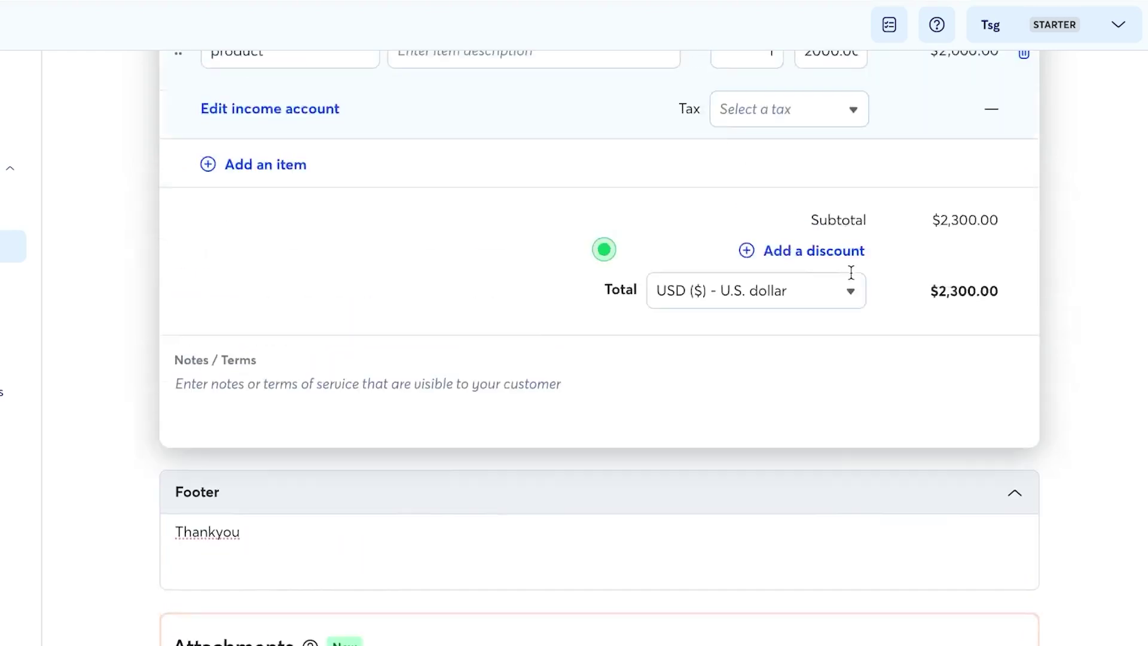
{"action": "scroll", "coordinate": [851, 269], "scroll_direction": "down", "scroll_amount": 10}
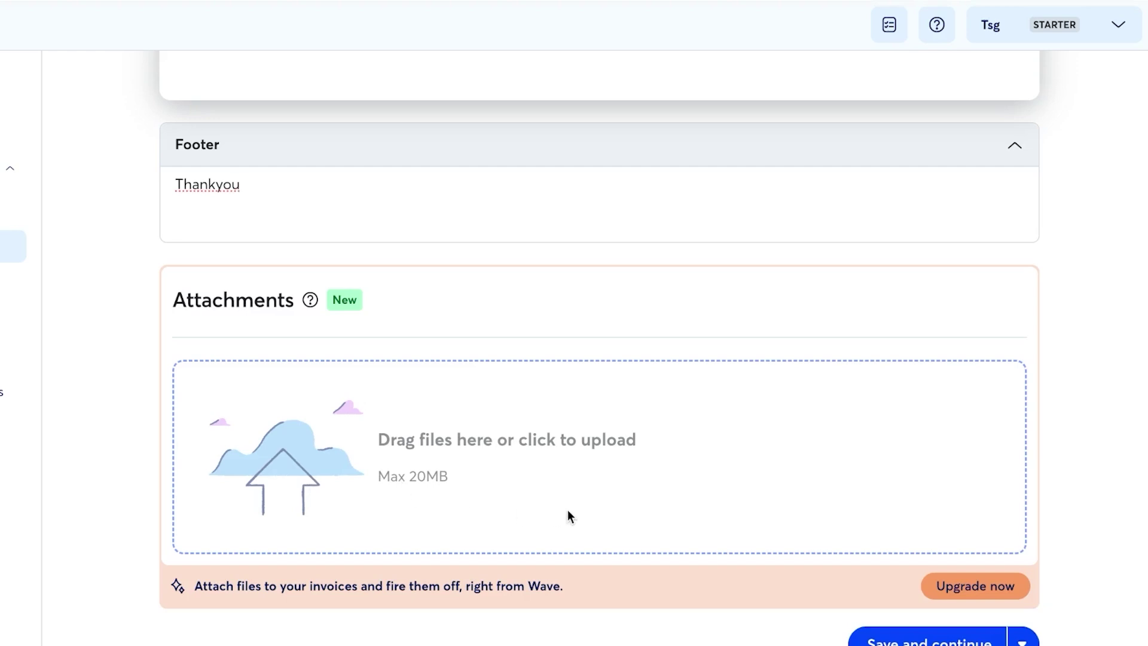
Step: Save Invoice test #1 as a draft and scroll through its $2,300.00 preview
{"action": "left_click", "coordinate": [913, 642]}
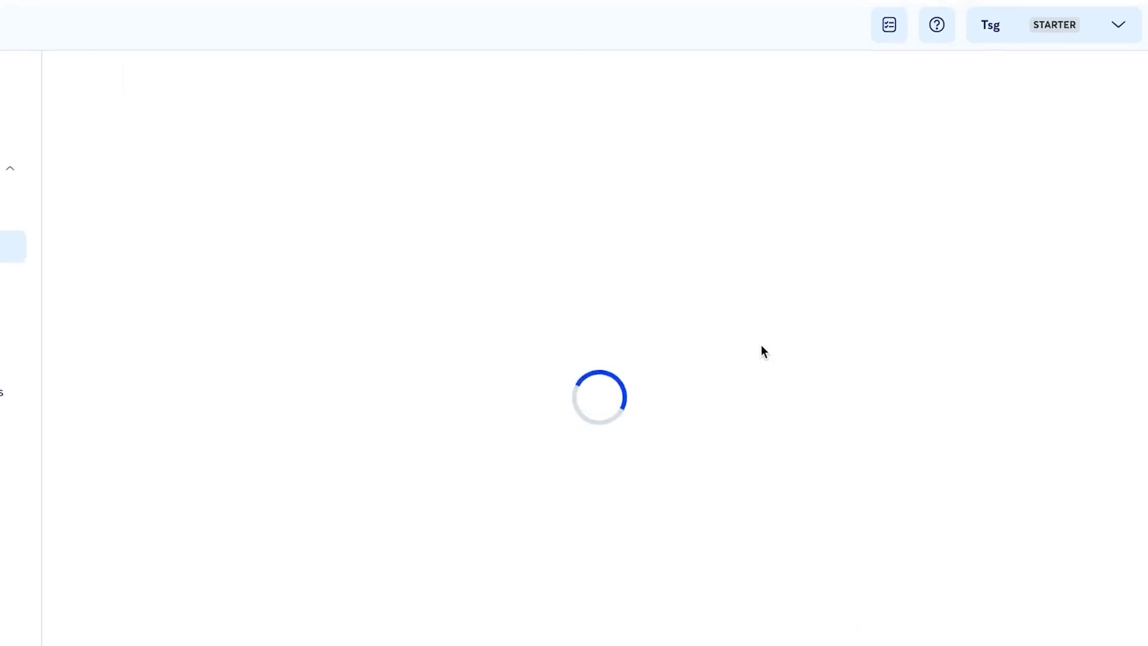
{"action": "scroll", "coordinate": [761, 351], "scroll_direction": "down", "scroll_amount": 10}
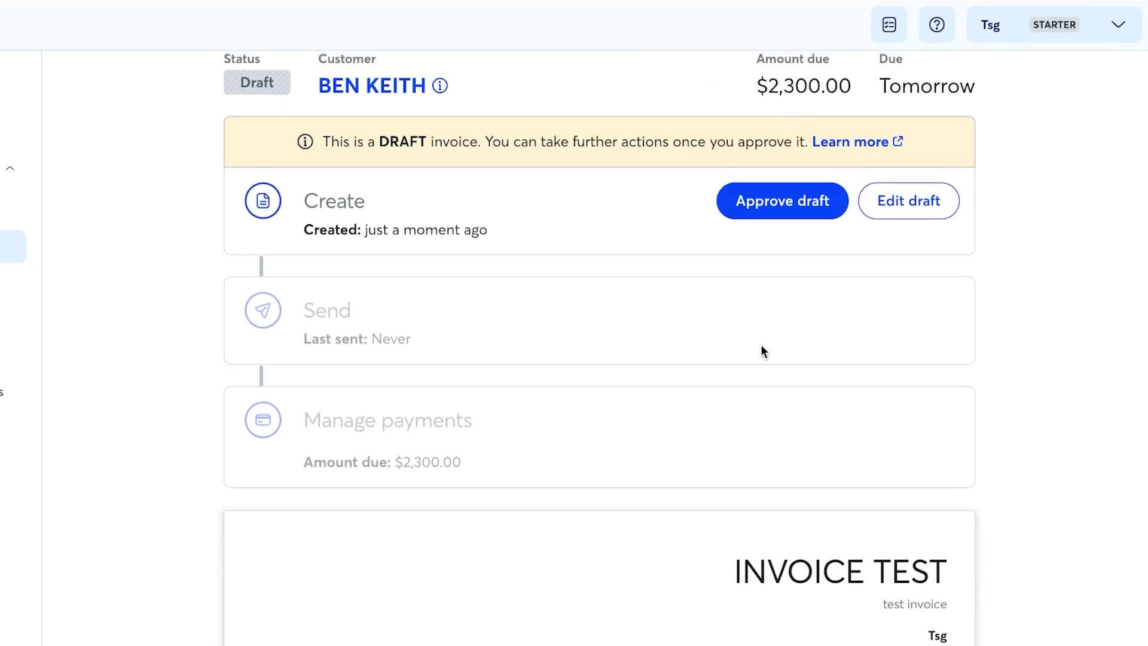
{"action": "scroll", "coordinate": [761, 350], "scroll_direction": "up", "scroll_amount": 4}
{"action": "scroll", "coordinate": [763, 350], "scroll_direction": "down", "scroll_amount": 1}
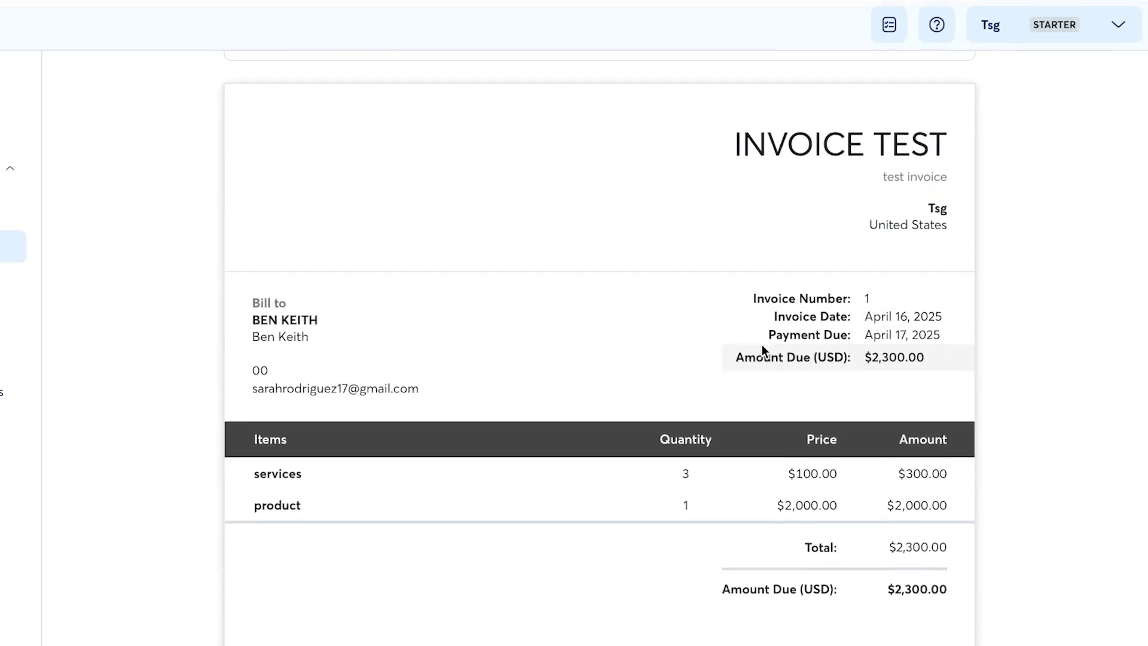
{"action": "scroll", "coordinate": [762, 350], "scroll_direction": "down", "scroll_amount": 2}
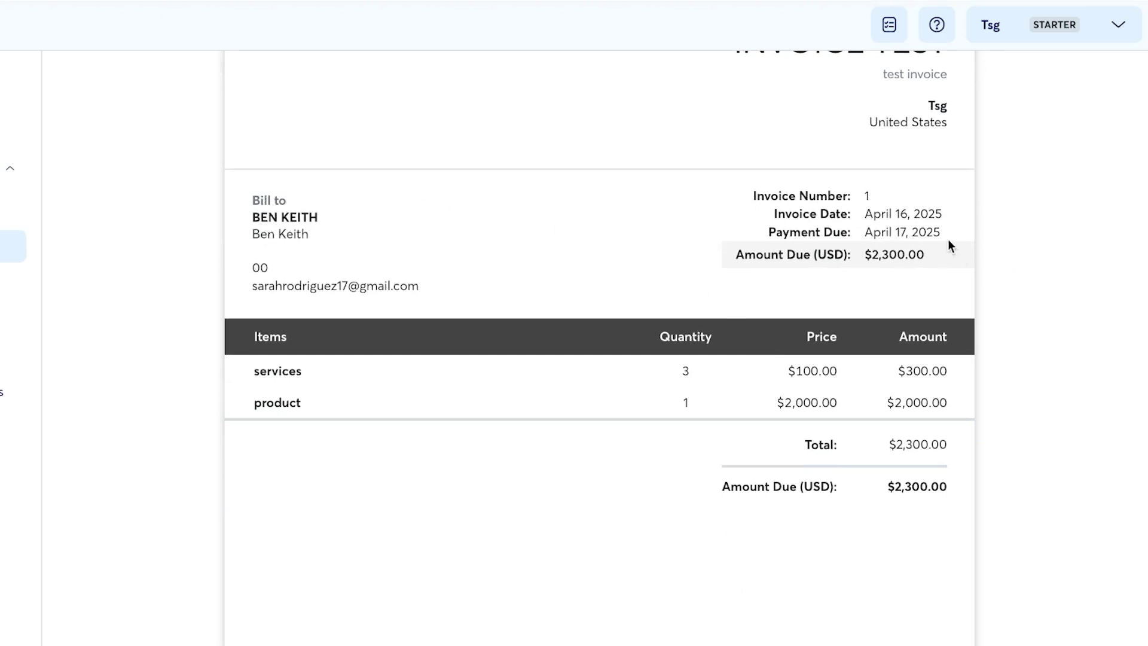
{"action": "scroll", "coordinate": [949, 240], "scroll_direction": "up", "scroll_amount": 1}
{"action": "scroll", "coordinate": [857, 226], "scroll_direction": "up", "scroll_amount": 2}
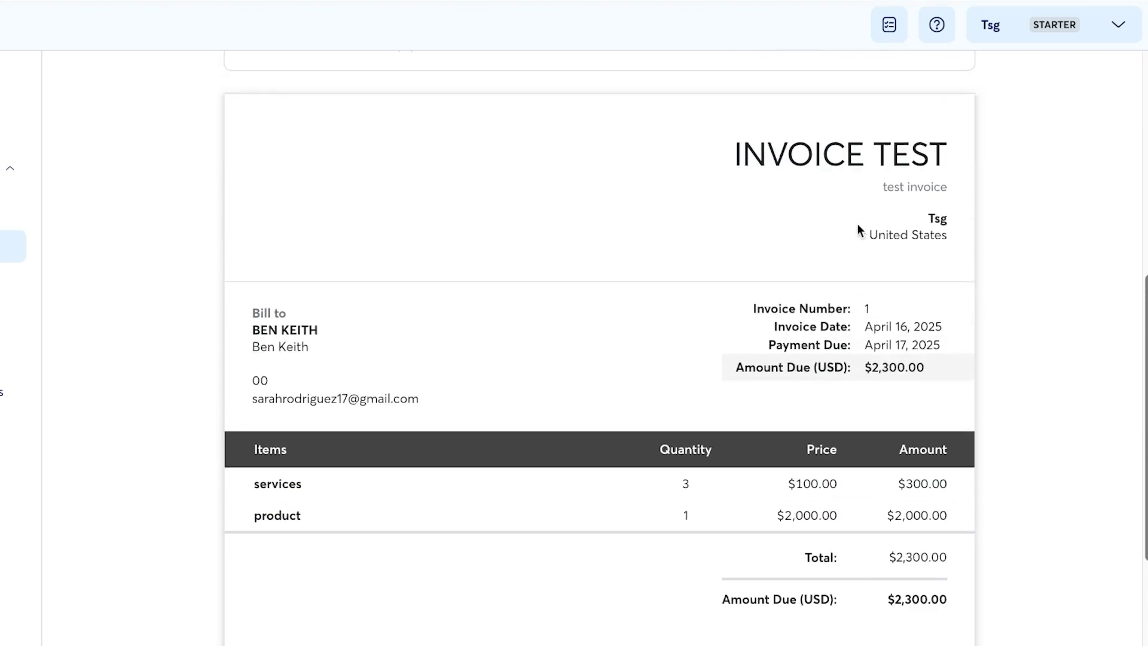
{"action": "scroll", "coordinate": [830, 290], "scroll_direction": "down", "scroll_amount": 5}
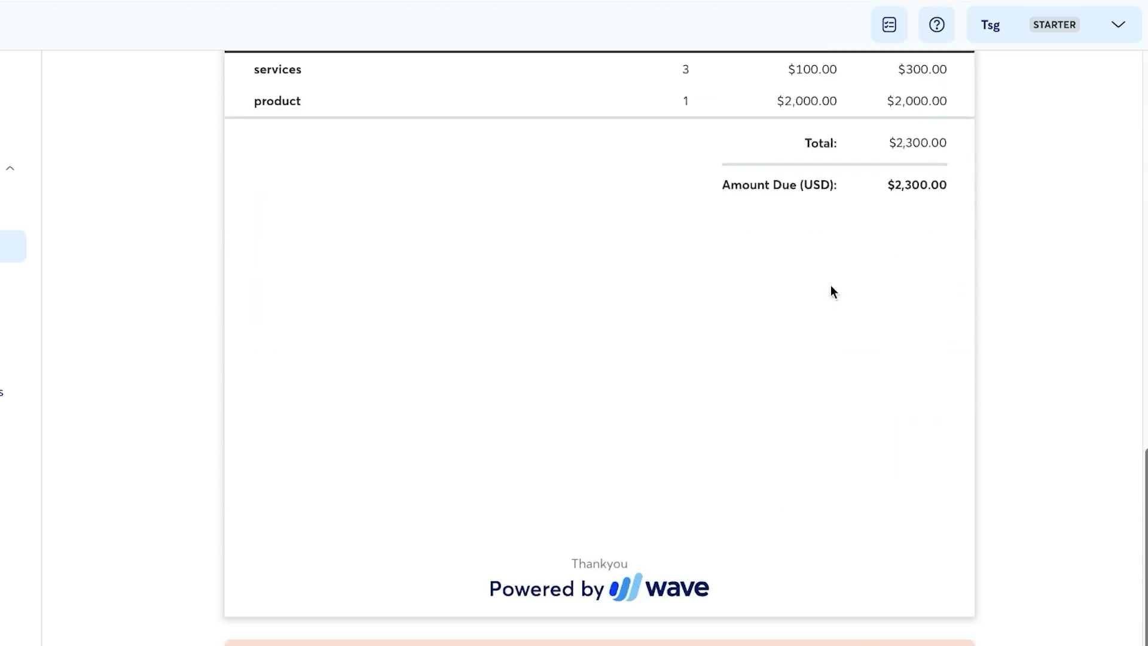
{"action": "scroll", "coordinate": [830, 290], "scroll_direction": "up", "scroll_amount": 1}
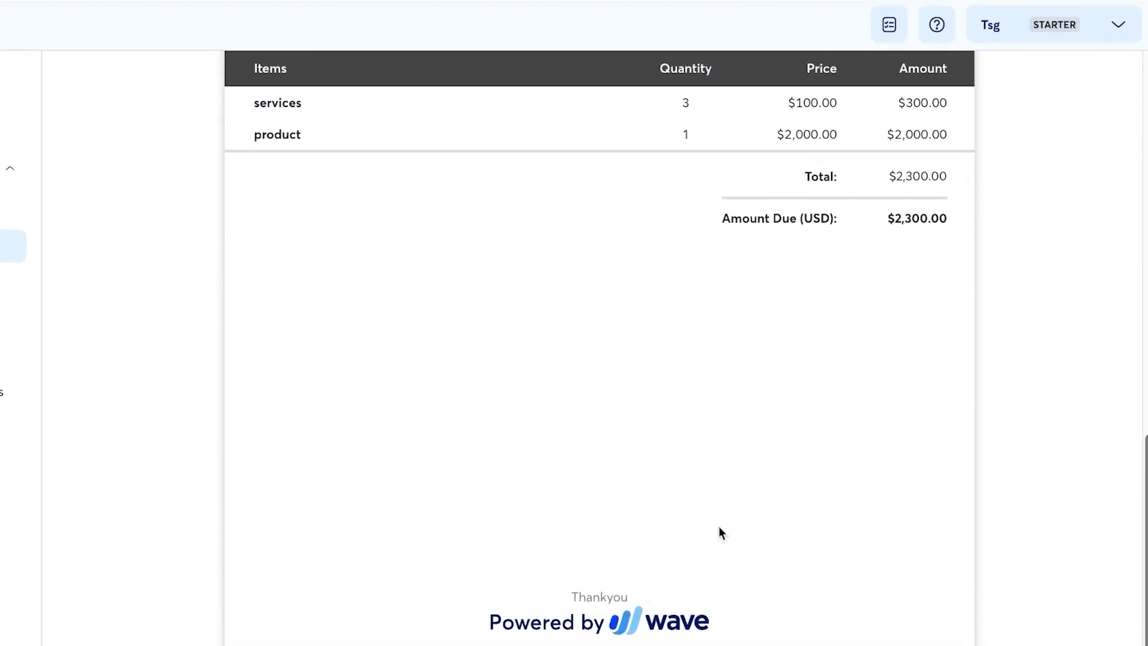
{"action": "scroll", "coordinate": [720, 532], "scroll_direction": "up", "scroll_amount": 12}
{"action": "scroll", "coordinate": [776, 470], "scroll_direction": "down", "scroll_amount": 2}
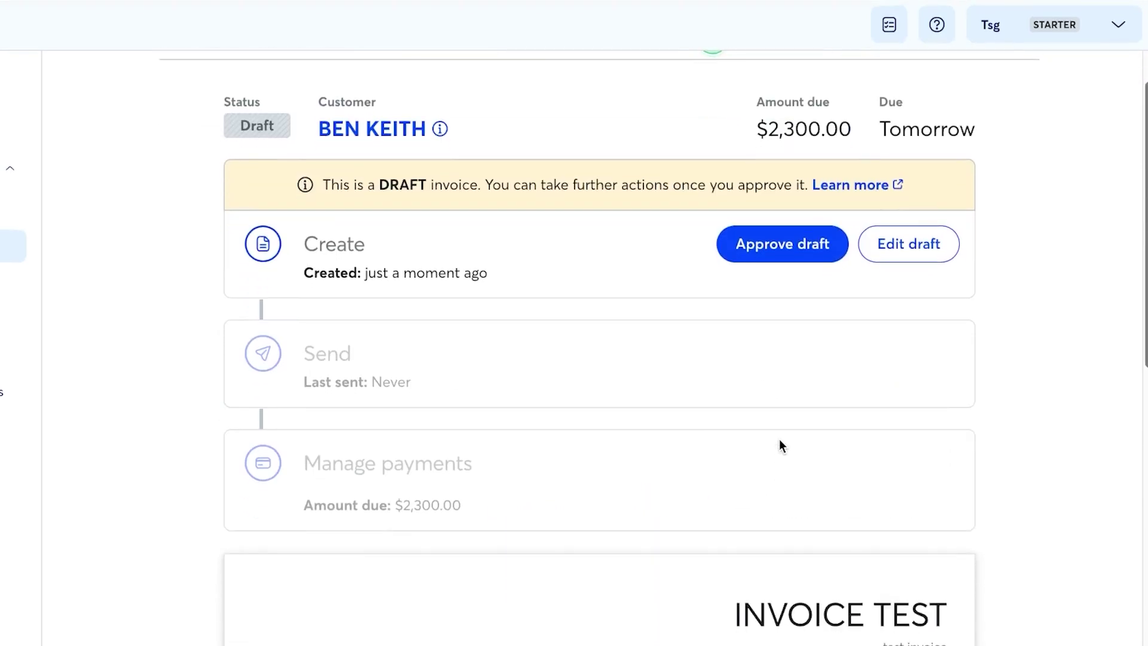
{"action": "scroll", "coordinate": [780, 441], "scroll_direction": "down", "scroll_amount": 2}
{"action": "scroll", "coordinate": [780, 440], "scroll_direction": "up", "scroll_amount": 3}
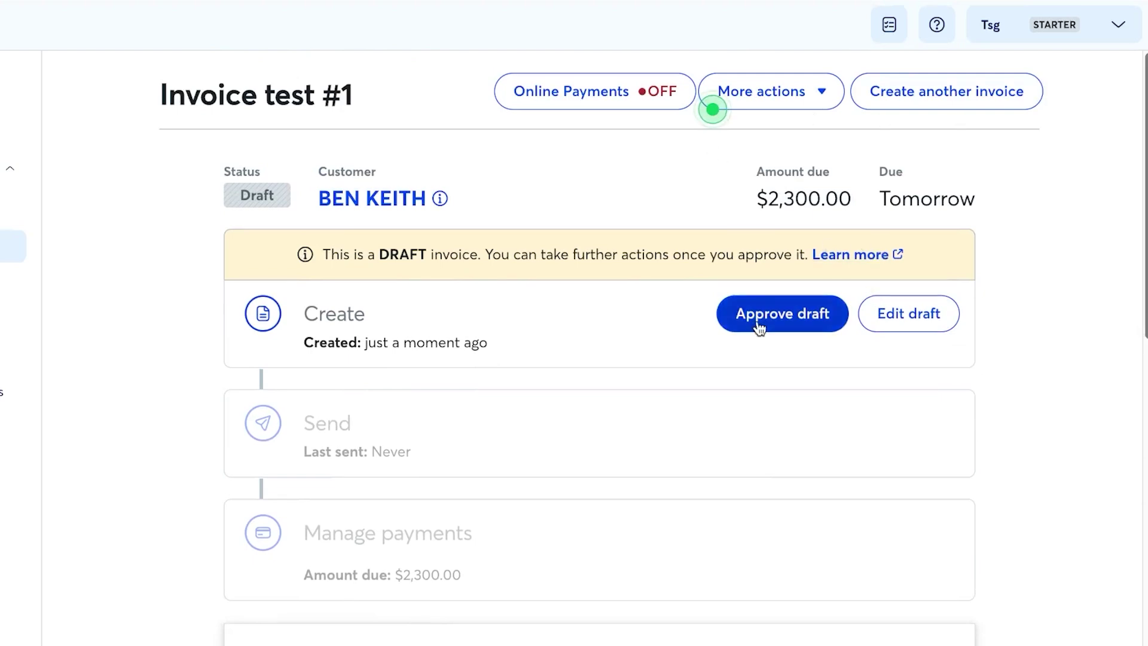
{"action": "scroll", "coordinate": [759, 326], "scroll_direction": "down", "scroll_amount": 16}
{"action": "scroll", "coordinate": [756, 326], "scroll_direction": "up", "scroll_amount": 2}
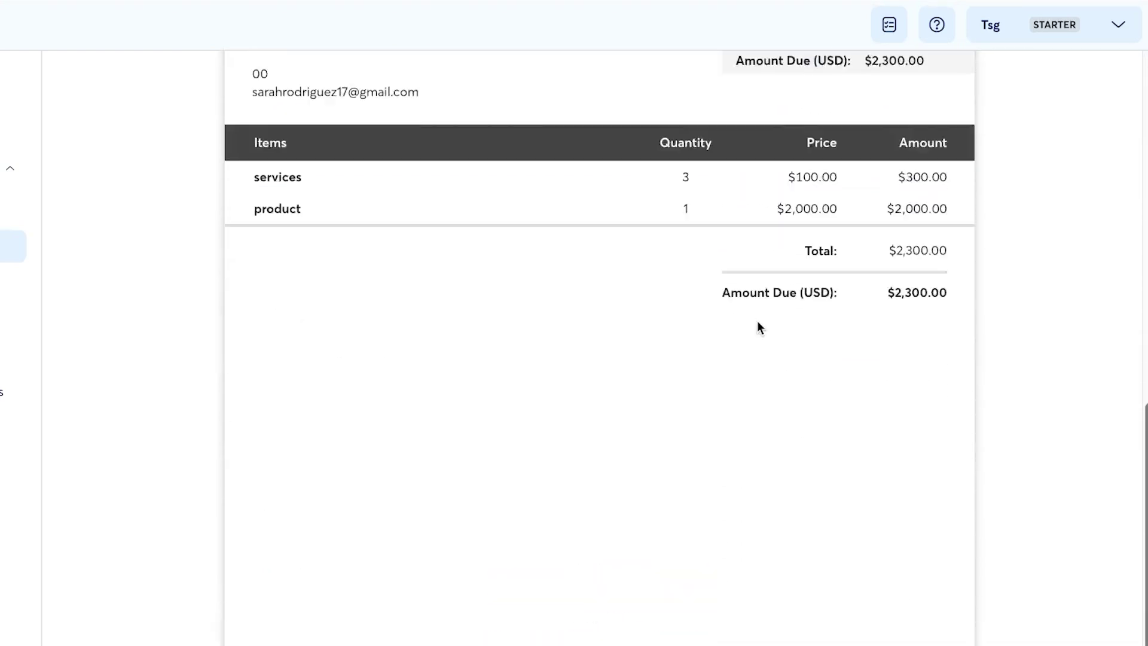
{"action": "scroll", "coordinate": [758, 323], "scroll_direction": "up", "scroll_amount": 10}
{"action": "scroll", "coordinate": [330, 613], "scroll_direction": "down", "scroll_amount": 1}
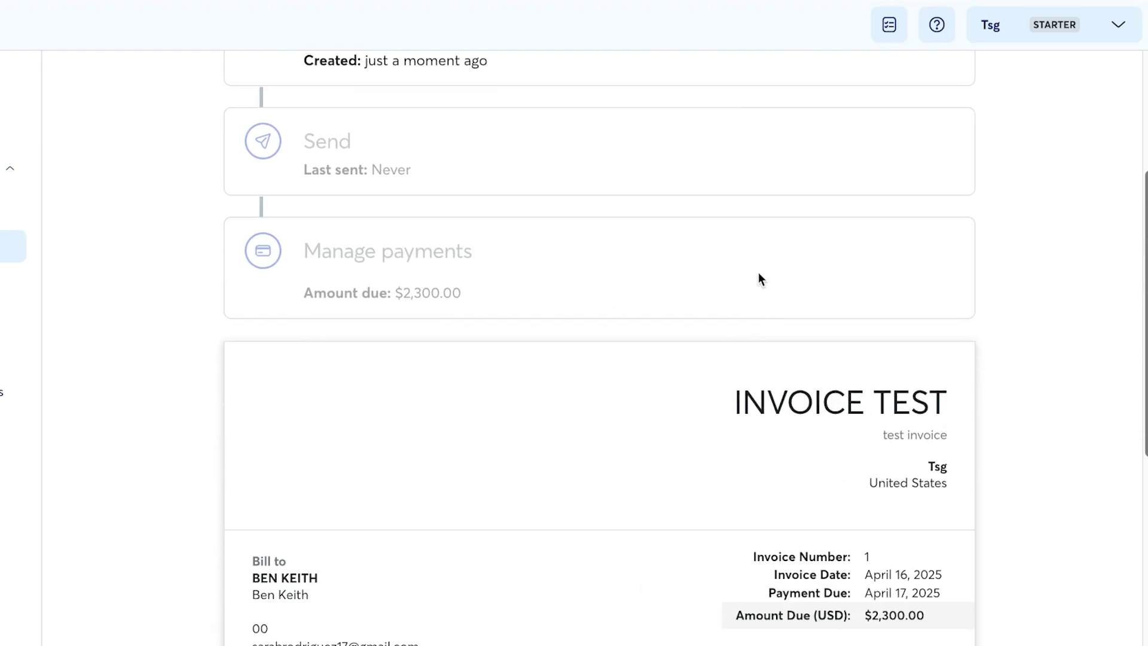
{"action": "scroll", "coordinate": [760, 280], "scroll_direction": "up", "scroll_amount": 5}
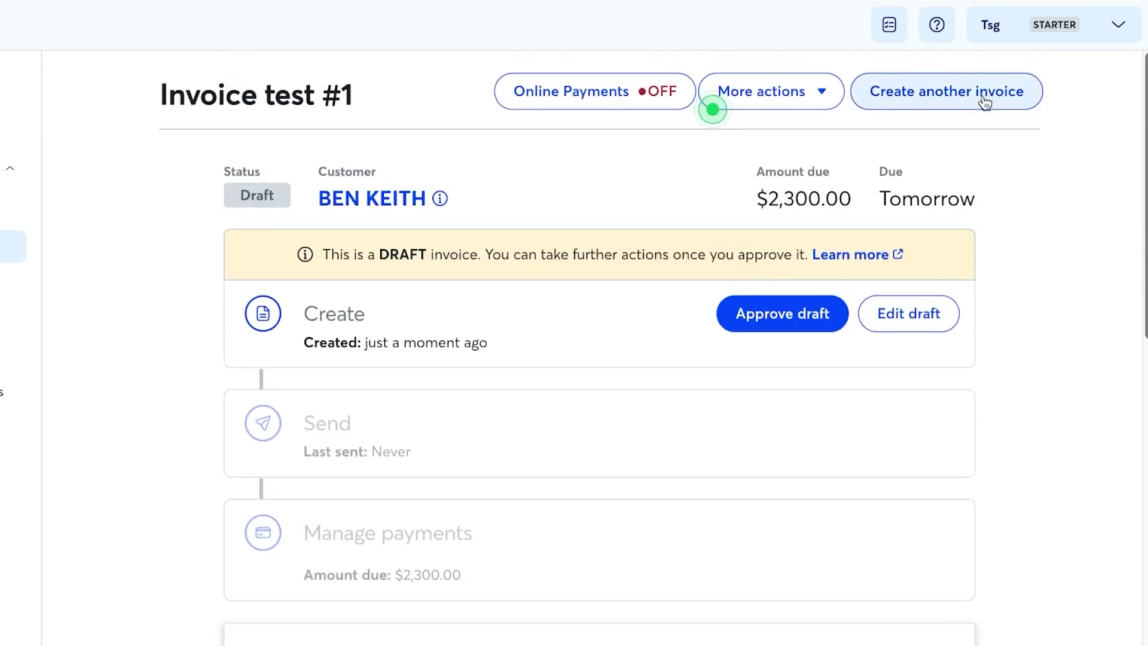
Step: Make the invoice recurring, repeating monthly on the 15th day
{"action": "left_click", "coordinate": [789, 99]}
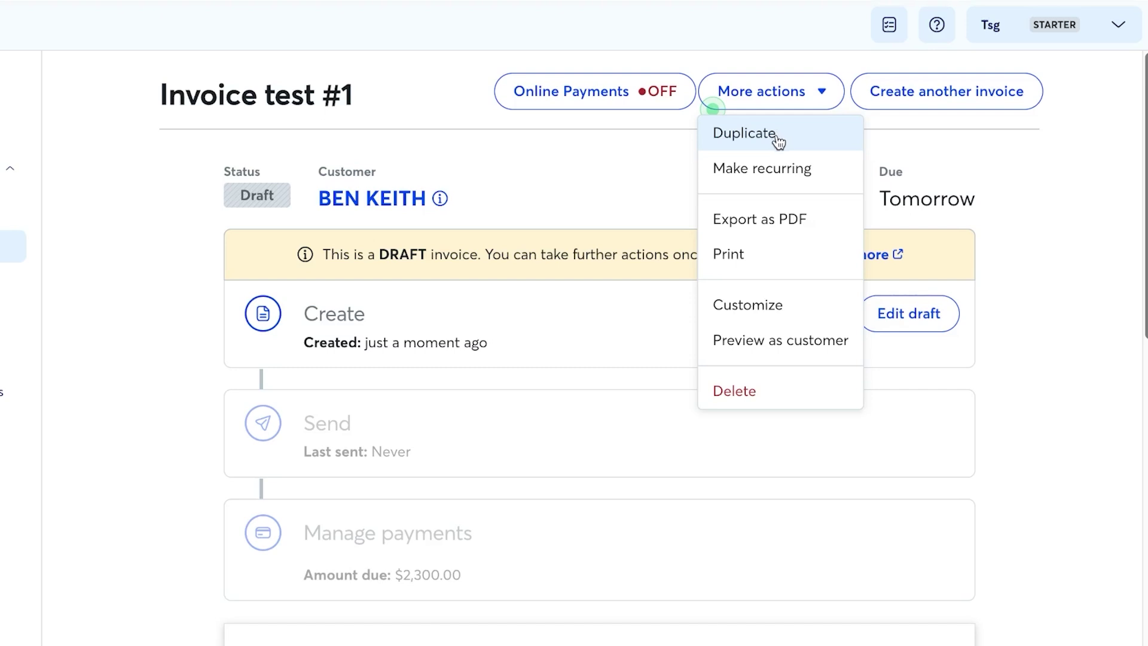
{"action": "left_click", "coordinate": [763, 183]}
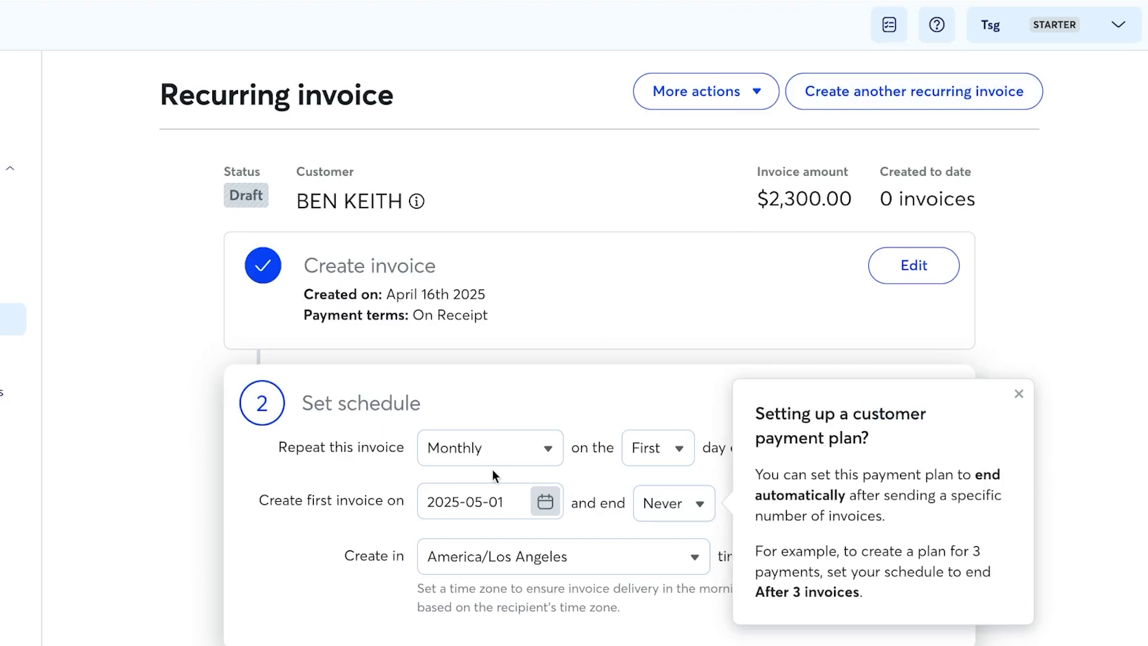
{"action": "left_click", "coordinate": [511, 460]}
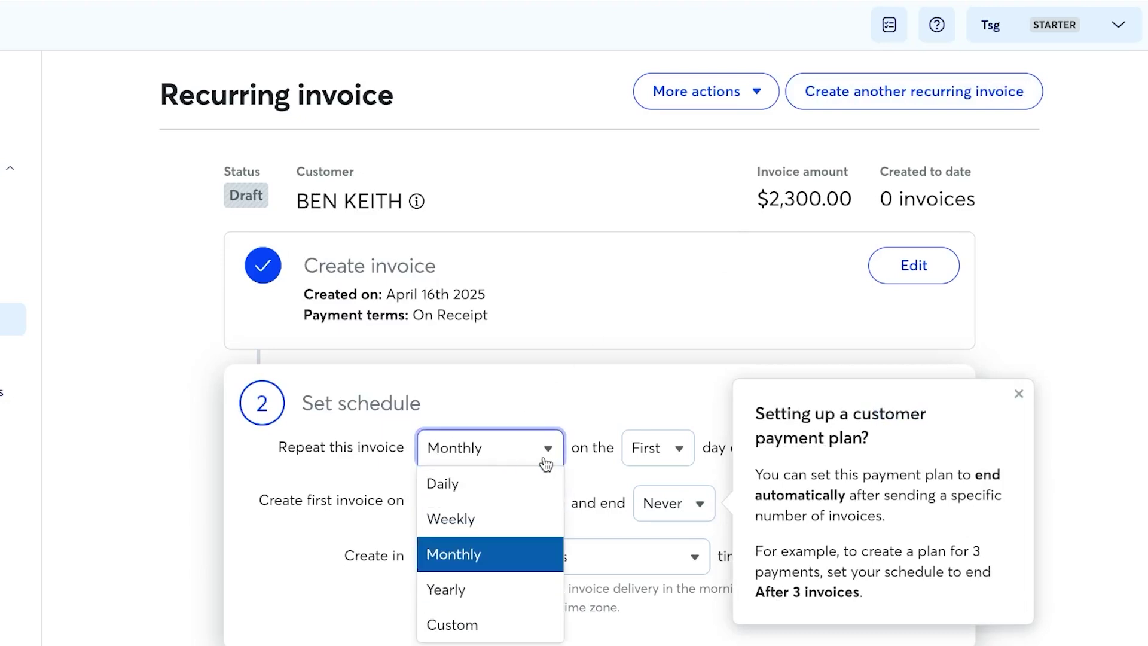
{"action": "left_click", "coordinate": [489, 556]}
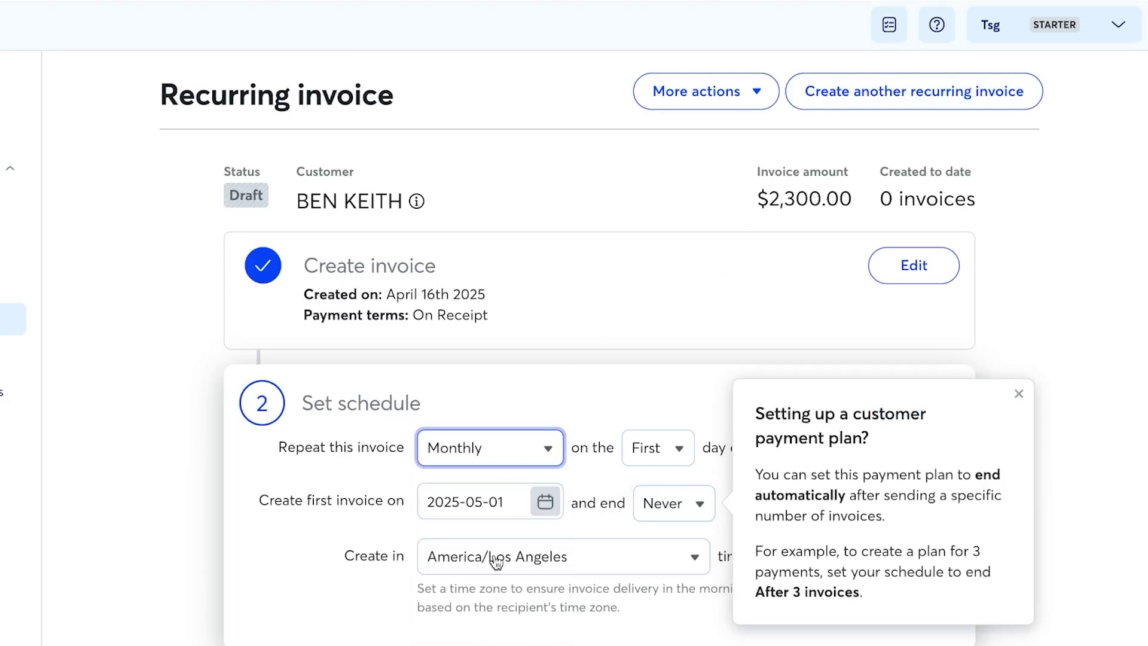
{"action": "left_click", "coordinate": [657, 449]}
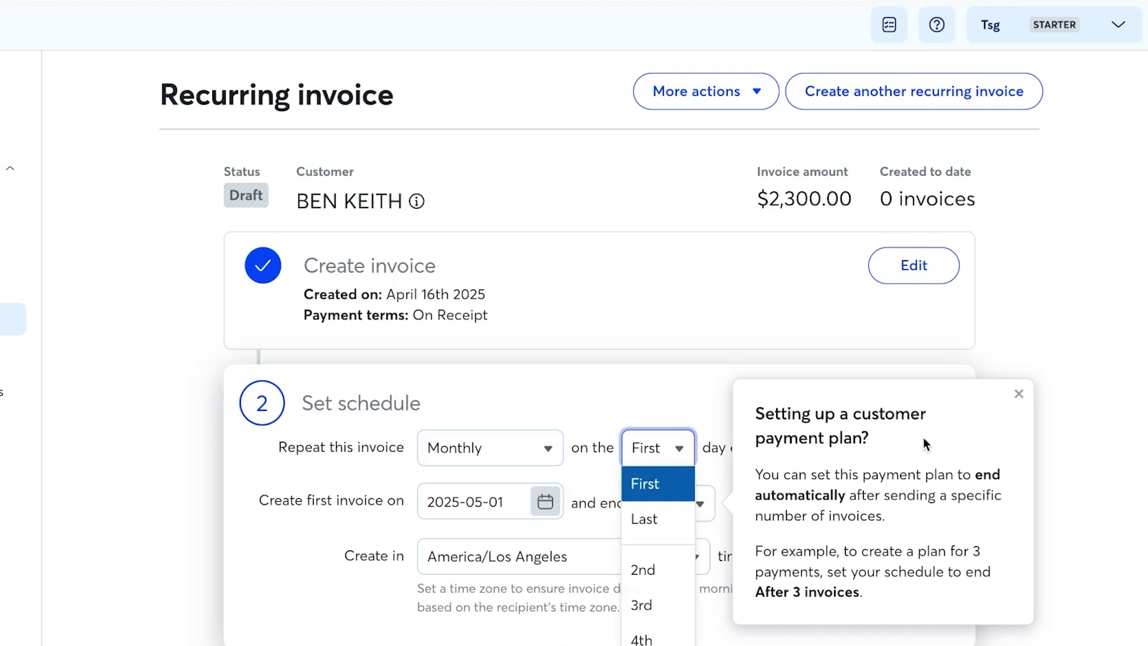
{"action": "left_click", "coordinate": [1024, 392]}
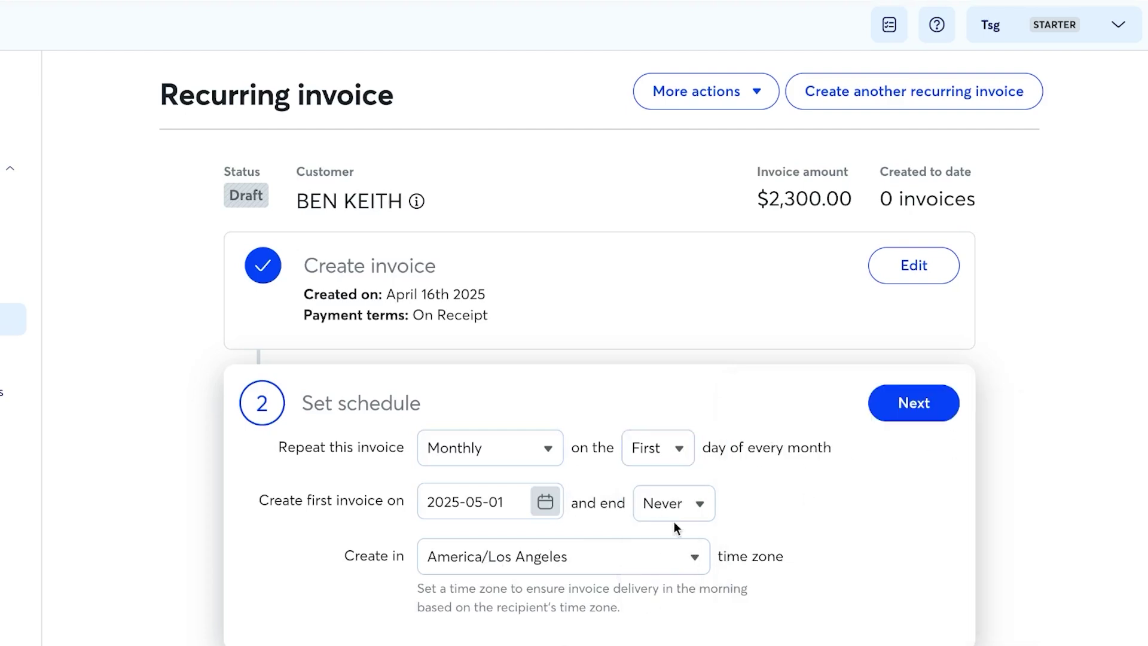
{"action": "left_click", "coordinate": [689, 454]}
{"action": "scroll", "coordinate": [601, 605], "scroll_direction": "down", "scroll_amount": 6}
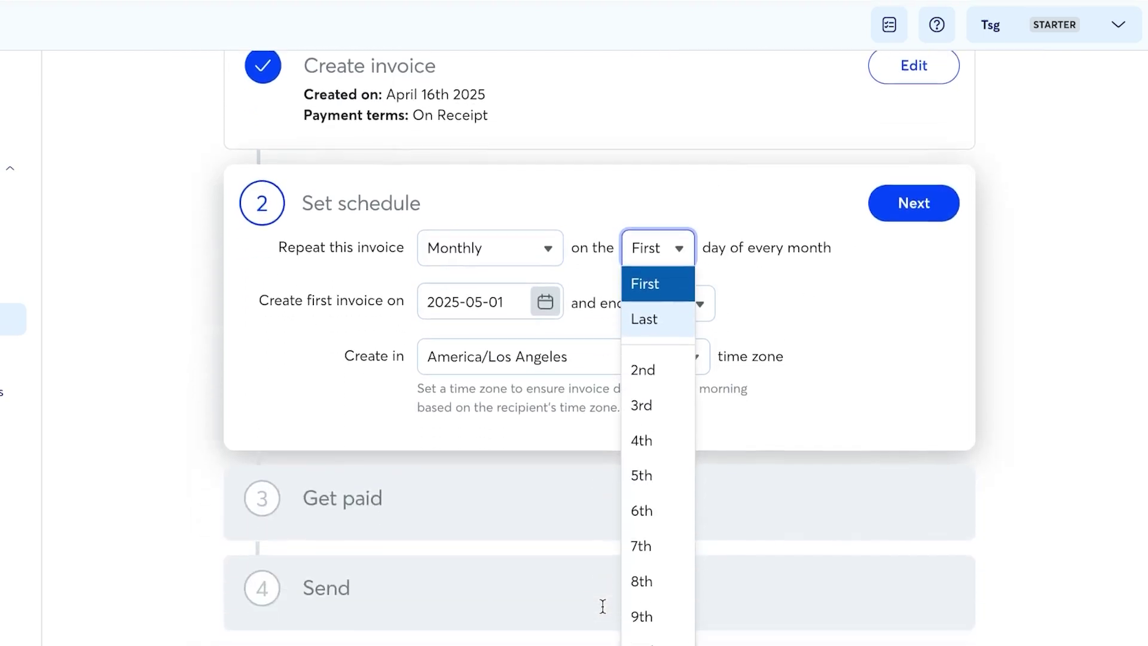
{"action": "scroll", "coordinate": [662, 489], "scroll_direction": "down", "scroll_amount": 5}
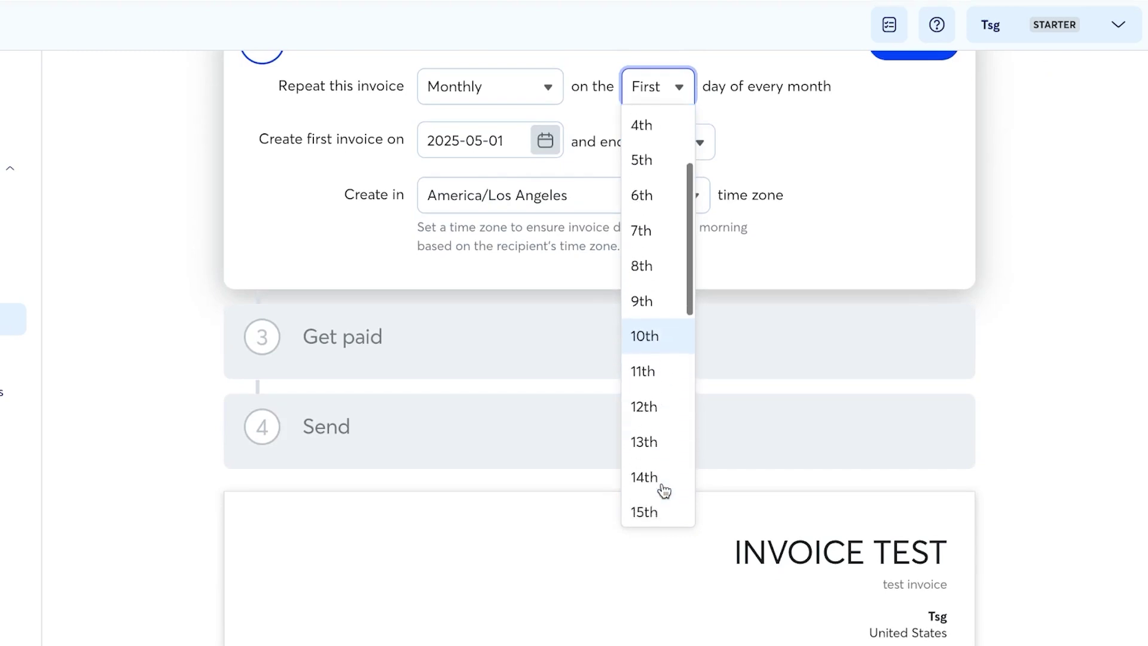
{"action": "left_click", "coordinate": [658, 425]}
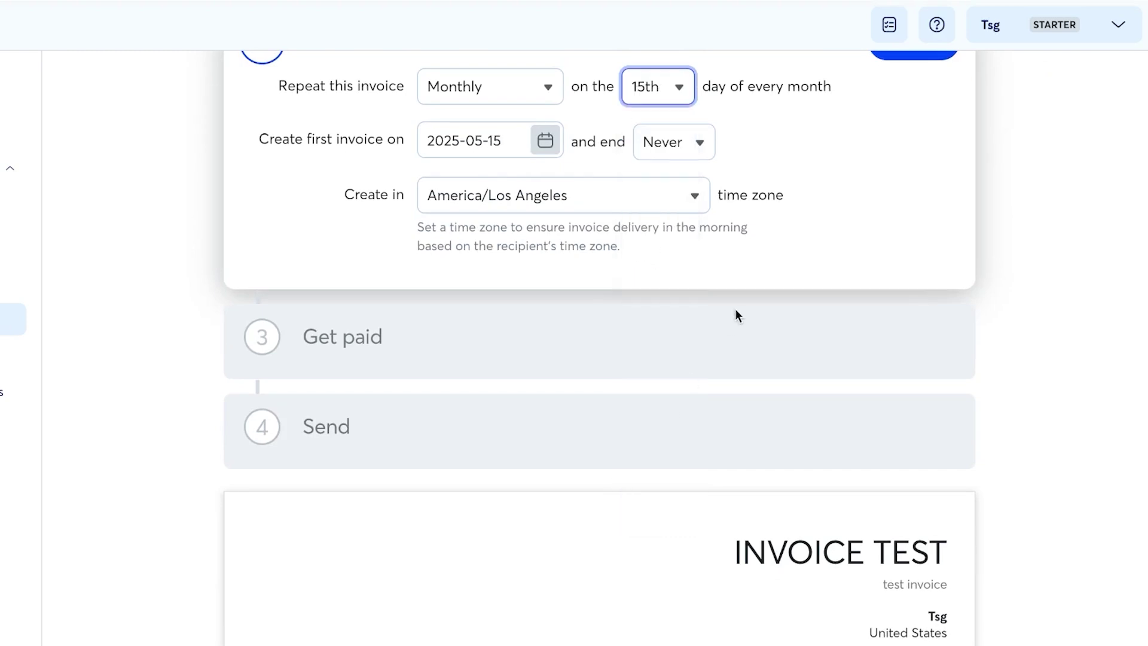
{"action": "scroll", "coordinate": [736, 311], "scroll_direction": "up", "scroll_amount": 2}
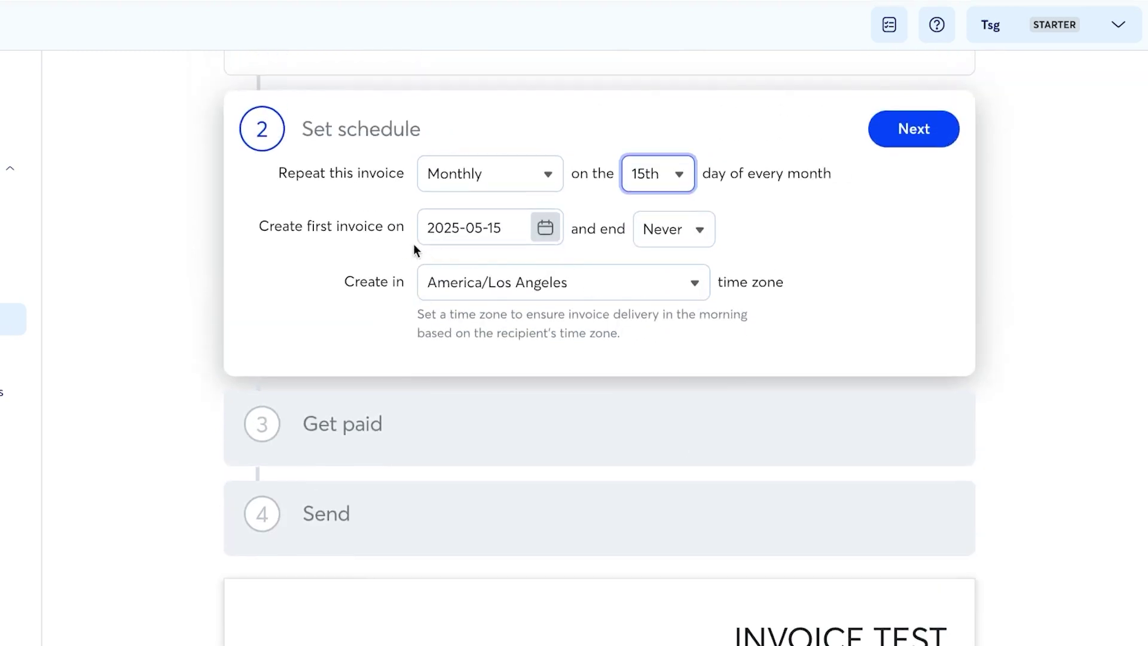
Step: Start the schedule 2025-05-15, never ending, in America/Los Angeles time, and save it
{"action": "left_click", "coordinate": [494, 230]}
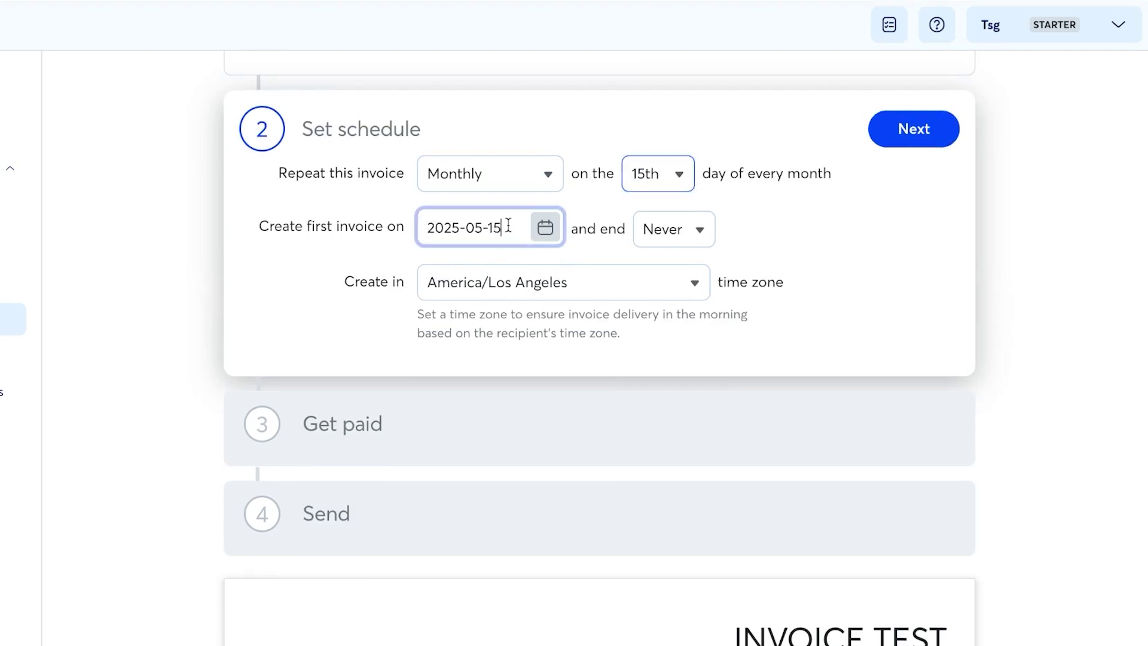
{"action": "left_click_drag", "start_coordinate": [502, 228], "coordinate": [426, 228]}
{"action": "left_click", "coordinate": [703, 221]}
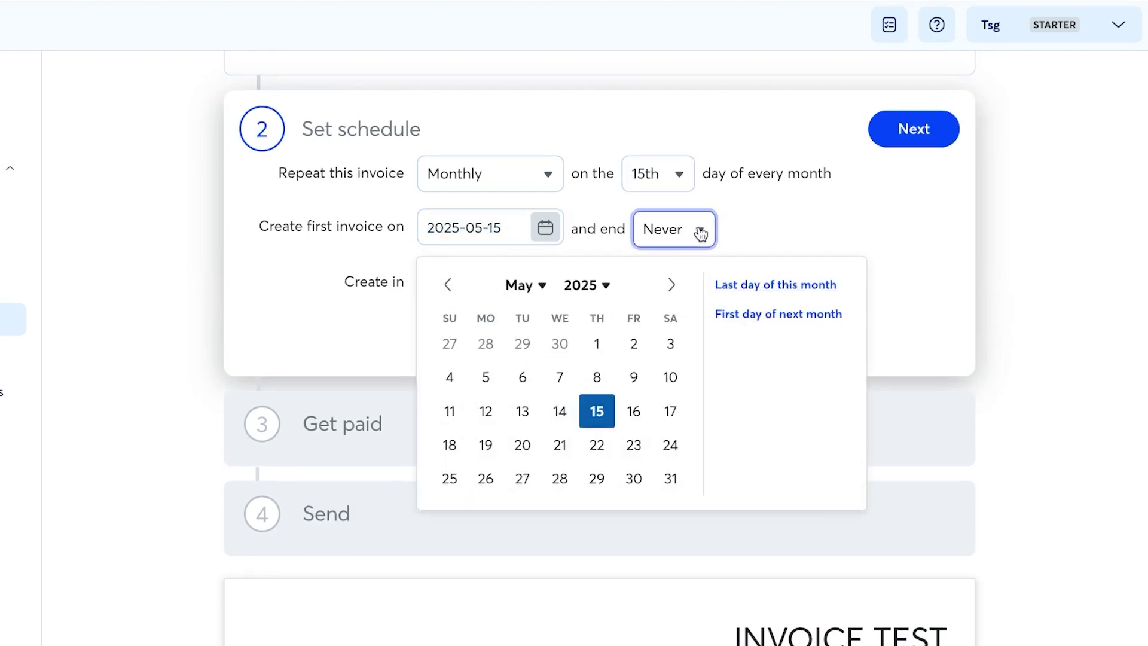
{"action": "left_click", "coordinate": [648, 227]}
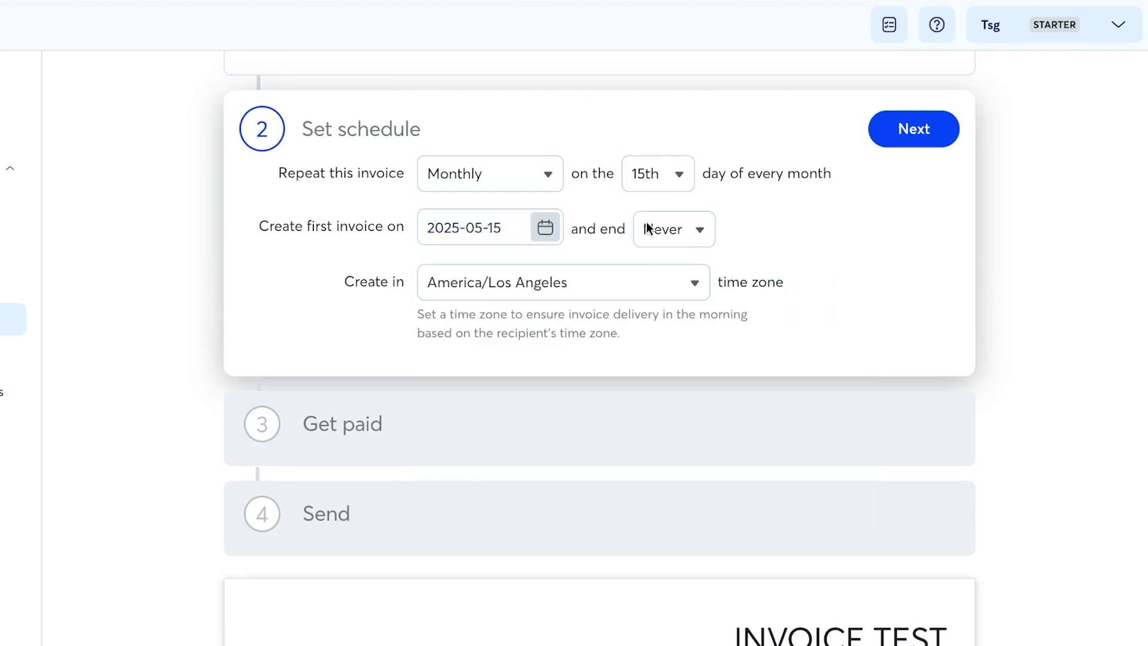
{"action": "left_click", "coordinate": [557, 285]}
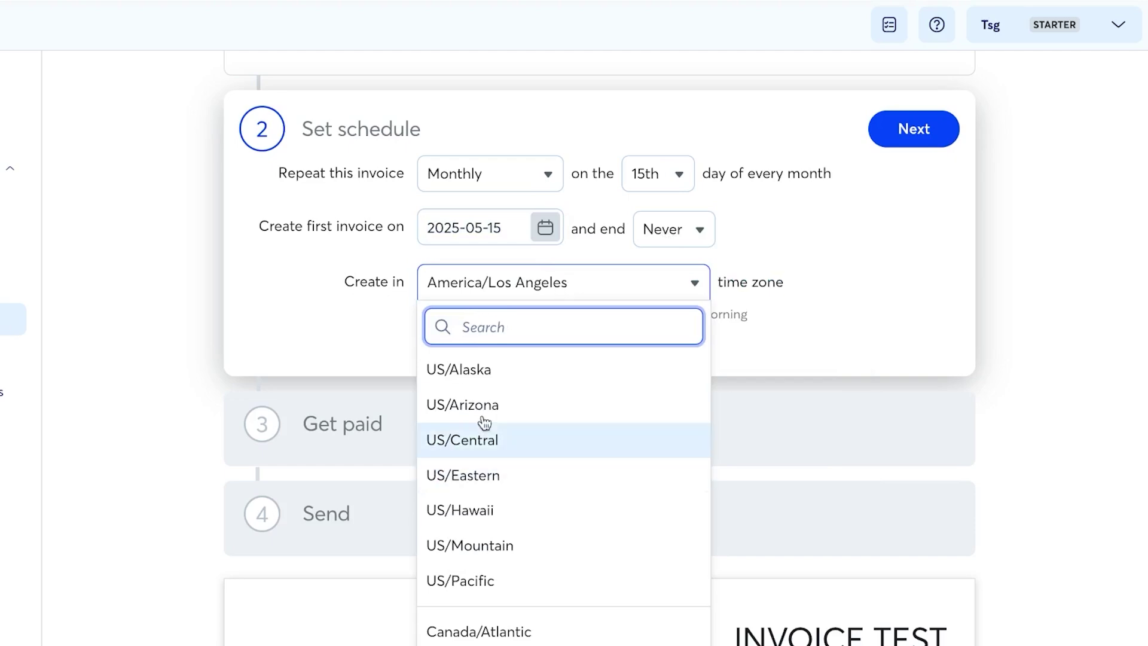
{"action": "left_click", "coordinate": [853, 242]}
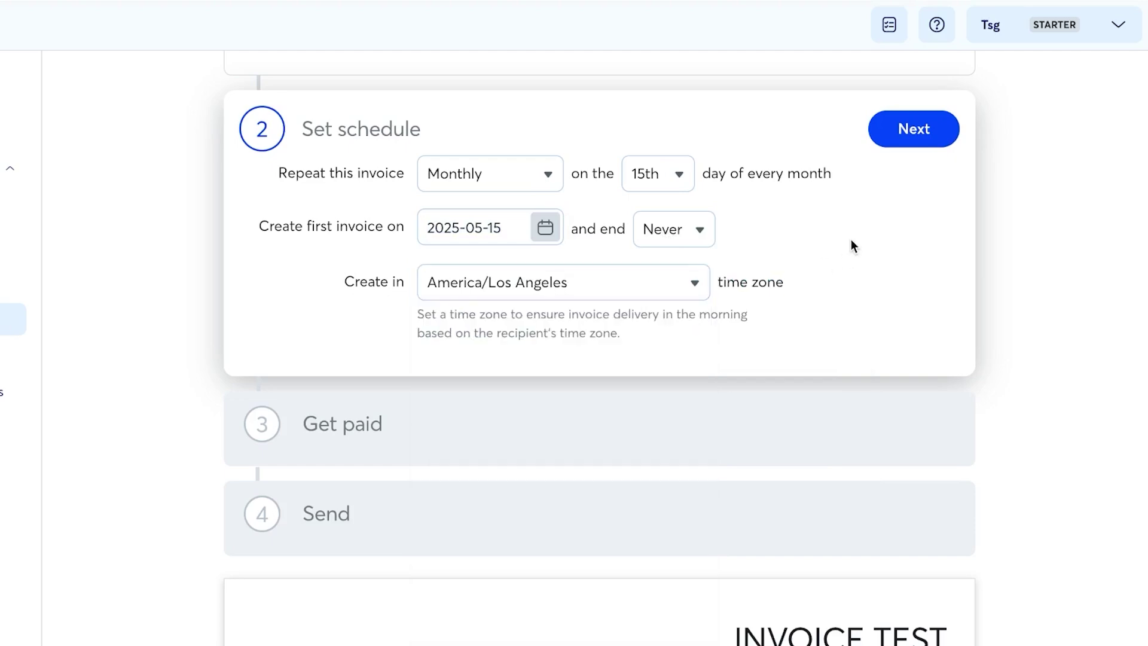
{"action": "left_click", "coordinate": [903, 125]}
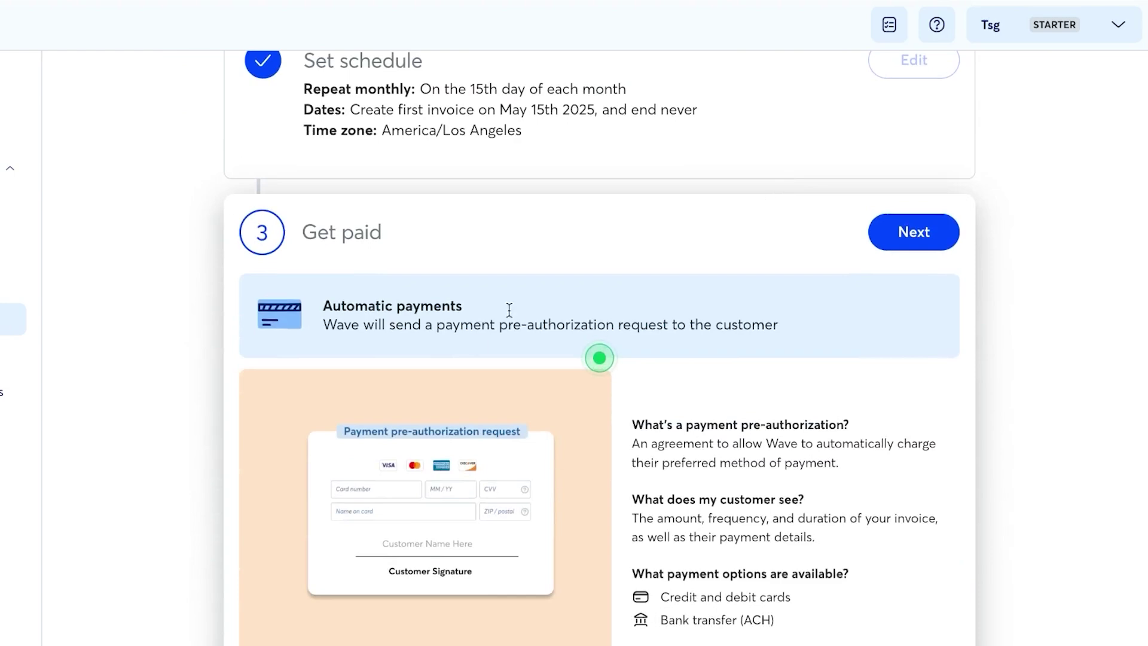
Step: Scroll the Get paid panel and $2,300.00 preview, checking More actions without choosing one
{"action": "scroll", "coordinate": [532, 304], "scroll_direction": "down", "scroll_amount": 7}
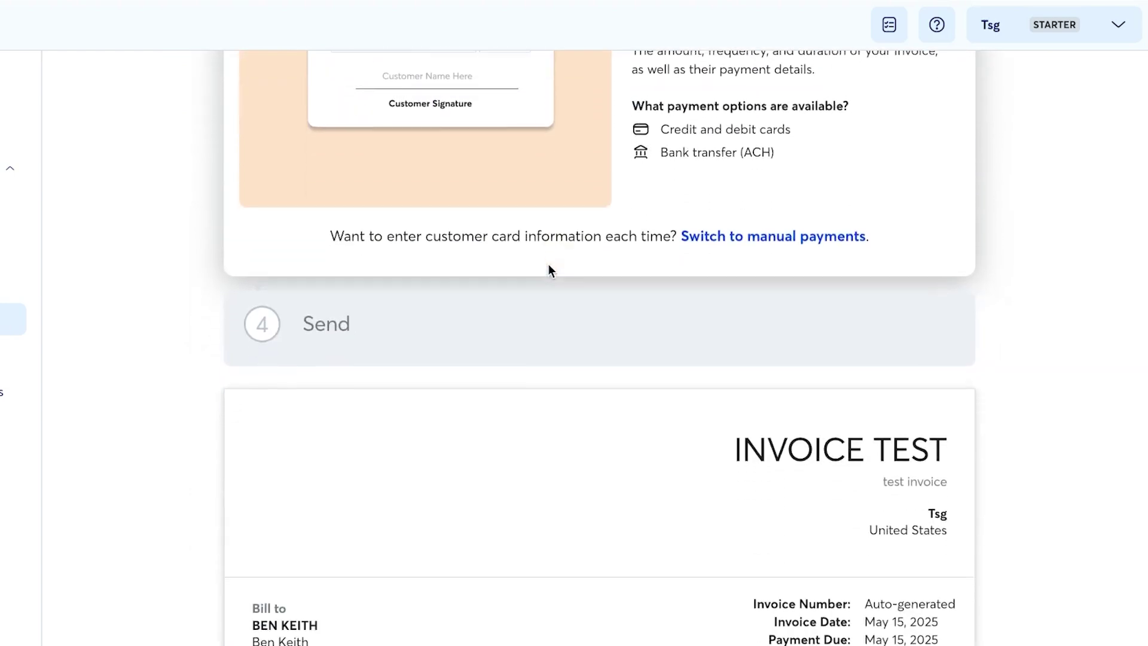
{"action": "scroll", "coordinate": [318, 382], "scroll_direction": "down", "scroll_amount": 7}
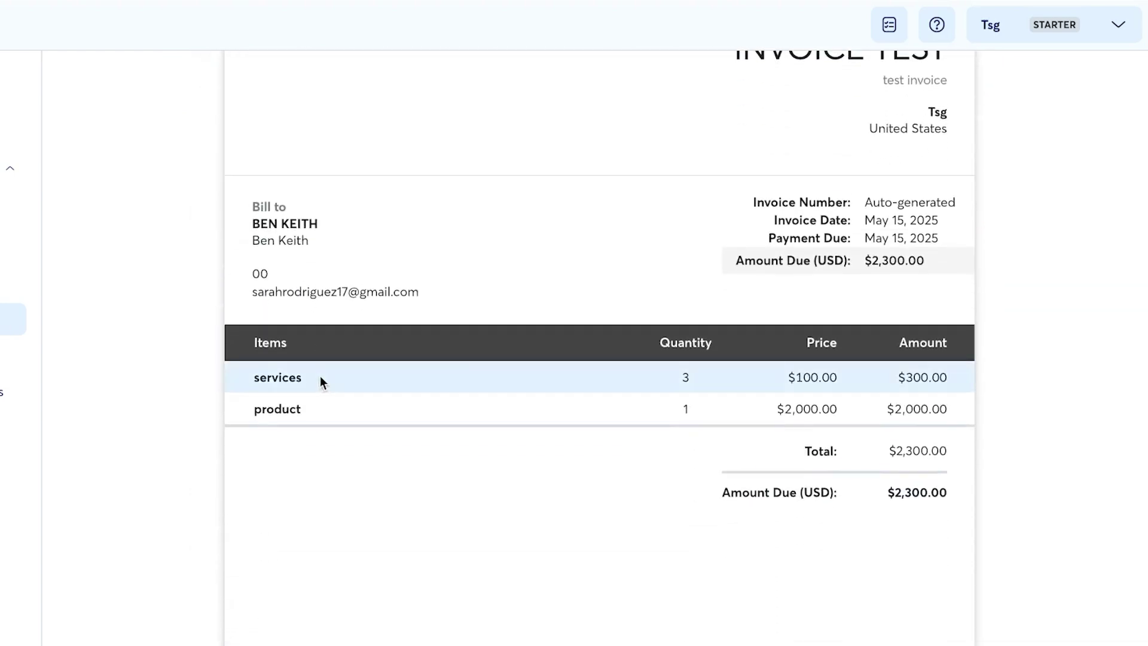
{"action": "scroll", "coordinate": [325, 566], "scroll_direction": "up", "scroll_amount": 20}
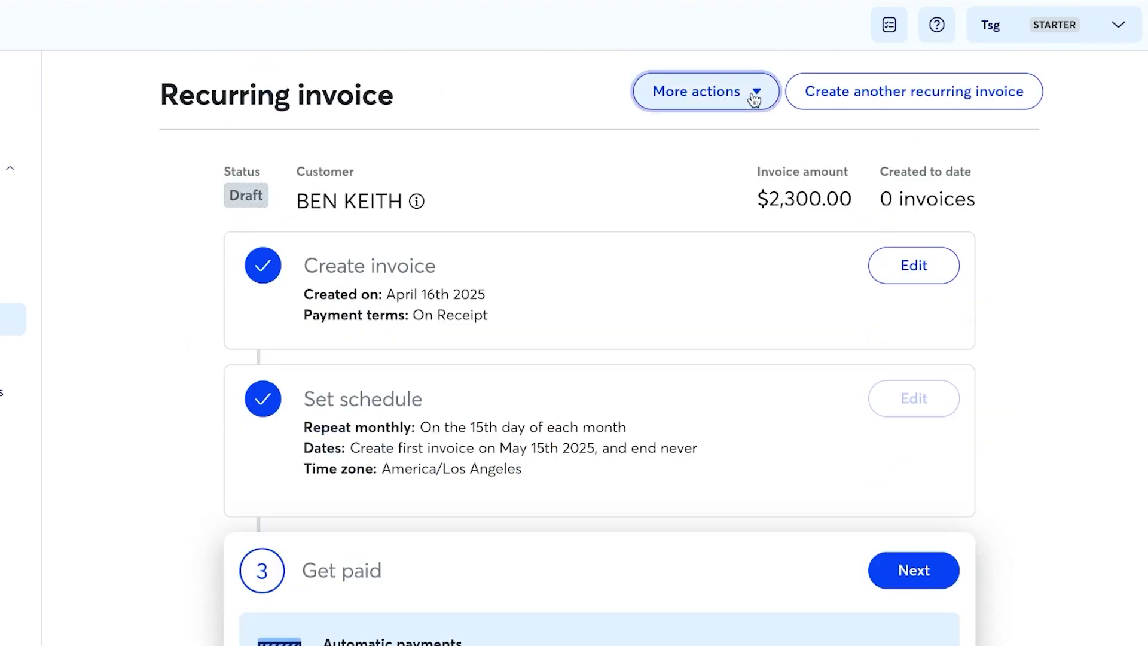
{"action": "left_click", "coordinate": [753, 92]}
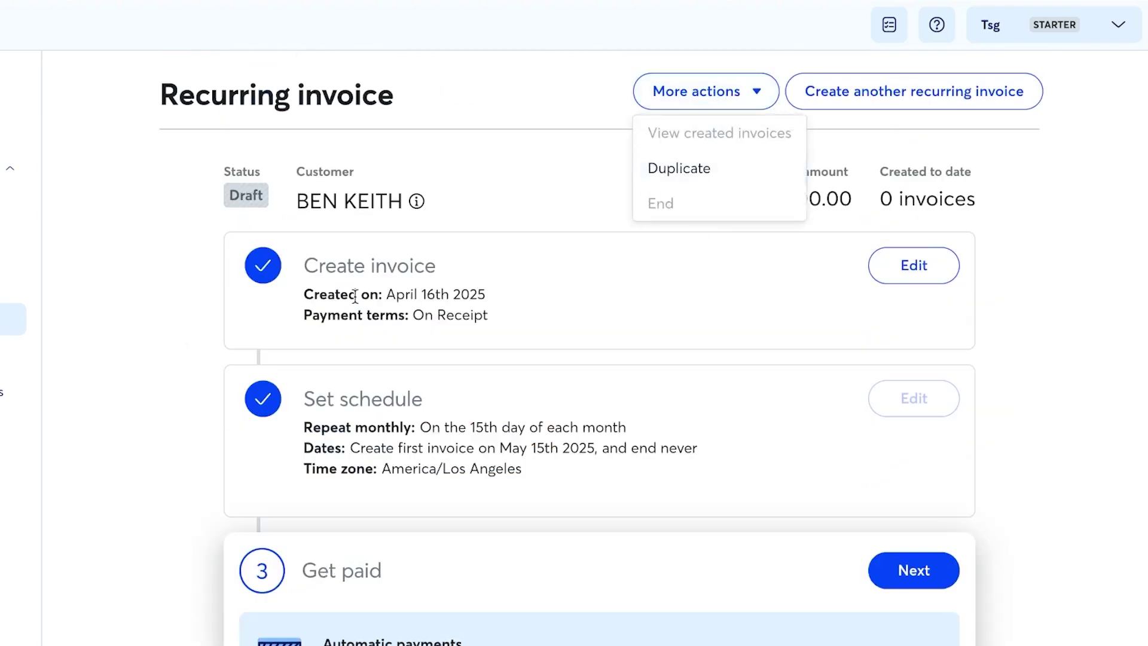
{"action": "left_click", "coordinate": [223, 214]}
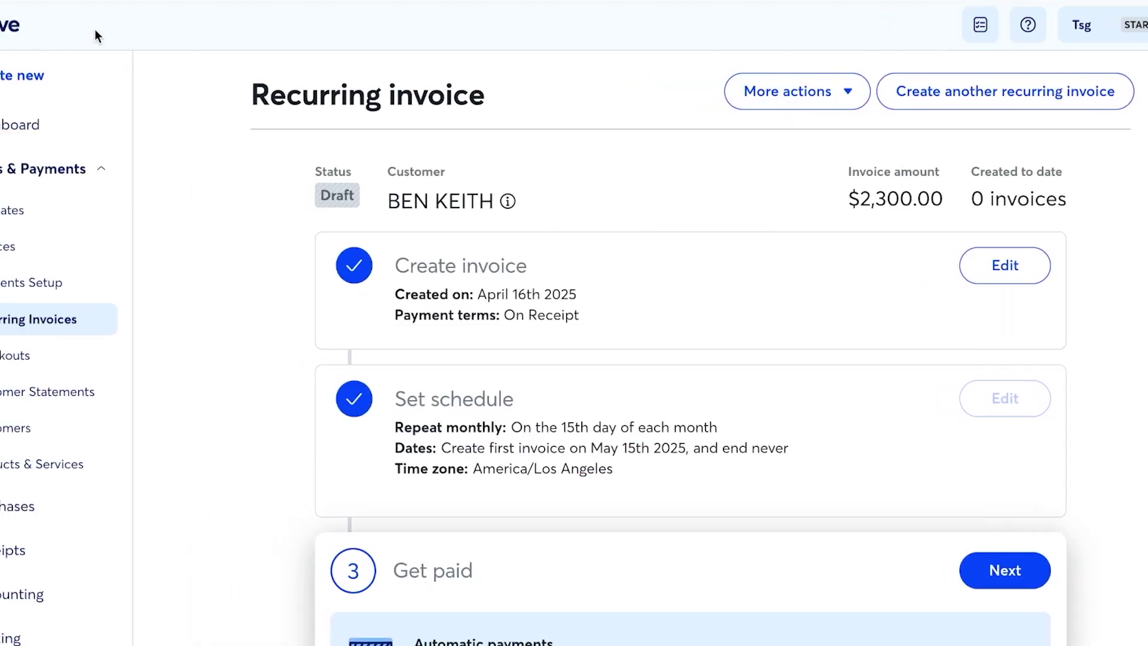
Step: Start a new estimate, leaving the invoice page, and bill it to the saved customer
{"action": "left_click", "coordinate": [67, 75]}
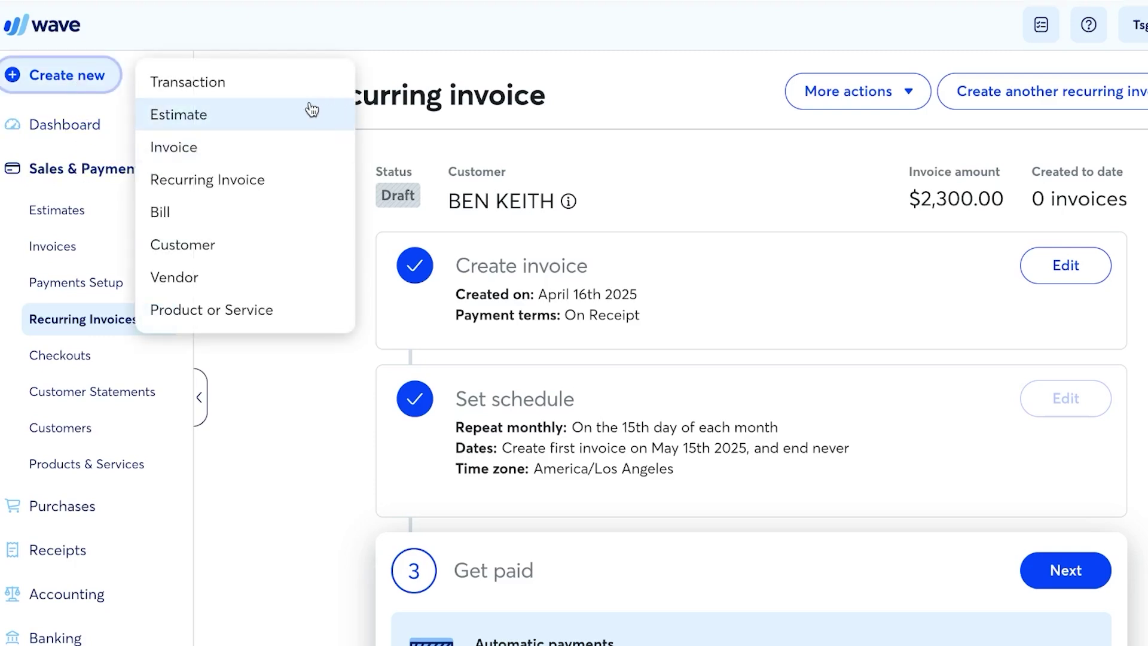
{"action": "left_click", "coordinate": [281, 114]}
{"action": "left_click", "coordinate": [800, 92]}
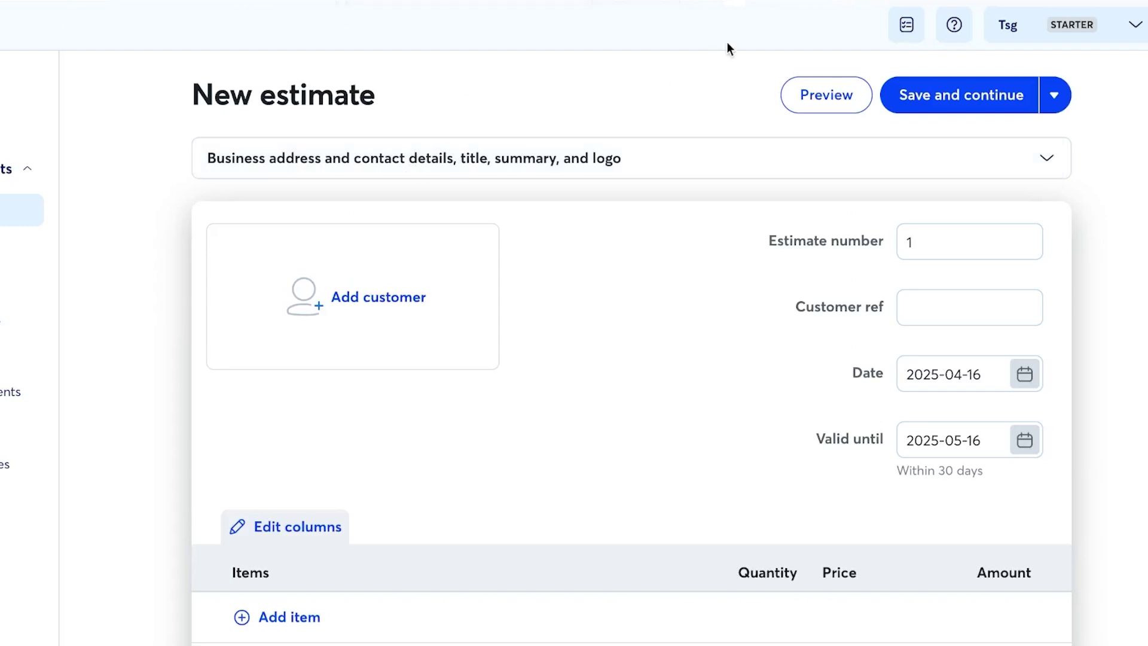
{"action": "left_click", "coordinate": [381, 279]}
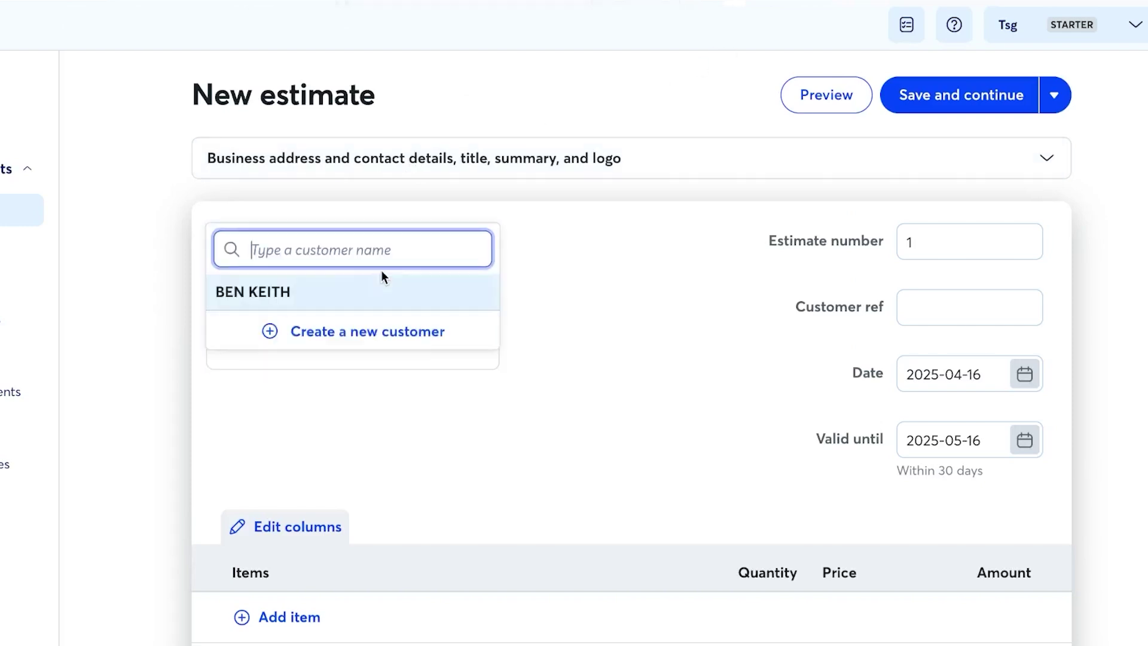
{"action": "left_click", "coordinate": [346, 300]}
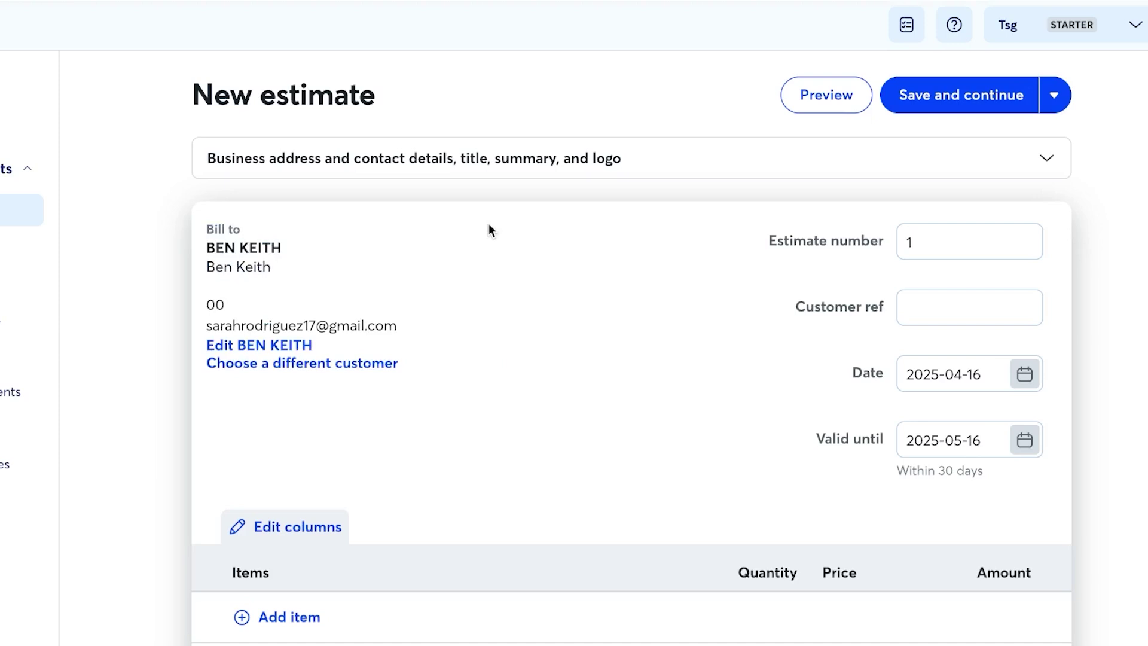
{"action": "scroll", "coordinate": [489, 226], "scroll_direction": "down", "scroll_amount": 3}
{"action": "scroll", "coordinate": [490, 225], "scroll_direction": "up", "scroll_amount": 1}
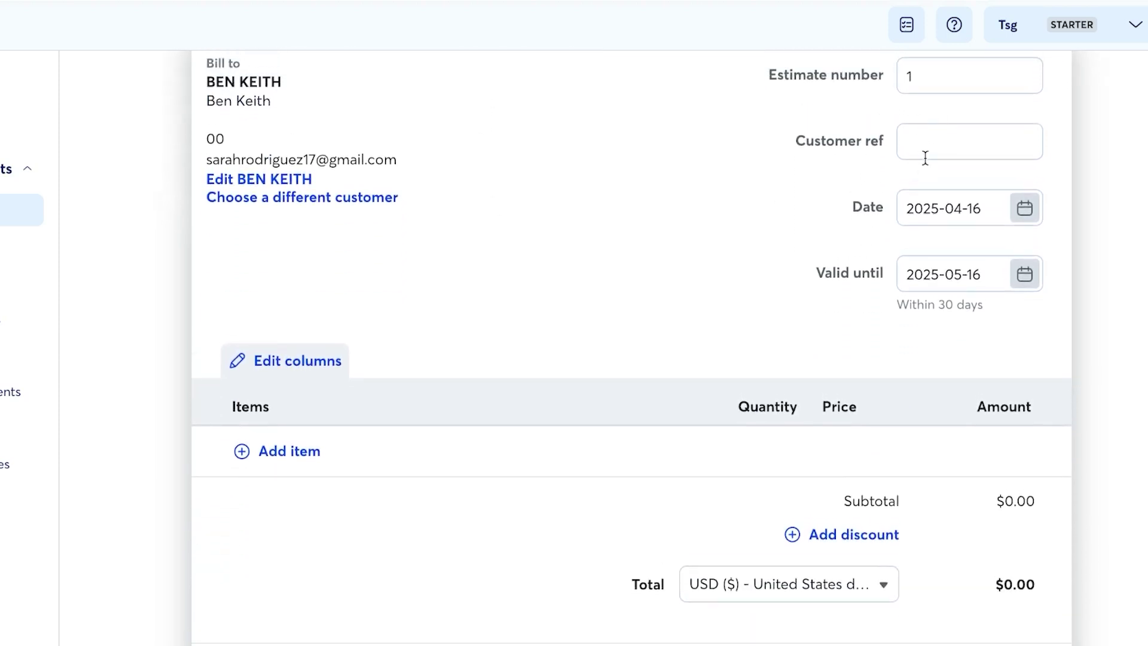
Step: Begin creating a new product or service item for the estimate
{"action": "left_click", "coordinate": [942, 147]}
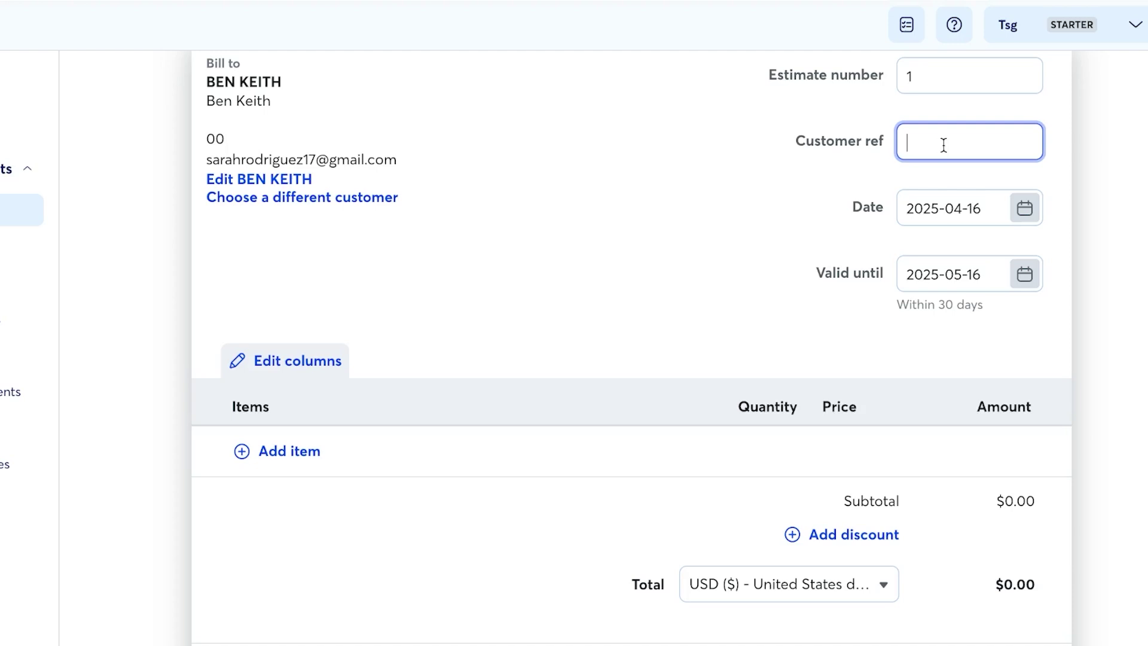
{"action": "scroll", "coordinate": [943, 145], "scroll_direction": "down", "scroll_amount": 5}
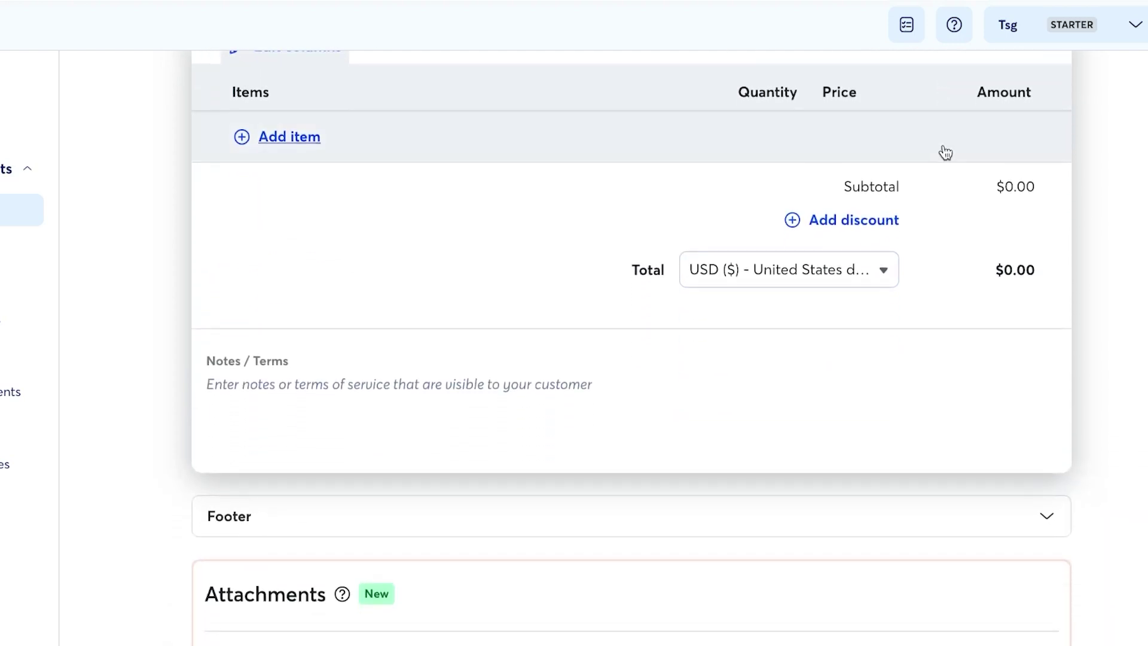
{"action": "left_click", "coordinate": [296, 136]}
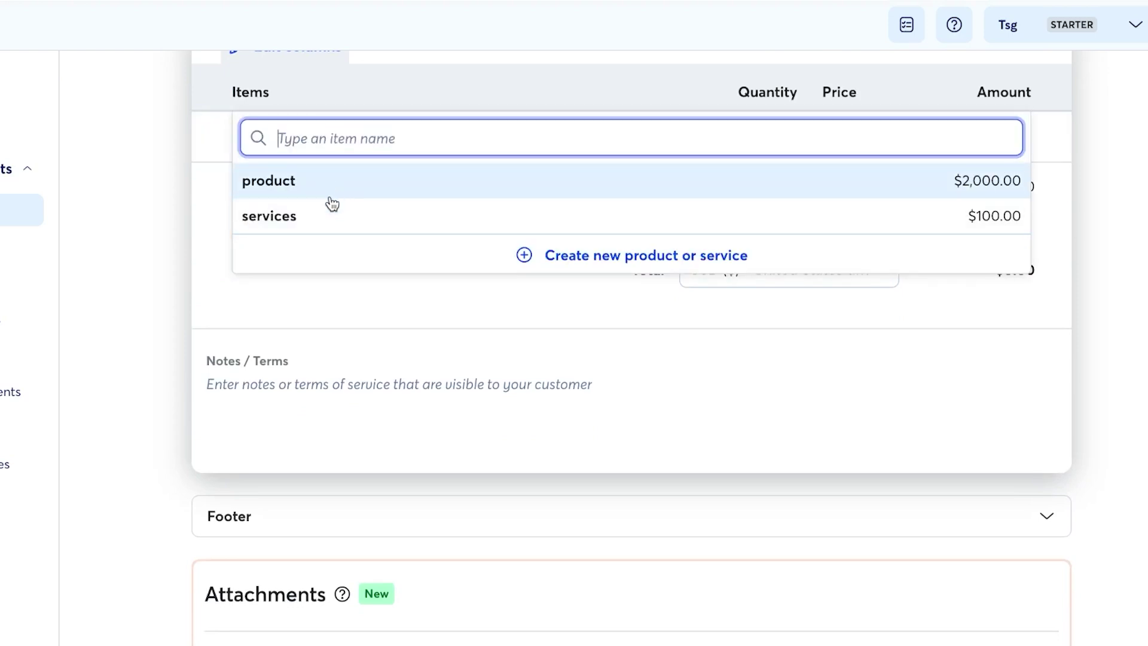
{"action": "left_click", "coordinate": [486, 257]}
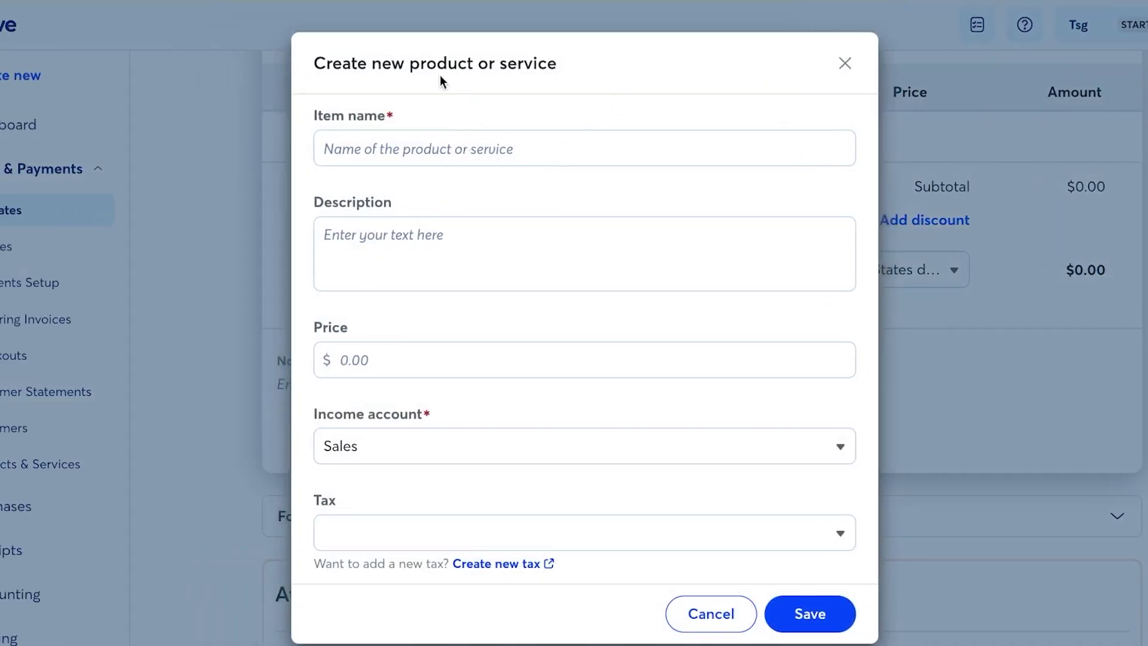
Step: Name the new item 'service test' and give it a dotted placeholder description
{"action": "left_click", "coordinate": [376, 152]}
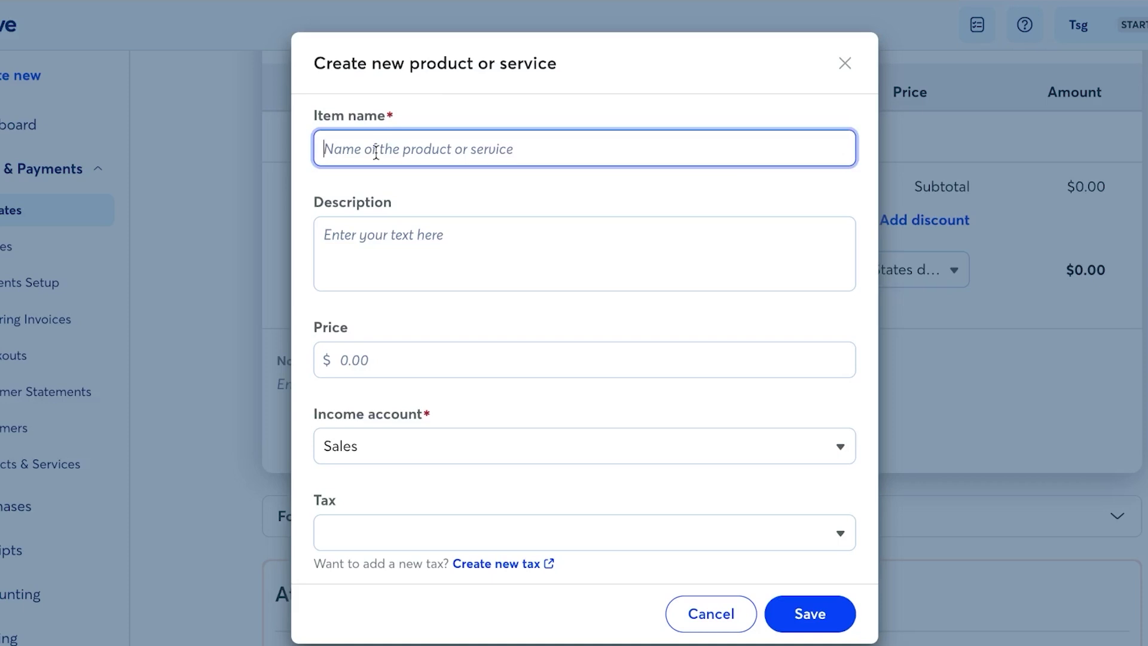
{"action": "type", "text": "swrv"}
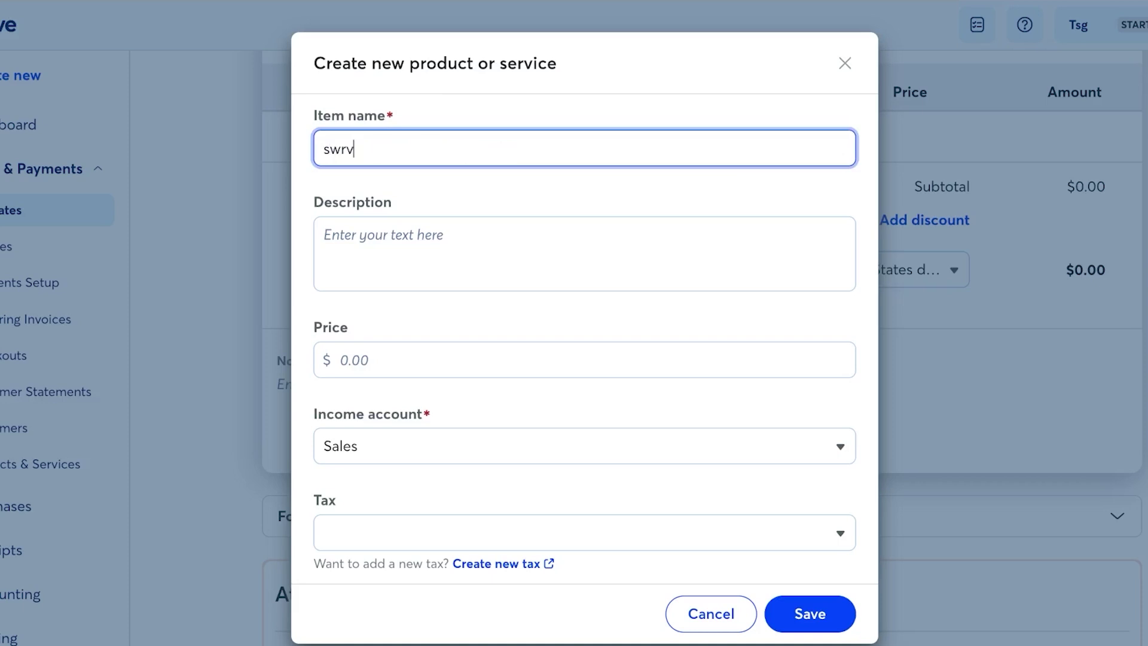
{"action": "key", "text": "BackSpace"}
{"action": "key", "text": "BackSpace"}
{"action": "key", "text": "BackSpace"}
{"action": "type", "text": "ervice test"}
{"action": "left_click", "coordinate": [367, 232]}
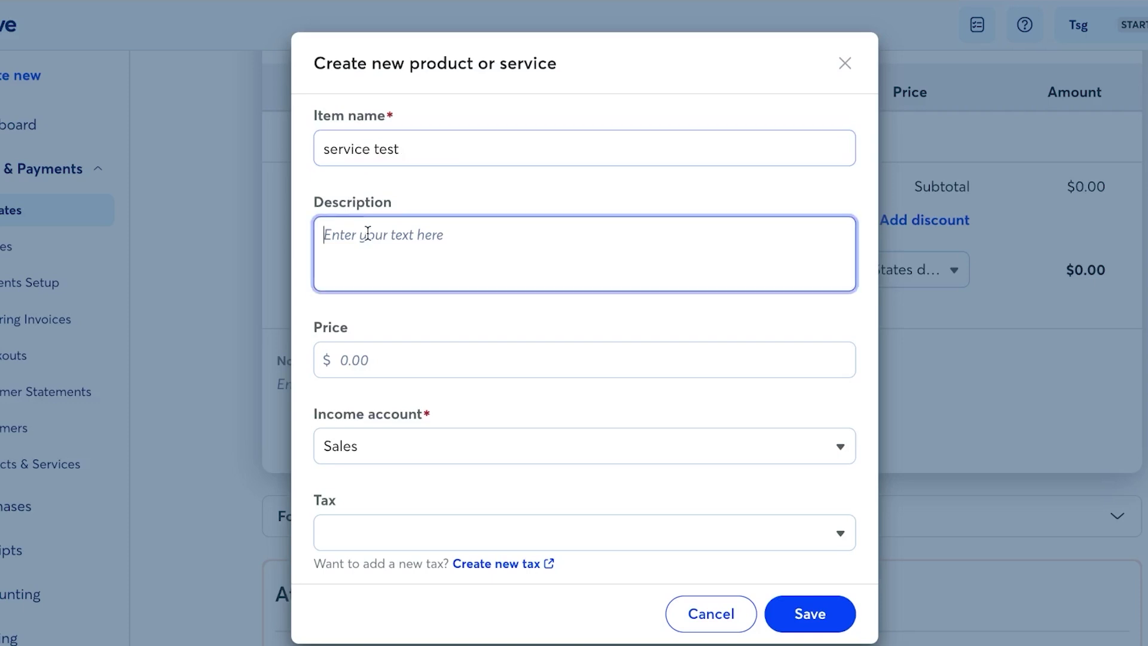
{"action": "type", "text": "."}
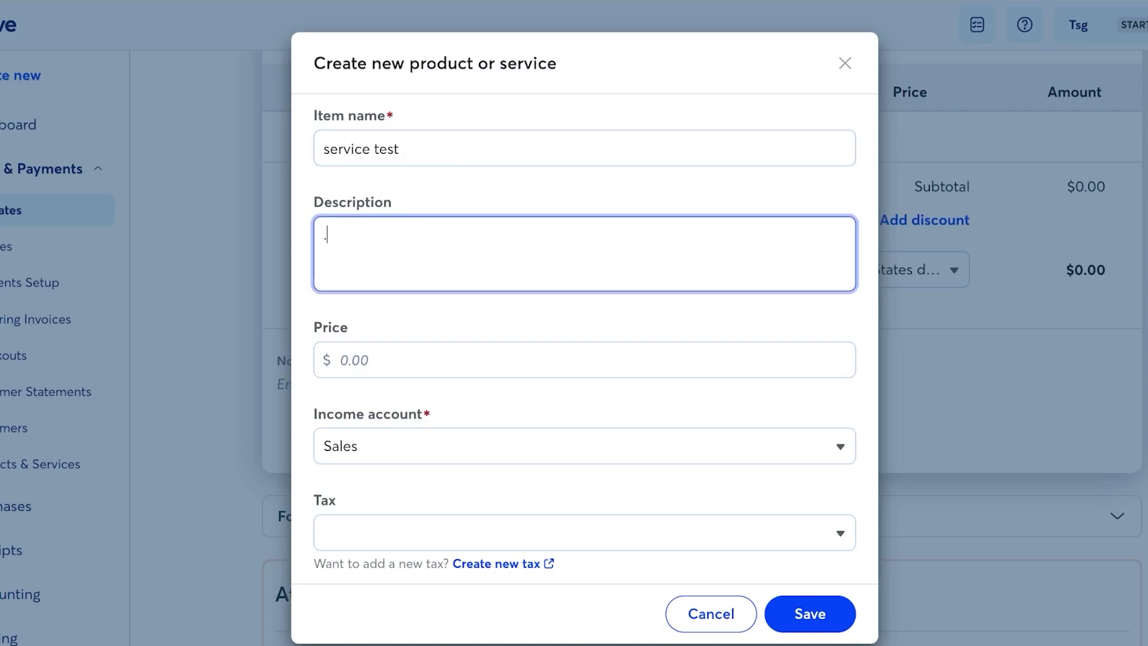
{"action": "type", "text": ".........."}
{"action": "left_click", "coordinate": [404, 359]}
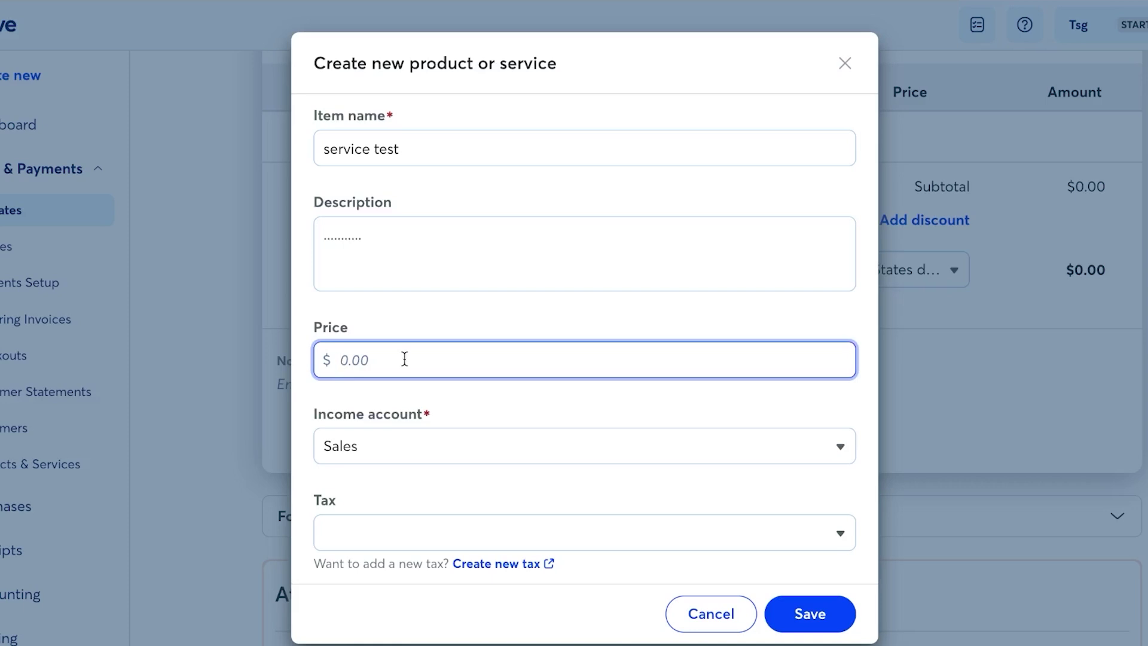
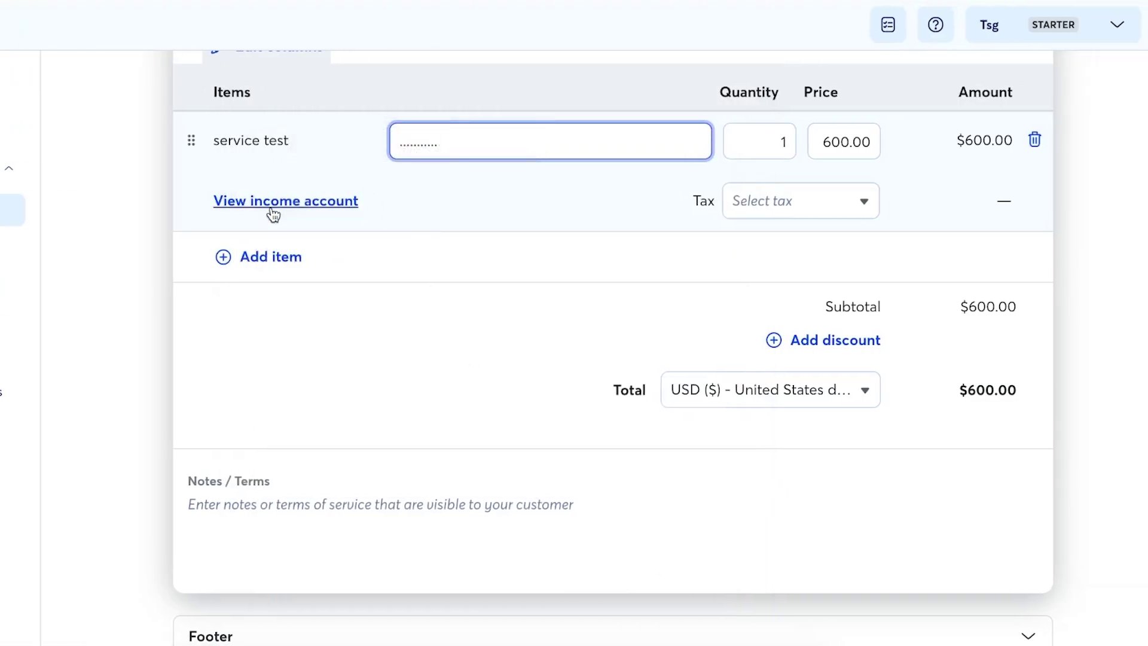
Step: Add 'product' at $2,000.00 as the estimate's second line, making the total $2,600.00
{"action": "left_click", "coordinate": [257, 256]}
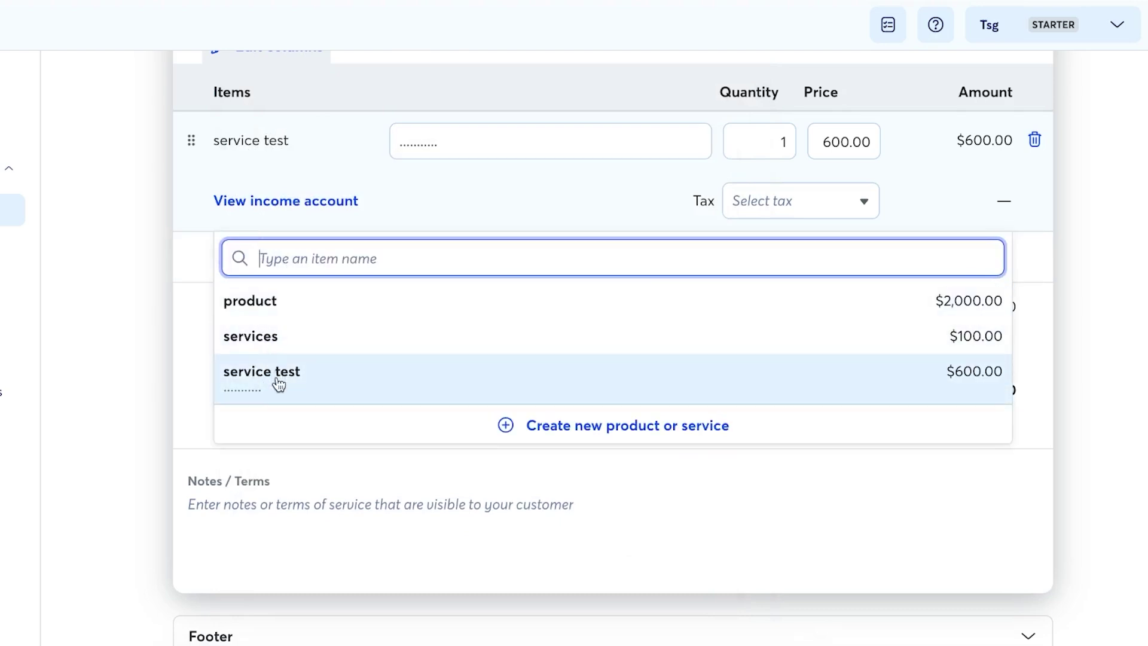
{"action": "left_click", "coordinate": [285, 305]}
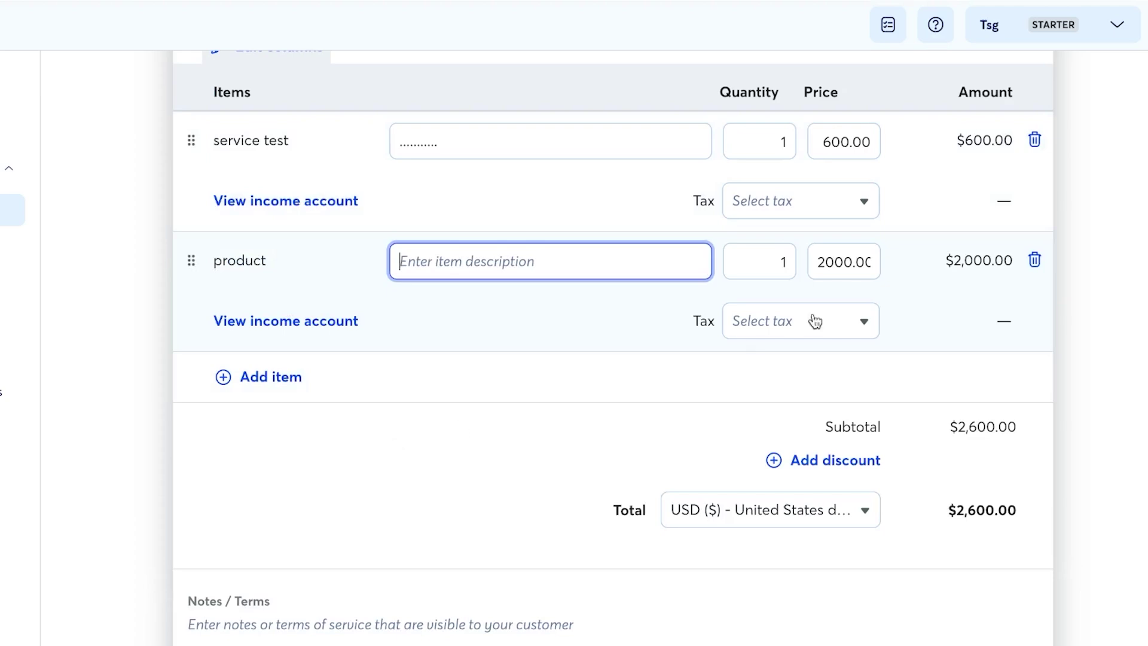
{"action": "scroll", "coordinate": [594, 360], "scroll_direction": "up", "scroll_amount": 8}
{"action": "scroll", "coordinate": [594, 359], "scroll_direction": "down", "scroll_amount": 4}
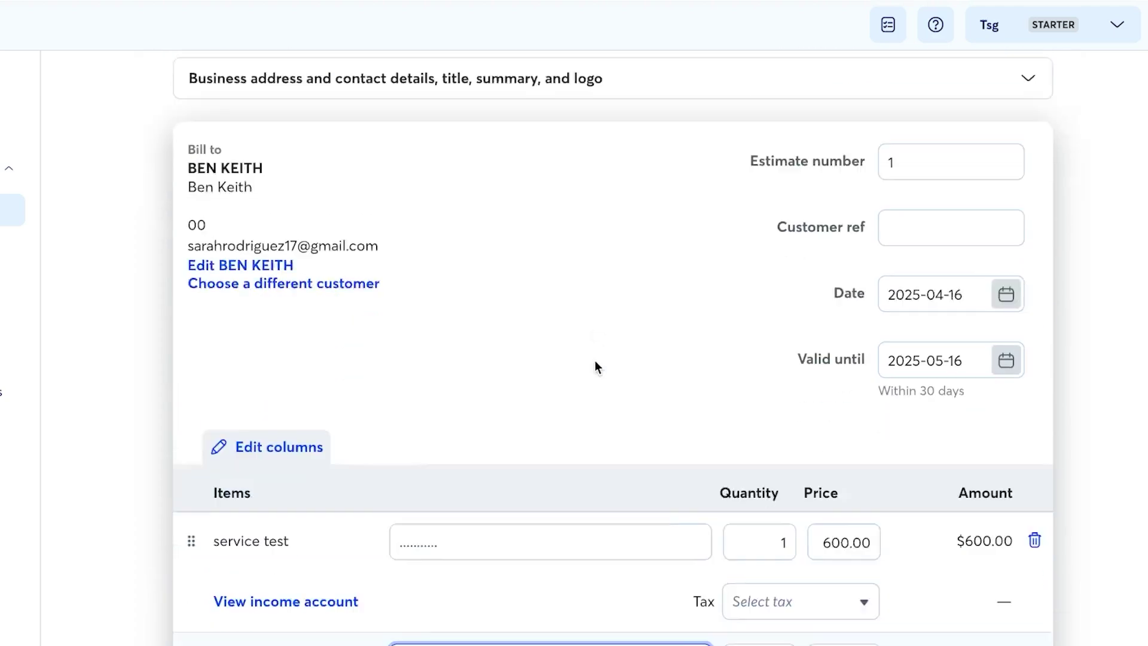
{"action": "scroll", "coordinate": [595, 363], "scroll_direction": "down", "scroll_amount": 5}
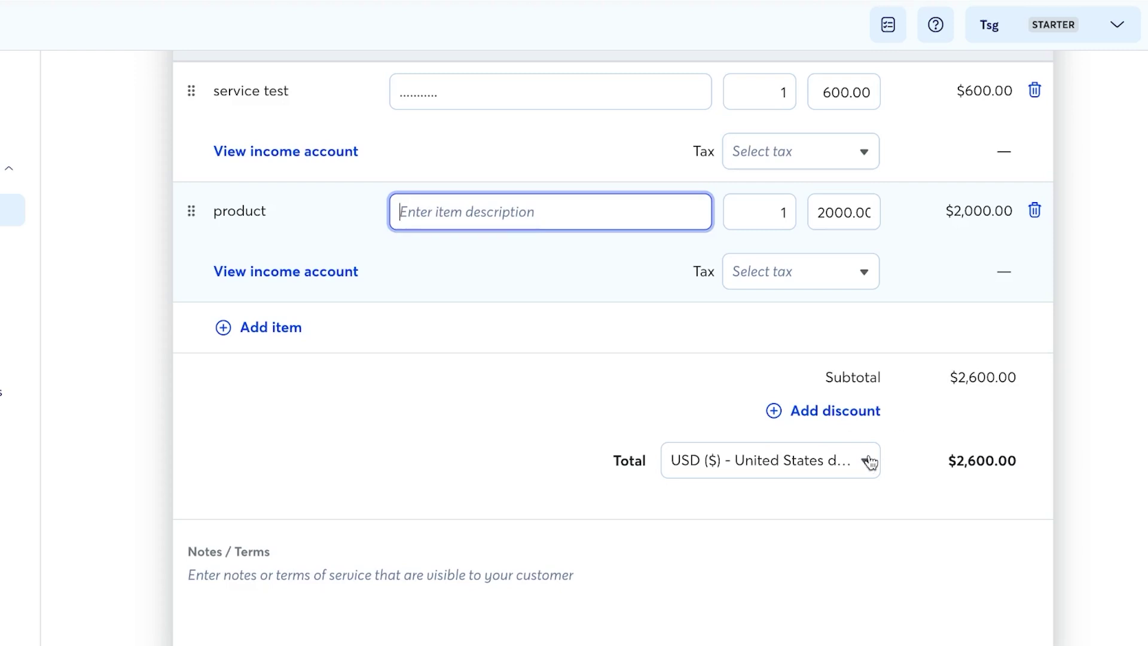
{"action": "scroll", "coordinate": [868, 454], "scroll_direction": "down", "scroll_amount": 8}
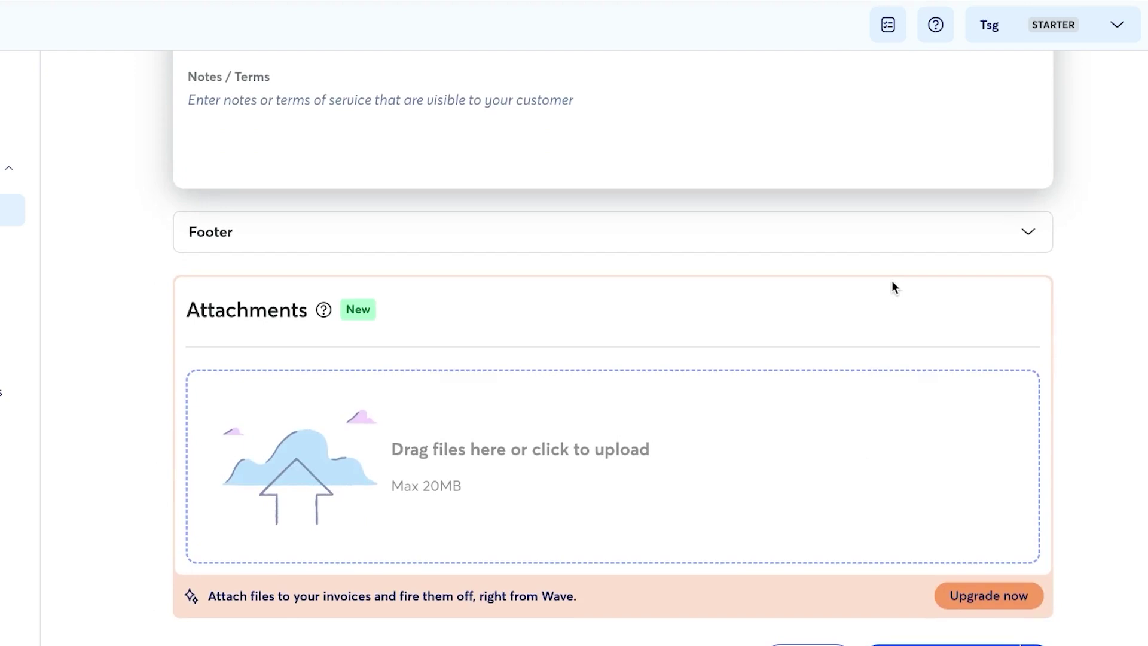
Step: Expand the estimate footer and enter the note 'thankyou'
{"action": "left_click", "coordinate": [928, 251]}
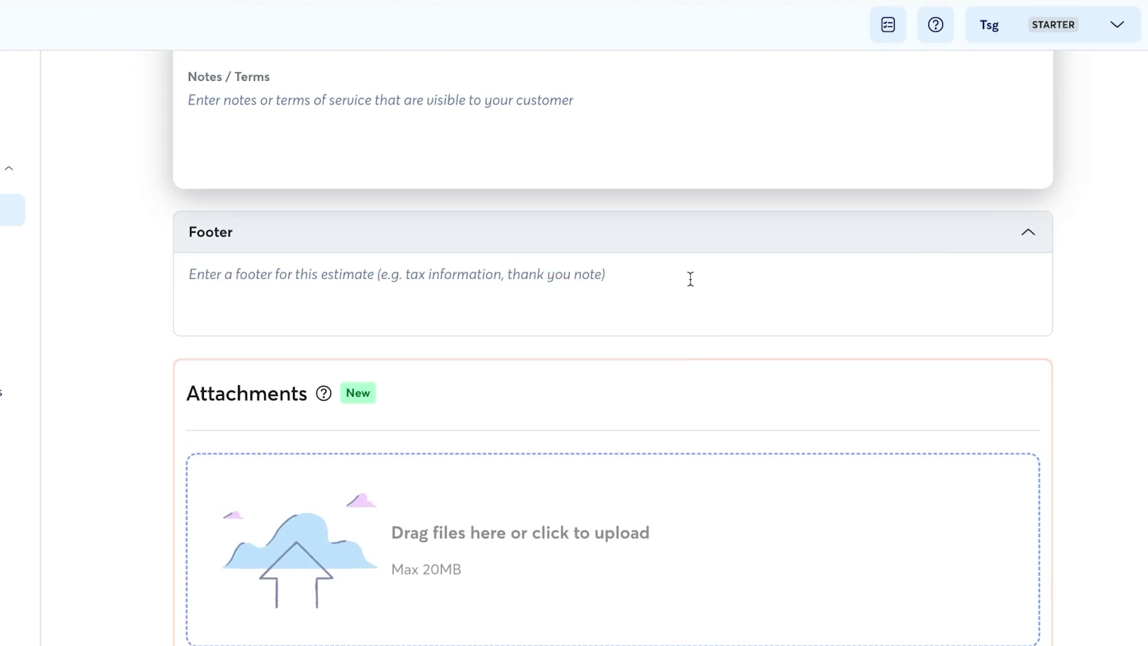
{"action": "type", "text": "thsnk"}
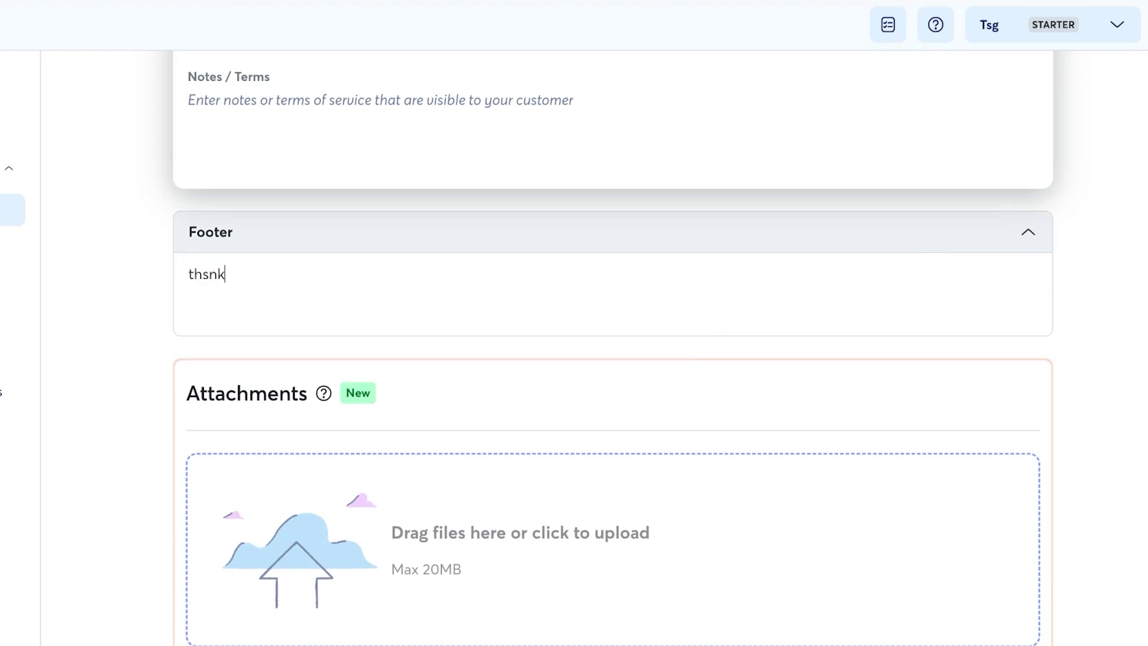
{"action": "key", "text": "BackSpace"}
{"action": "key", "text": "BackSpace"}
{"action": "key", "text": "BackSpace"}
{"action": "key", "text": "BackSpace"}
{"action": "key", "text": "BackSpace"}
{"action": "type", "text": "ankyou"}
{"action": "scroll", "coordinate": [613, 359], "scroll_direction": "down", "scroll_amount": 2}
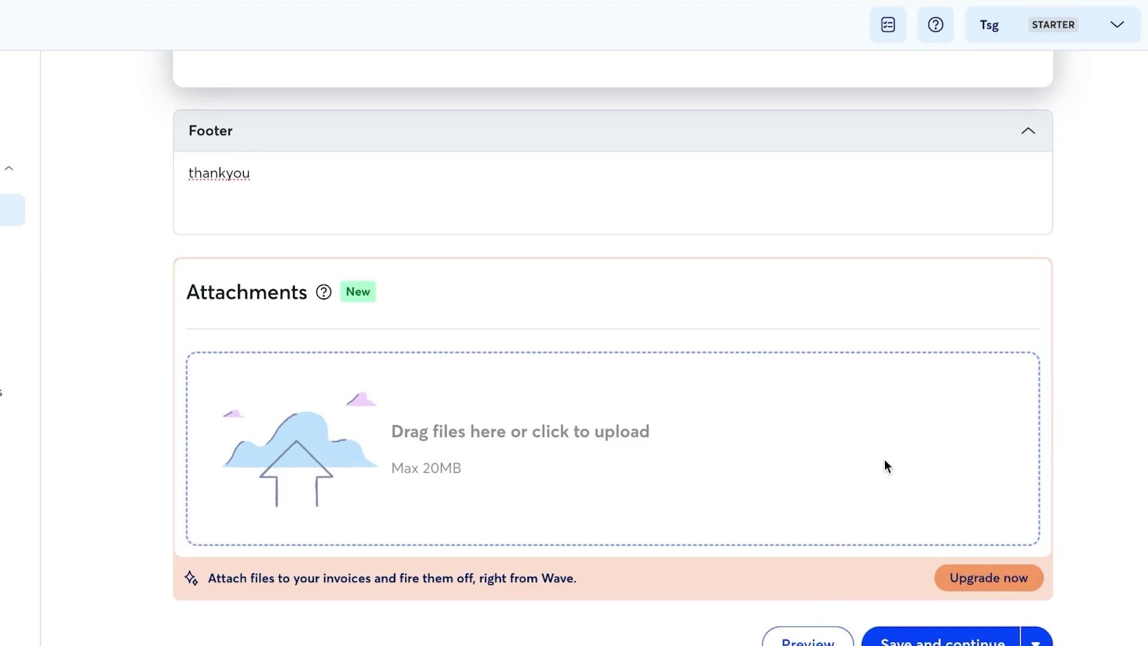
Step: Preview the $2,600.00 estimate, then save it as draft Estimate #1
{"action": "scroll", "coordinate": [899, 475], "scroll_direction": "up", "scroll_amount": 10}
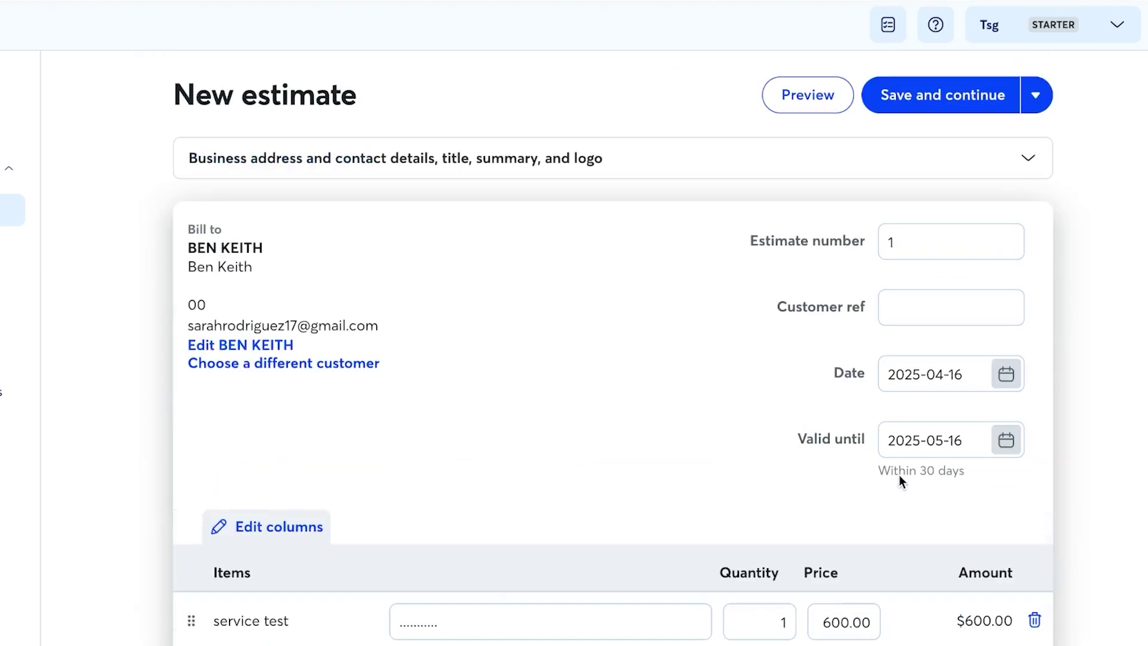
{"action": "scroll", "coordinate": [898, 475], "scroll_direction": "down", "scroll_amount": 10}
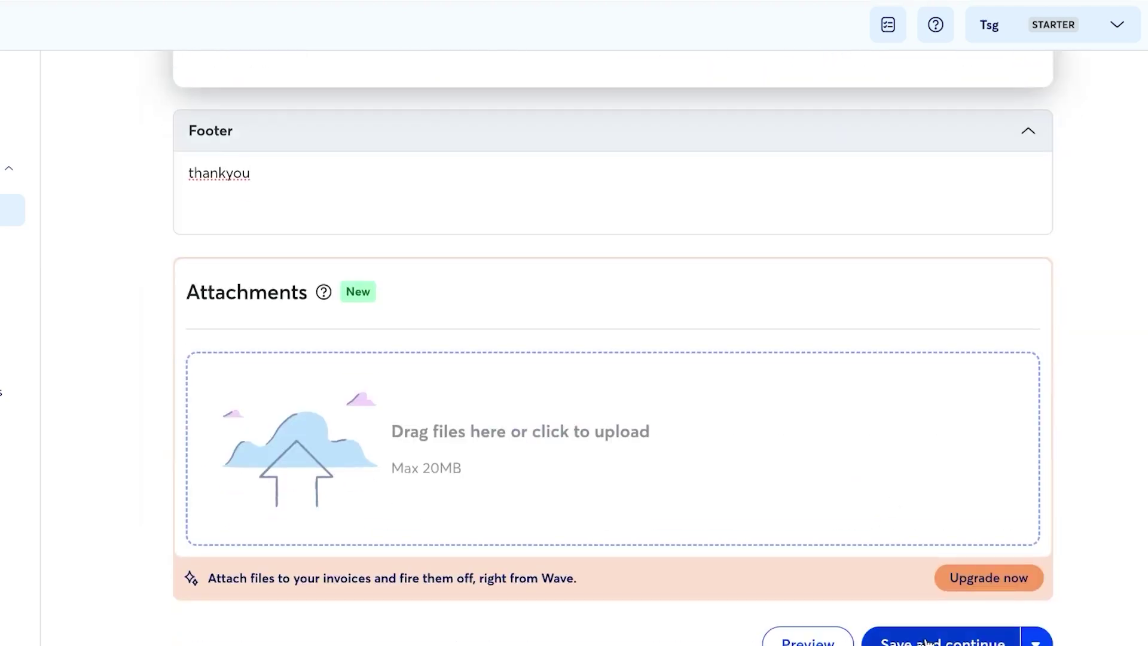
{"action": "left_click", "coordinate": [808, 639]}
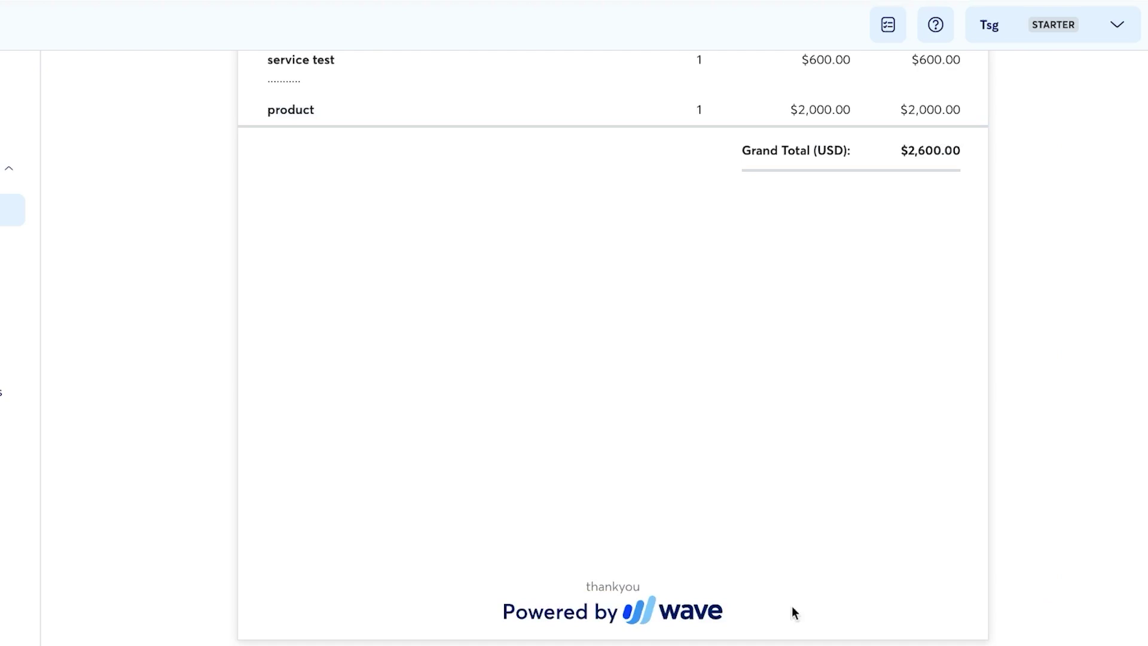
{"action": "scroll", "coordinate": [851, 385], "scroll_direction": "up", "scroll_amount": 8}
{"action": "scroll", "coordinate": [852, 385], "scroll_direction": "down", "scroll_amount": 2}
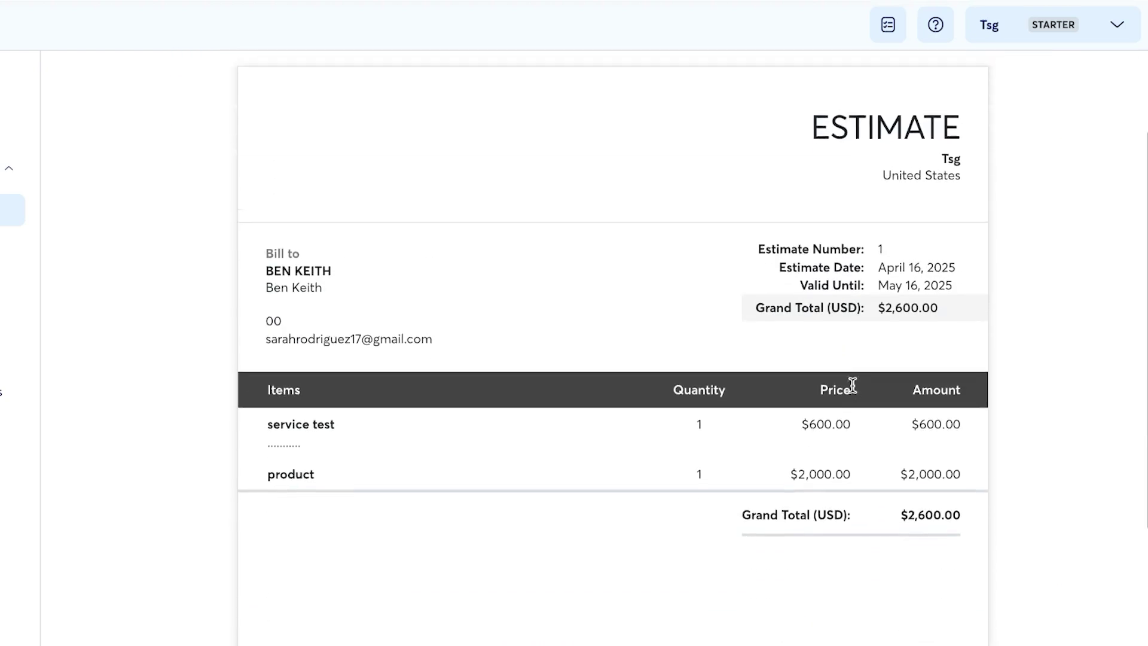
{"action": "scroll", "coordinate": [852, 385], "scroll_direction": "up", "scroll_amount": 2}
{"action": "left_click", "coordinate": [963, 107]}
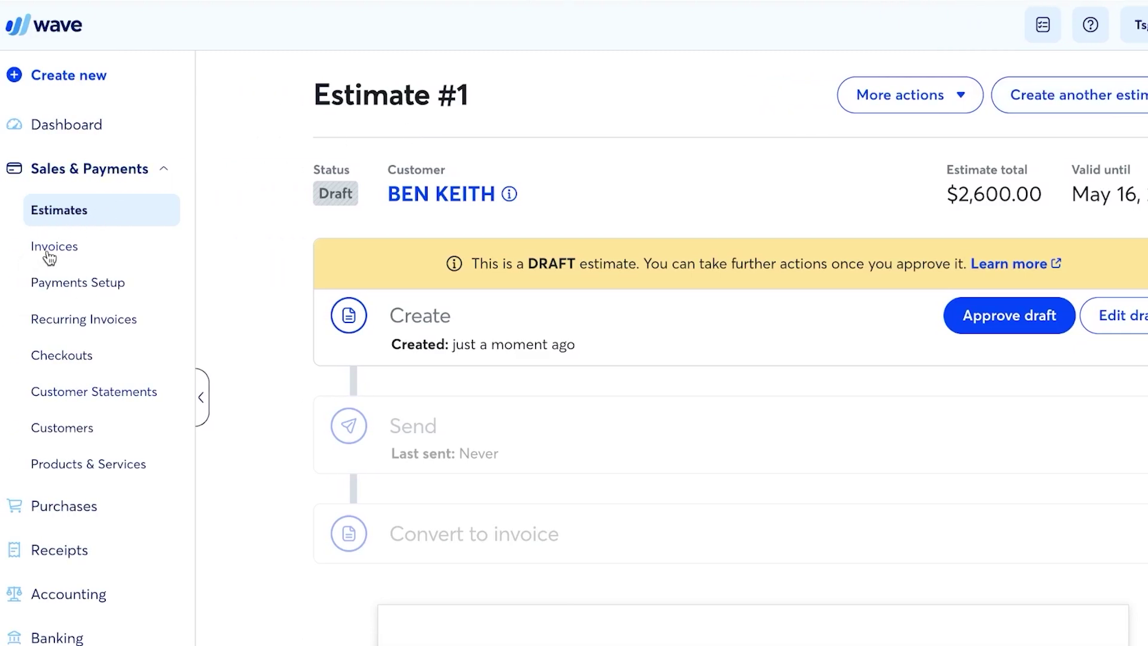
Step: Open the Checkouts page and highlight the 2.9% + $0.60 card fee
{"action": "left_click", "coordinate": [69, 361]}
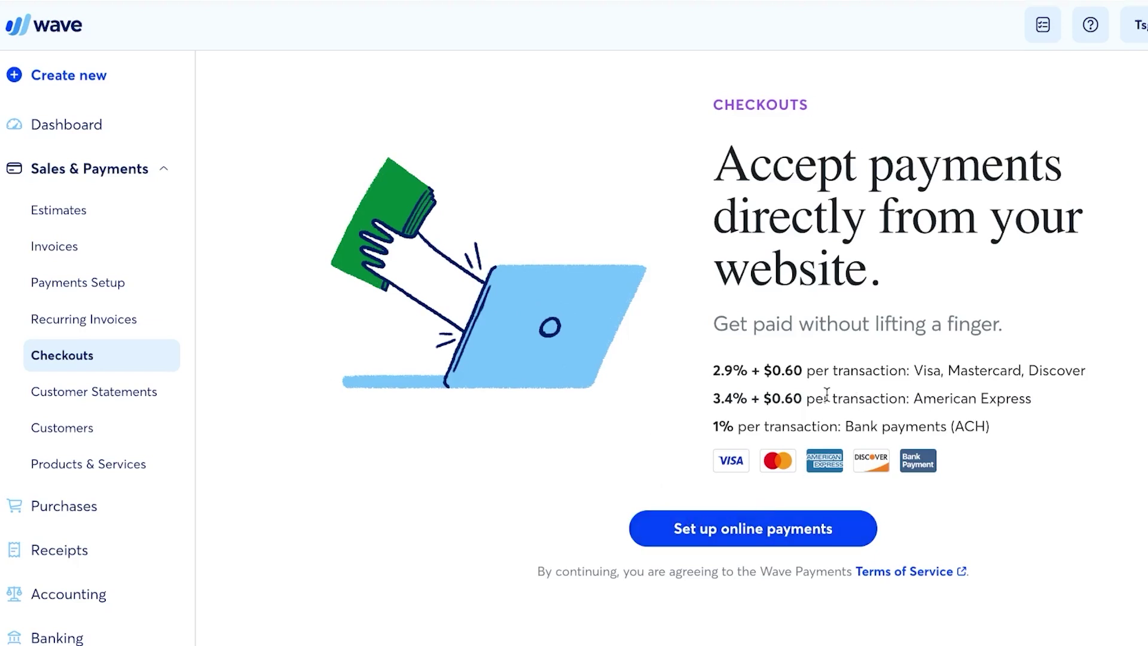
{"action": "left_click_drag", "start_coordinate": [716, 371], "coordinate": [950, 371]}
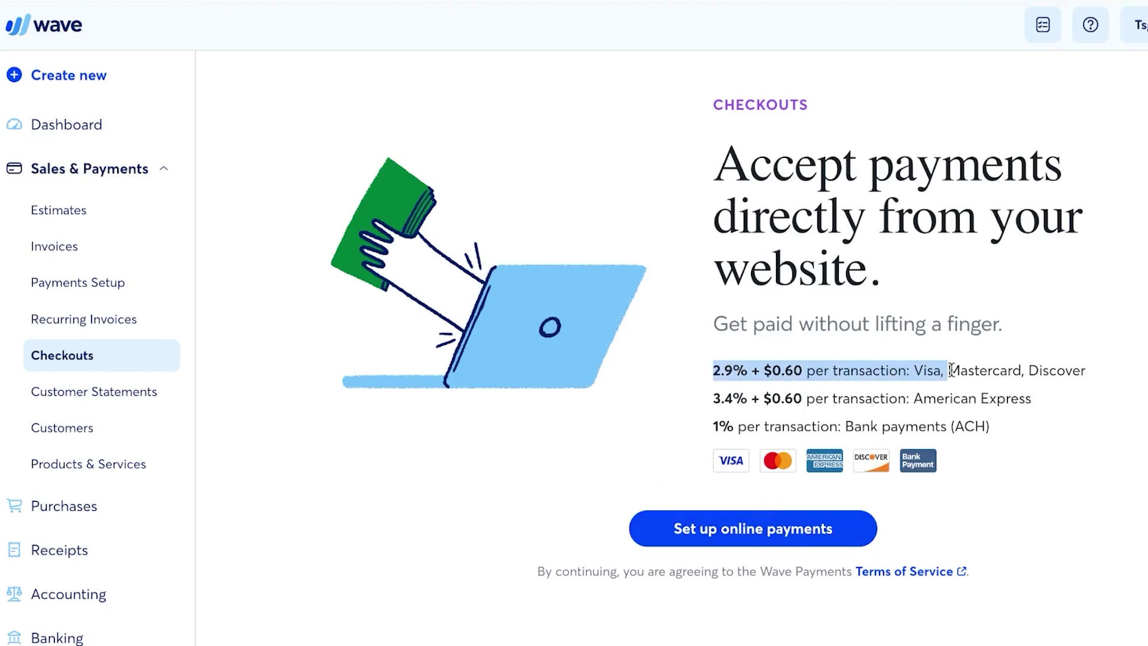
{"action": "left_click", "coordinate": [950, 371]}
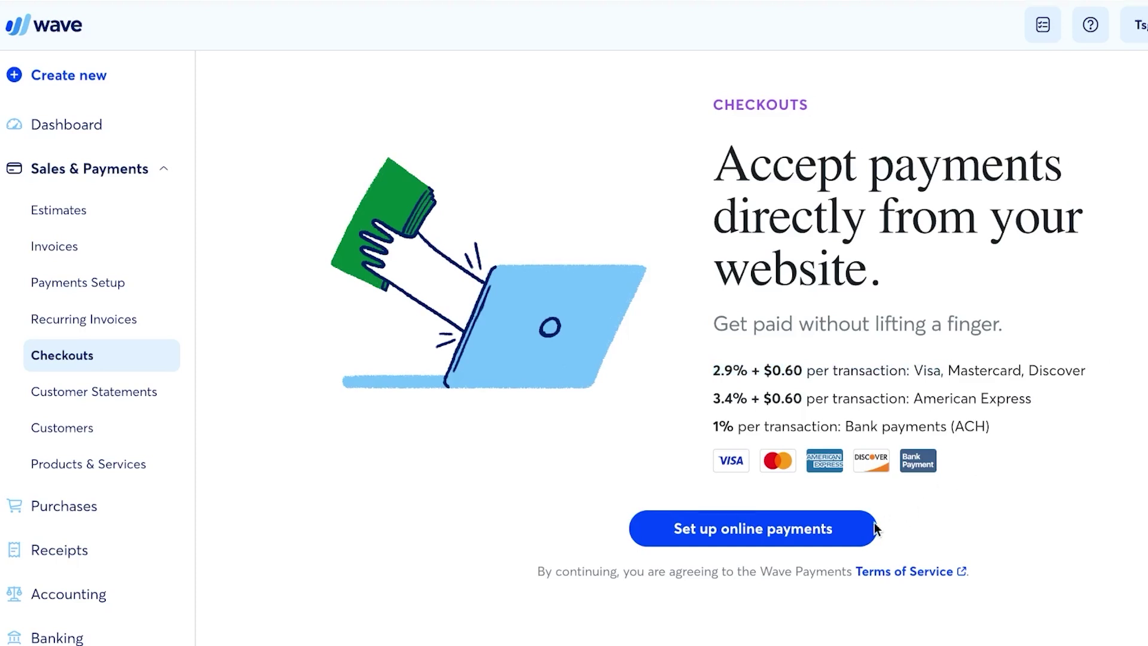
Step: Open Payments Setup and review its pricing: 1% bank, 2.9% + $0.60 cards, 3.4% + $0.60 Amex
{"action": "left_click", "coordinate": [848, 532]}
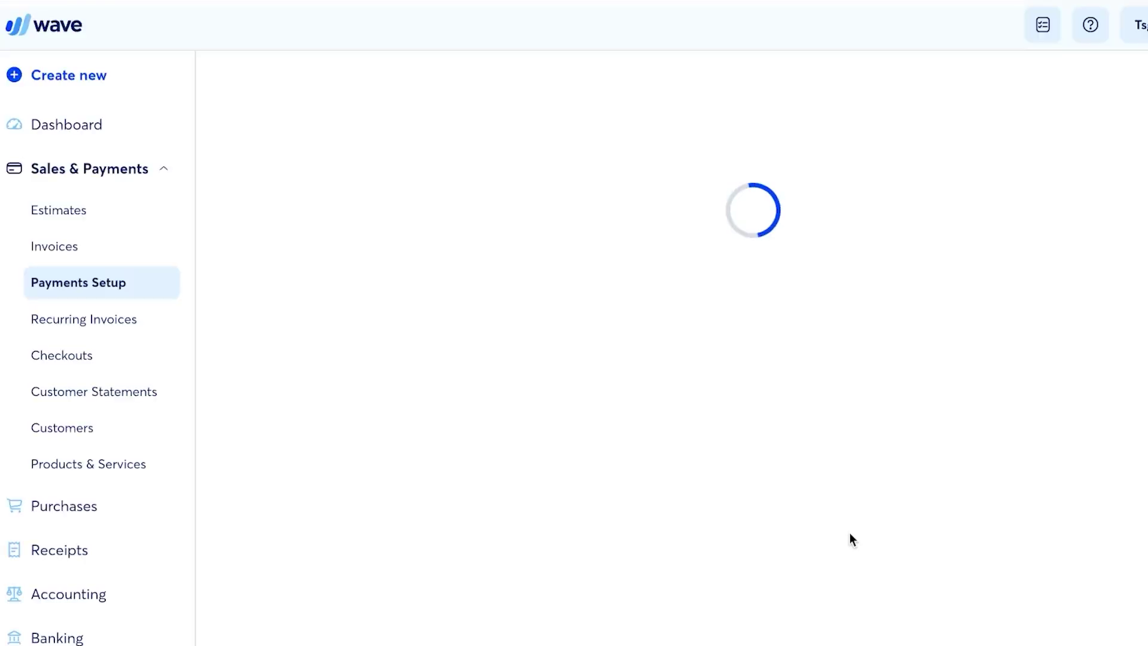
{"action": "scroll", "coordinate": [849, 532], "scroll_direction": "down", "scroll_amount": 8}
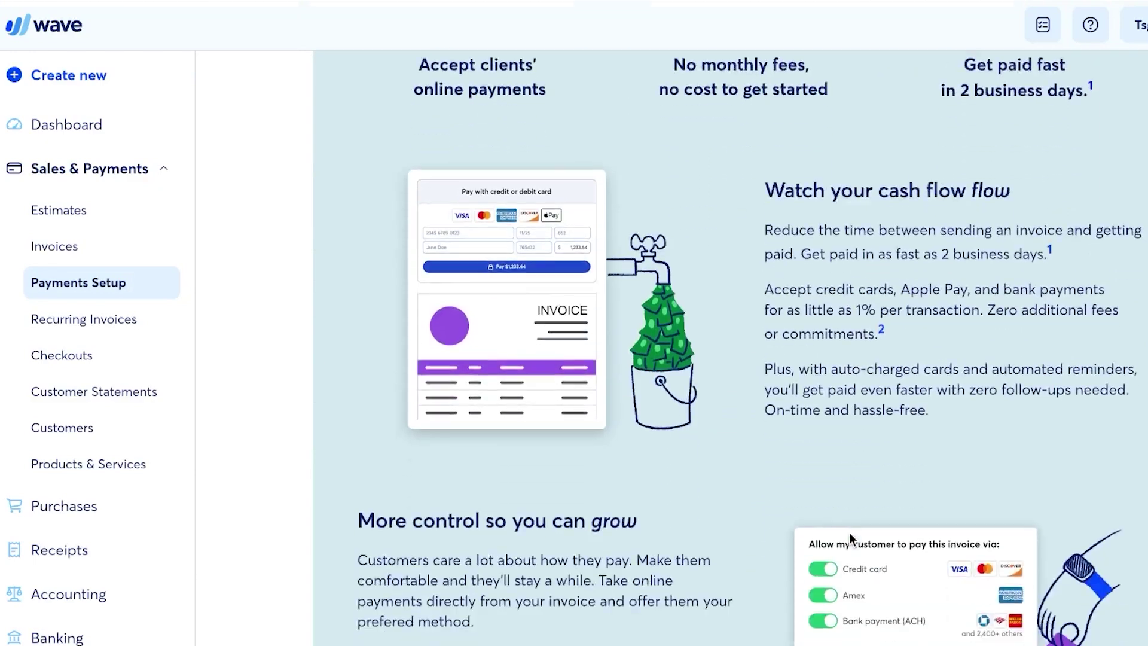
{"action": "scroll", "coordinate": [849, 533], "scroll_direction": "down", "scroll_amount": 20}
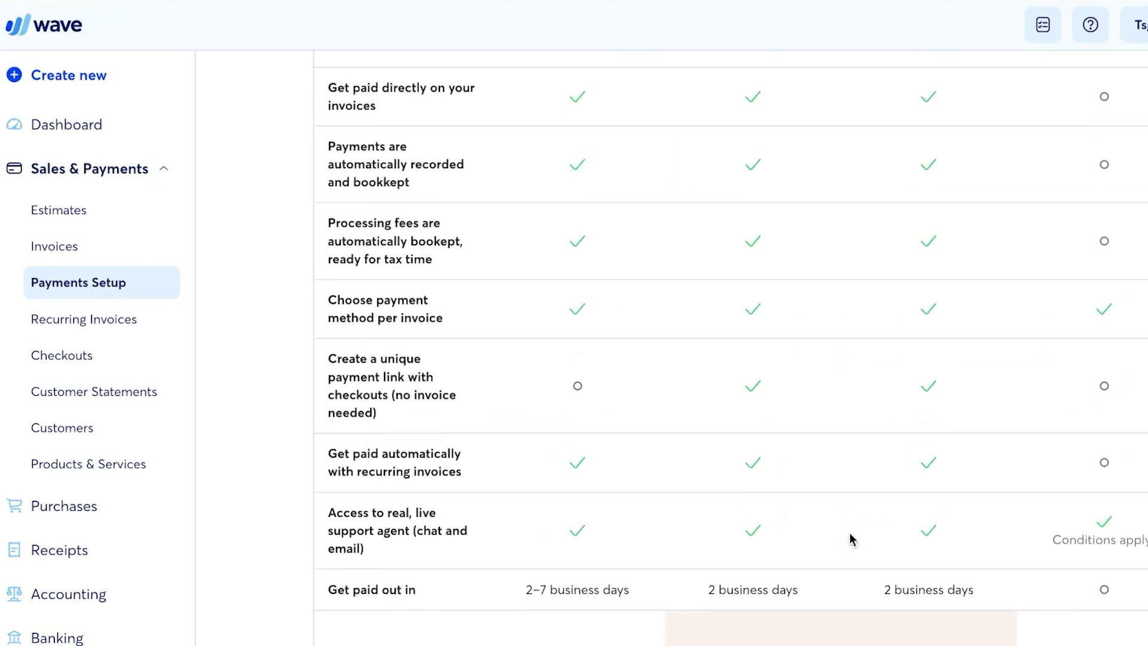
{"action": "scroll", "coordinate": [849, 533], "scroll_direction": "up", "scroll_amount": 4}
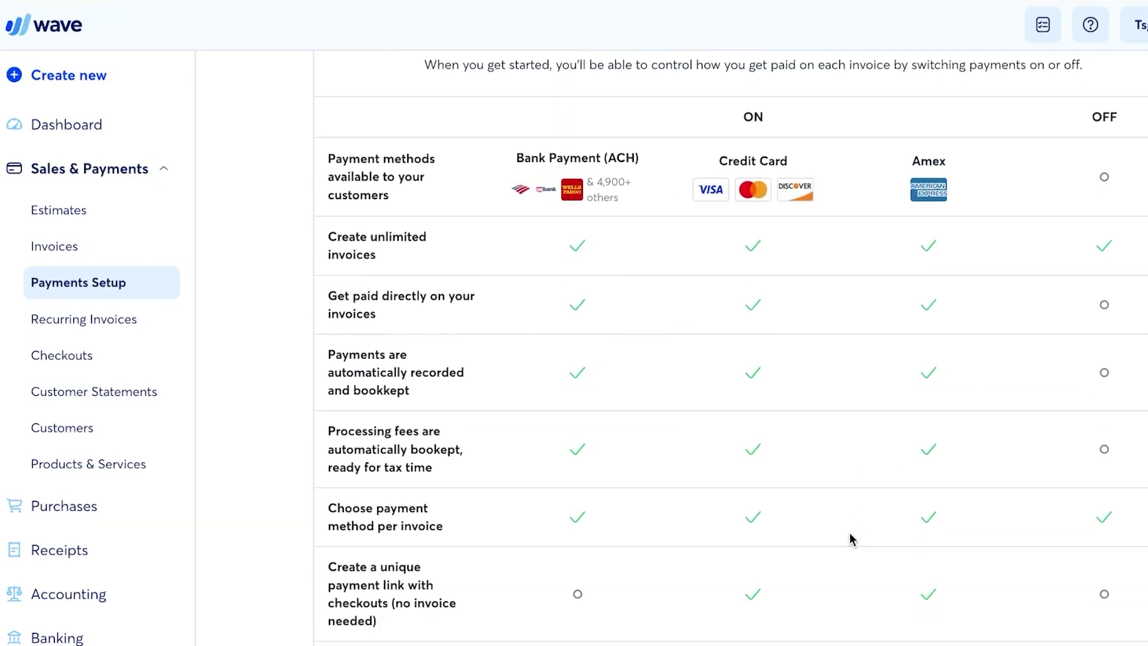
{"action": "scroll", "coordinate": [849, 533], "scroll_direction": "down", "scroll_amount": 11}
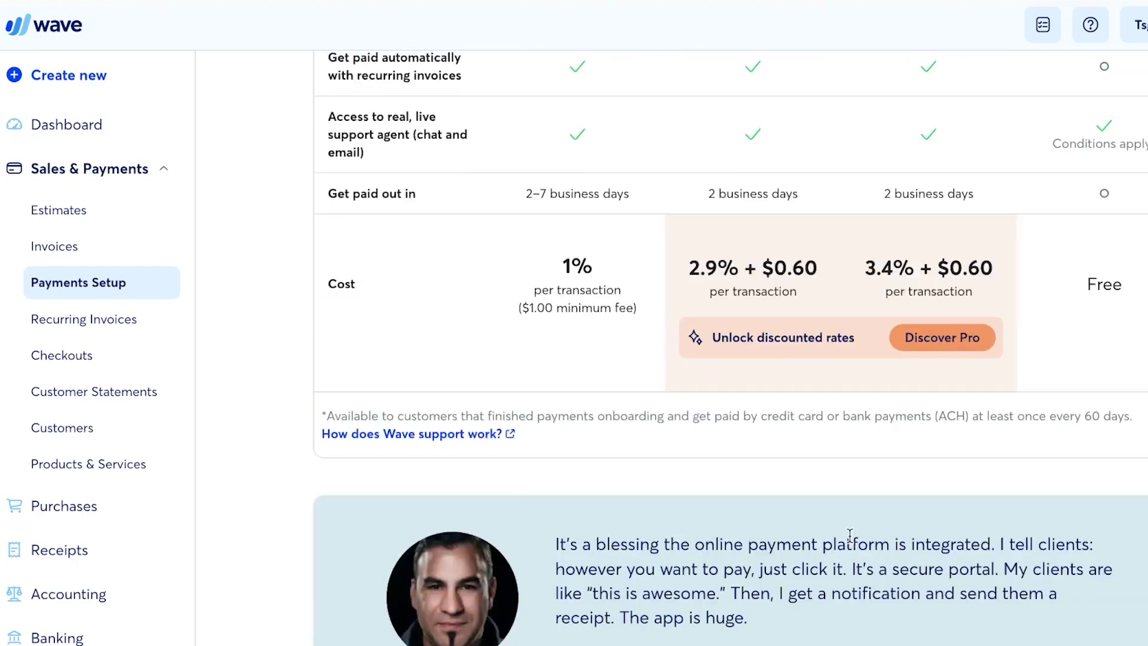
{"action": "scroll", "coordinate": [849, 536], "scroll_direction": "up", "scroll_amount": 12}
{"action": "scroll", "coordinate": [849, 536], "scroll_direction": "down", "scroll_amount": 3}
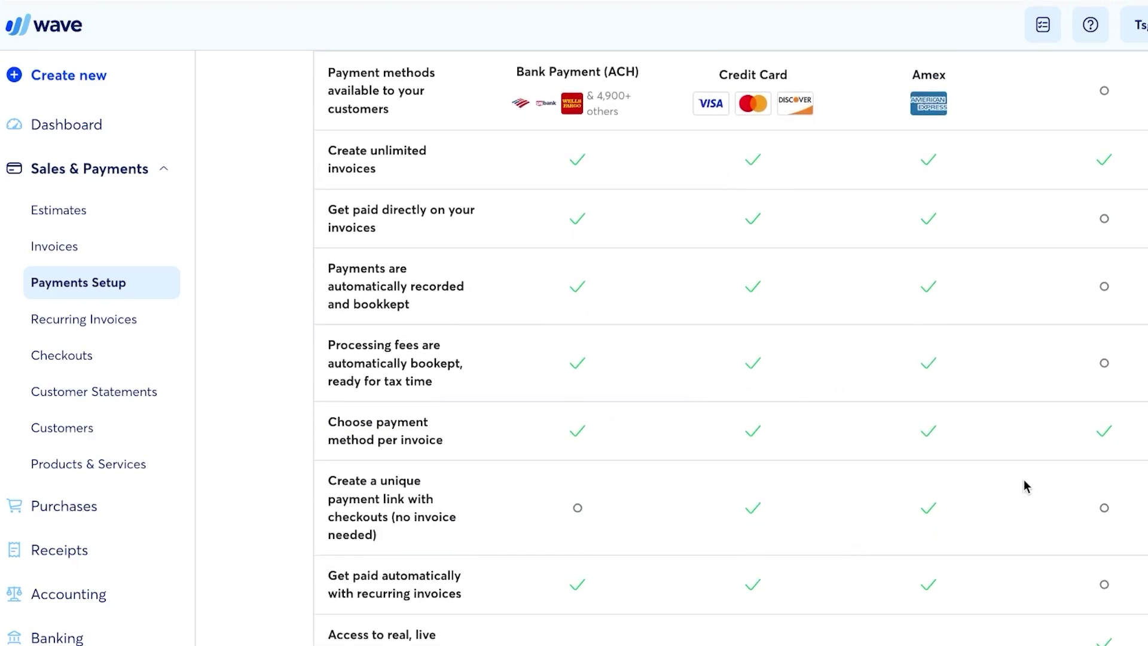
{"action": "scroll", "coordinate": [1024, 484], "scroll_direction": "up", "scroll_amount": 20}
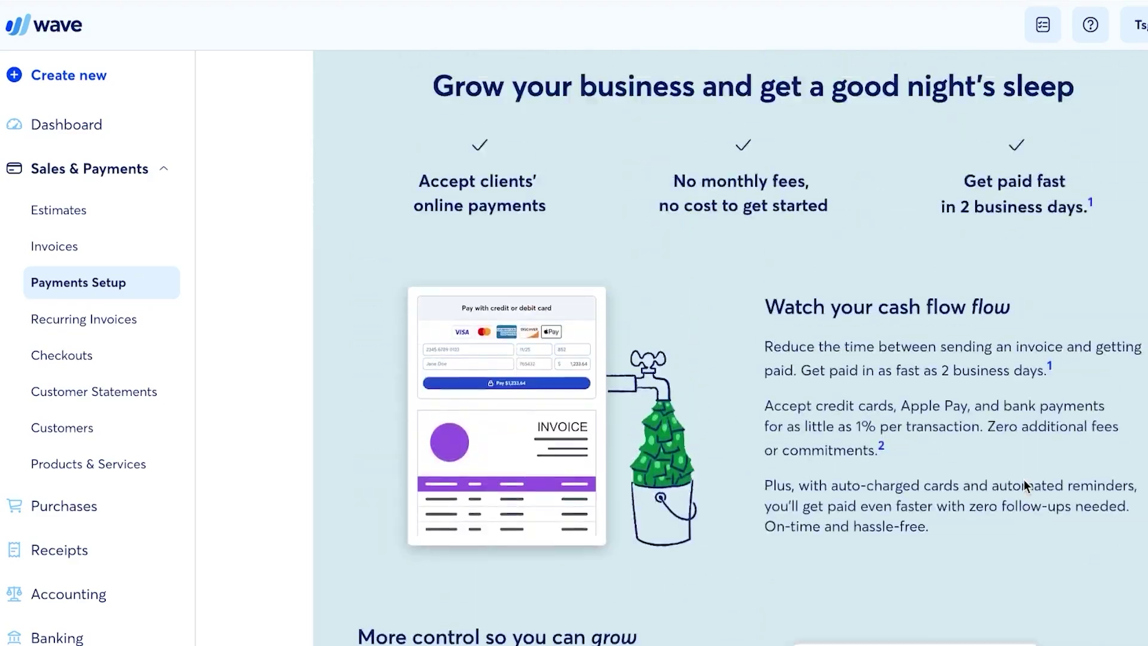
{"action": "scroll", "coordinate": [1023, 479], "scroll_direction": "up", "scroll_amount": 1}
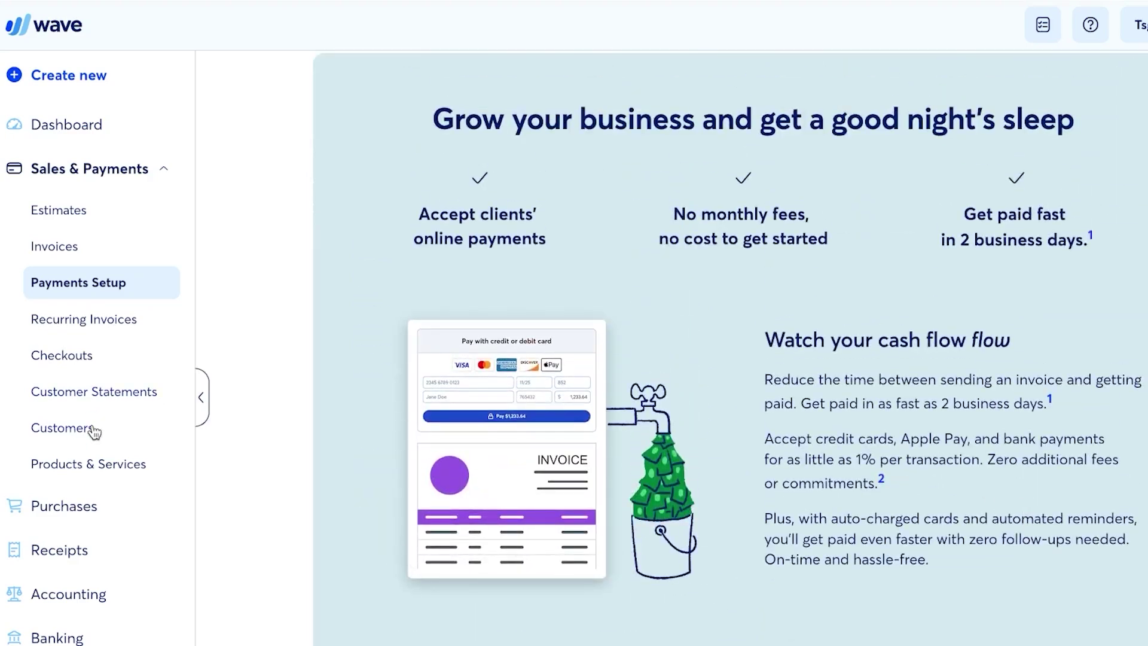
Step: Generate an Outstanding invoices statement for the selected customer on Customer Statements
{"action": "left_click", "coordinate": [105, 391]}
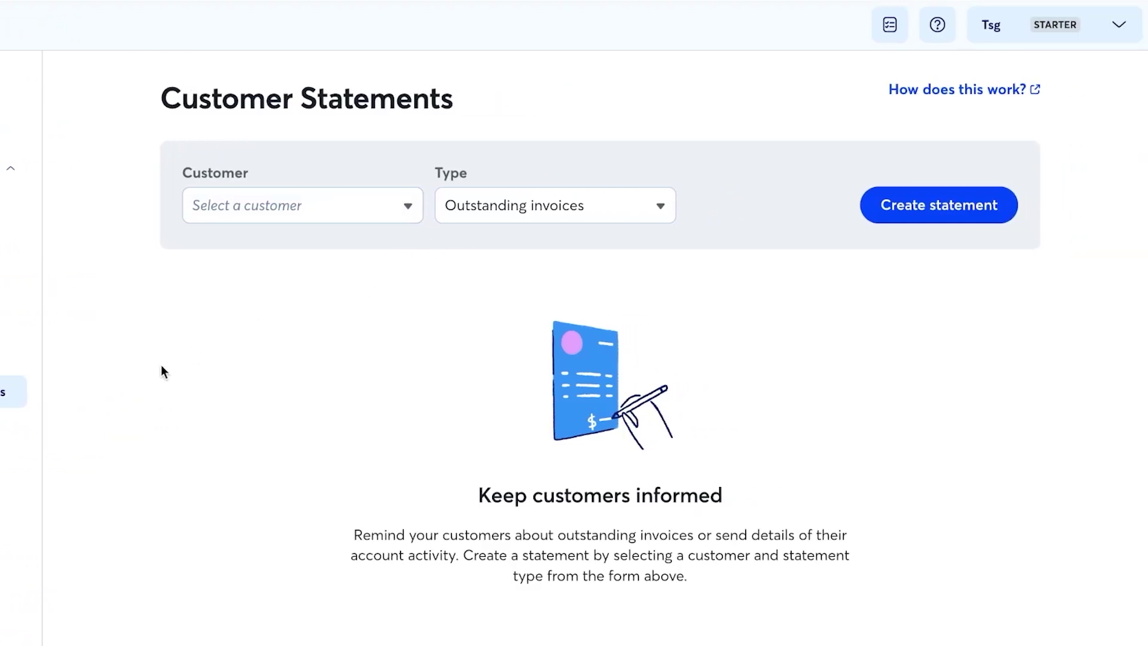
{"action": "left_click", "coordinate": [958, 203]}
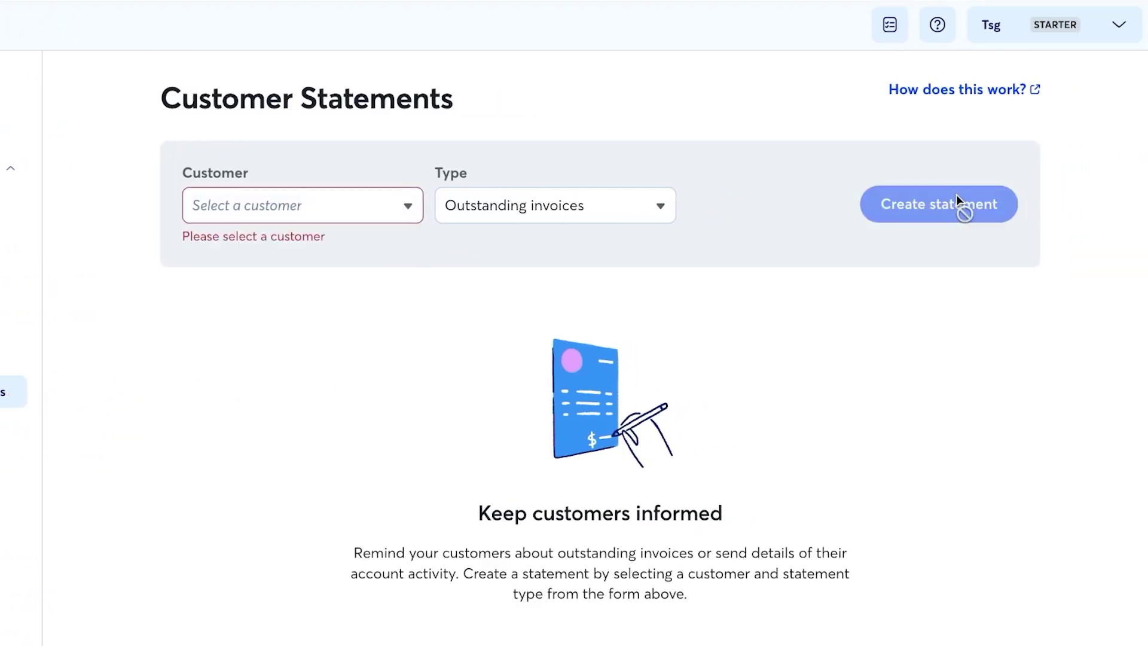
{"action": "left_click", "coordinate": [337, 206]}
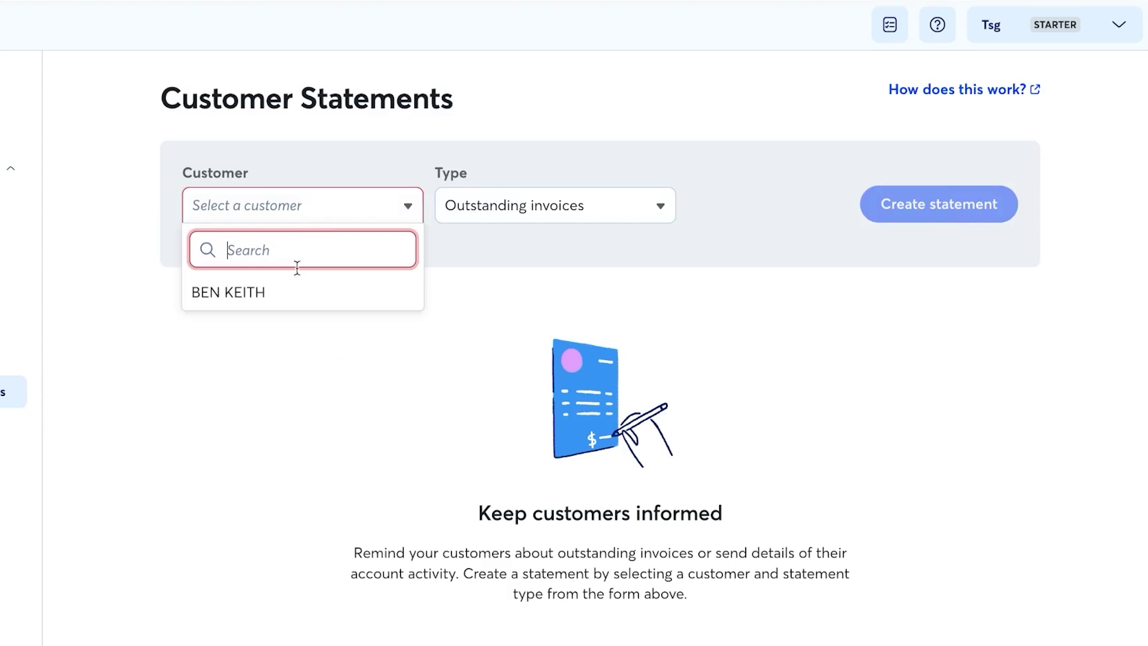
{"action": "left_click", "coordinate": [292, 301]}
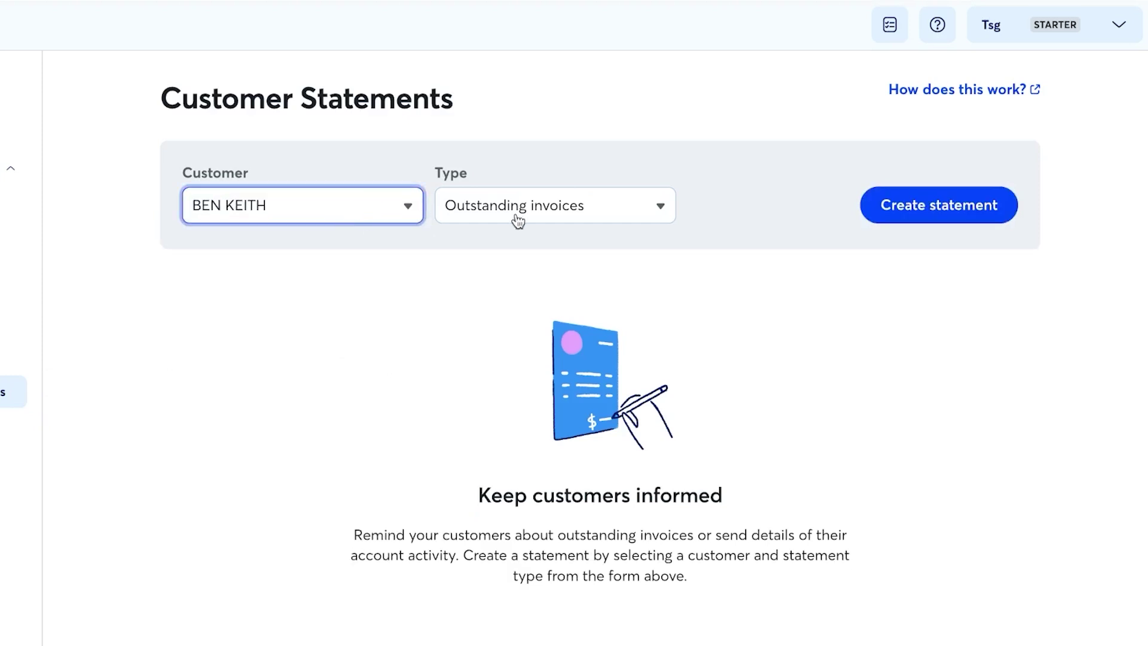
{"action": "left_click", "coordinate": [575, 216]}
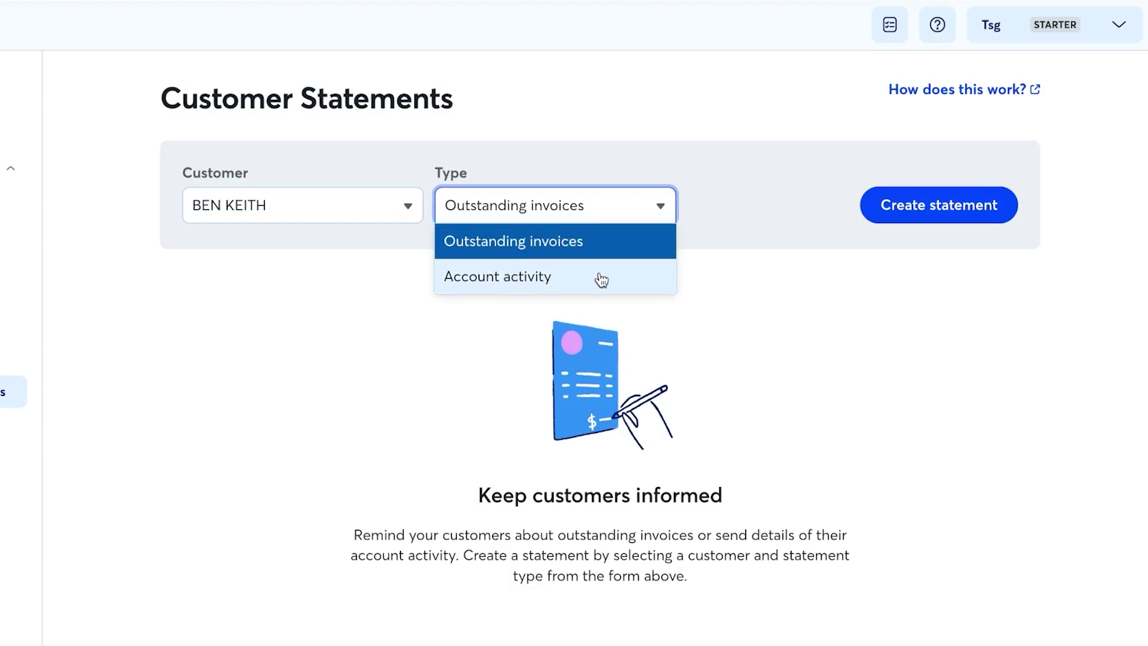
{"action": "left_click", "coordinate": [584, 241]}
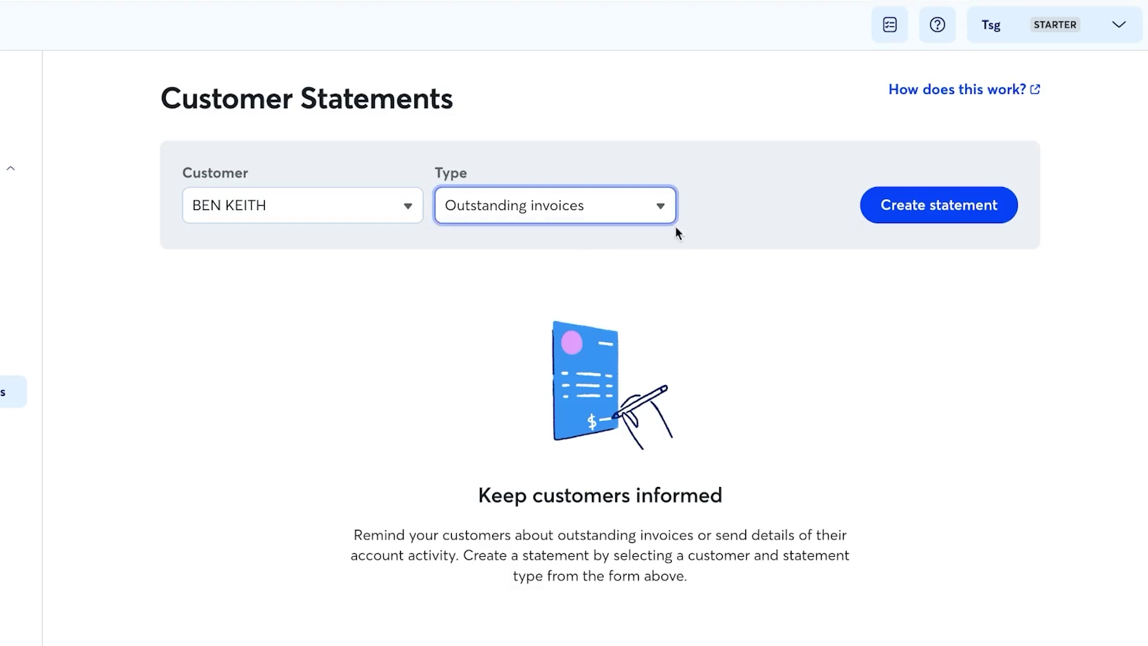
{"action": "left_click", "coordinate": [938, 205]}
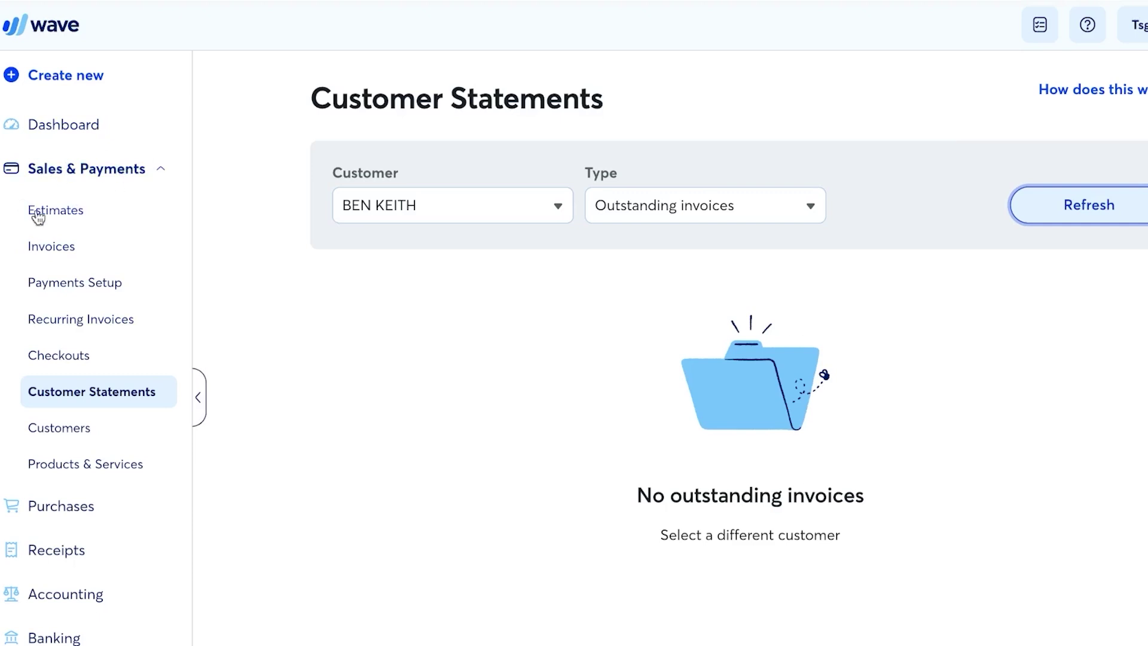
Step: Open the Sales Products & Services list (product $2,000, services $100, service test $600), then expand Purchases
{"action": "left_click", "coordinate": [161, 170]}
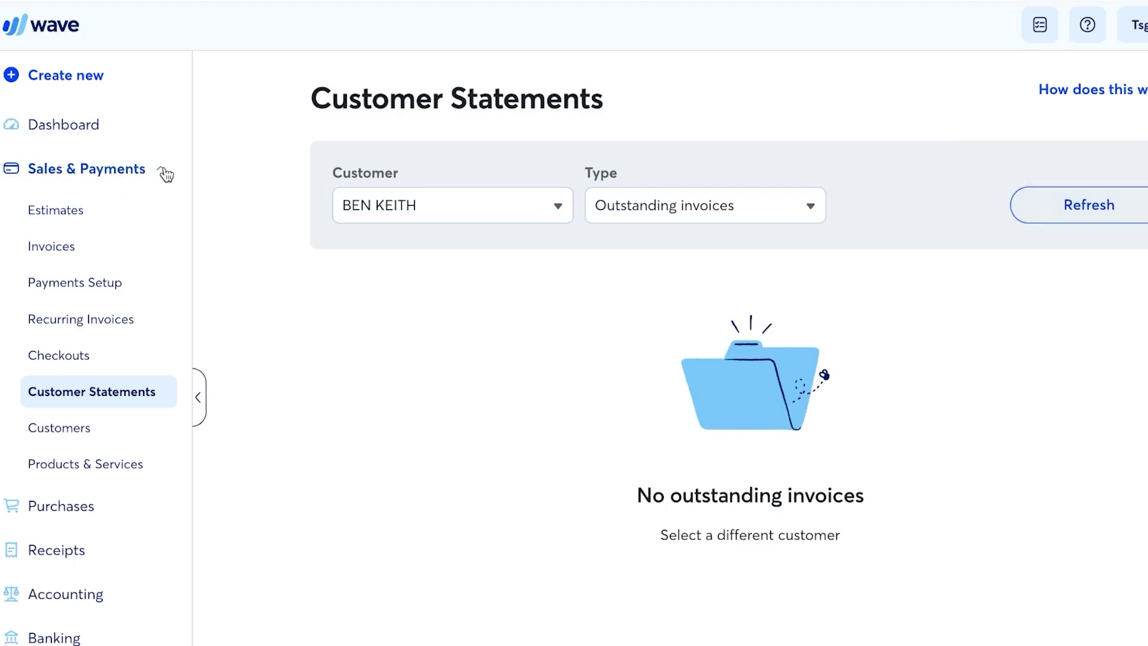
{"action": "left_click", "coordinate": [60, 175]}
{"action": "left_click", "coordinate": [68, 472]}
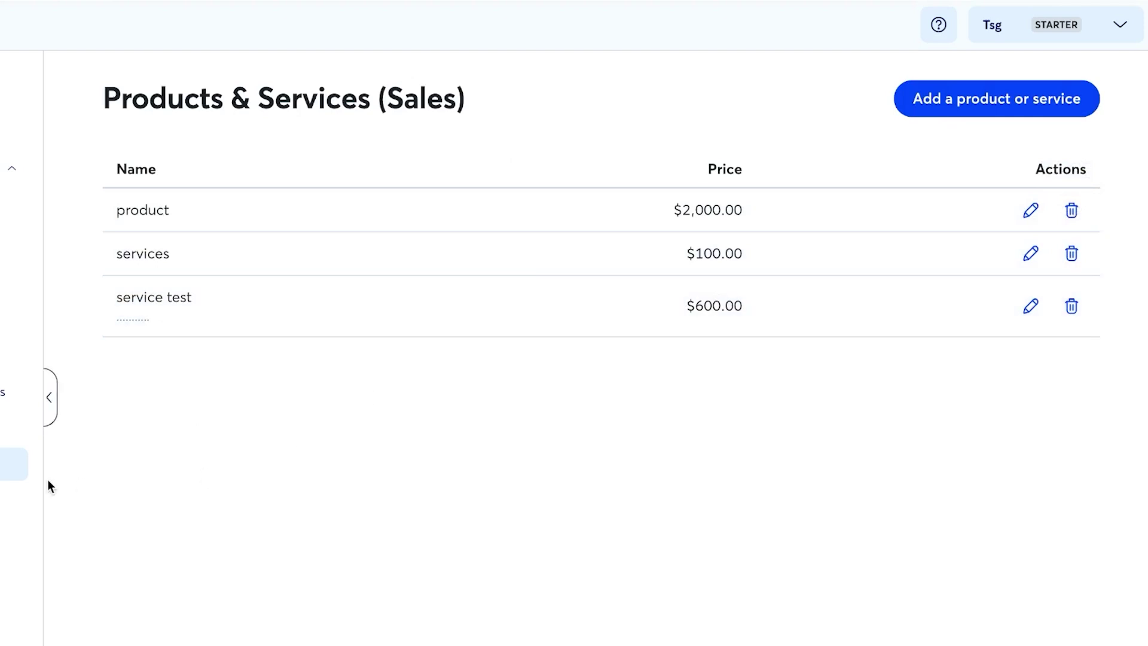
{"action": "left_click", "coordinate": [88, 174]}
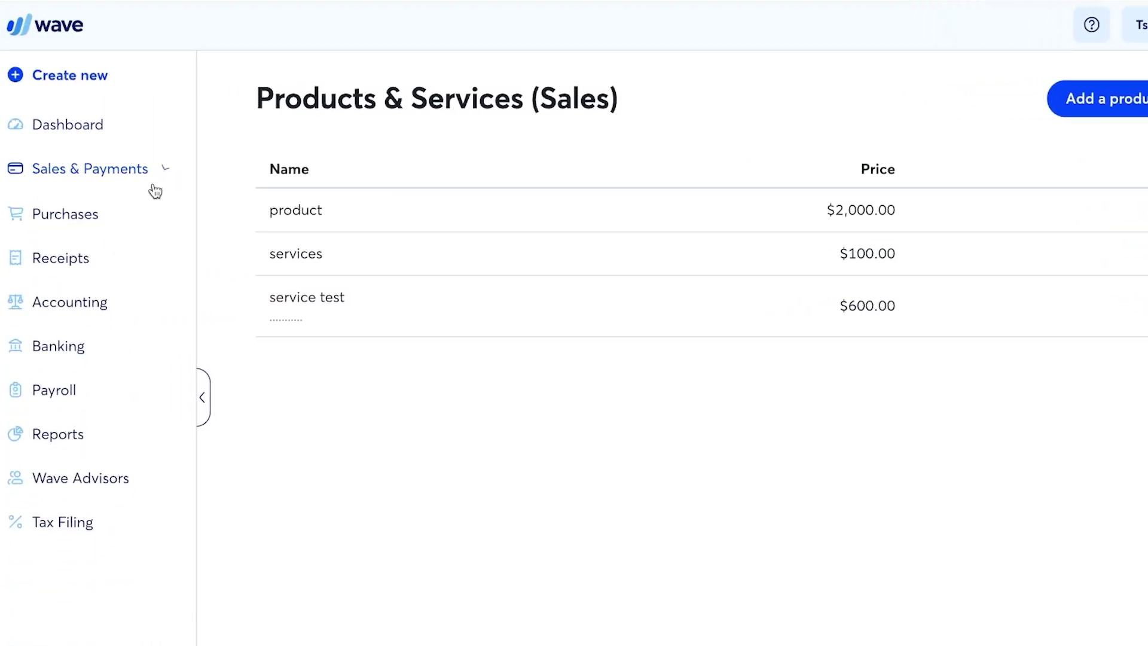
{"action": "left_click", "coordinate": [84, 214]}
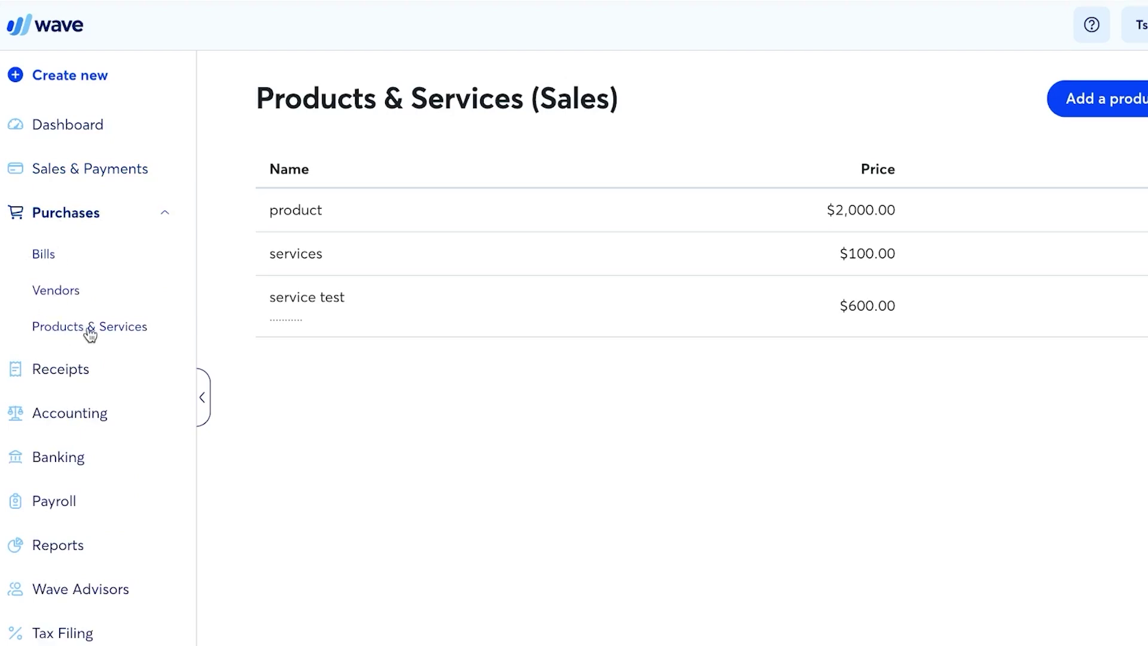
Step: Go to Bills and start creating the first bill
{"action": "left_click", "coordinate": [44, 256]}
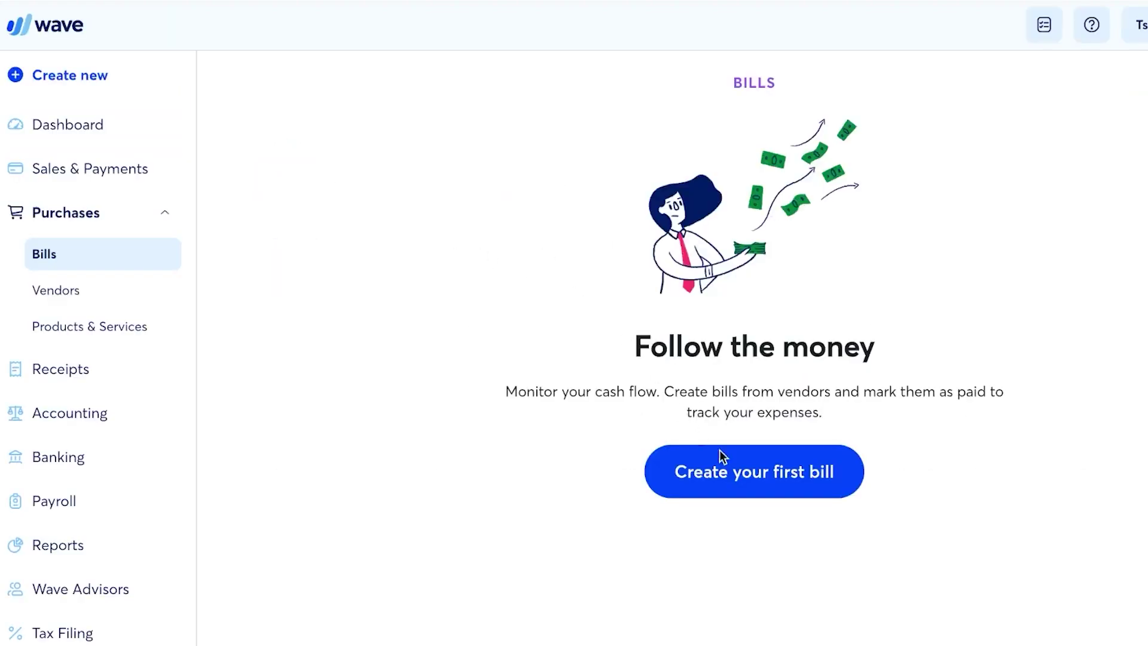
{"action": "left_click", "coordinate": [767, 493]}
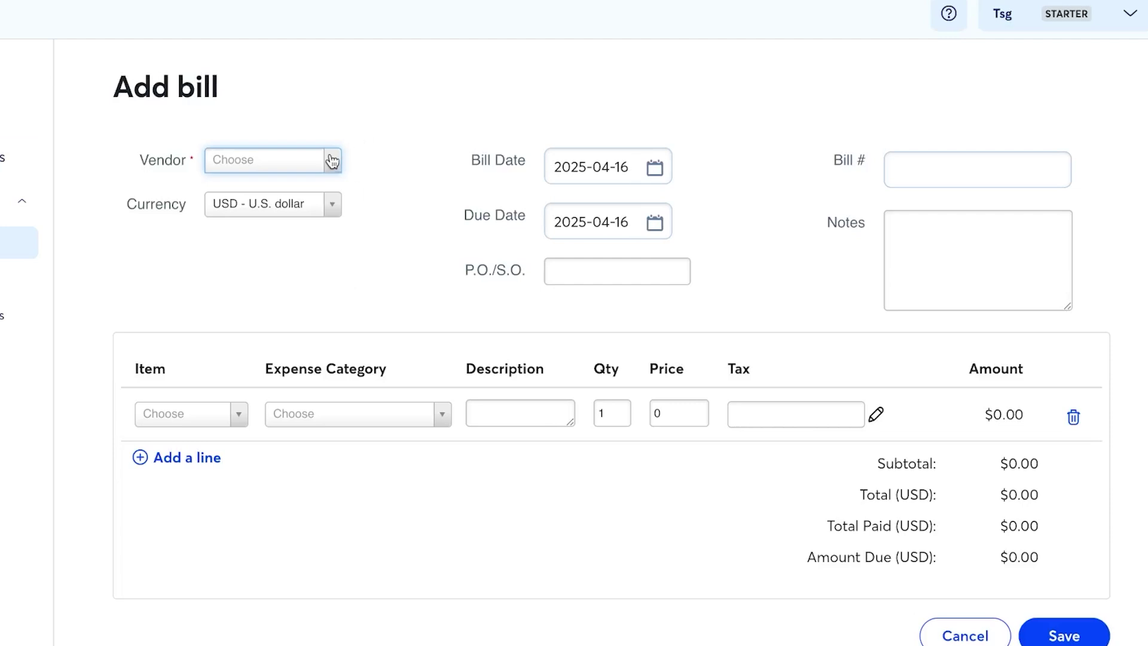
Step: Open the bill's vendor list and choose to add a new vendor
{"action": "left_click", "coordinate": [332, 161]}
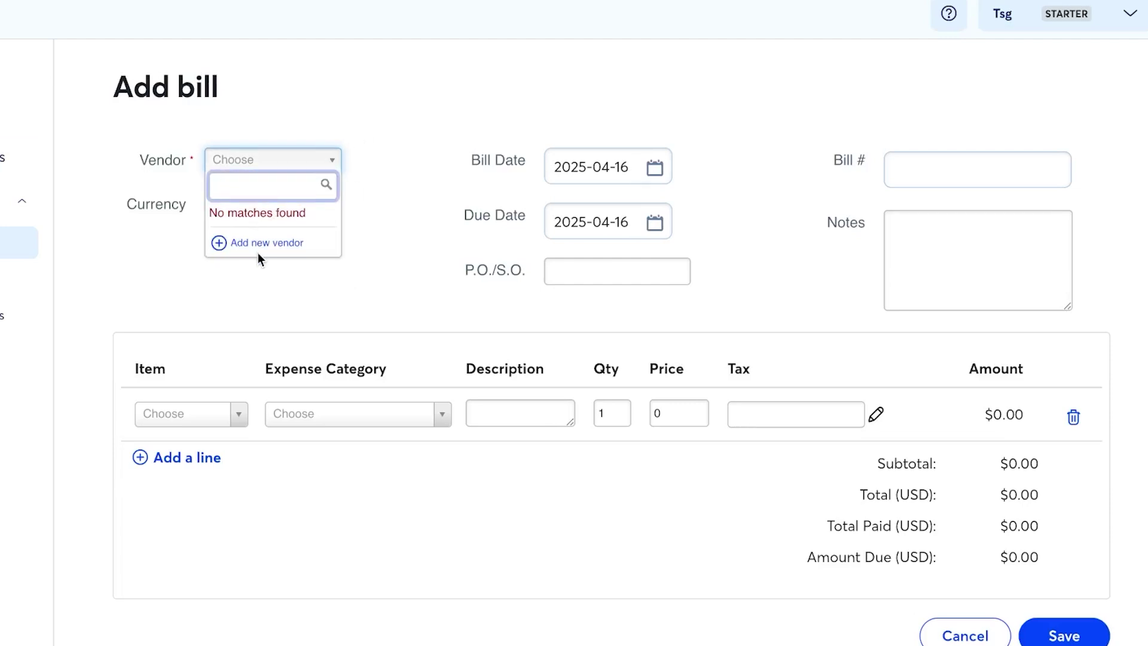
{"action": "left_click", "coordinate": [135, 256]}
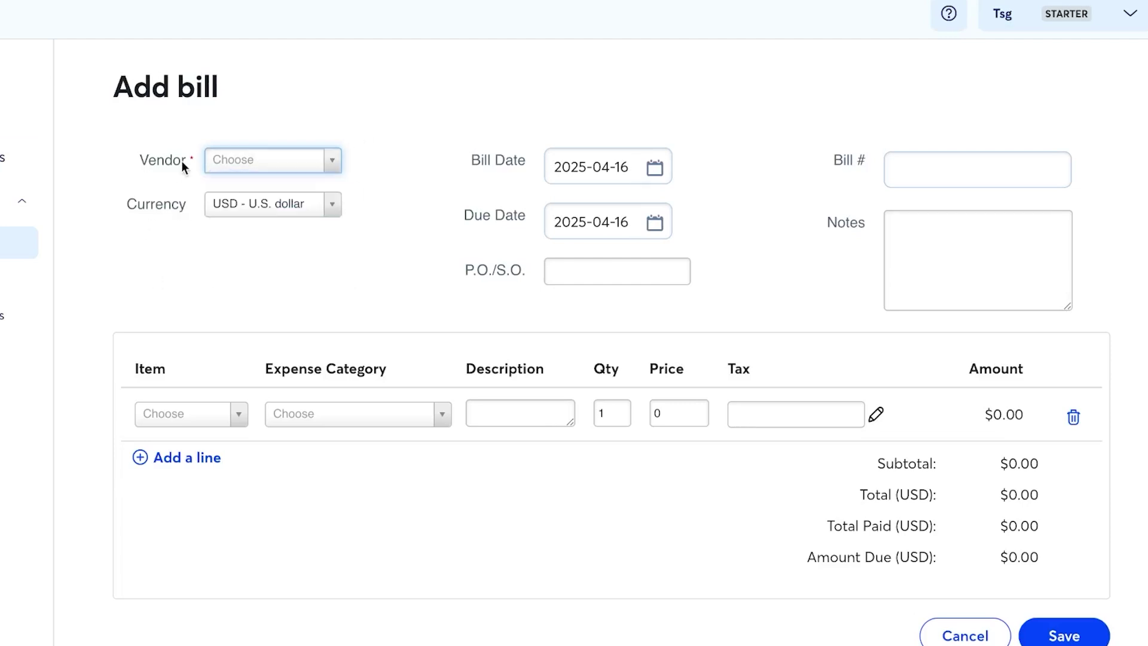
{"action": "left_click", "coordinate": [332, 160]}
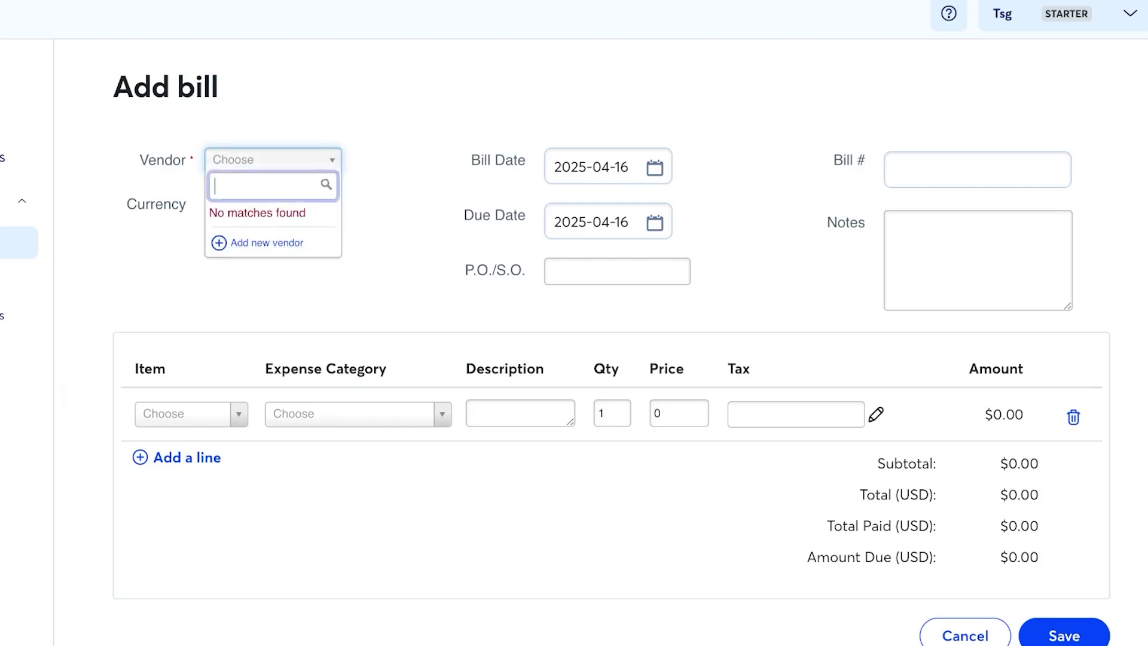
{"action": "left_click", "coordinate": [292, 241]}
Step: Create vendor TSG, filling in its e-mail and contact name, and save it
{"action": "left_click", "coordinate": [575, 218]}
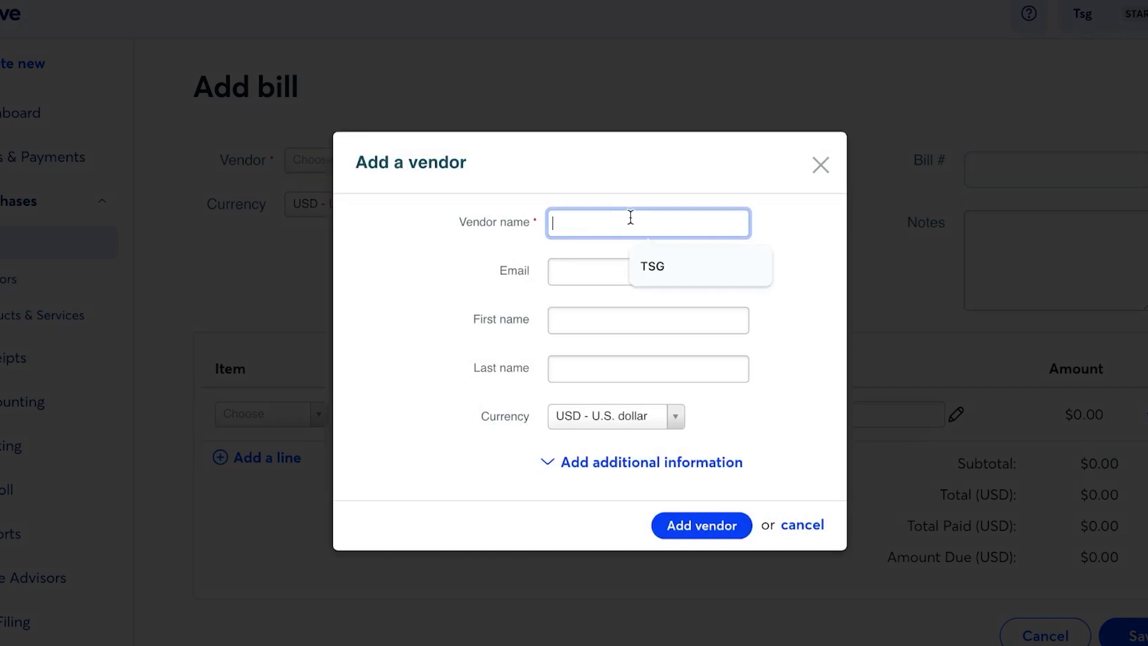
{"action": "left_click", "coordinate": [607, 278]}
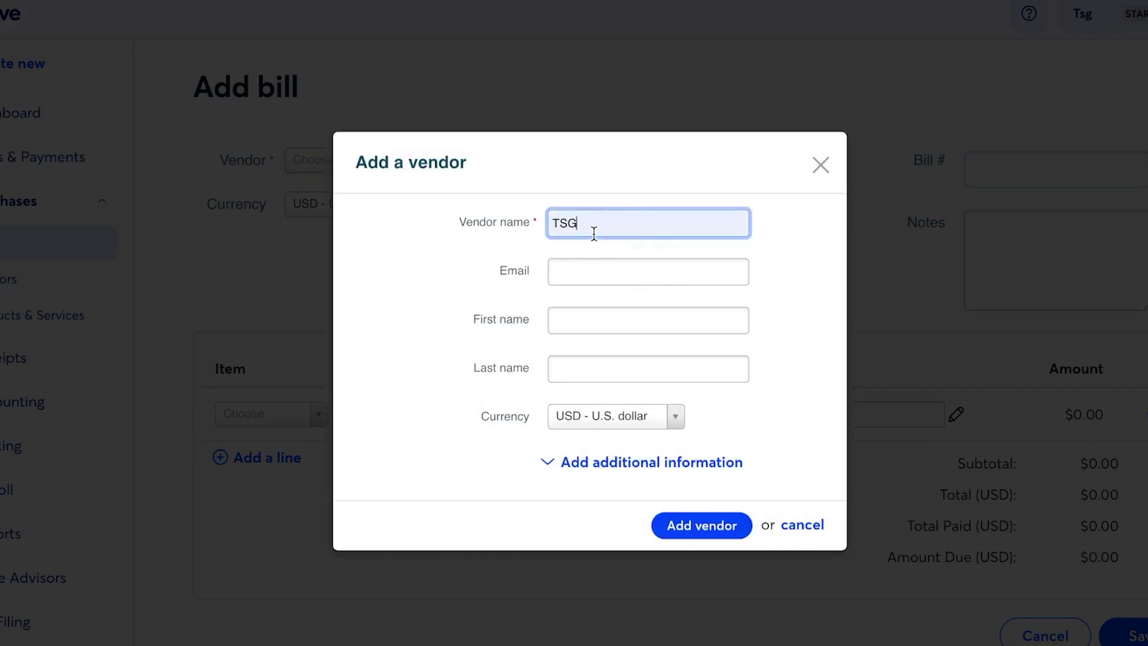
{"action": "left_click", "coordinate": [585, 273]}
{"action": "left_click", "coordinate": [660, 303]}
{"action": "left_click", "coordinate": [626, 322]}
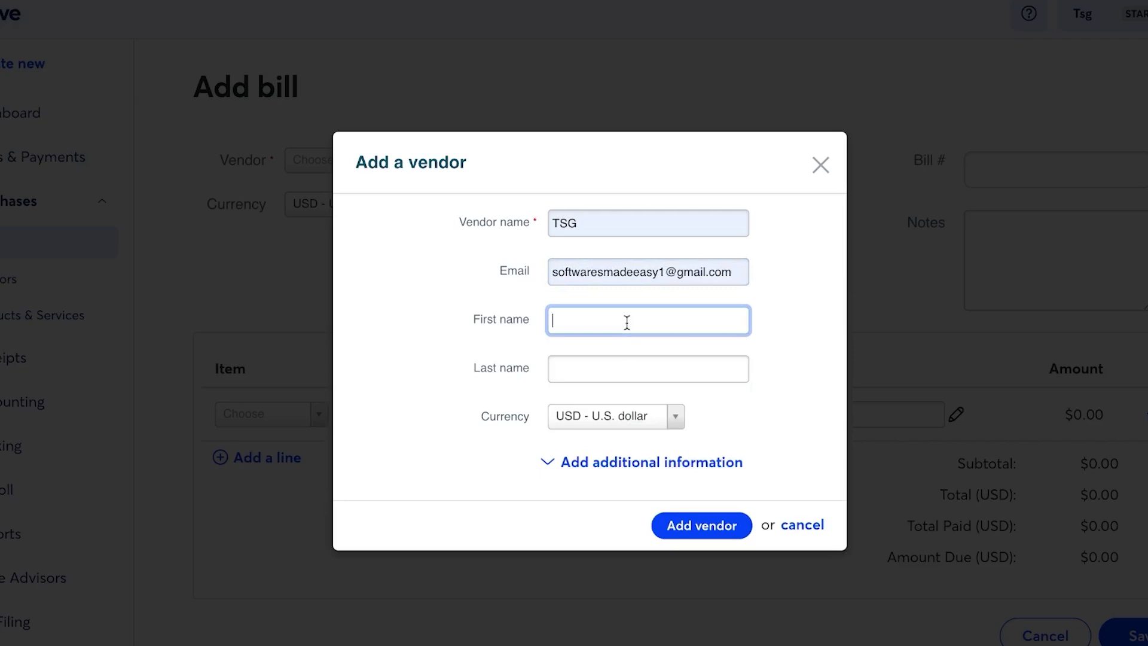
{"action": "type", "text": "TSG"}
{"action": "left_click", "coordinate": [654, 370]}
{"action": "type", "text": "C"}
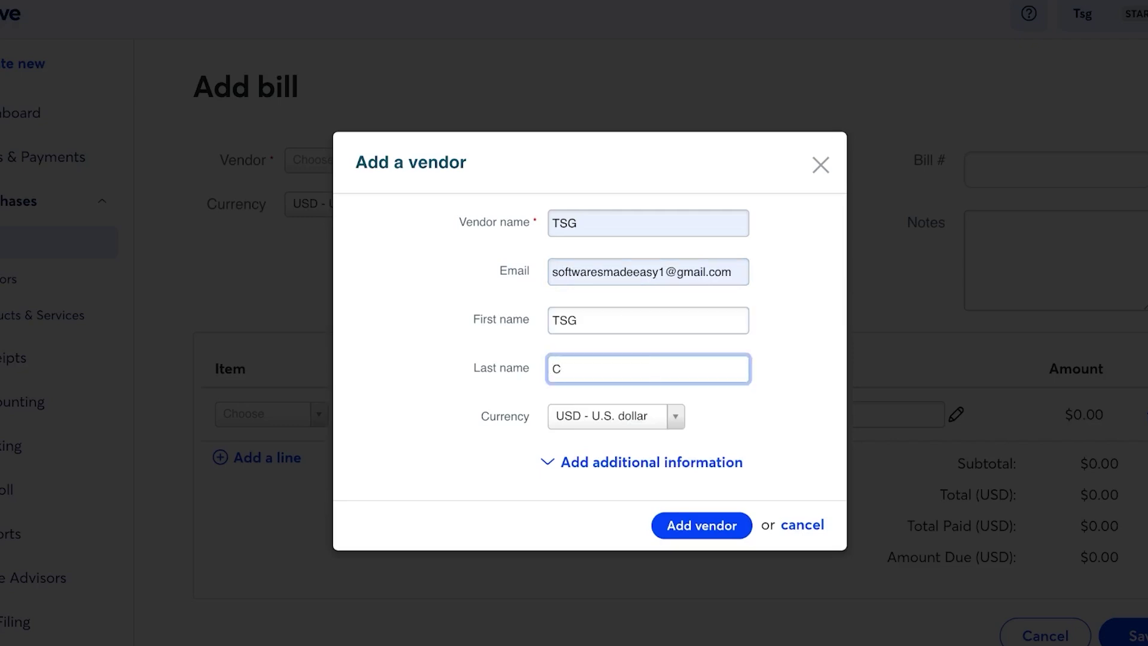
{"action": "type", "text": "ompany"}
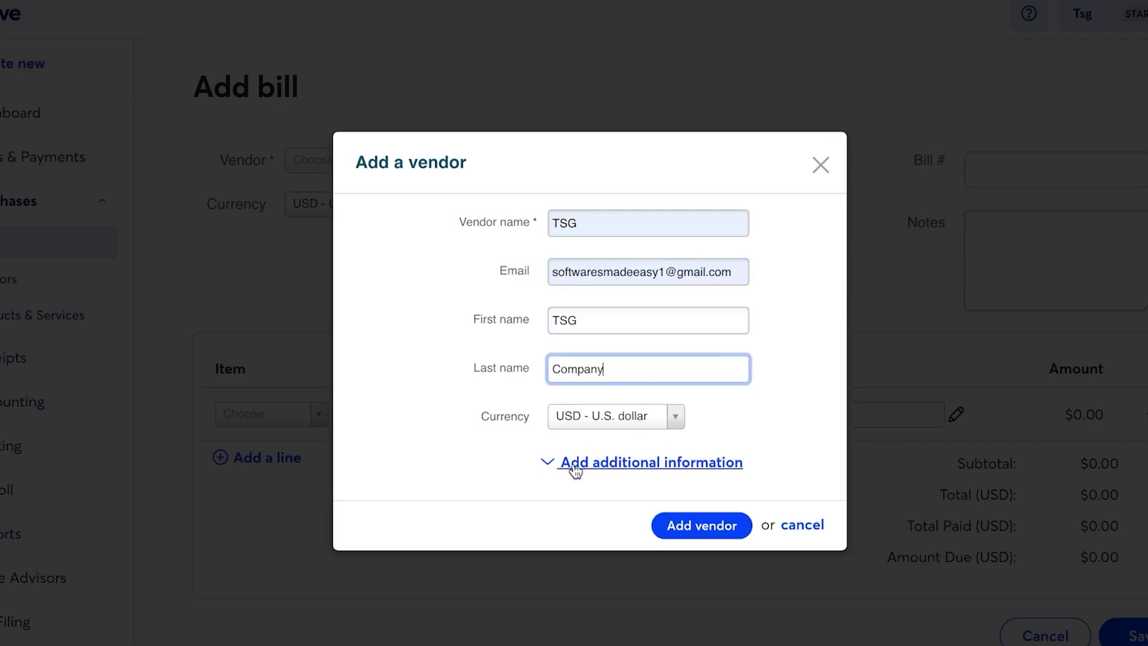
{"action": "left_click", "coordinate": [575, 470]}
{"action": "scroll", "coordinate": [634, 480], "scroll_direction": "down", "scroll_amount": 2}
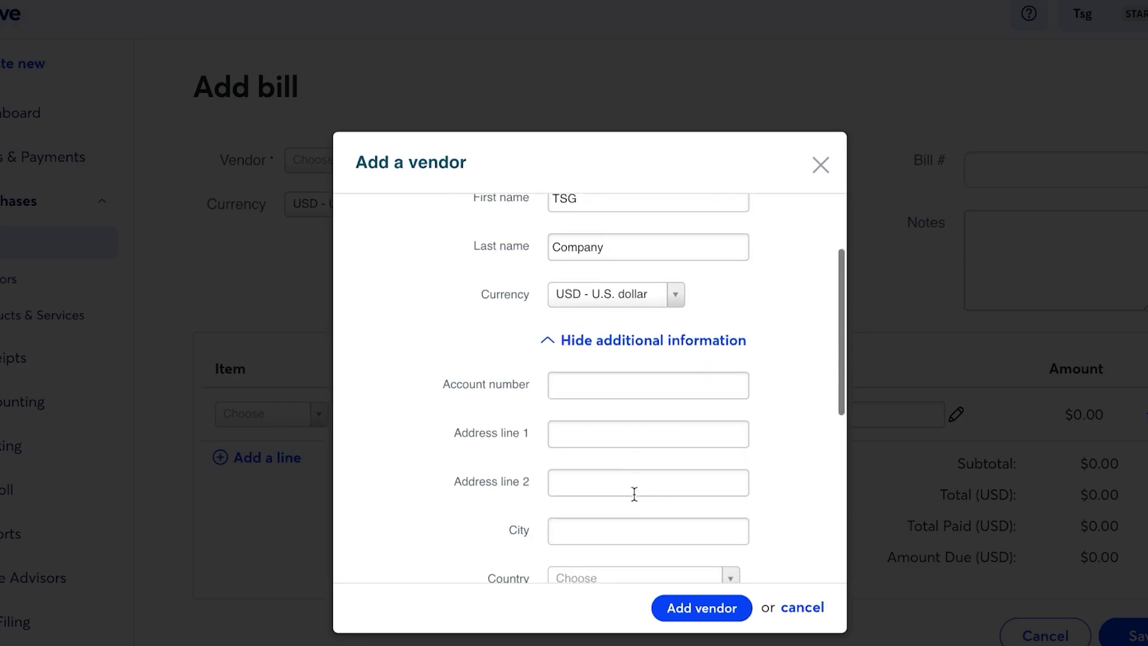
{"action": "left_click", "coordinate": [712, 621]}
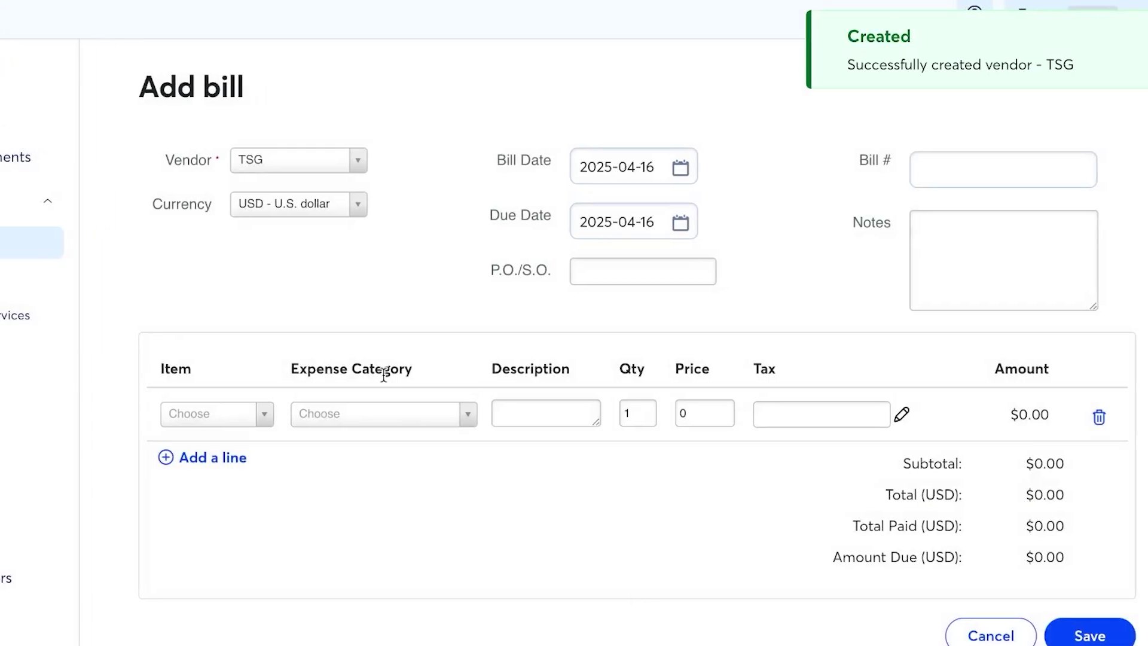
Step: Keep TSG and US dollars on the bill and set the due date to 2025-04-17
{"action": "left_click", "coordinate": [338, 162]}
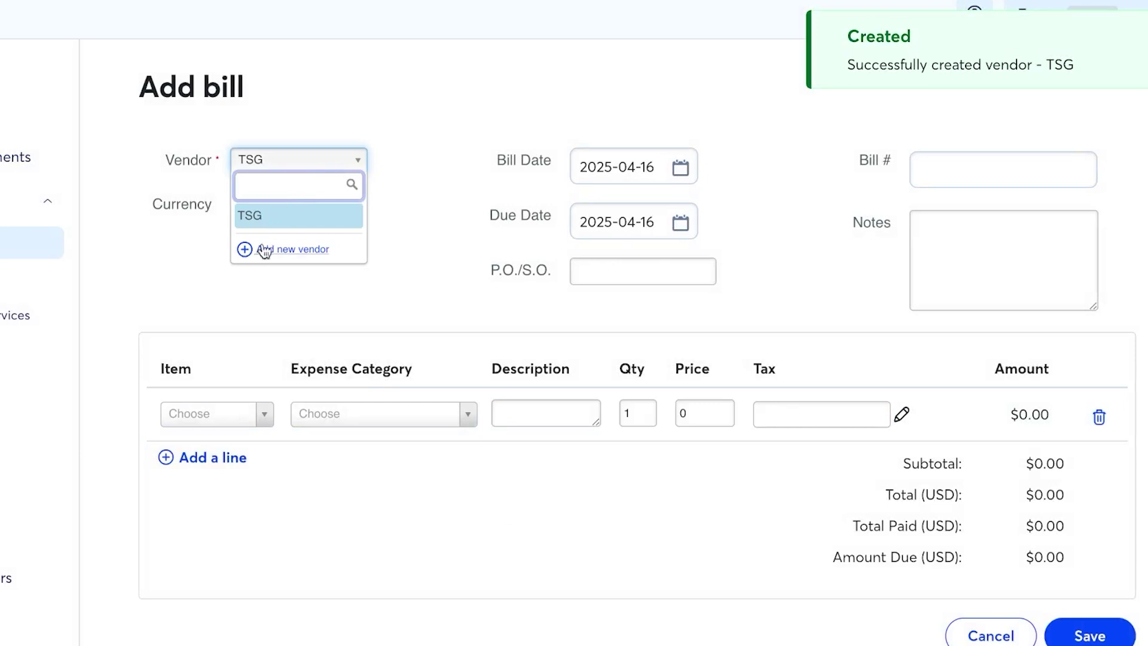
{"action": "left_click", "coordinate": [282, 220]}
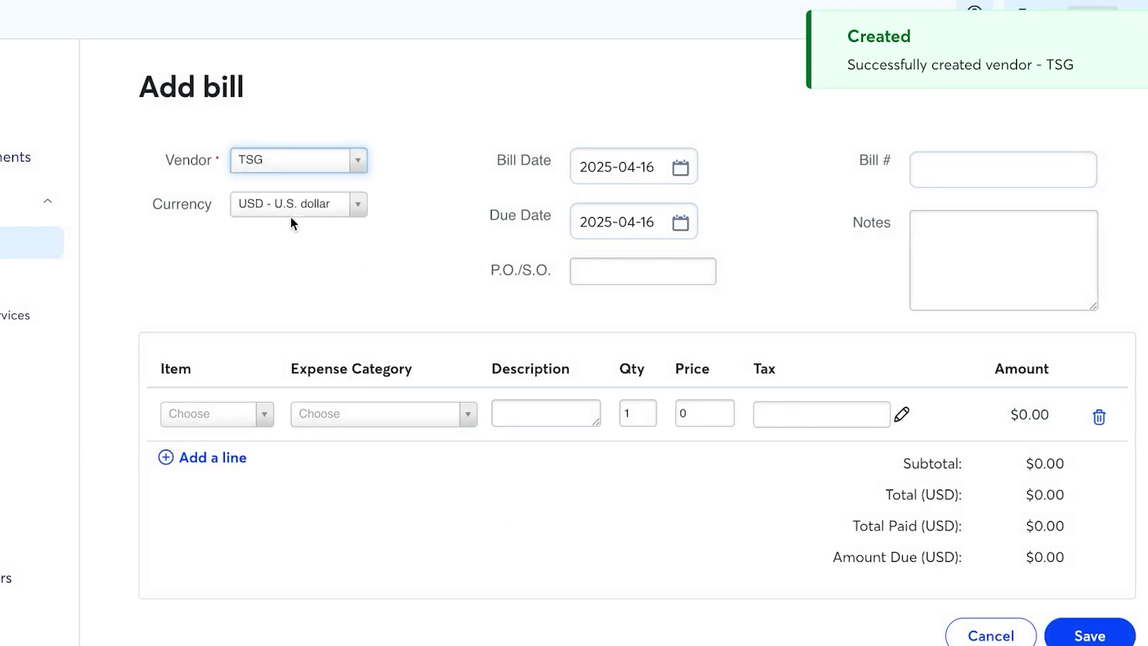
{"action": "left_click", "coordinate": [359, 205]}
{"action": "left_click", "coordinate": [363, 209]}
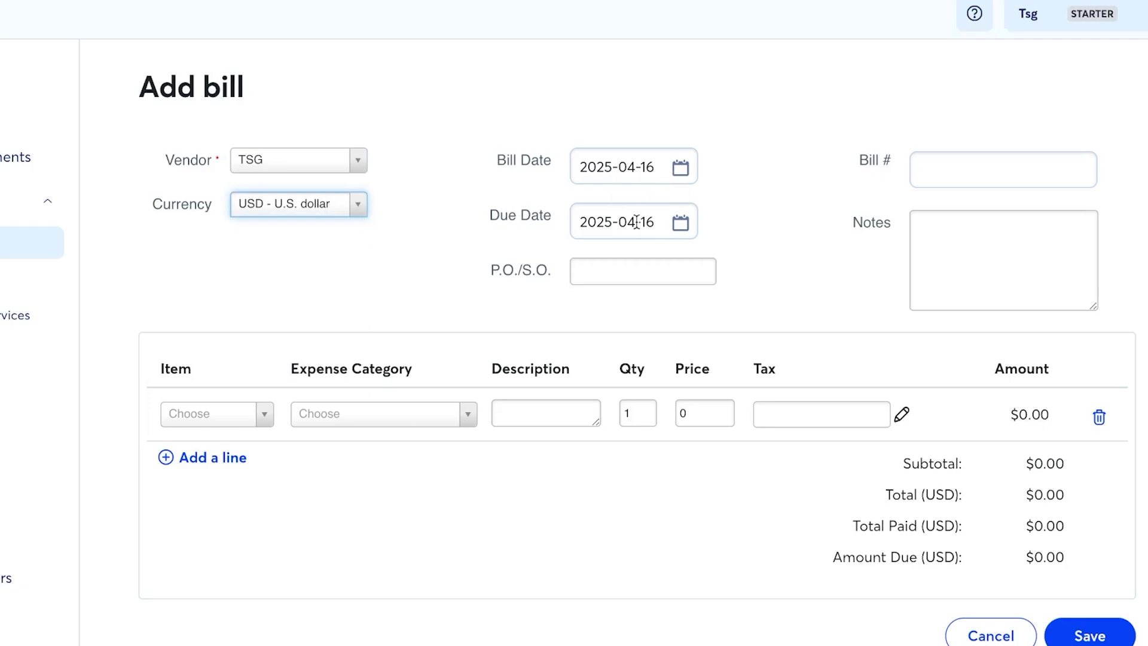
{"action": "left_click", "coordinate": [681, 224]}
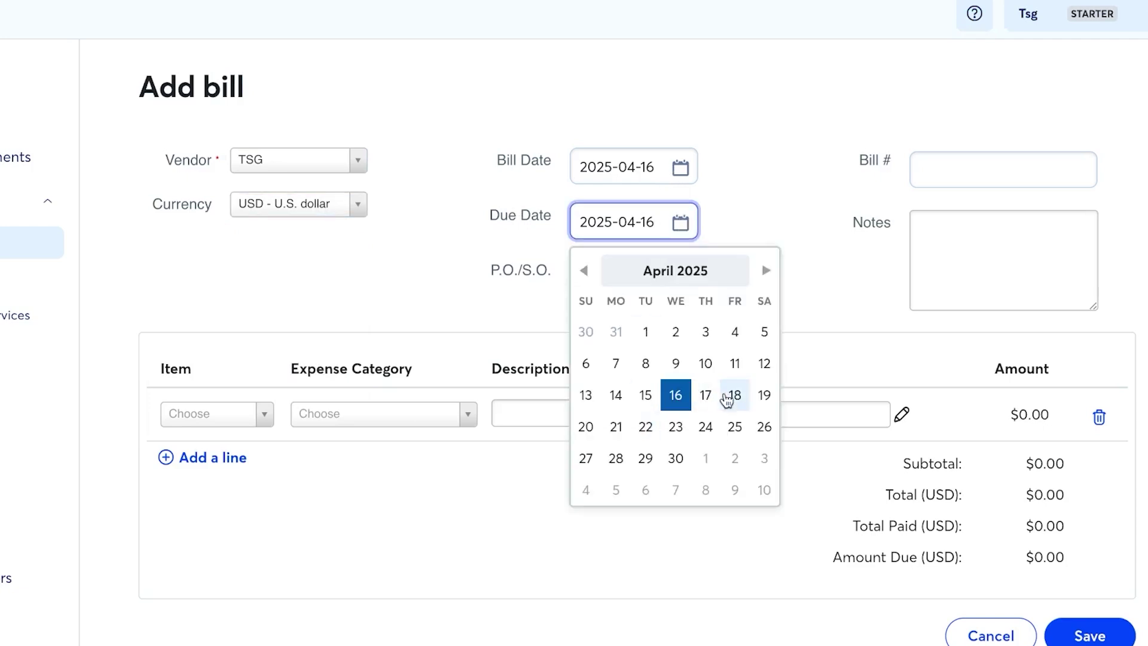
{"action": "left_click", "coordinate": [707, 395]}
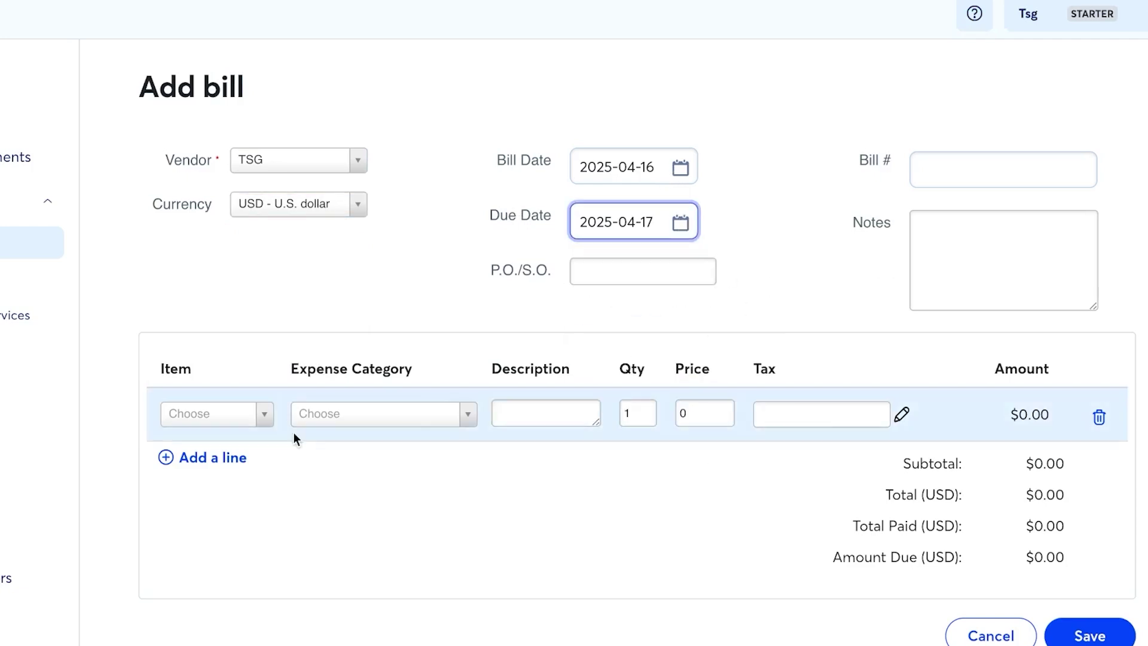
Step: Check the bill's item choices, then open the empty Purchases Products & Services page
{"action": "left_click", "coordinate": [218, 417]}
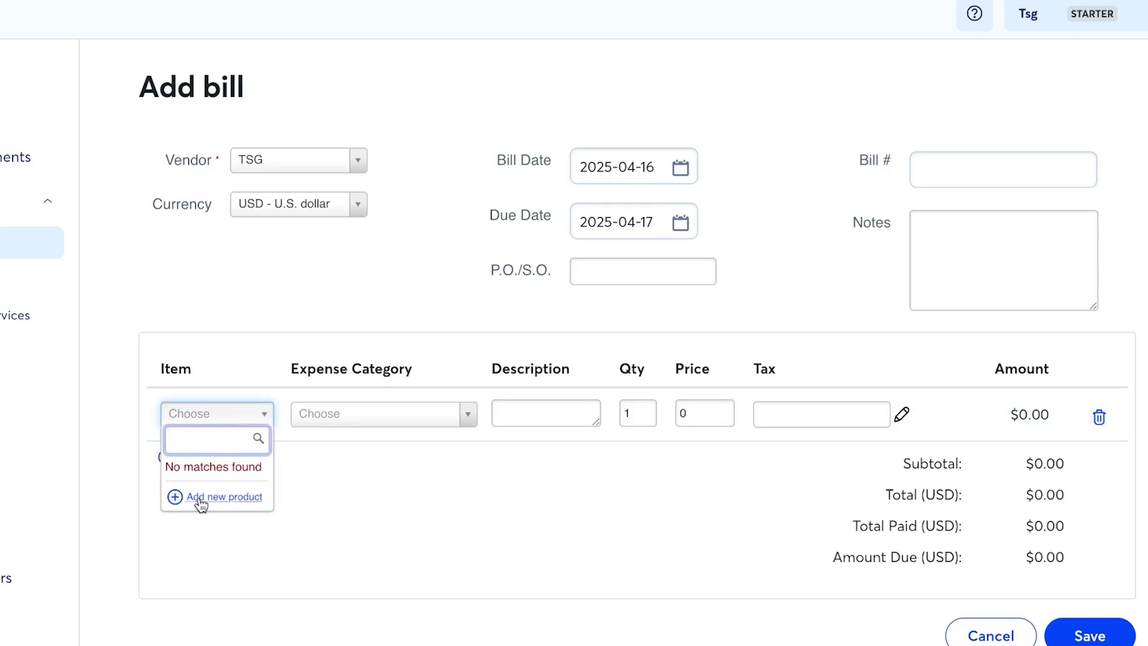
{"action": "left_click", "coordinate": [235, 258]}
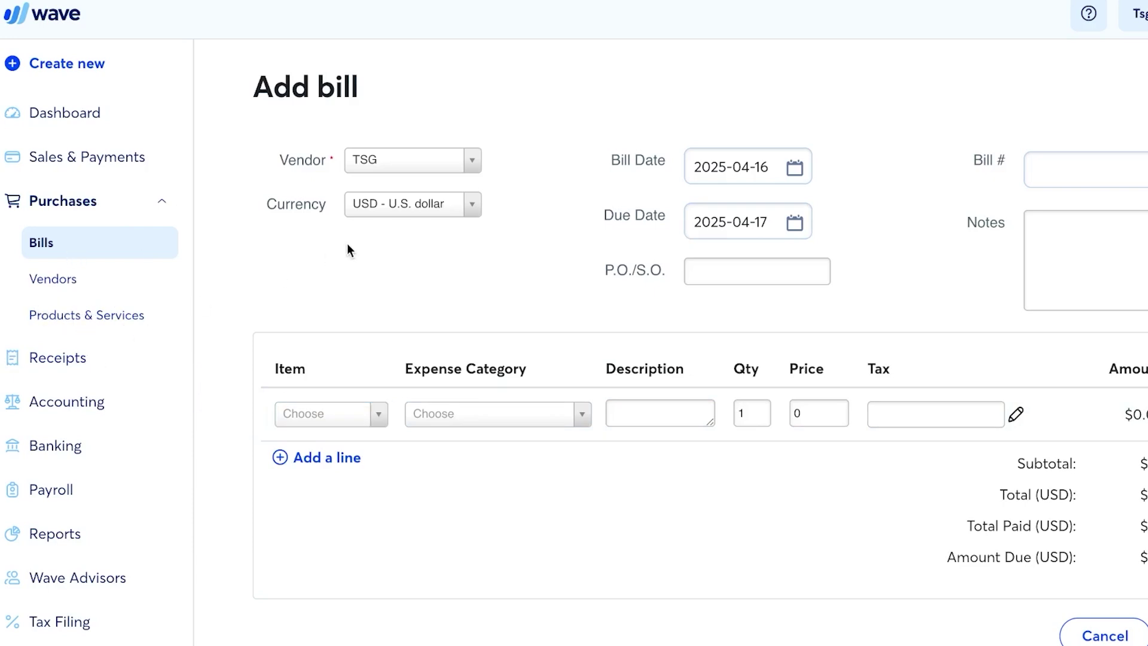
{"action": "left_click", "coordinate": [122, 318]}
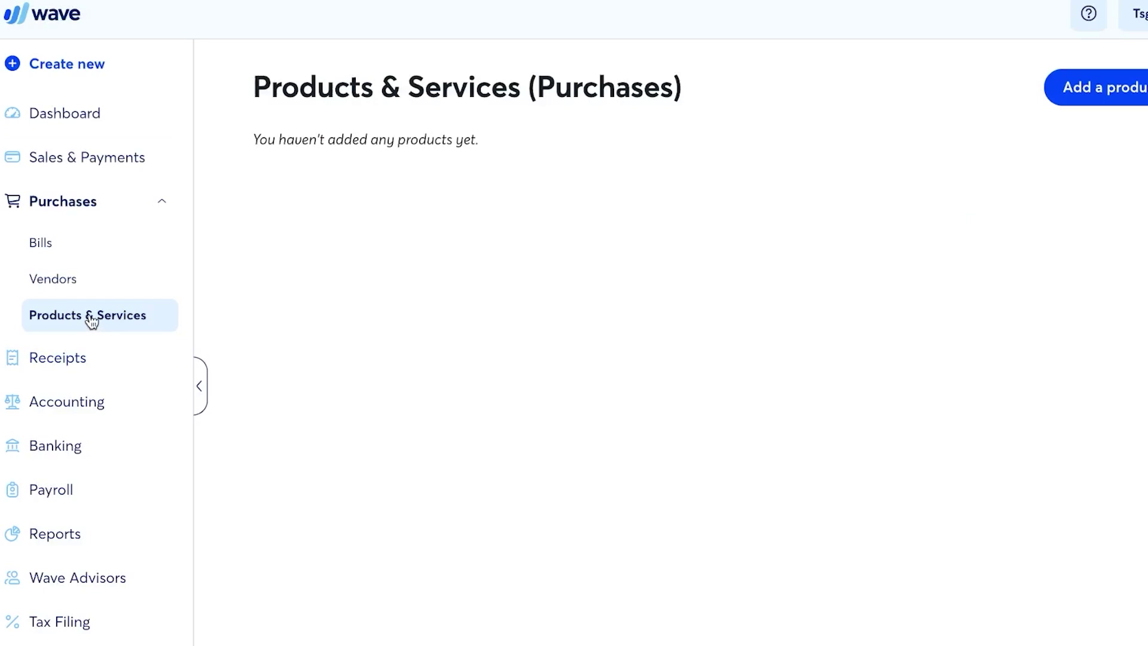
Step: Add a new product named 'Marketing insight' priced at $1,000.00
{"action": "left_click", "coordinate": [1137, 90]}
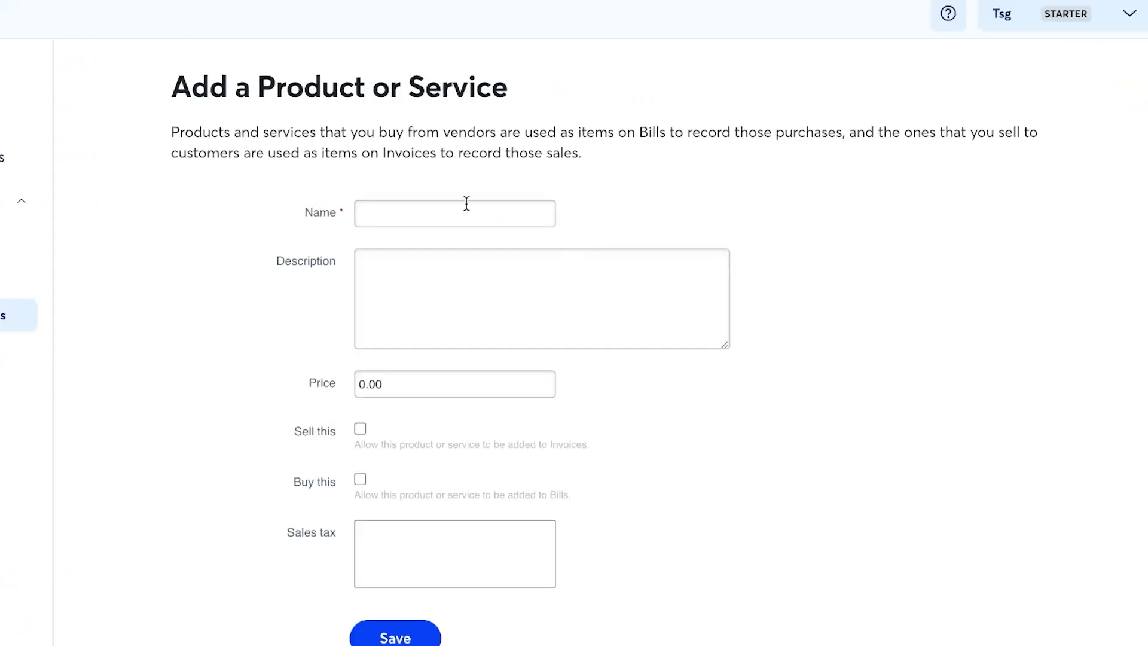
{"action": "left_click", "coordinate": [467, 205]}
{"action": "left_click", "coordinate": [471, 288]}
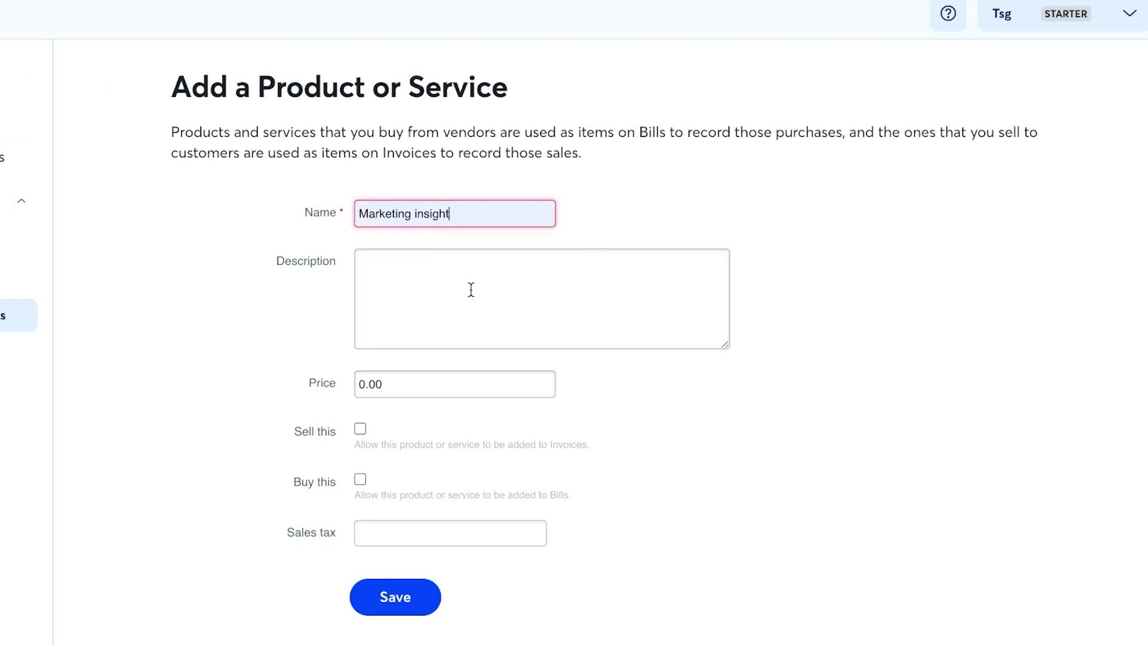
{"action": "left_click", "coordinate": [417, 269]}
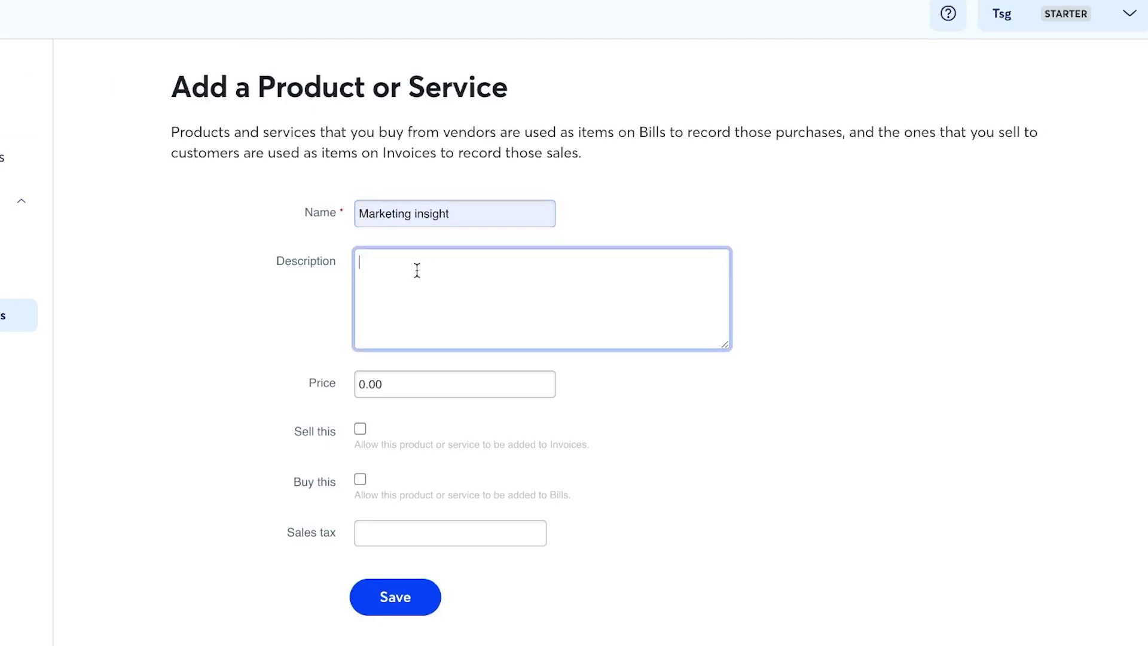
{"action": "left_click", "coordinate": [370, 391]}
{"action": "key", "text": "BackSpace"}
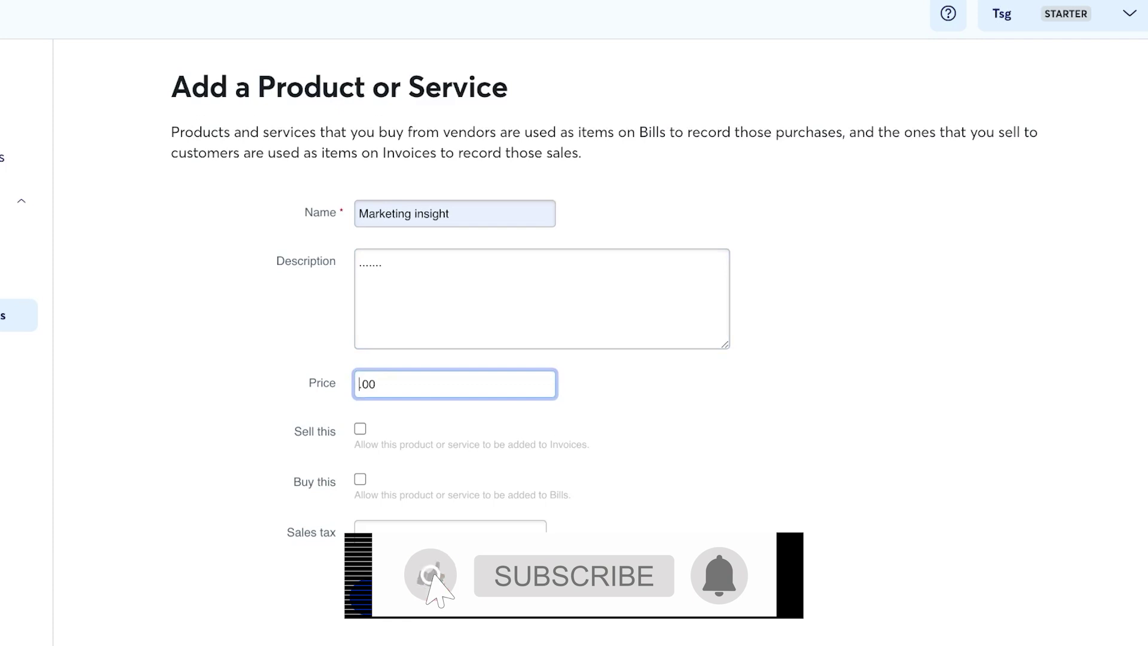
{"action": "type", "text": "1000"}
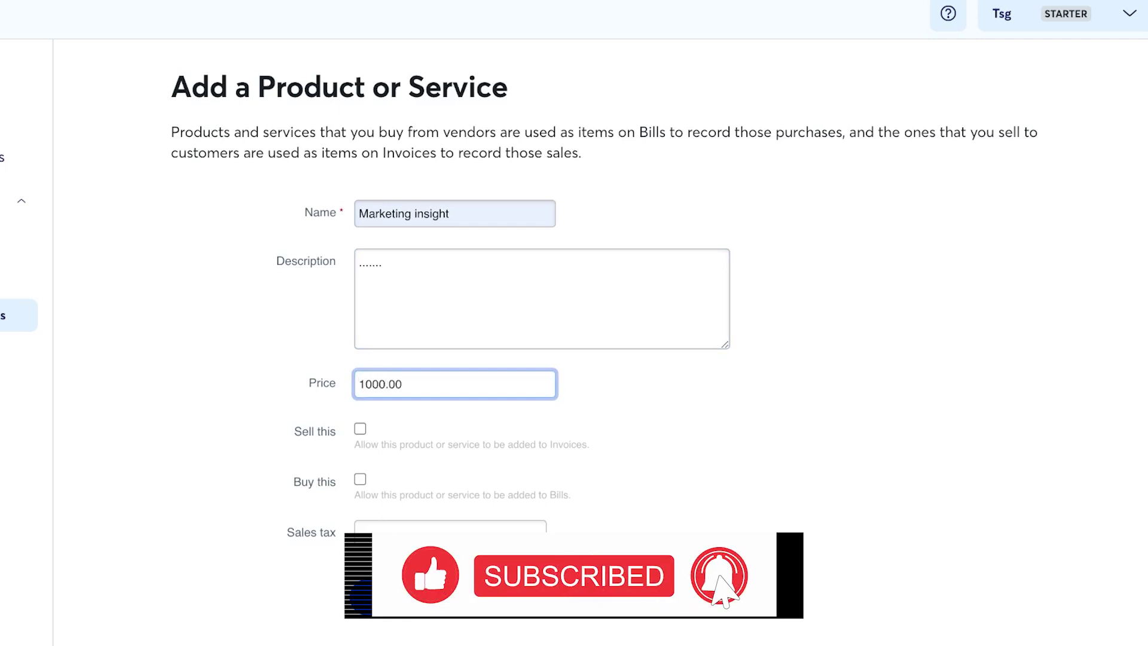
{"action": "left_click", "coordinate": [385, 622]}
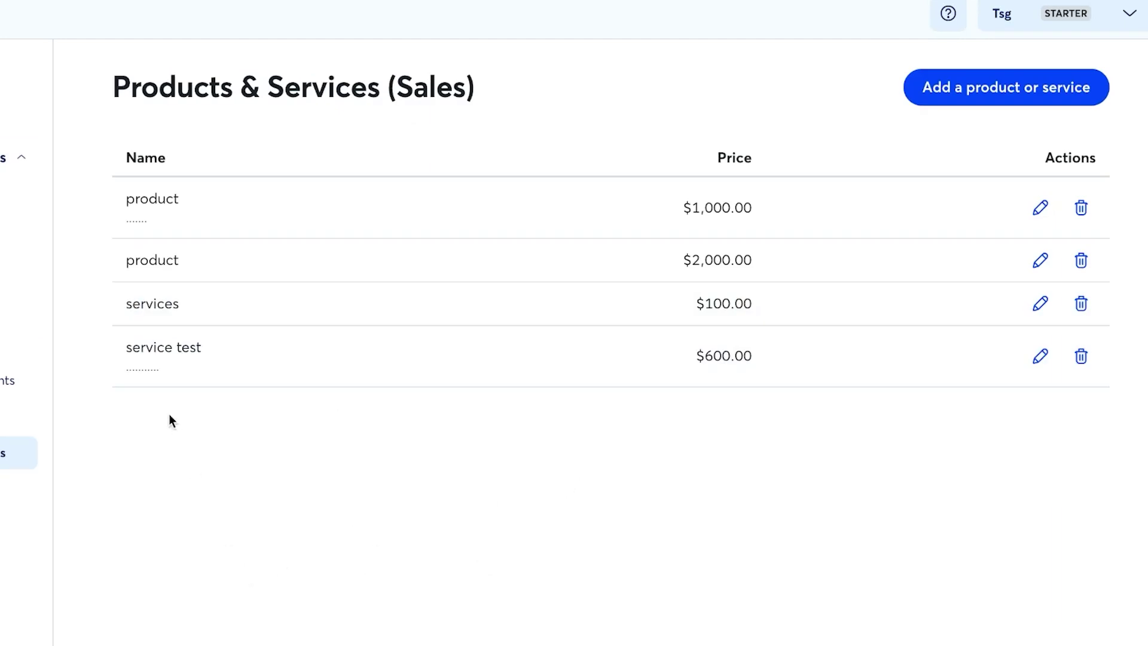
Step: Go to Purchases > Bills and start a new bill for vendor TSG
{"action": "left_click", "coordinate": [84, 495]}
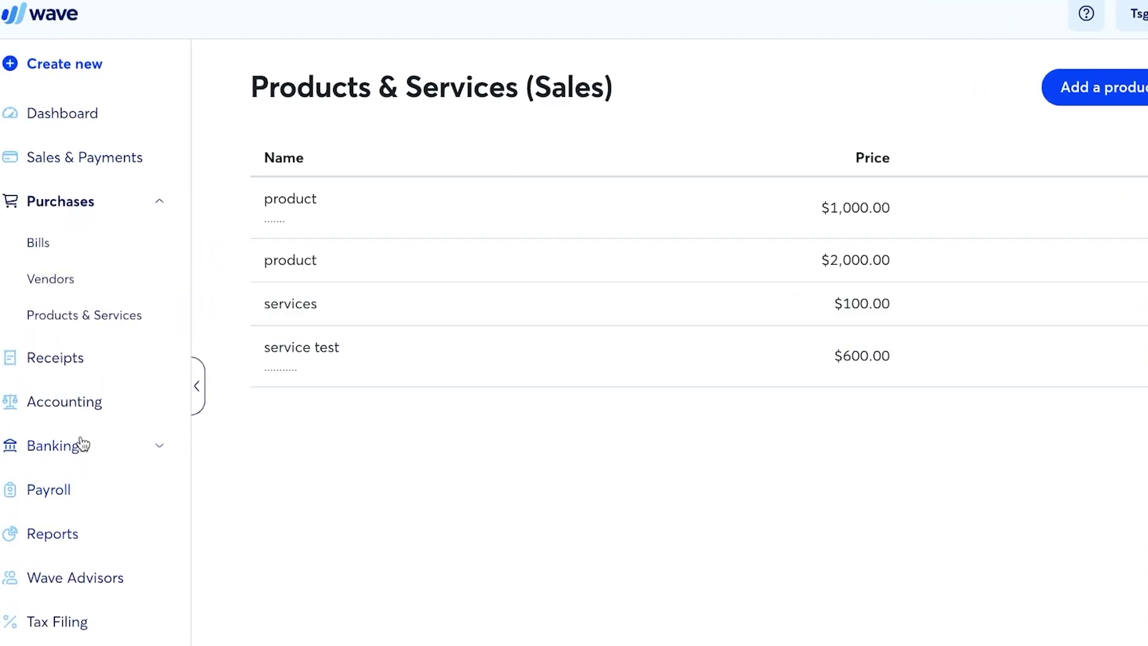
{"action": "right_click", "coordinate": [62, 242]}
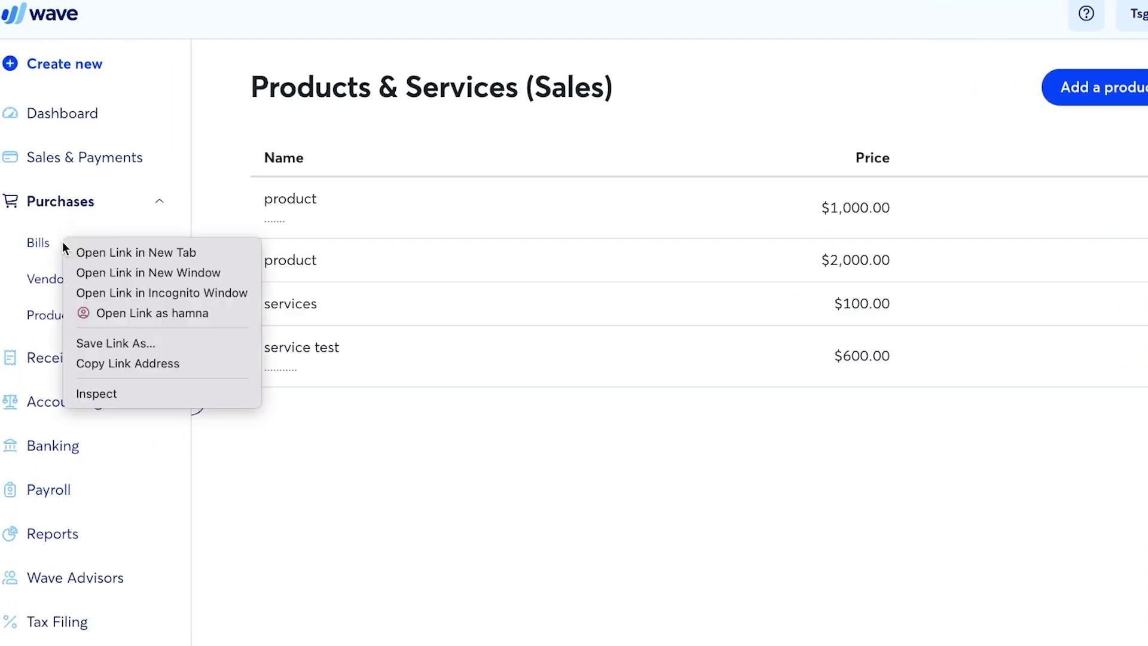
{"action": "left_click", "coordinate": [35, 245]}
{"action": "left_click", "coordinate": [45, 251]}
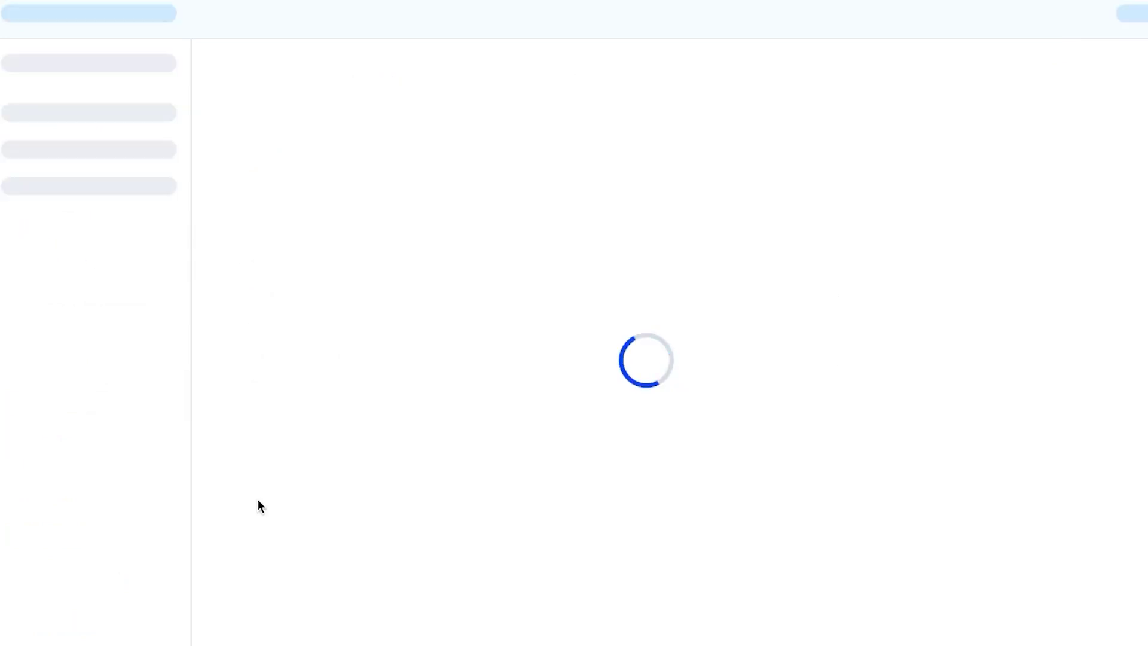
{"action": "left_click", "coordinate": [469, 161]}
{"action": "left_click", "coordinate": [395, 218]}
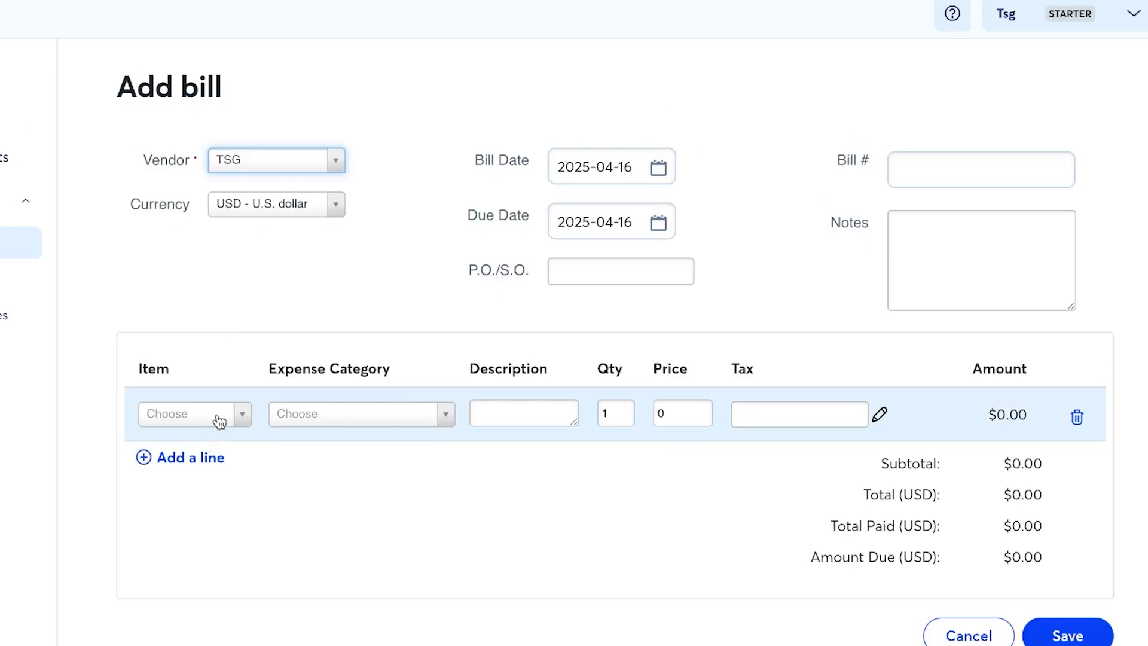
Step: Add a new Accounting Fees product line at $1,000.00 and move to the Bill # field
{"action": "left_click", "coordinate": [241, 414]}
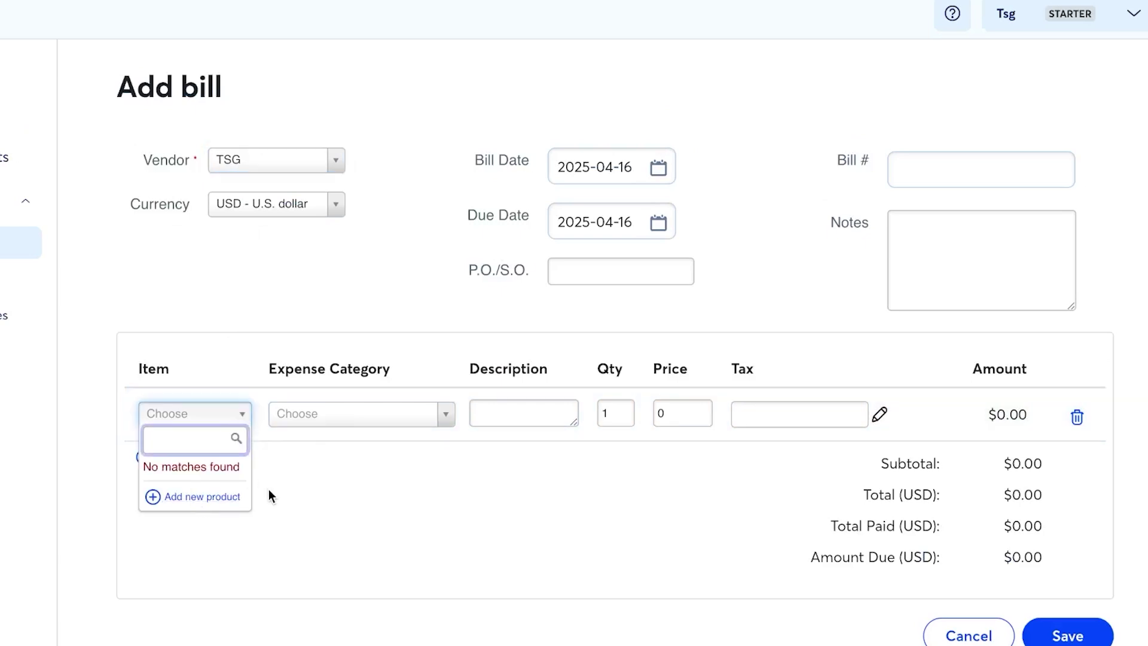
{"action": "left_click", "coordinate": [268, 496]}
{"action": "left_click", "coordinate": [249, 417]}
{"action": "left_click", "coordinate": [192, 494]}
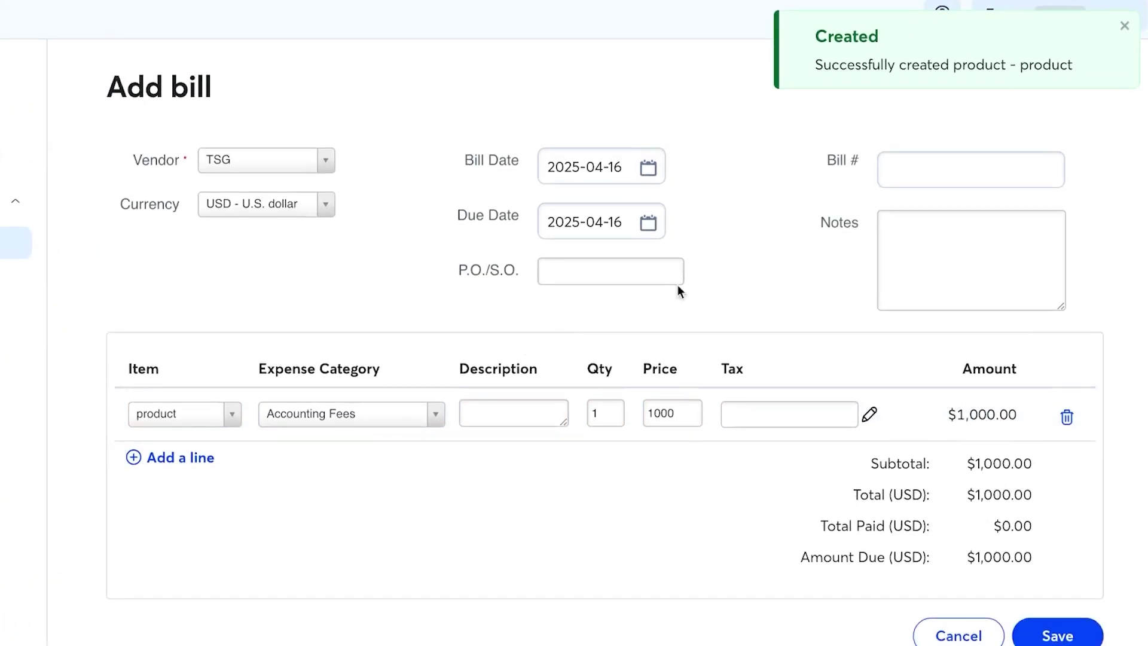
{"action": "left_click", "coordinate": [925, 173]}
Step: Enter bill number 1, save the $1,000.00 TSG bill, and go to Receipts
{"action": "type", "text": "1"}
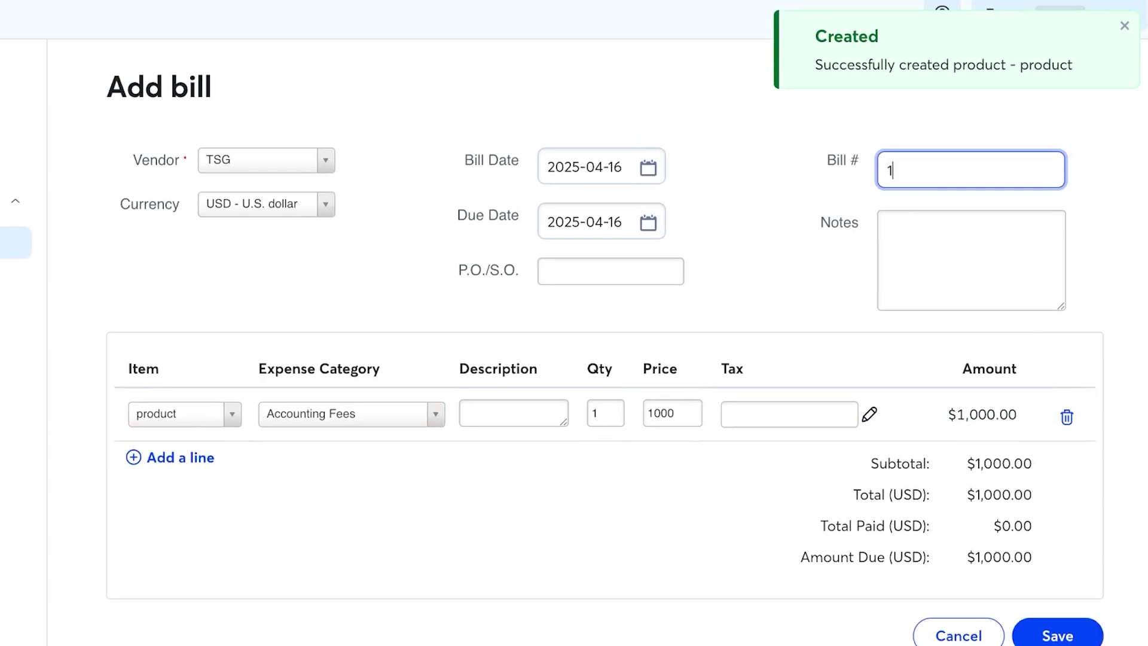
{"action": "left_click", "coordinate": [1040, 633]}
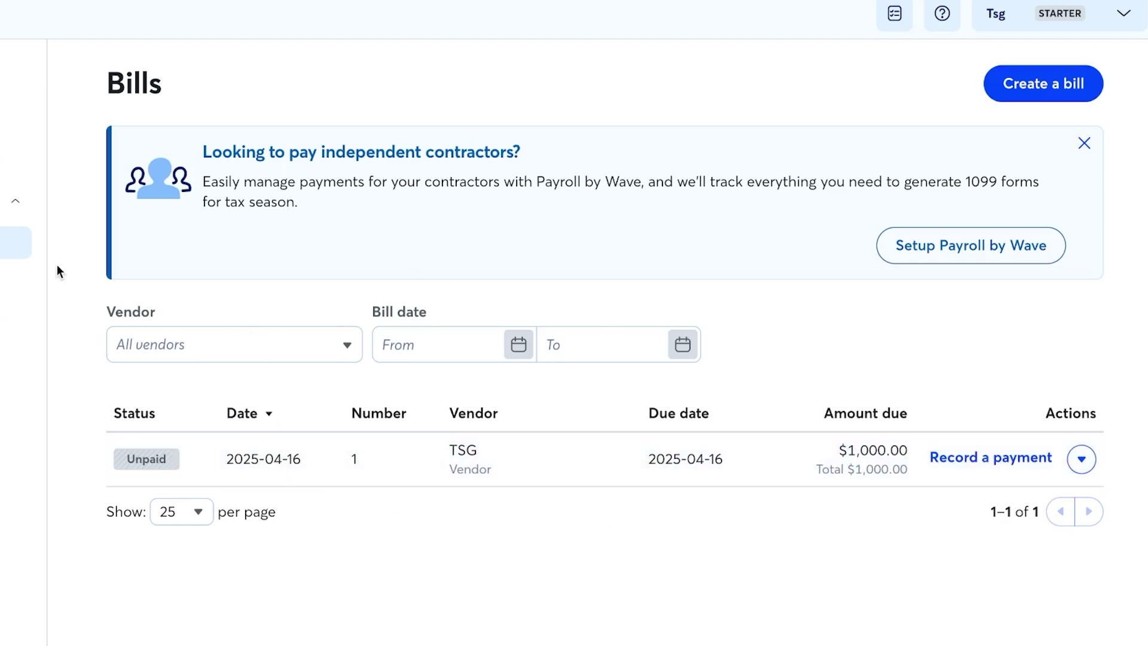
{"action": "left_click", "coordinate": [16, 202]}
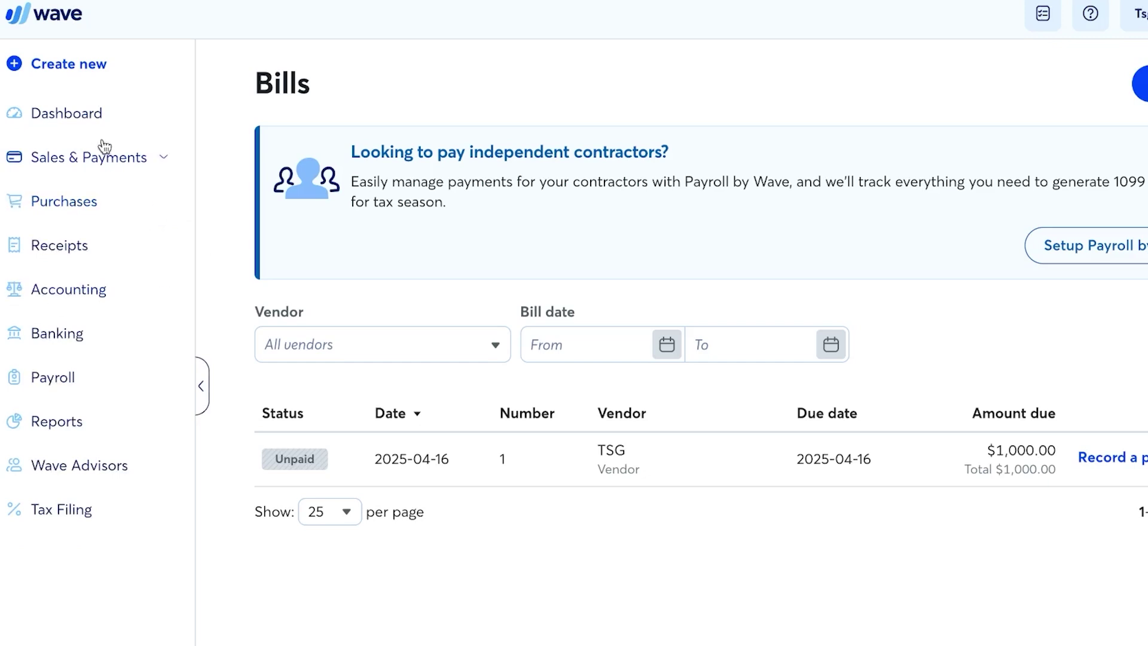
{"action": "left_click", "coordinate": [61, 255]}
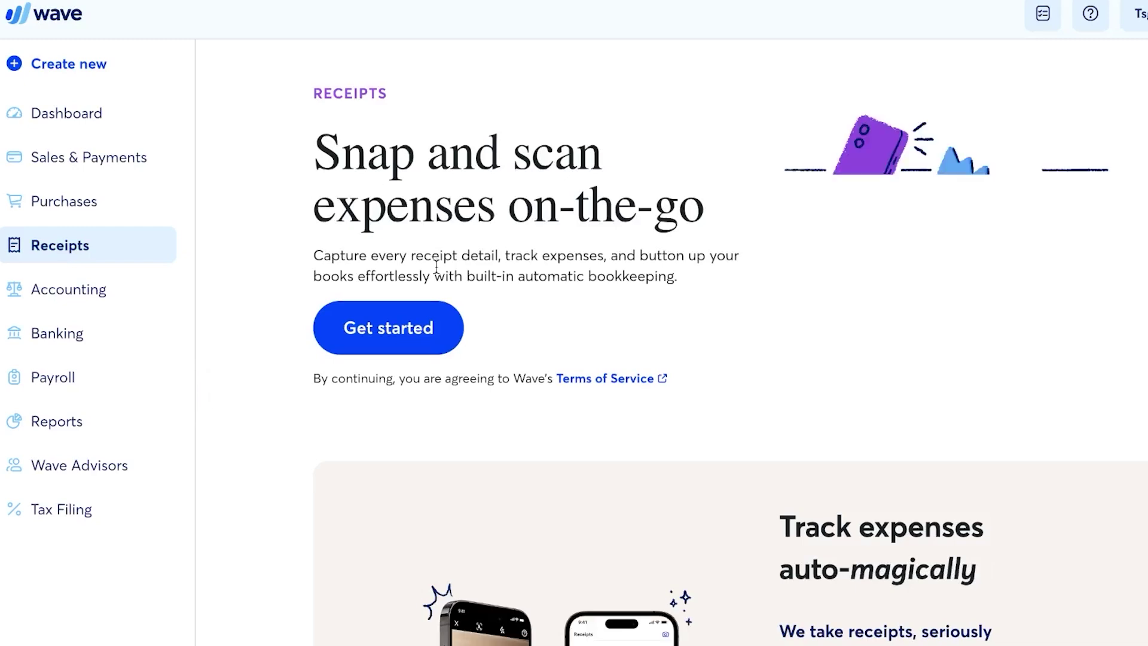
Step: Get started with Receipts, review its mobile, web and e-mail capture options, and expand Accounting
{"action": "left_click", "coordinate": [394, 335]}
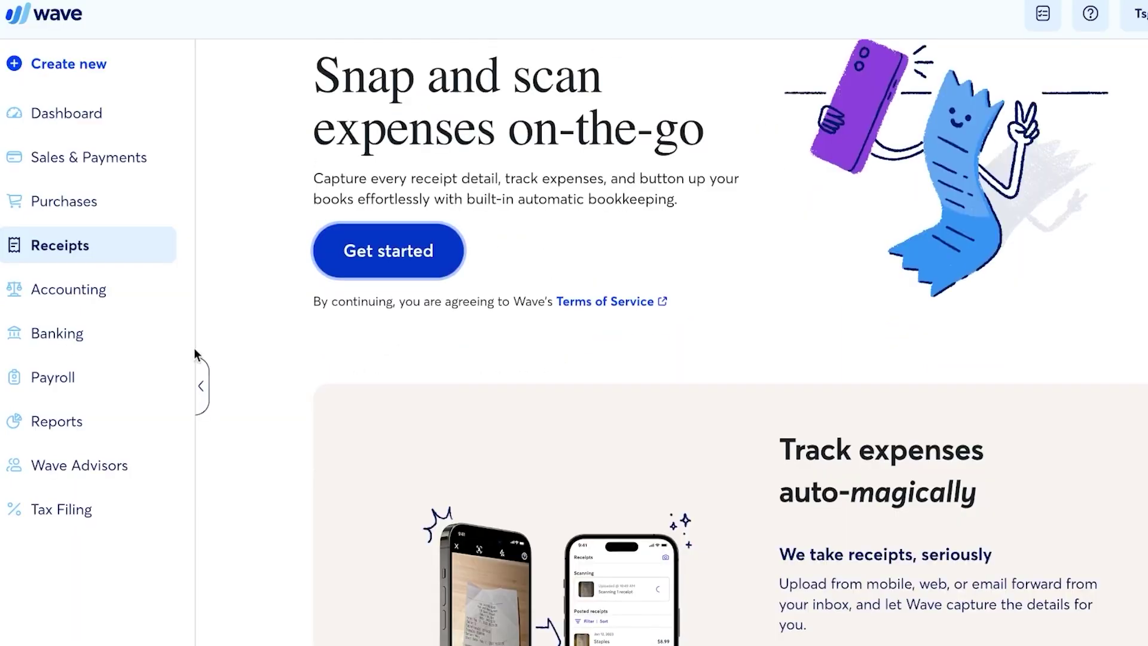
{"action": "scroll", "coordinate": [710, 359], "scroll_direction": "down", "scroll_amount": 10}
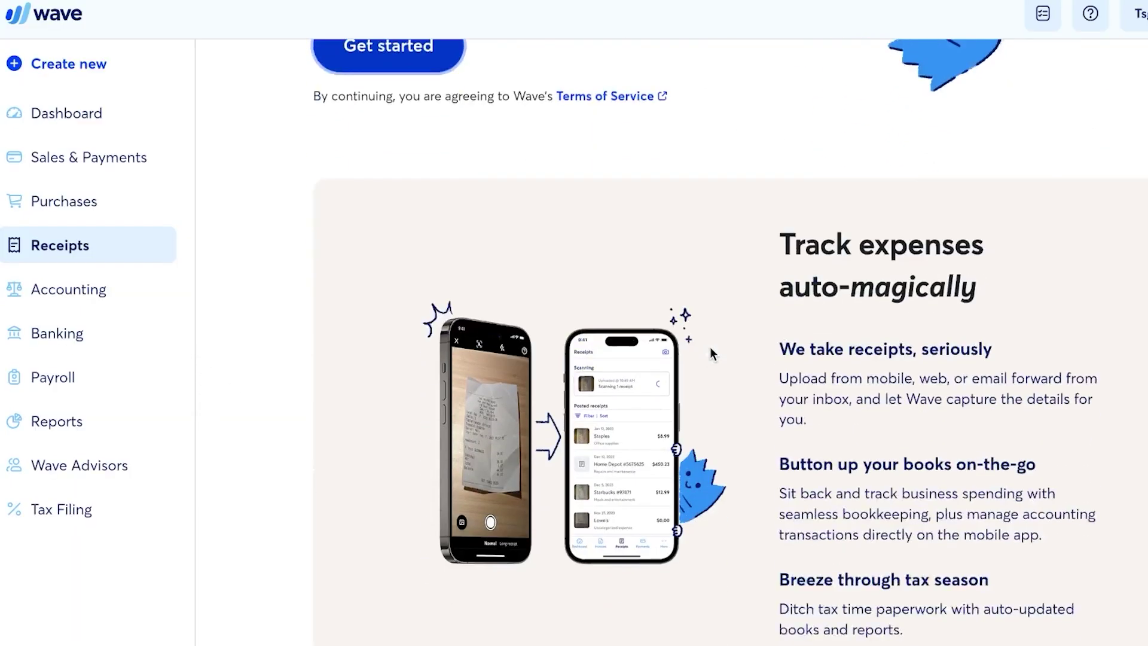
{"action": "scroll", "coordinate": [711, 342], "scroll_direction": "down", "scroll_amount": 4}
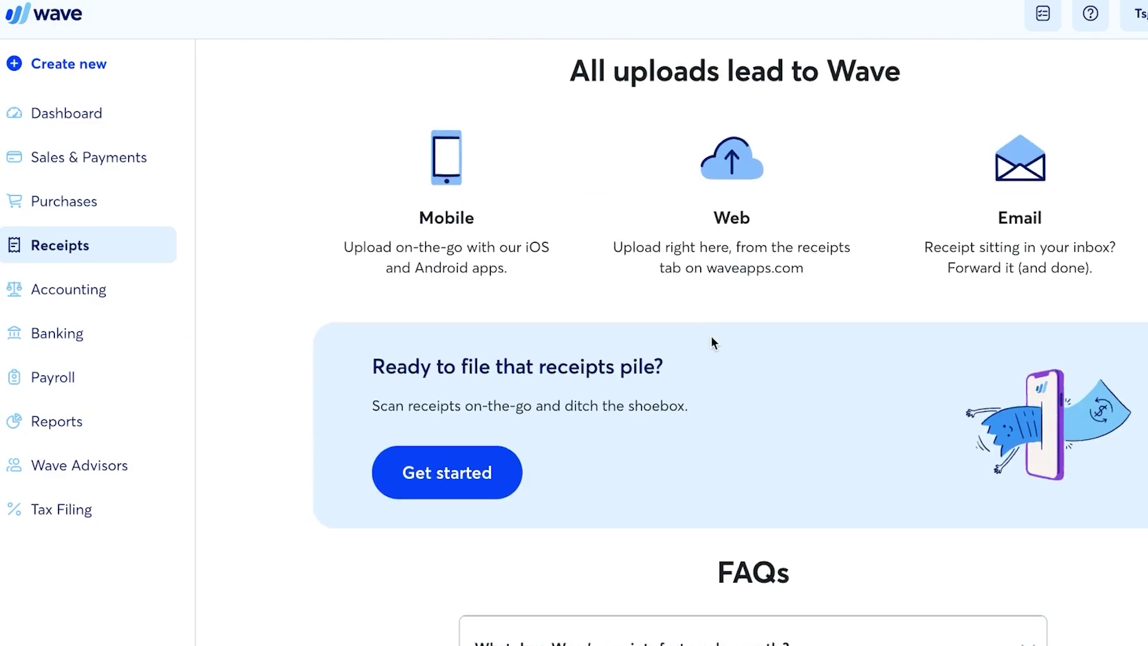
{"action": "scroll", "coordinate": [711, 337], "scroll_direction": "down", "scroll_amount": 6}
{"action": "scroll", "coordinate": [711, 339], "scroll_direction": "up", "scroll_amount": 9}
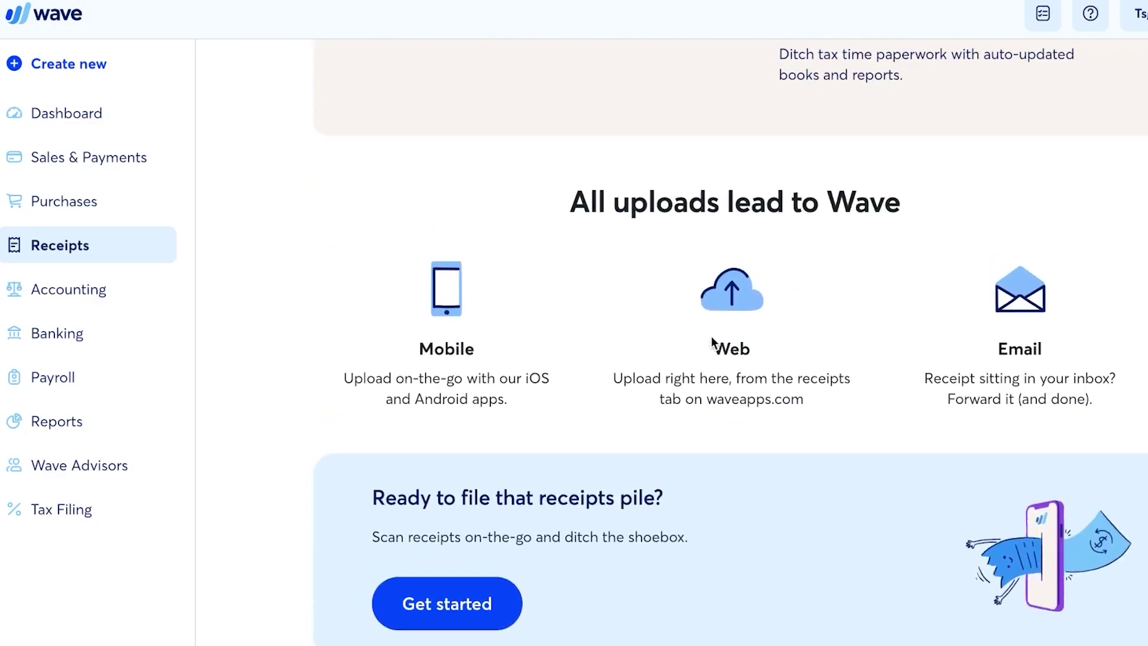
{"action": "scroll", "coordinate": [712, 338], "scroll_direction": "up", "scroll_amount": 12}
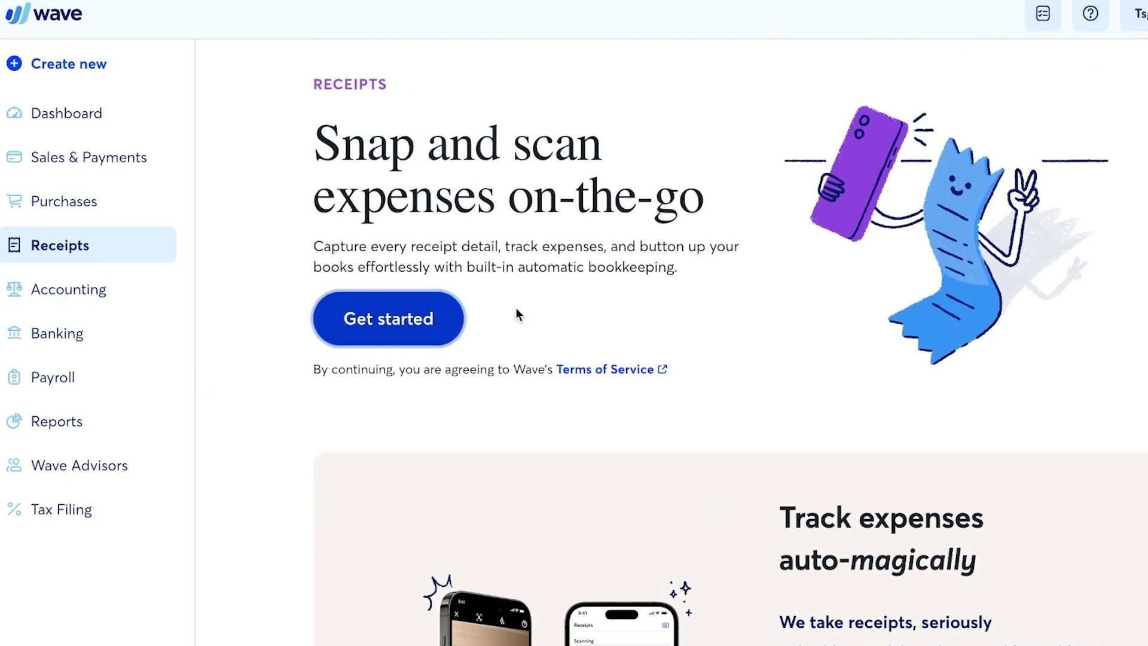
{"action": "scroll", "coordinate": [516, 307], "scroll_direction": "down", "scroll_amount": 6}
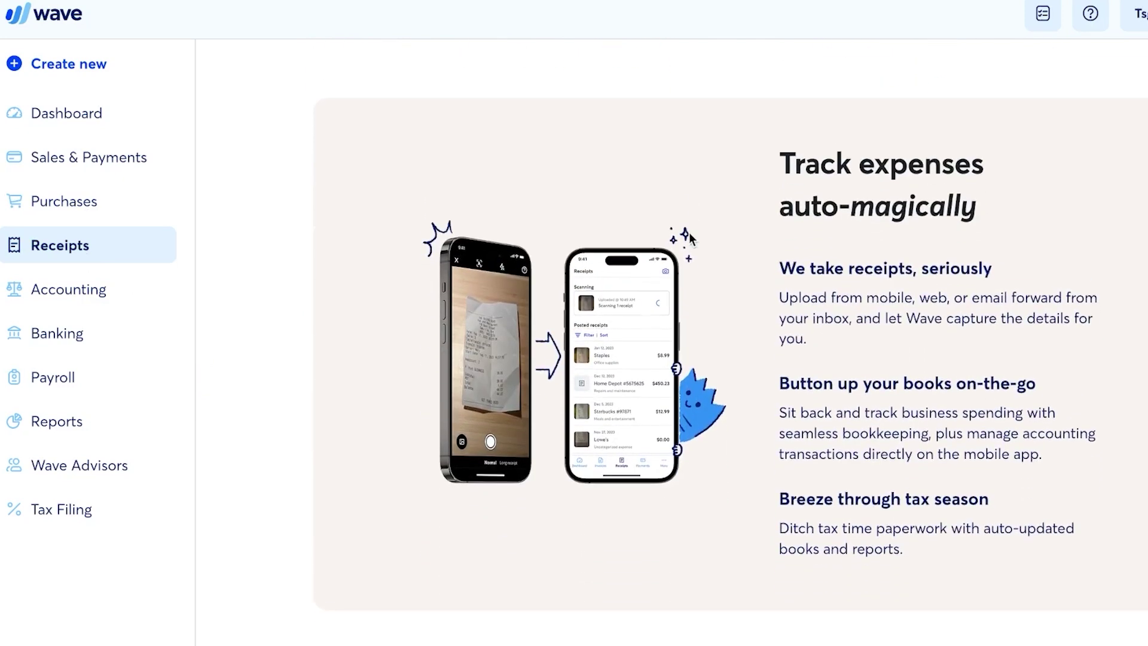
{"action": "scroll", "coordinate": [690, 239], "scroll_direction": "down", "scroll_amount": 1}
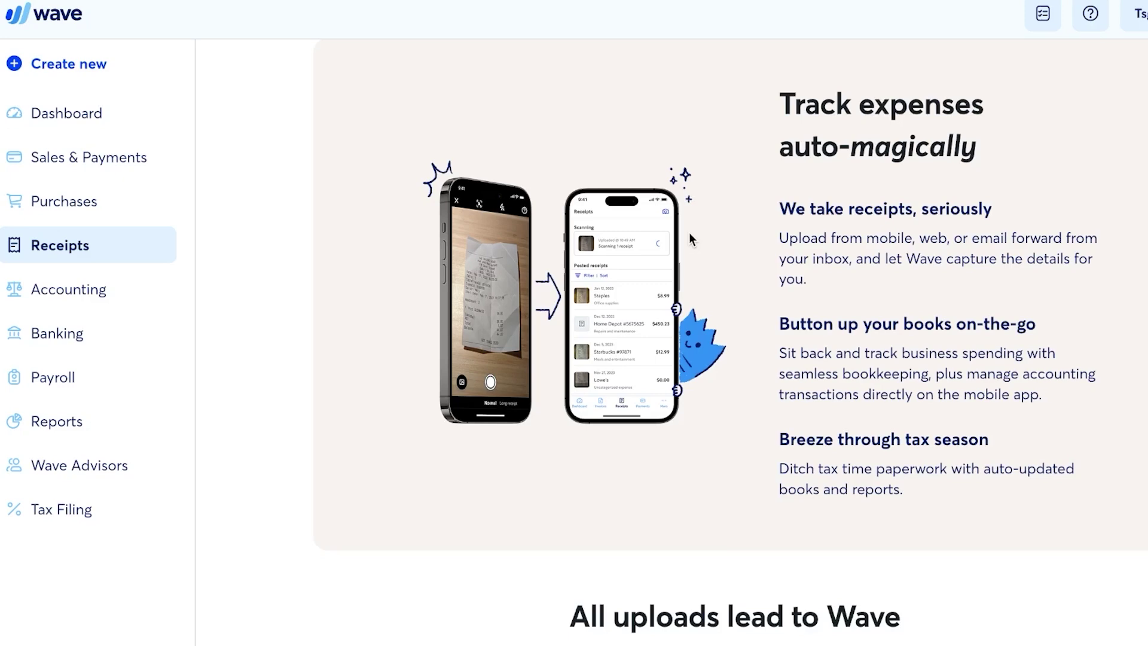
{"action": "scroll", "coordinate": [689, 234], "scroll_direction": "up", "scroll_amount": 7}
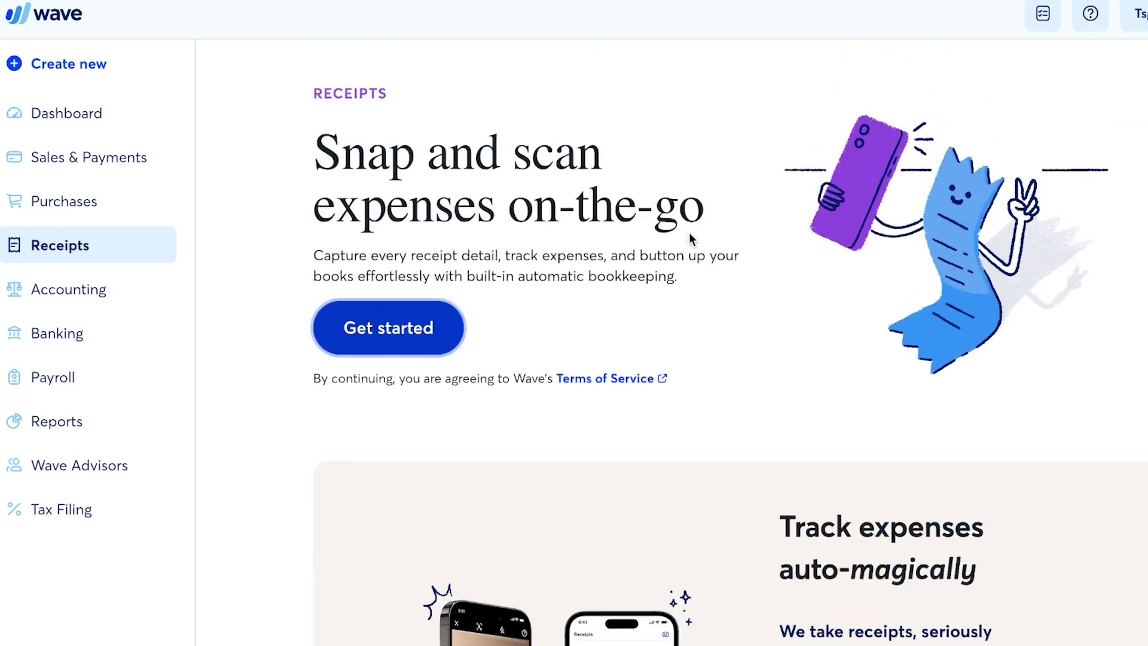
{"action": "left_click", "coordinate": [108, 302]}
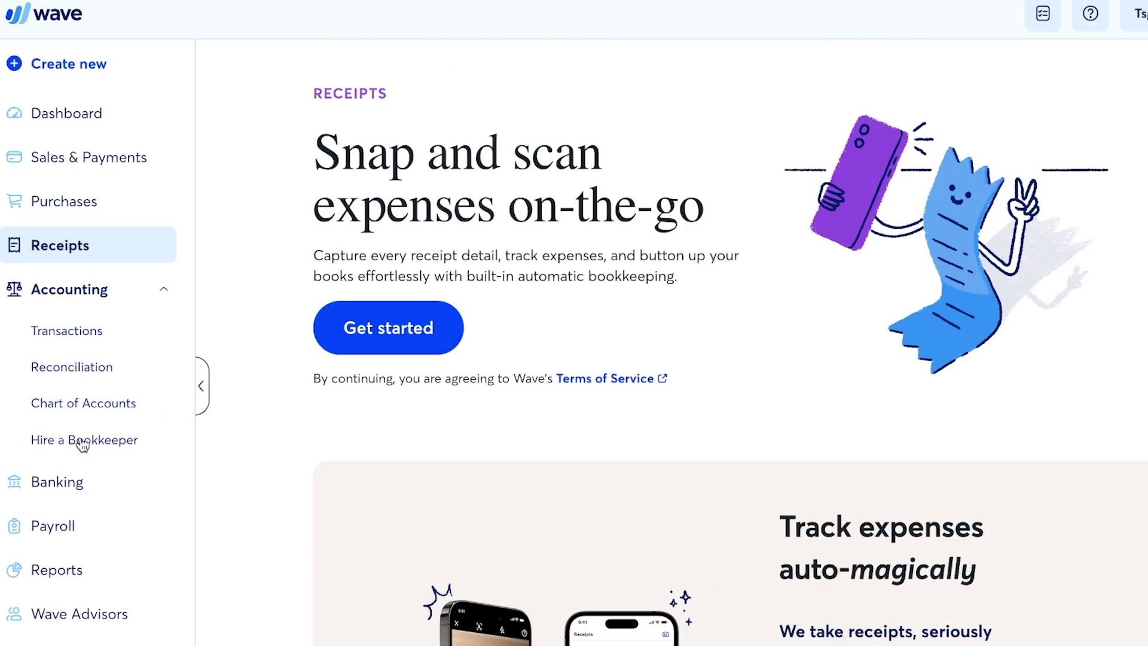
Step: Open Accounting > Transactions and review its automatic import, CSV upload and manual-entry options
{"action": "left_click", "coordinate": [63, 332]}
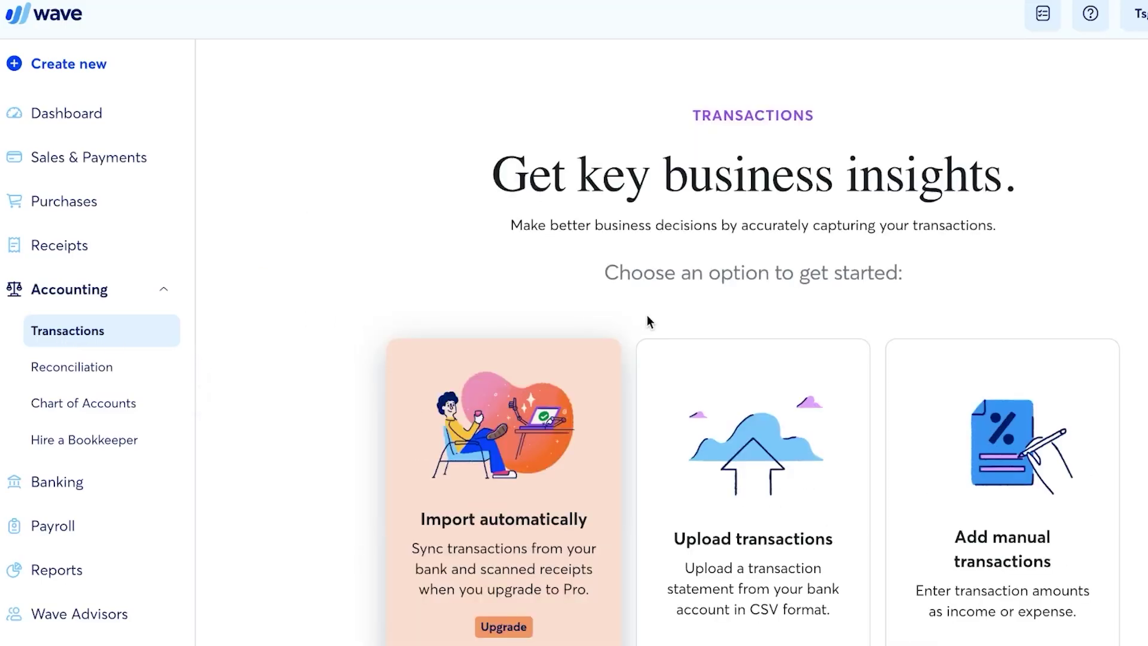
{"action": "scroll", "coordinate": [647, 315], "scroll_direction": "down", "scroll_amount": 3}
{"action": "scroll", "coordinate": [649, 320], "scroll_direction": "up", "scroll_amount": 3}
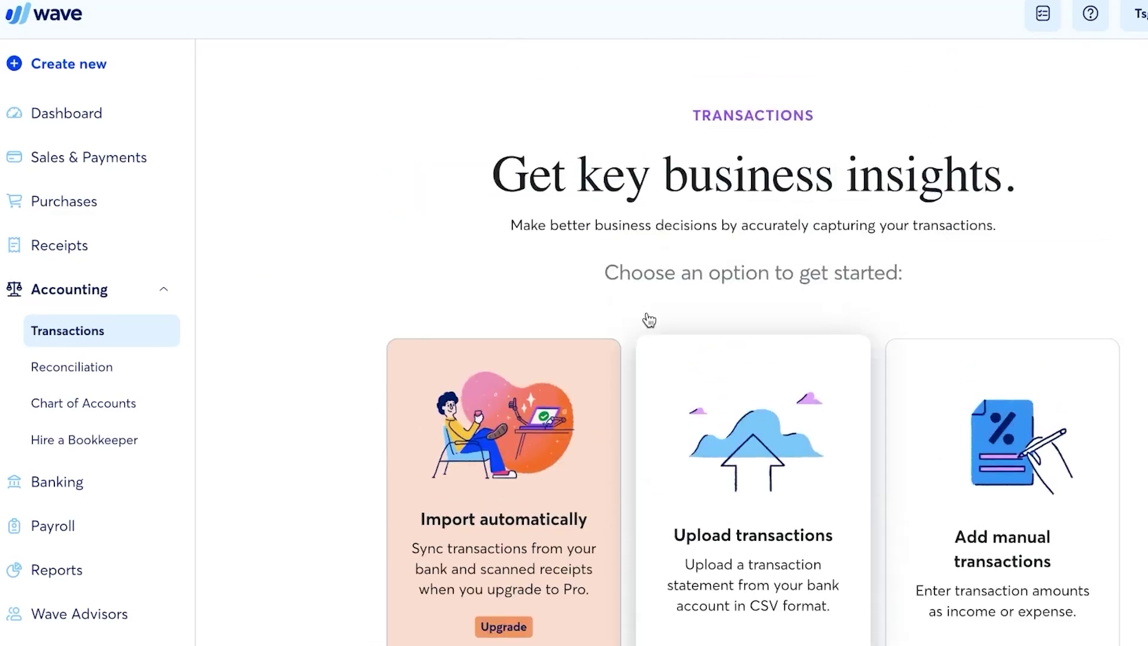
{"action": "scroll", "coordinate": [649, 320], "scroll_direction": "down", "scroll_amount": 2}
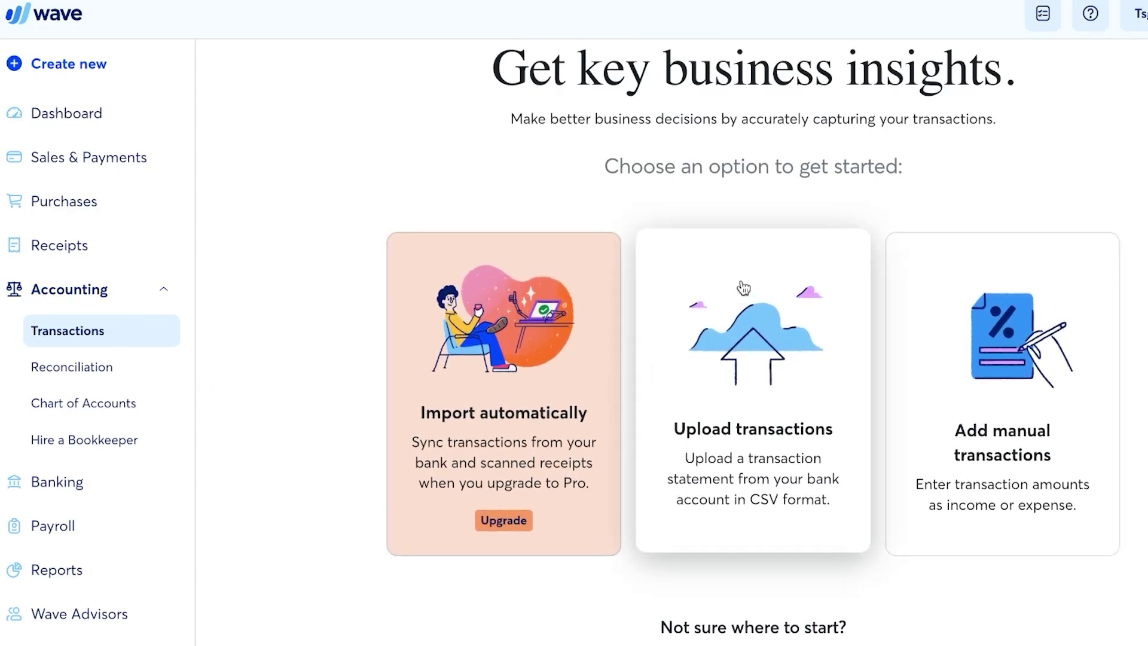
{"action": "left_click", "coordinate": [747, 411]}
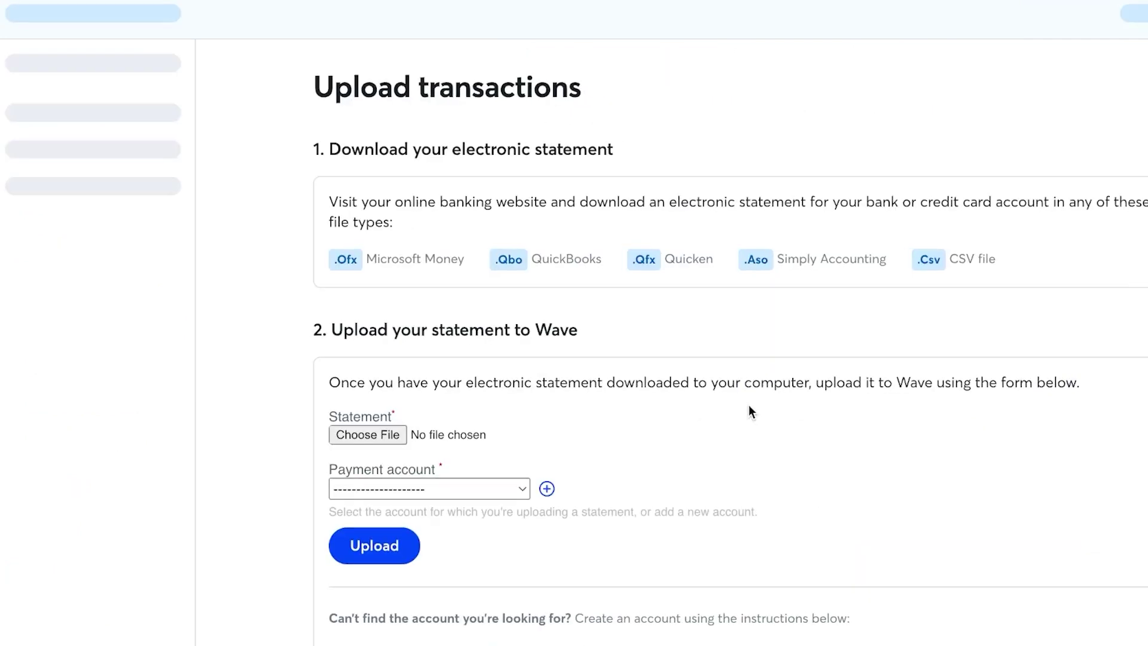
{"action": "scroll", "coordinate": [557, 466], "scroll_direction": "down", "scroll_amount": 5}
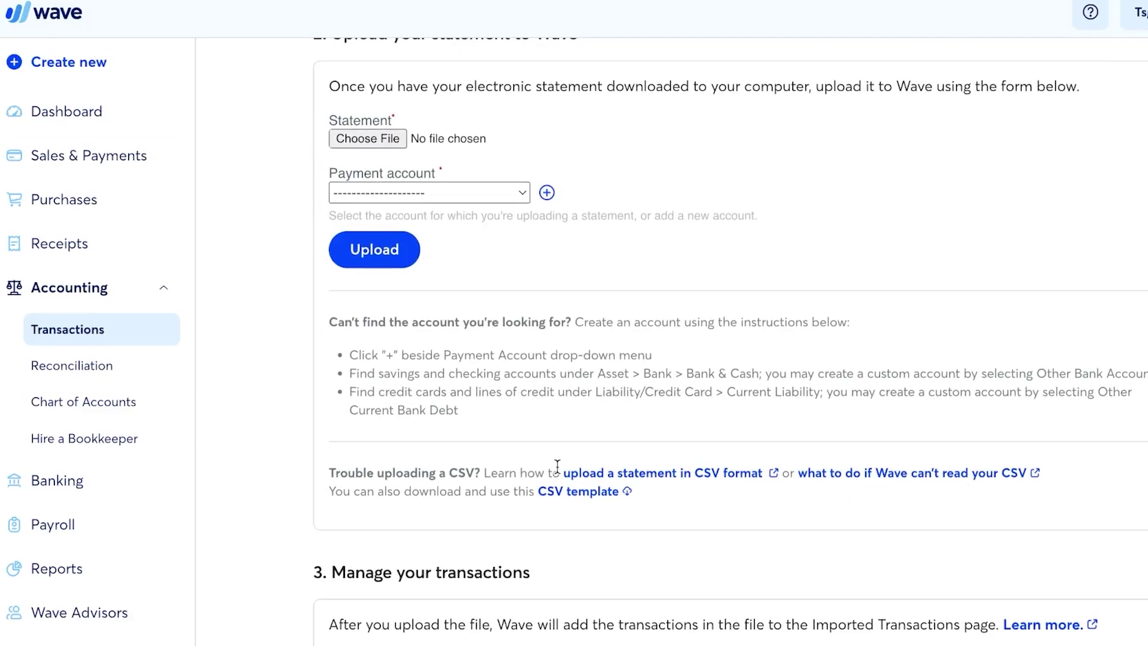
{"action": "left_click", "coordinate": [473, 192]}
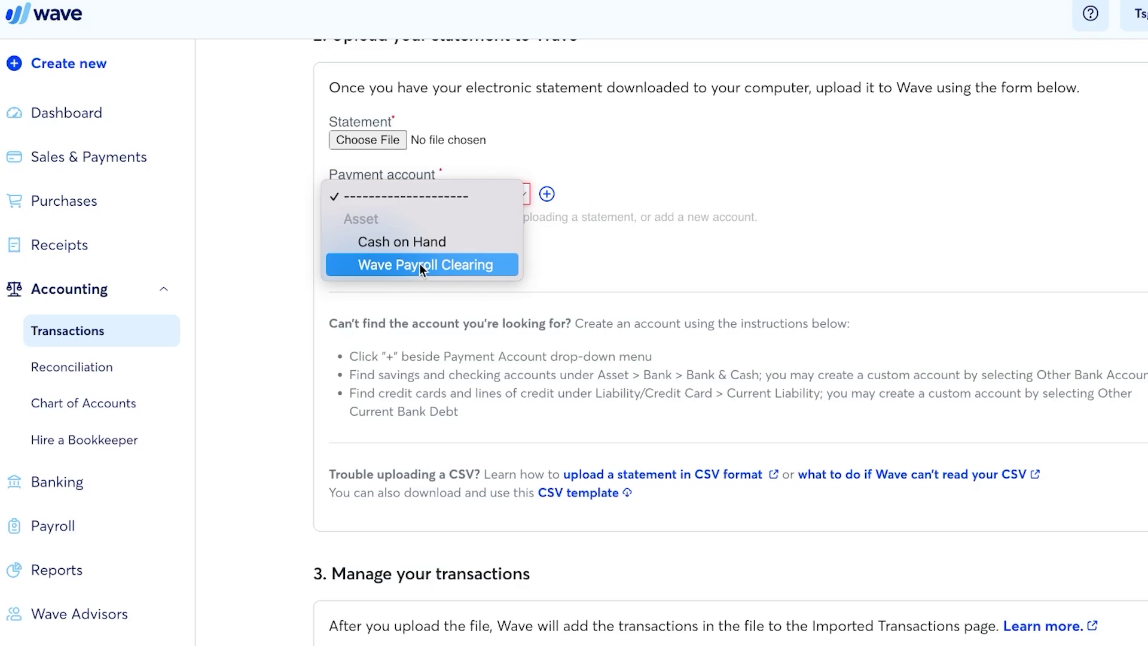
{"action": "left_click", "coordinate": [676, 170]}
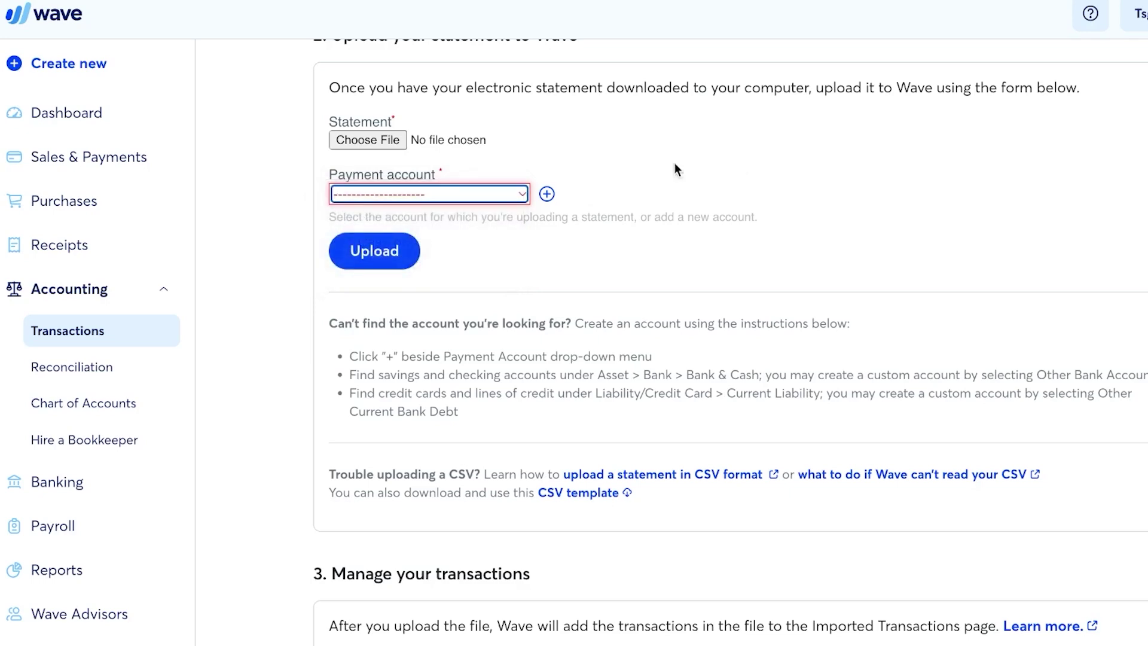
{"action": "left_click", "coordinate": [403, 142]}
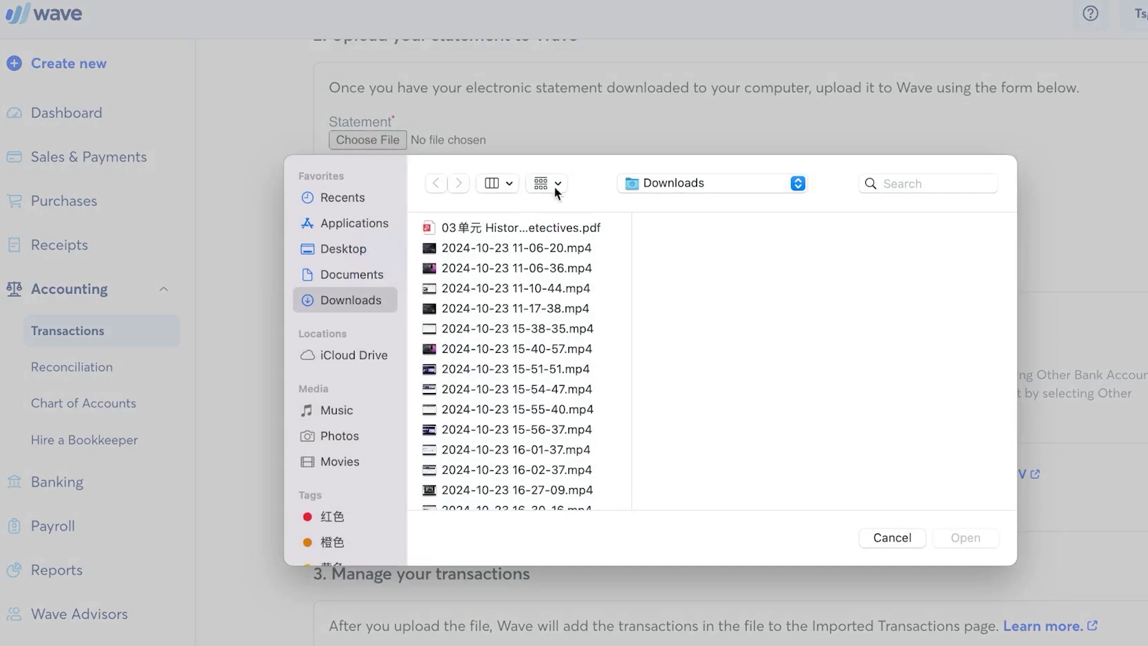
{"action": "left_click", "coordinate": [885, 537]}
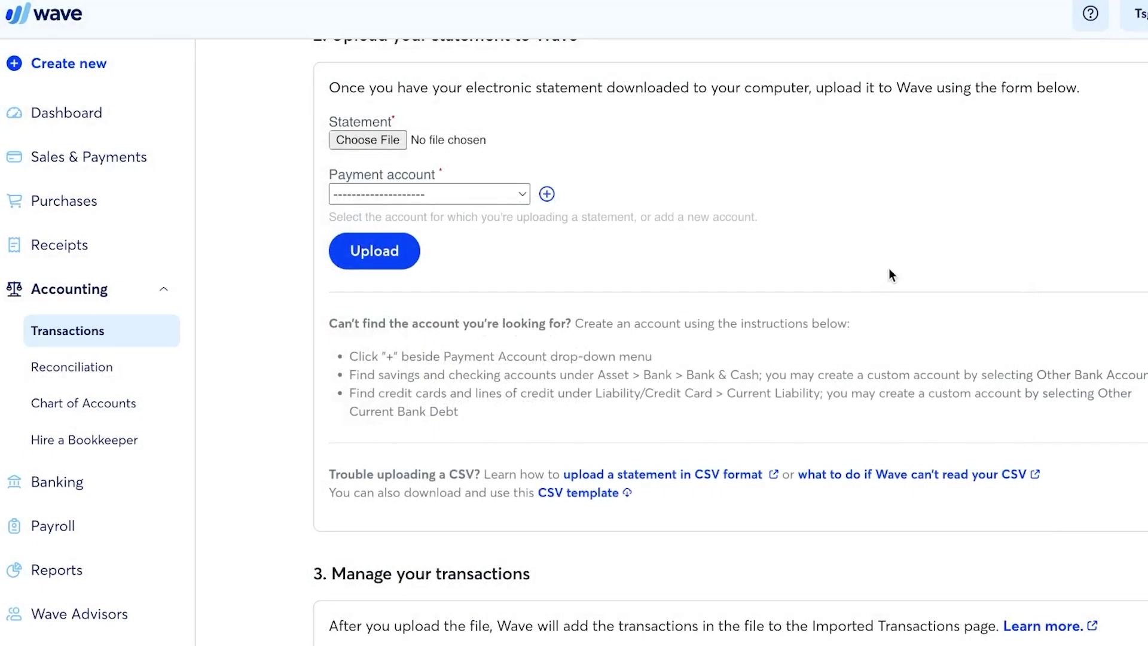
{"action": "scroll", "coordinate": [888, 269], "scroll_direction": "up", "scroll_amount": 5}
{"action": "left_click", "coordinate": [153, 338]}
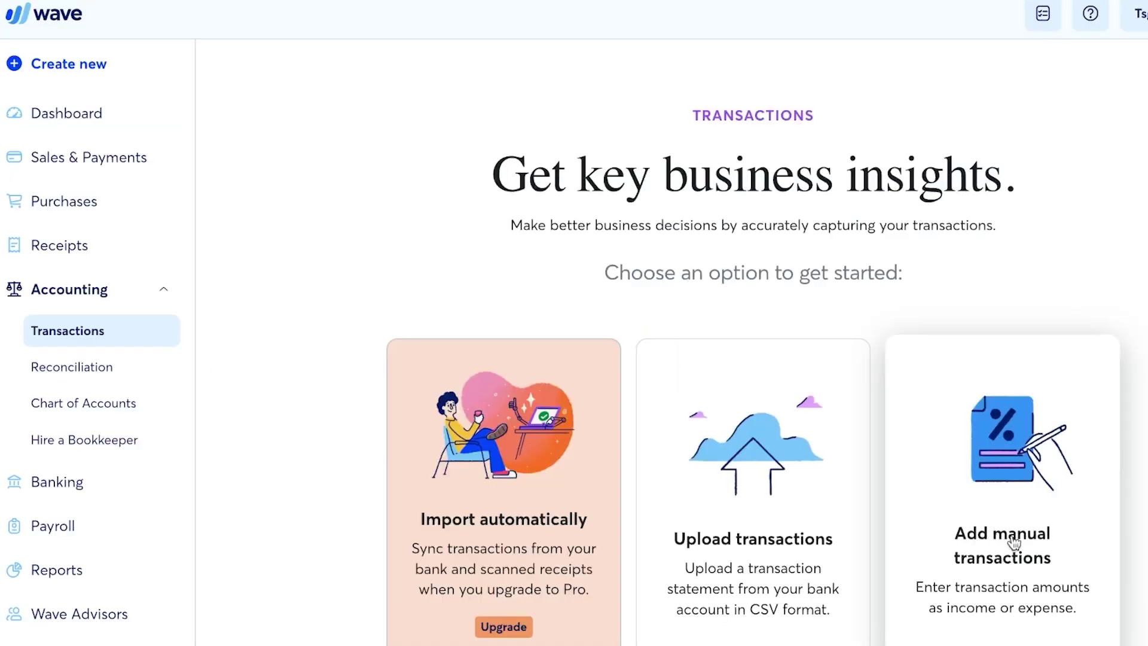
Step: Start a manual transaction dated 2025-04-16 on the Cash on Hand account
{"action": "left_click", "coordinate": [1017, 402]}
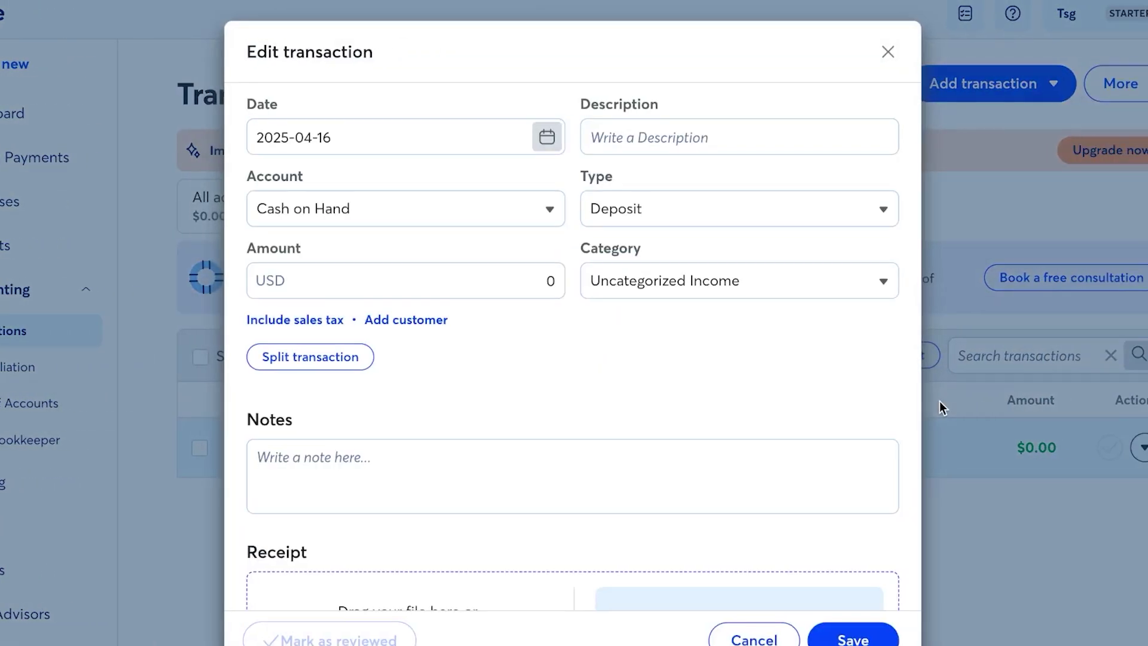
{"action": "left_click", "coordinate": [438, 135]}
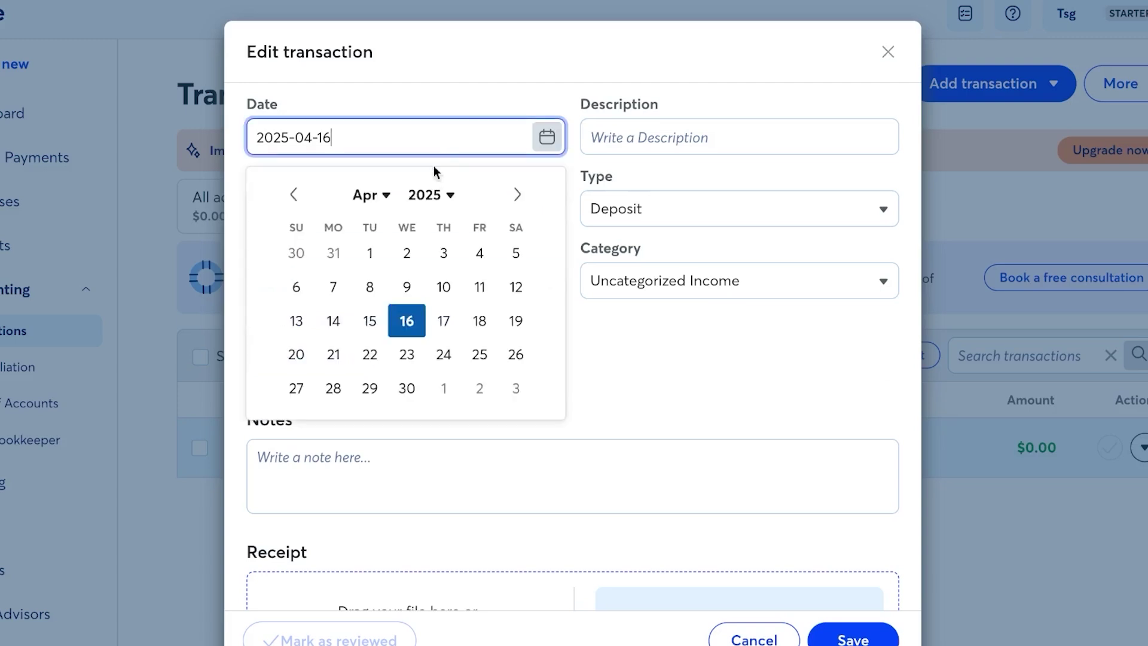
{"action": "left_click", "coordinate": [406, 323]}
{"action": "left_click", "coordinate": [484, 205]}
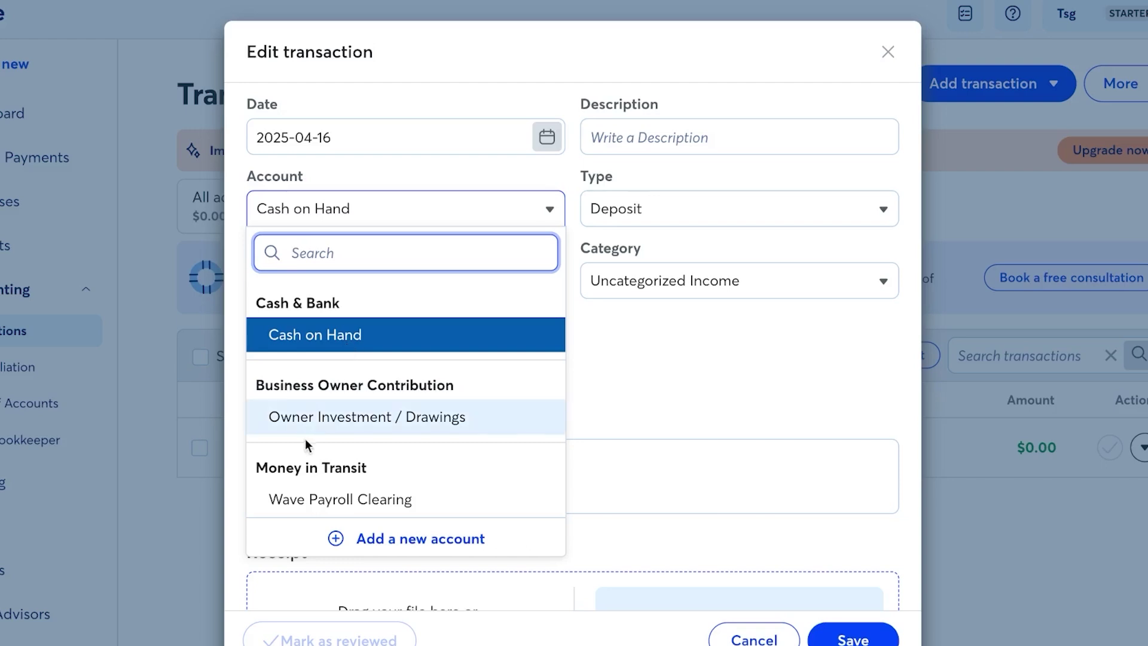
{"action": "scroll", "coordinate": [347, 435], "scroll_direction": "down", "scroll_amount": 3}
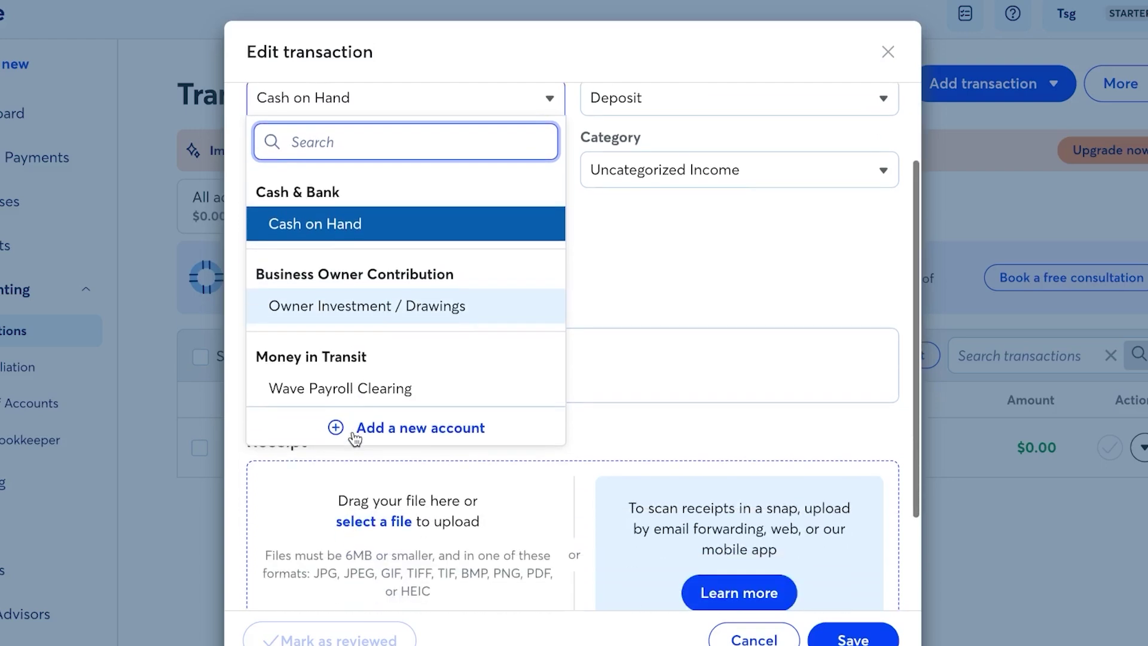
{"action": "scroll", "coordinate": [350, 434], "scroll_direction": "up", "scroll_amount": 3}
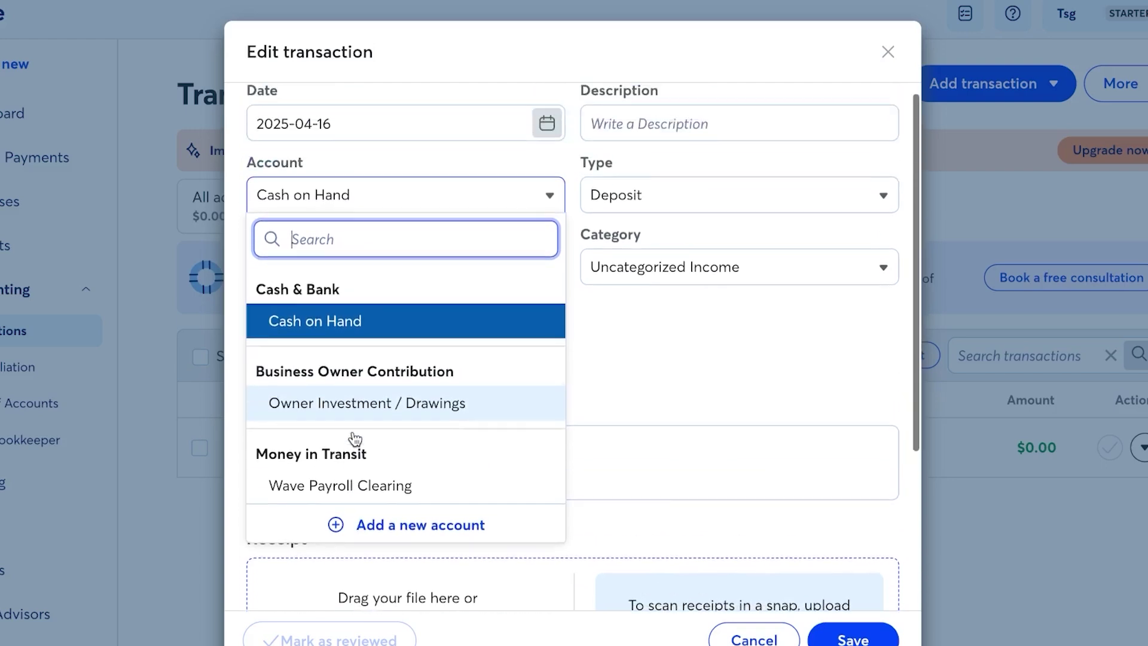
{"action": "left_click", "coordinate": [374, 326]}
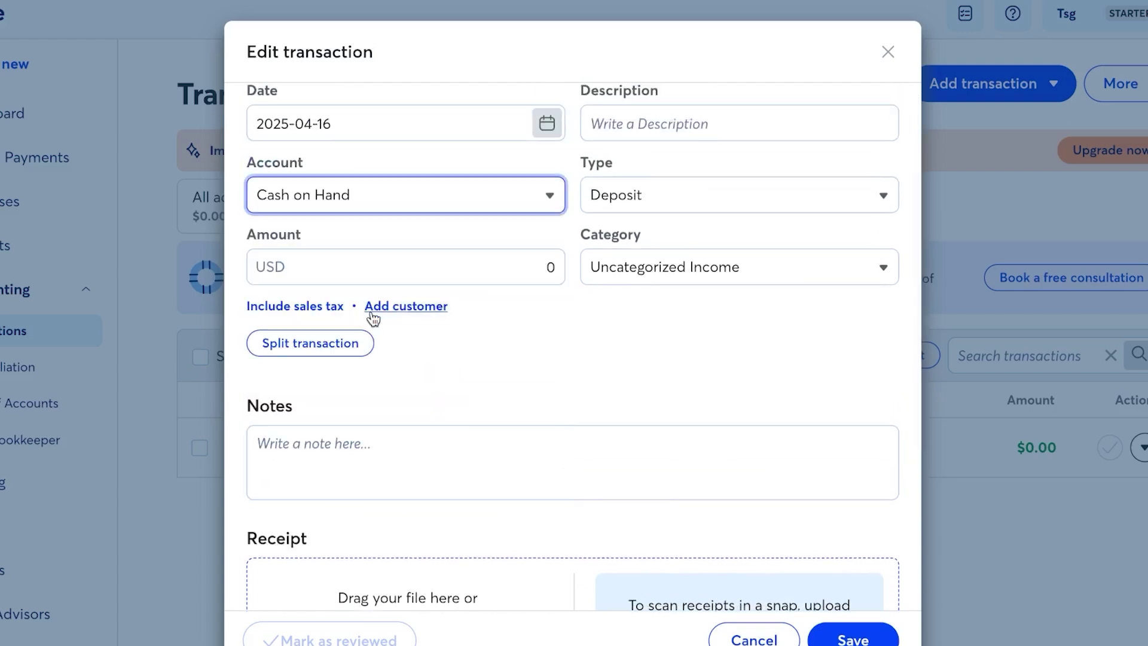
Step: Enter 300 as the amount and 'test' as the description, then open the Type choice
{"action": "left_click", "coordinate": [521, 275]}
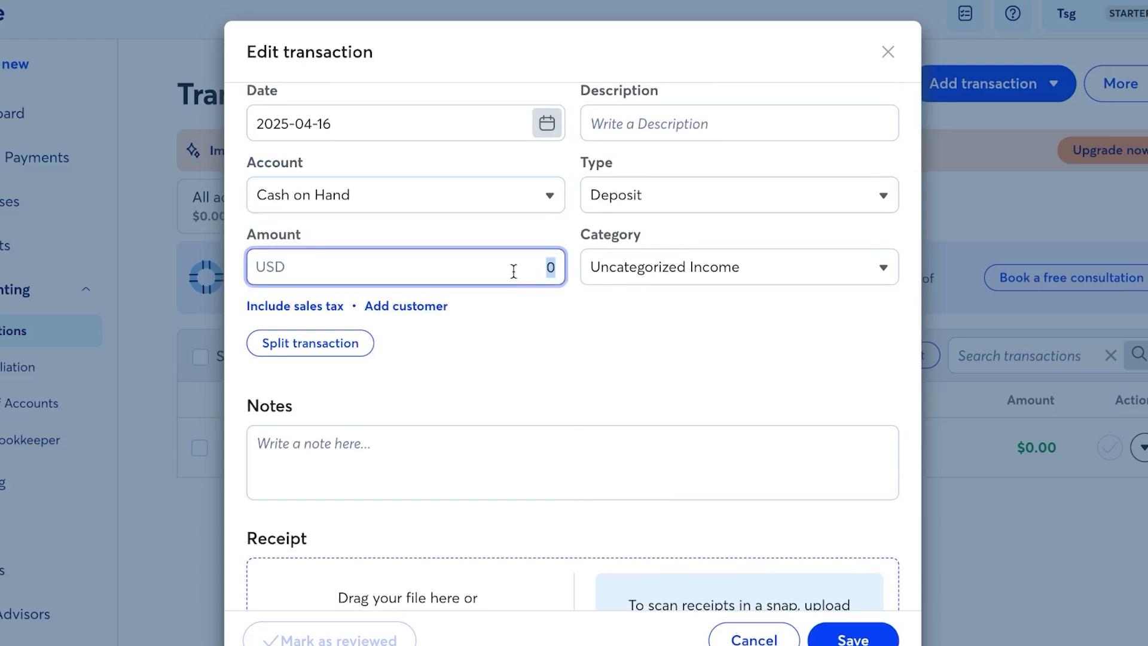
{"action": "type", "text": "300"}
{"action": "left_click", "coordinate": [775, 122]}
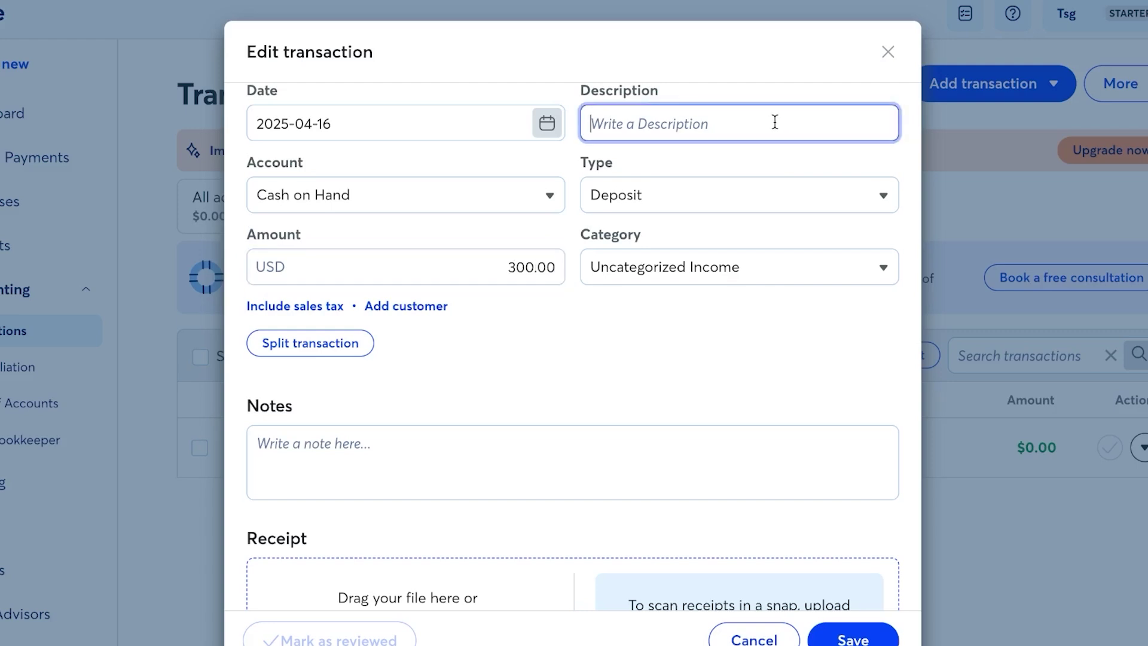
{"action": "type", "text": "test"}
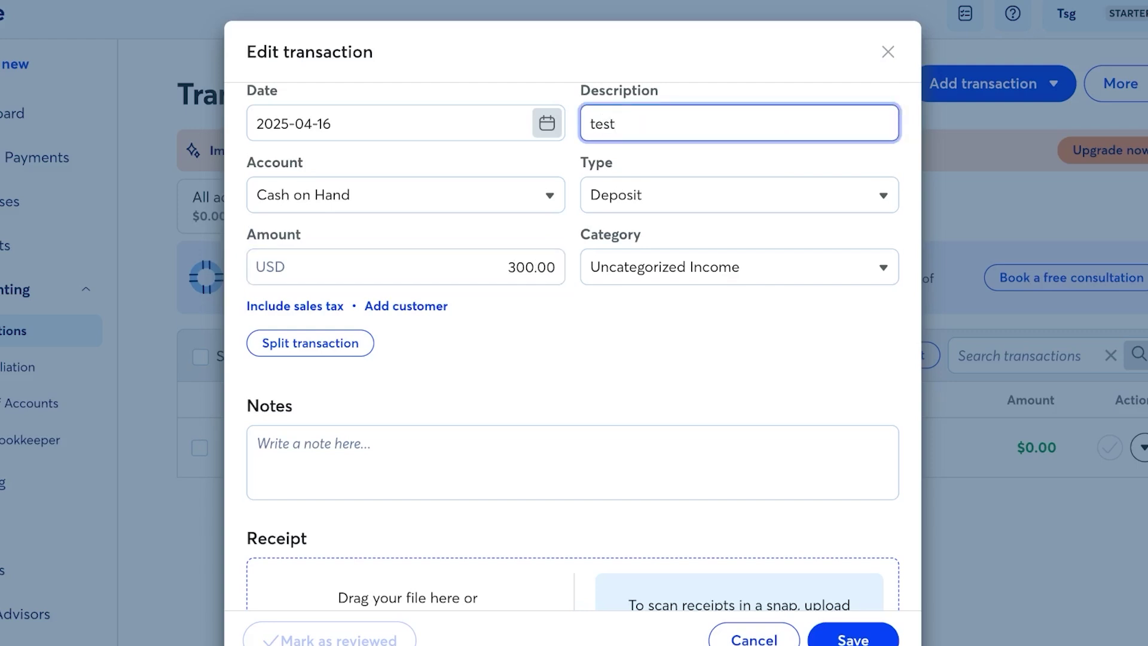
{"action": "left_click", "coordinate": [777, 198]}
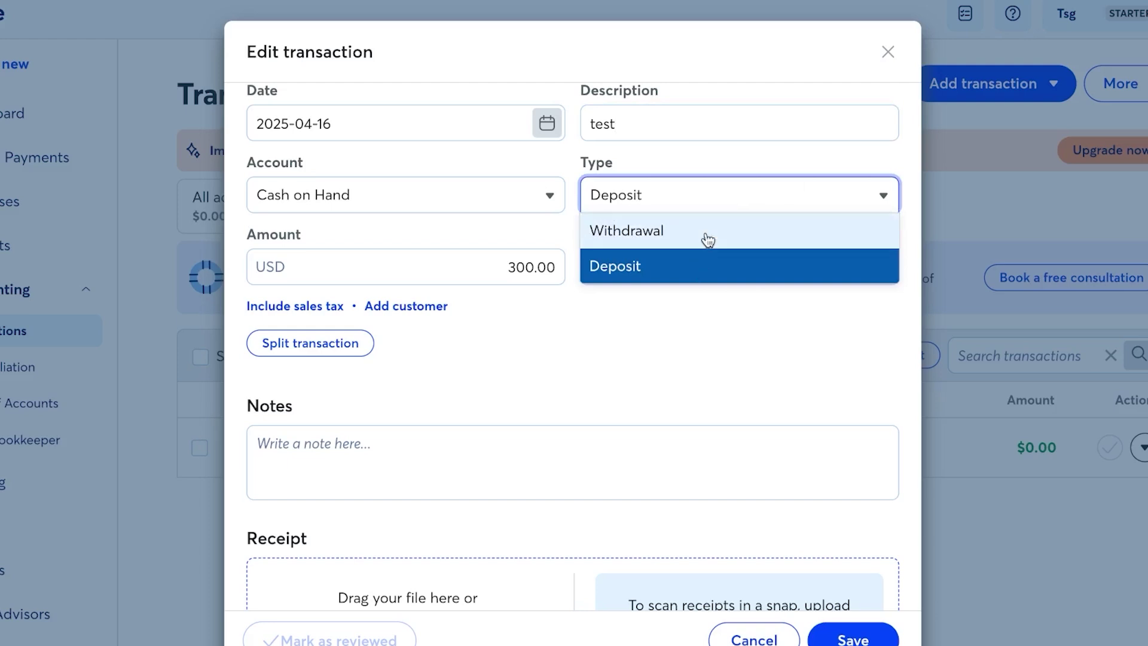
{"action": "left_click", "coordinate": [686, 269]}
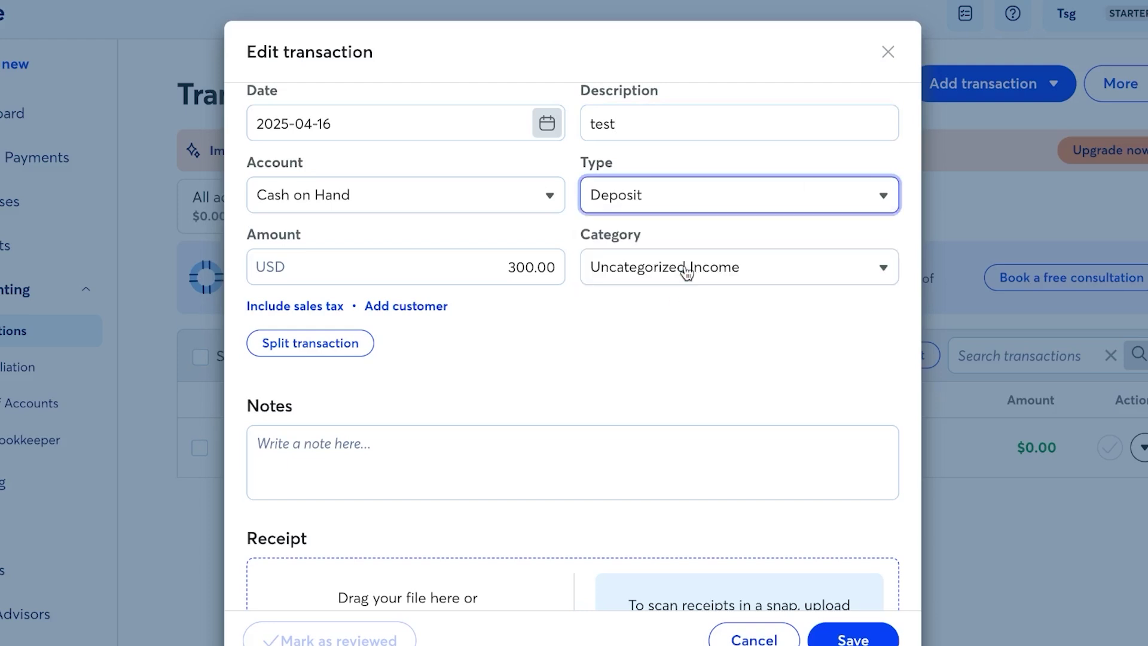
{"action": "left_click", "coordinate": [682, 273]}
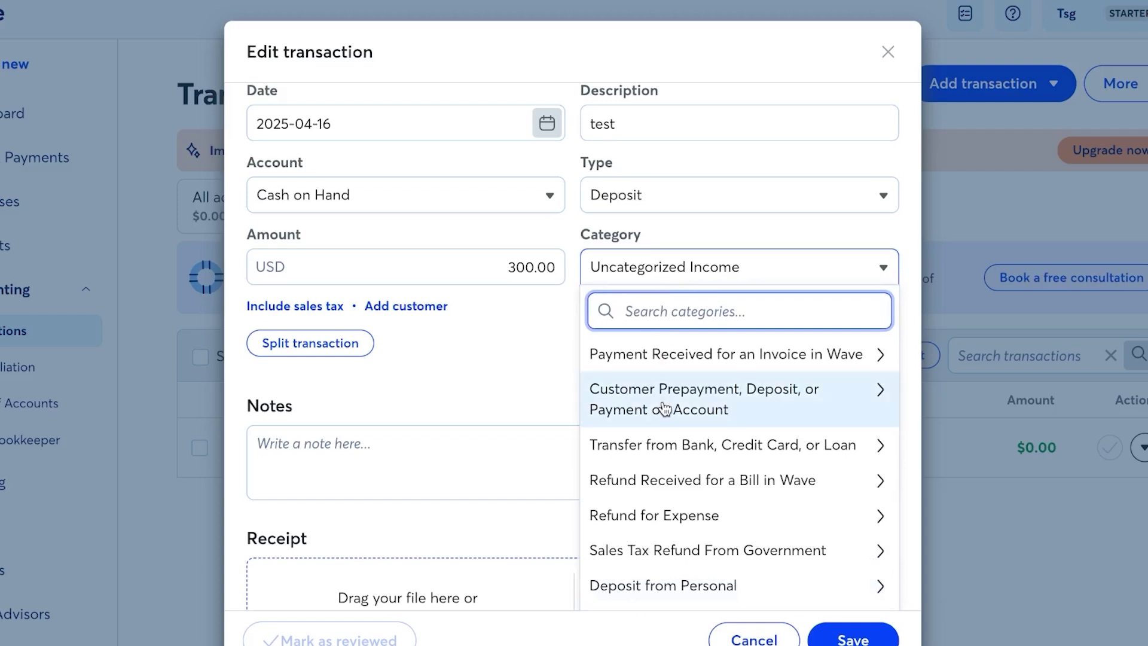
{"action": "scroll", "coordinate": [697, 479], "scroll_direction": "down", "scroll_amount": 2}
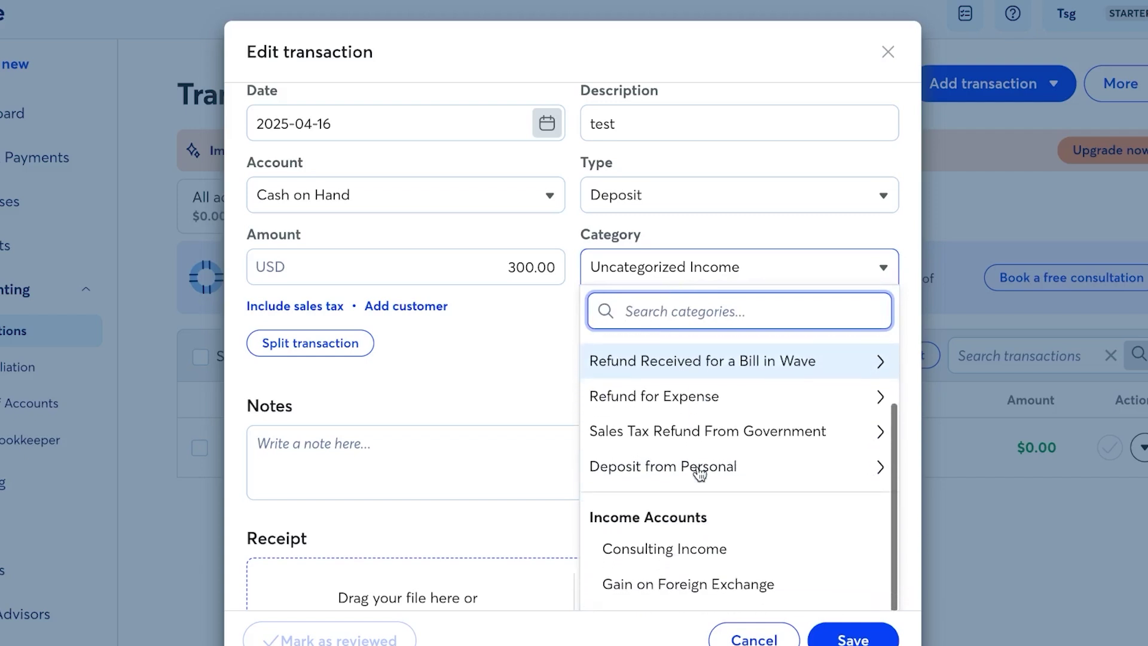
{"action": "scroll", "coordinate": [698, 471], "scroll_direction": "down", "scroll_amount": 6}
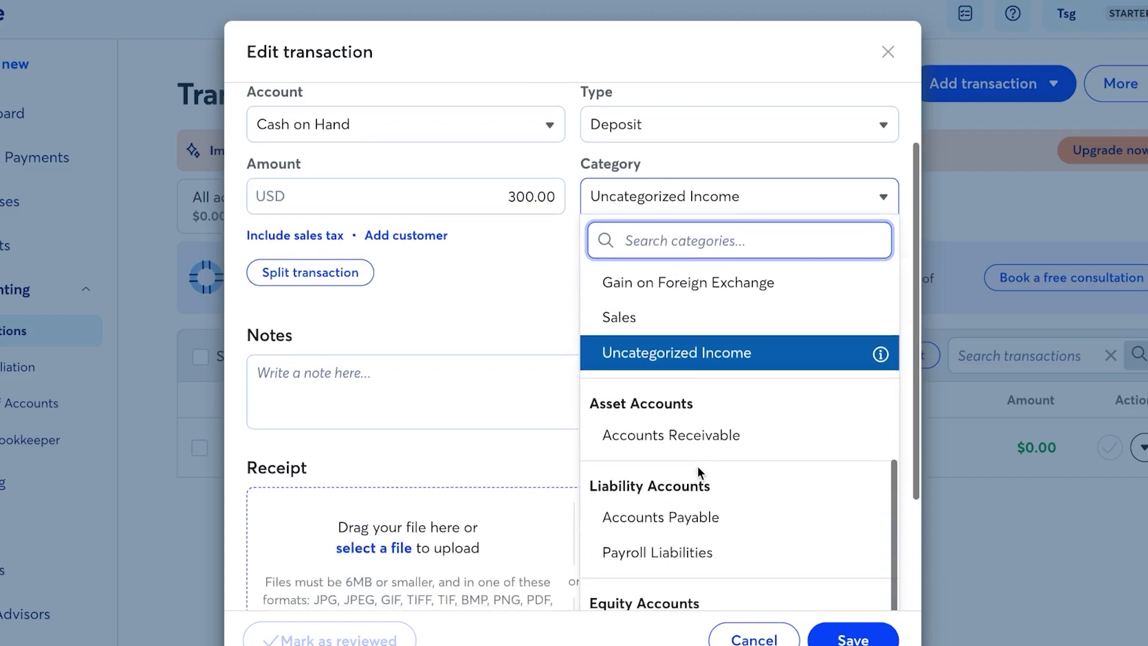
{"action": "scroll", "coordinate": [698, 472], "scroll_direction": "down", "scroll_amount": 3}
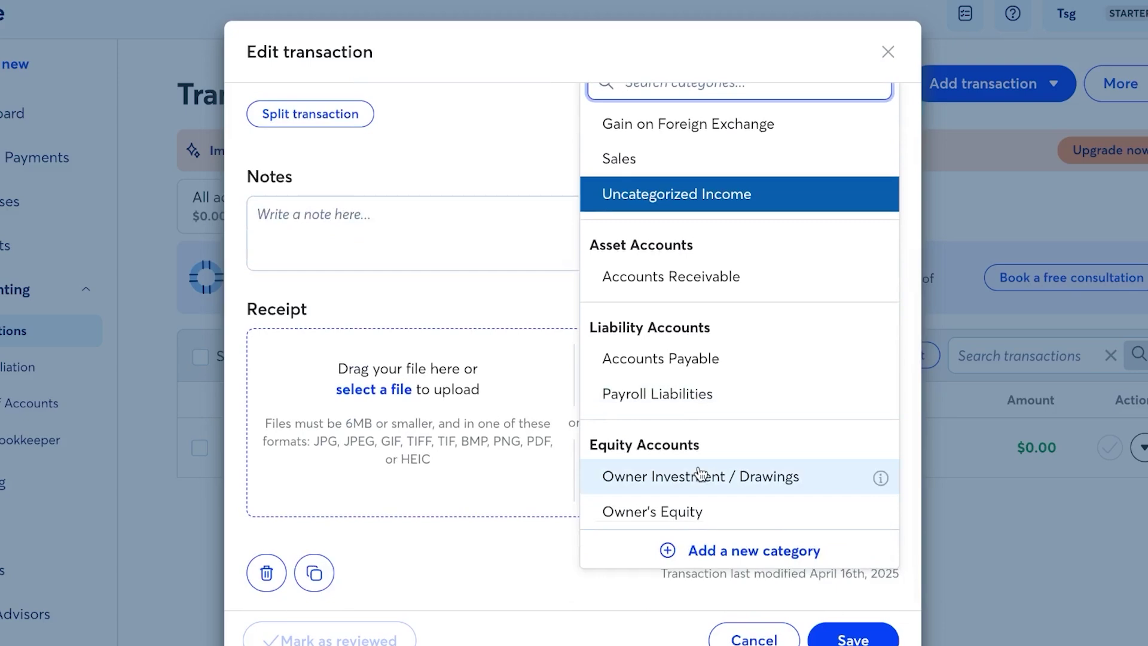
{"action": "scroll", "coordinate": [700, 472], "scroll_direction": "up", "scroll_amount": 8}
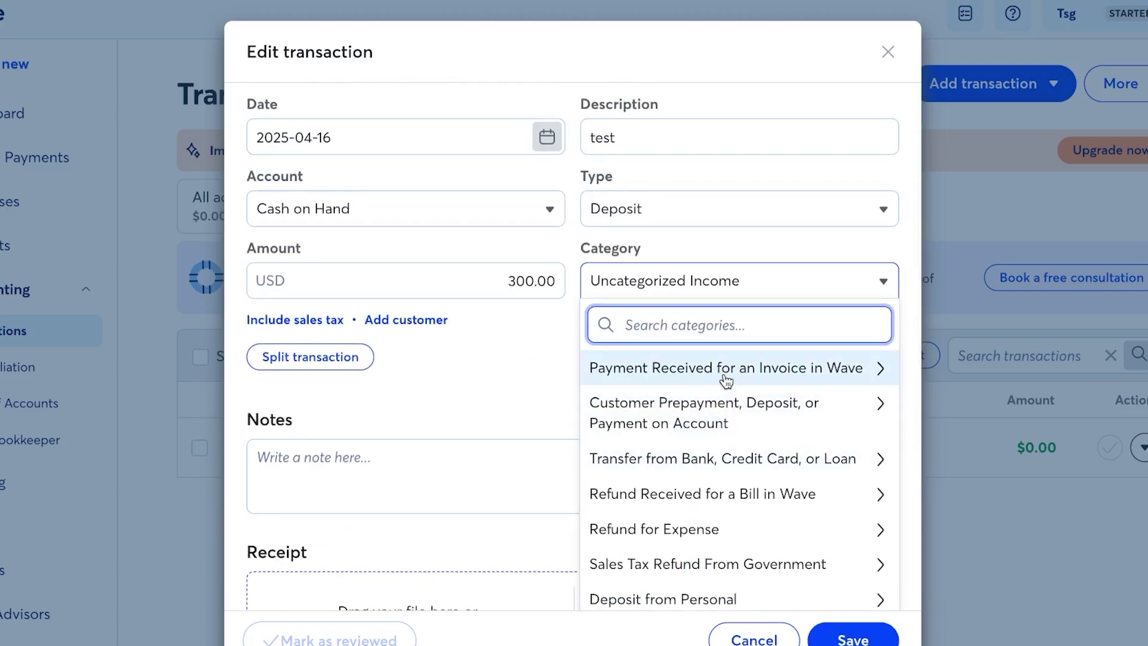
{"action": "left_click", "coordinate": [725, 377]}
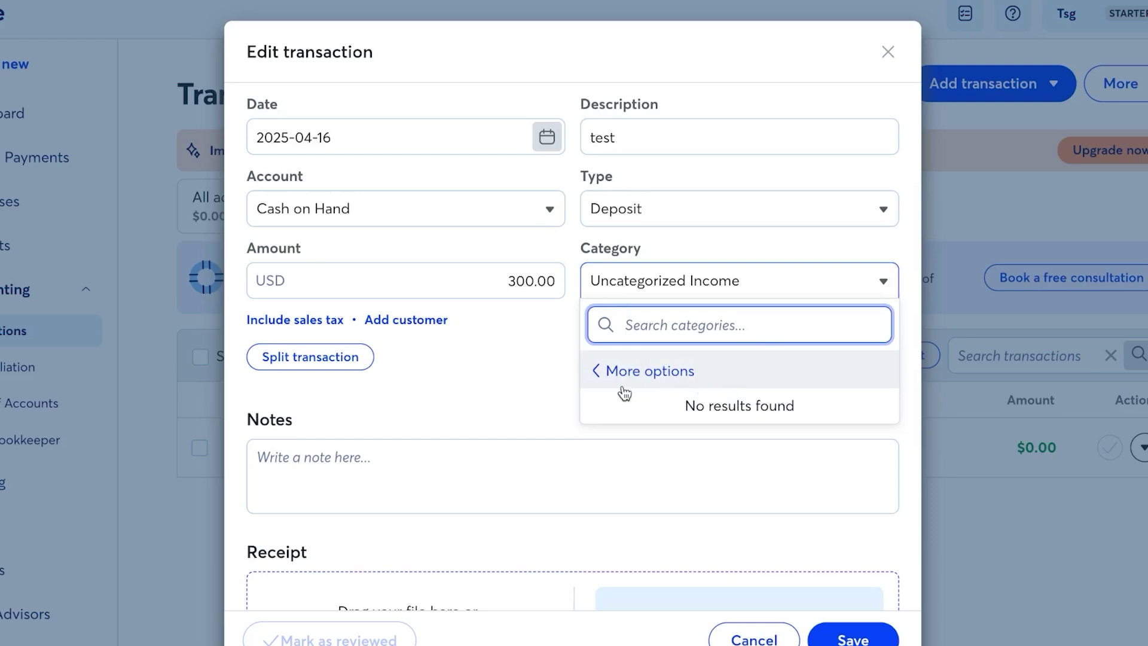
{"action": "left_click", "coordinate": [484, 379]}
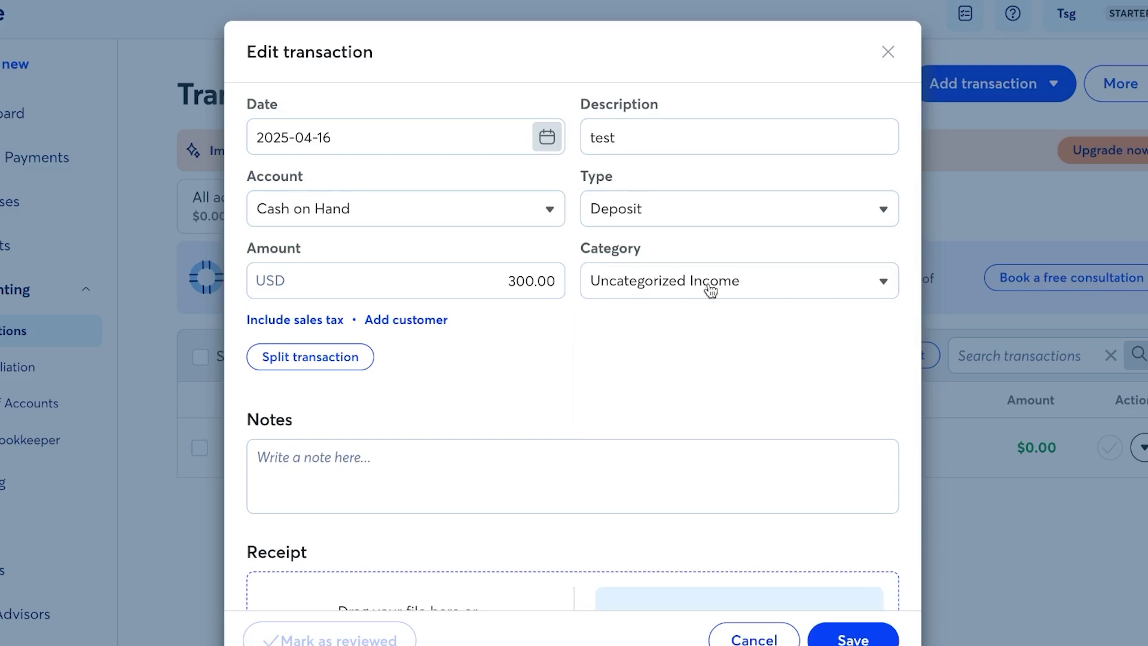
{"action": "left_click", "coordinate": [383, 460]}
{"action": "scroll", "coordinate": [383, 459], "scroll_direction": "down", "scroll_amount": 4}
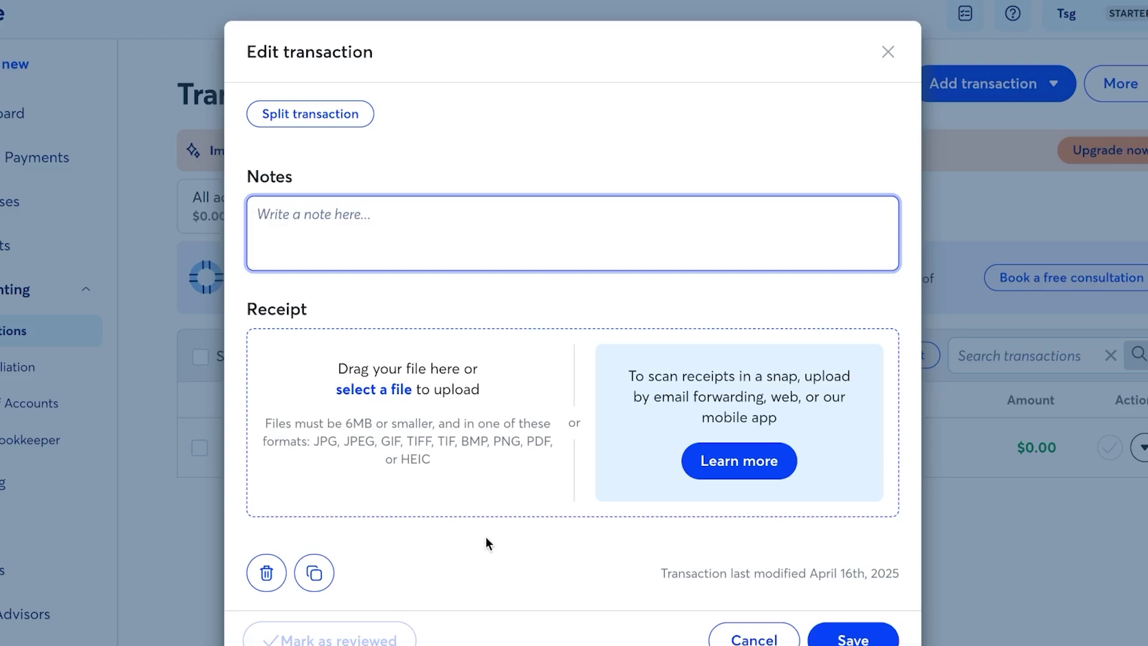
Step: Save the $300 test deposit and check the More import options without choosing one
{"action": "left_click", "coordinate": [879, 638]}
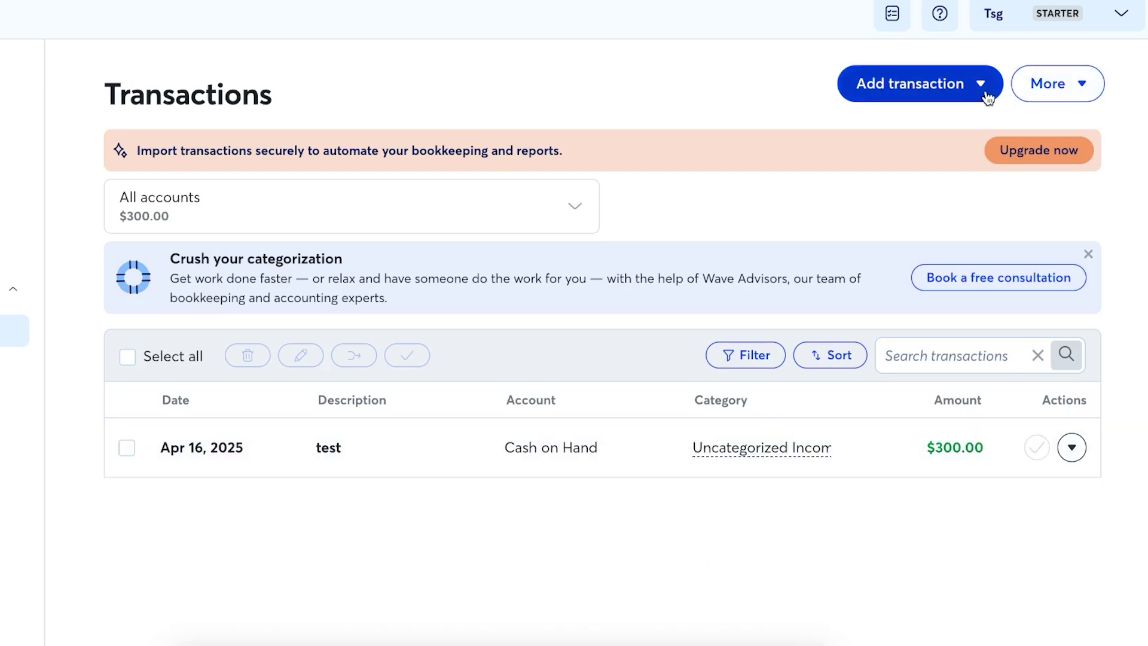
{"action": "left_click", "coordinate": [1085, 101]}
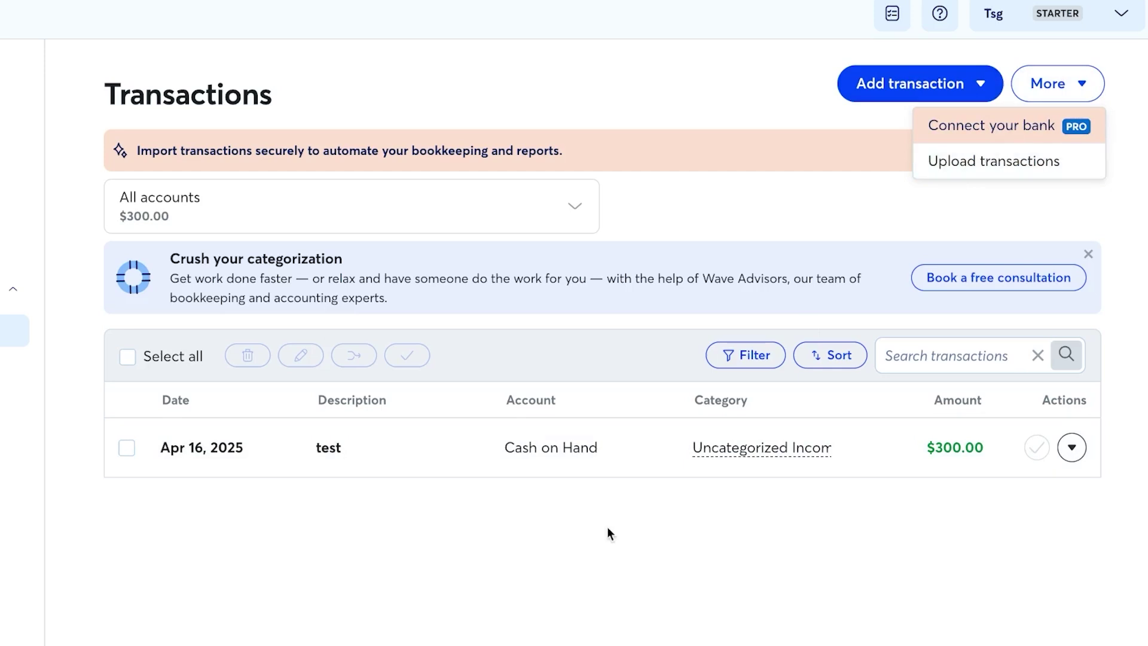
{"action": "left_click", "coordinate": [561, 556]}
Step: Expand the Banking and Payroll sections in the sidebar
{"action": "mouse_move", "coordinate": [51, 385]}
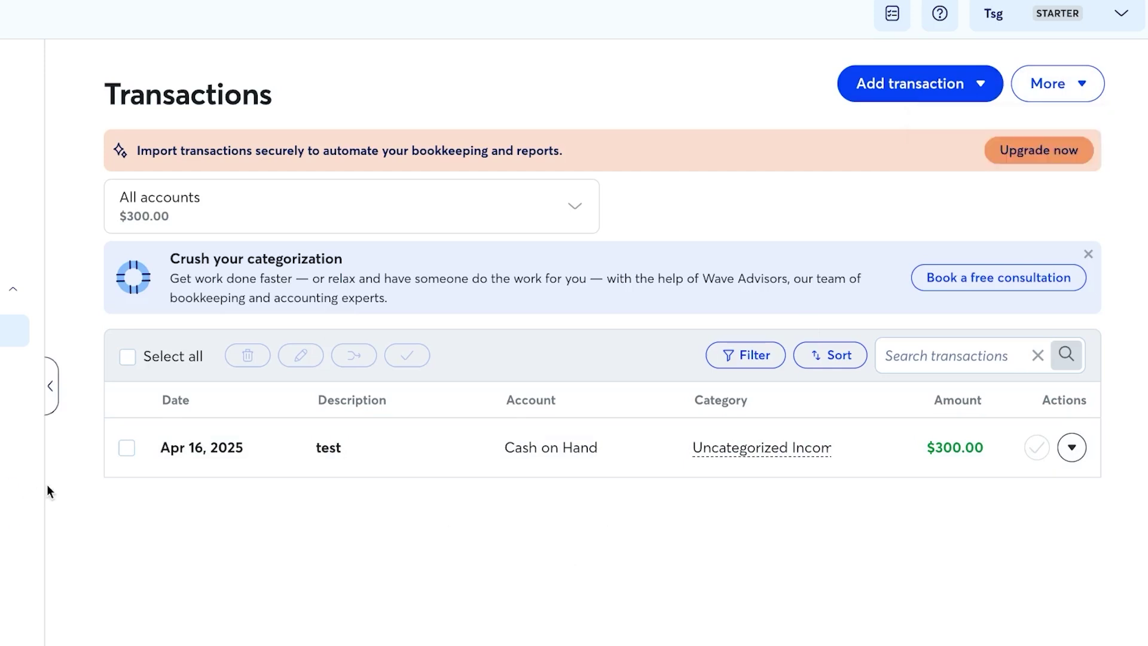
{"action": "left_click", "coordinate": [18, 482]}
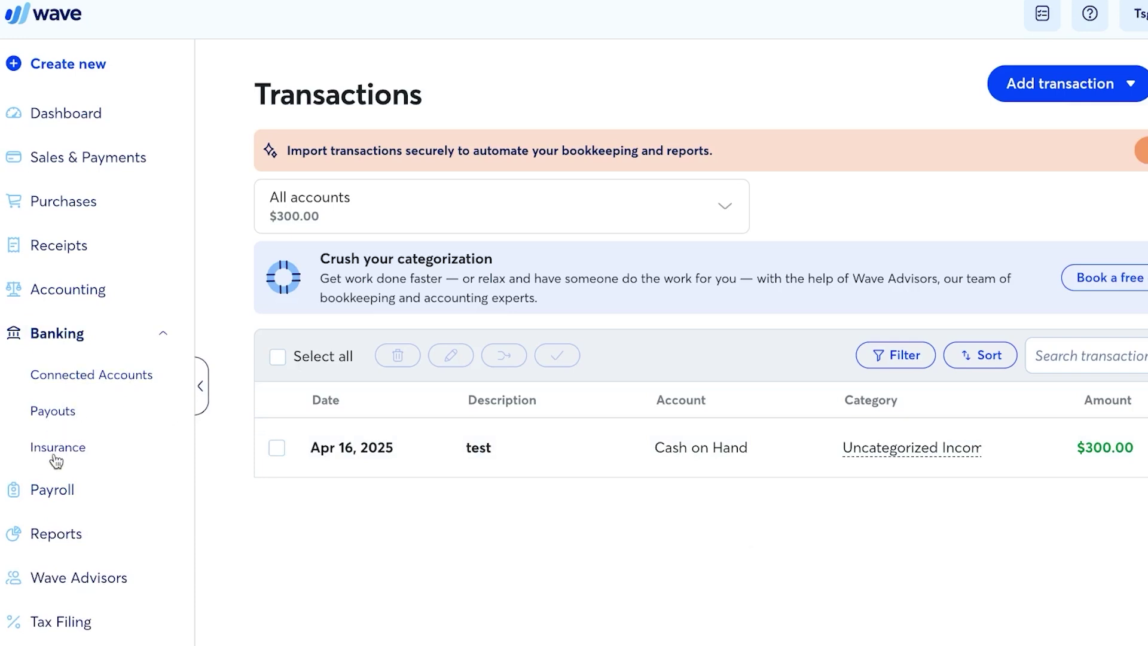
{"action": "left_click", "coordinate": [58, 495]}
{"action": "scroll", "coordinate": [114, 478], "scroll_direction": "down", "scroll_amount": 2}
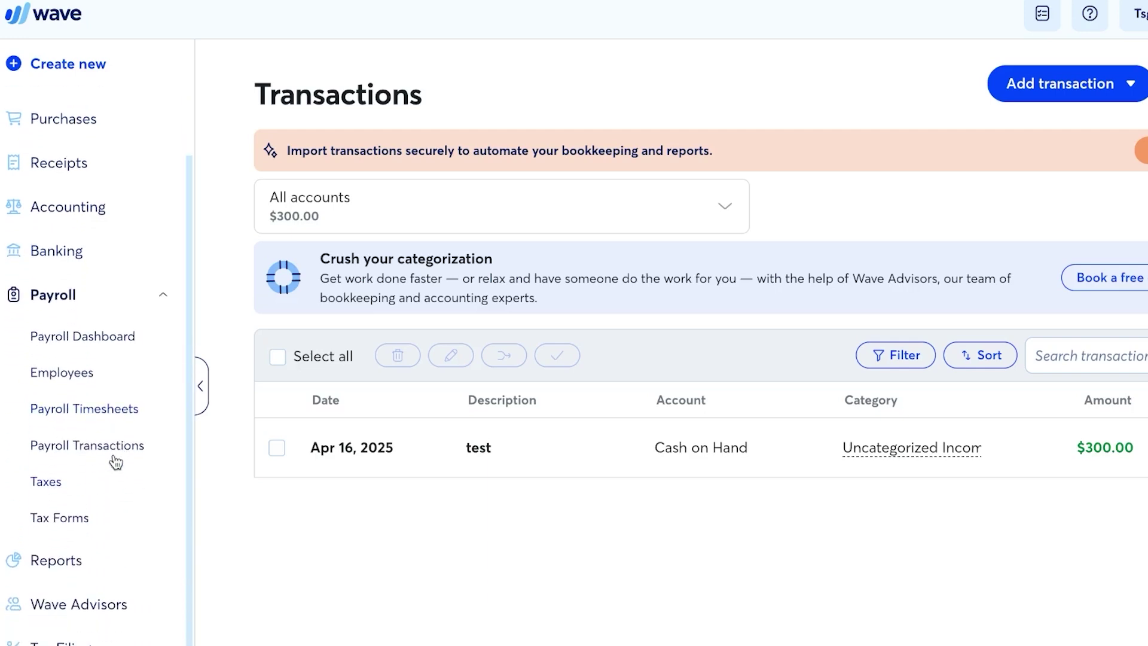
Step: Open the Payroll Dashboard and scroll its Settings list, unavailable until payroll is used
{"action": "left_click", "coordinate": [94, 342]}
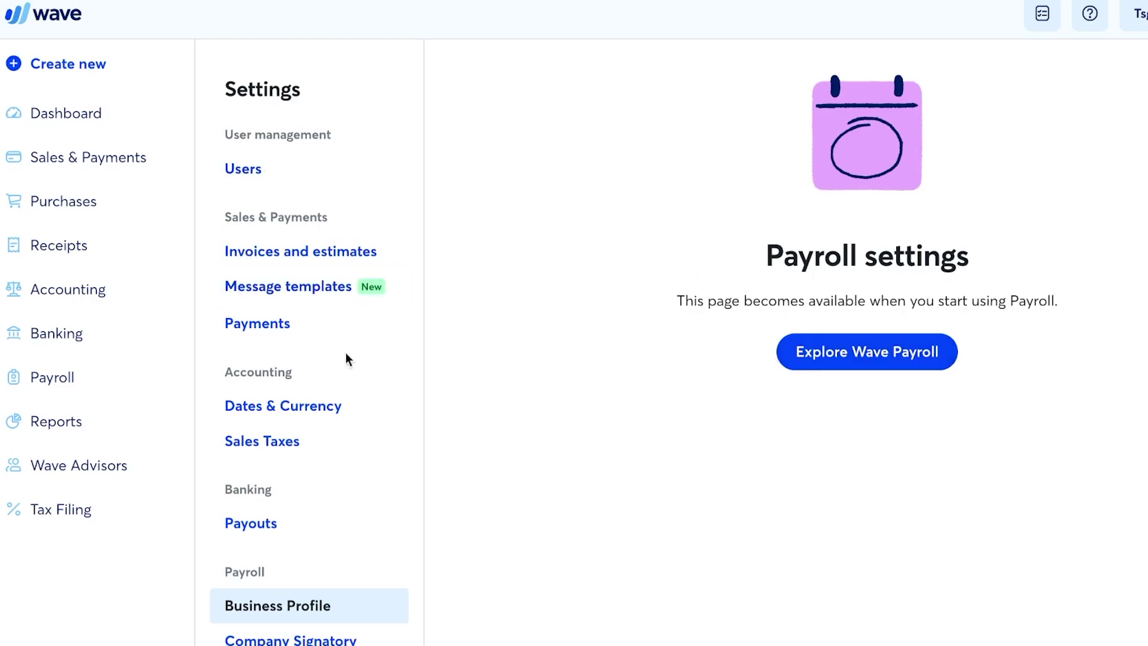
{"action": "scroll", "coordinate": [233, 353], "scroll_direction": "down", "scroll_amount": 2}
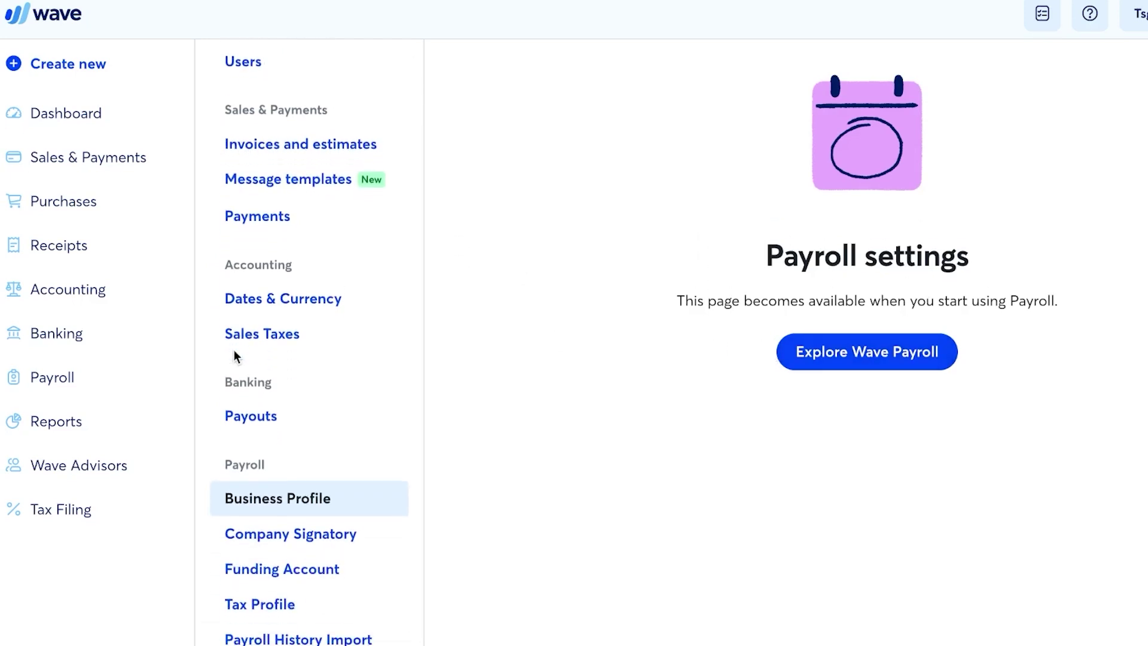
{"action": "scroll", "coordinate": [233, 357], "scroll_direction": "up", "scroll_amount": 2}
{"action": "scroll", "coordinate": [366, 450], "scroll_direction": "down", "scroll_amount": 1}
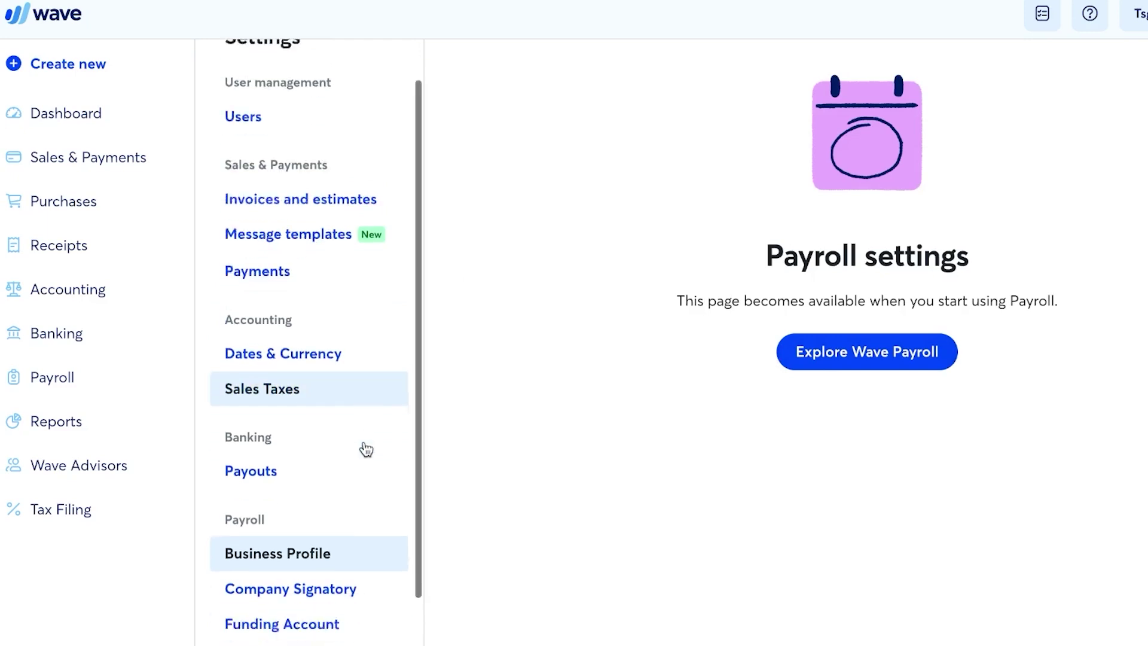
{"action": "scroll", "coordinate": [364, 449], "scroll_direction": "down", "scroll_amount": 3}
{"action": "scroll", "coordinate": [341, 405], "scroll_direction": "down", "scroll_amount": 1}
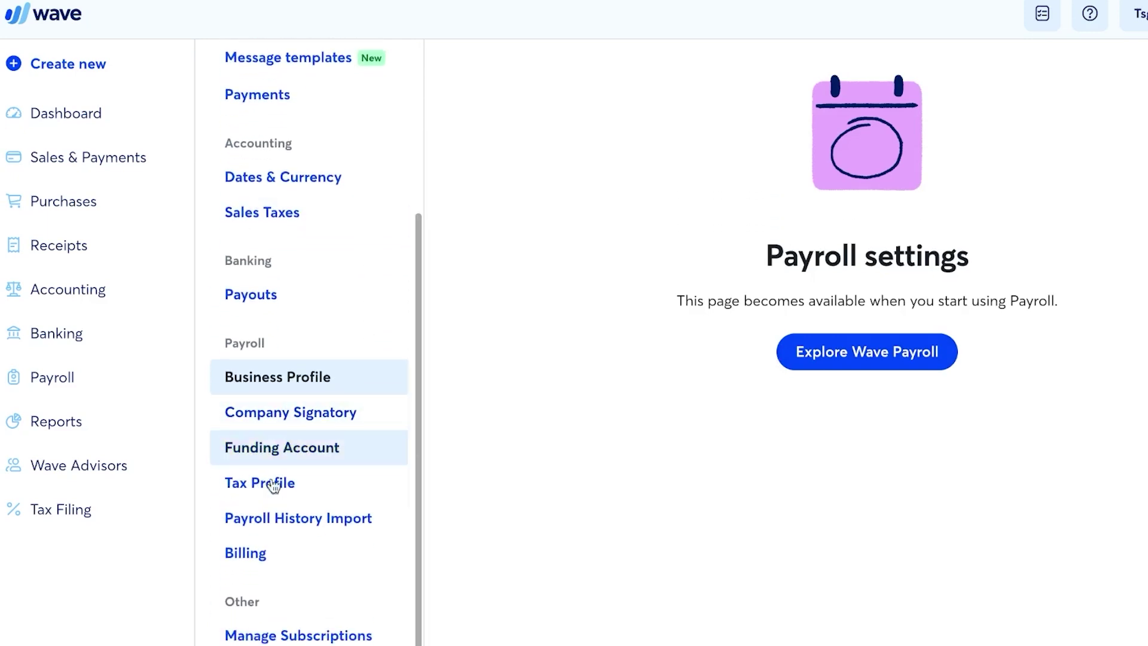
Step: Open Reports and browse Financial statements, Taxes, Payroll, Customers, Vendors and Detailed reporting
{"action": "left_click", "coordinate": [84, 435]}
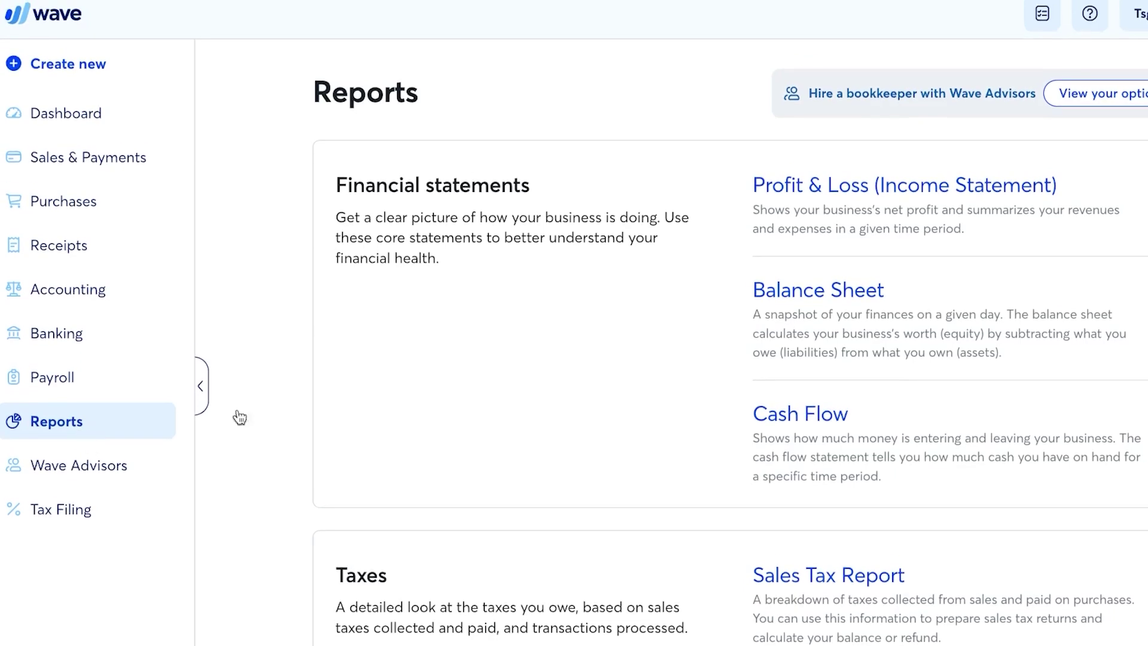
{"action": "scroll", "coordinate": [586, 362], "scroll_direction": "down", "scroll_amount": 4}
{"action": "scroll", "coordinate": [586, 362], "scroll_direction": "up", "scroll_amount": 4}
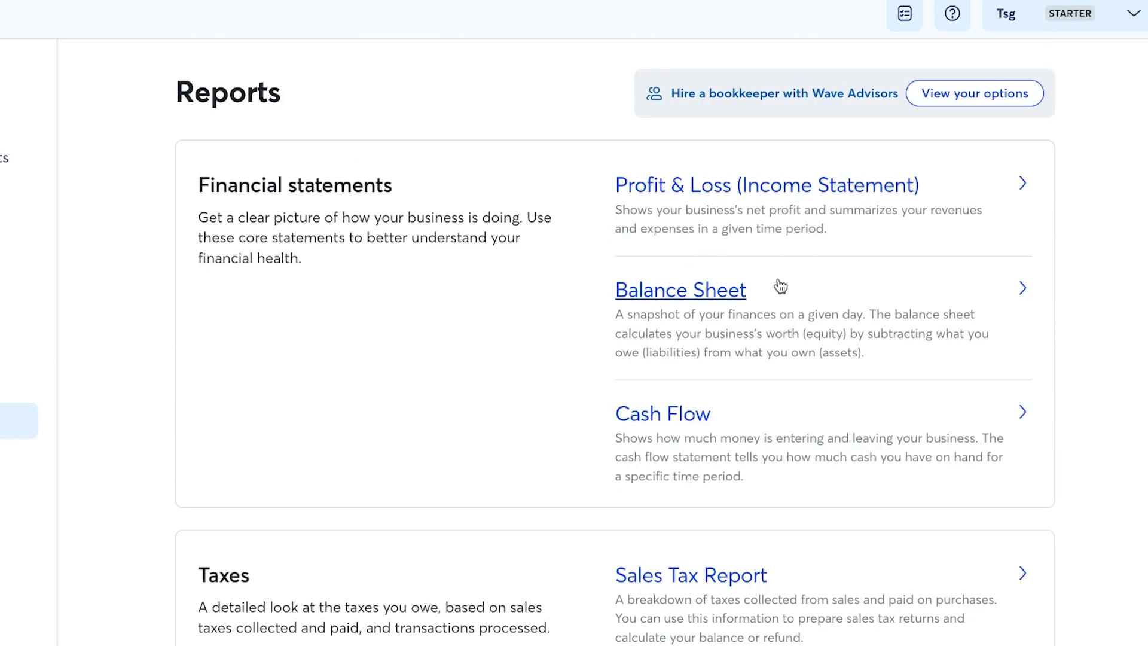
{"action": "scroll", "coordinate": [779, 286], "scroll_direction": "down", "scroll_amount": 8}
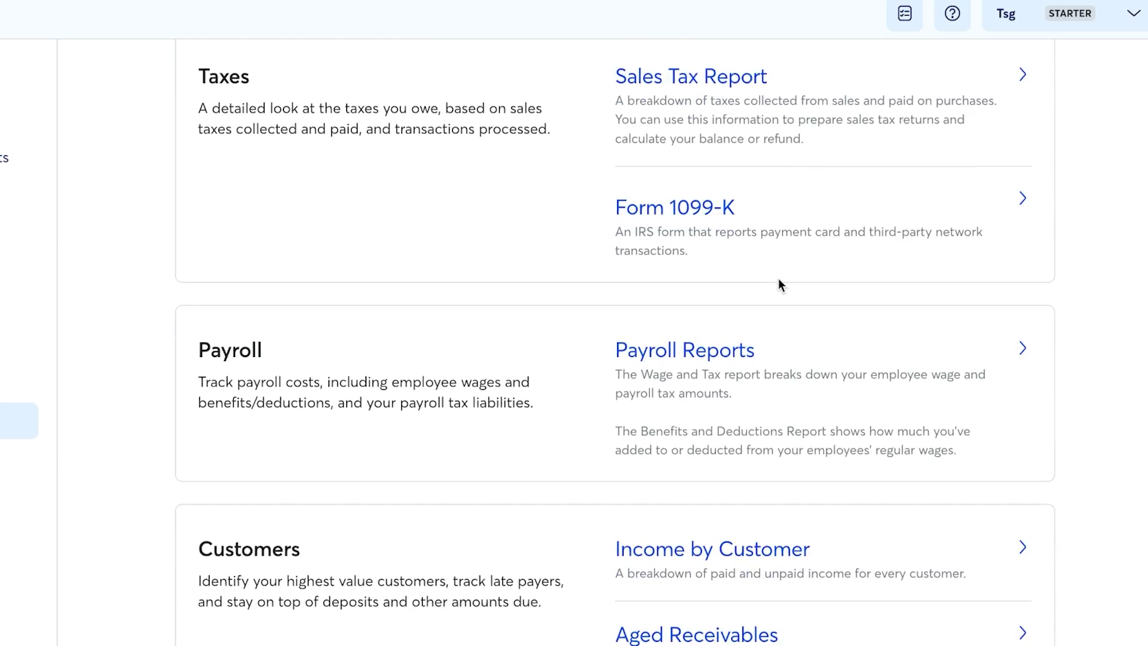
{"action": "scroll", "coordinate": [779, 281], "scroll_direction": "down", "scroll_amount": 5}
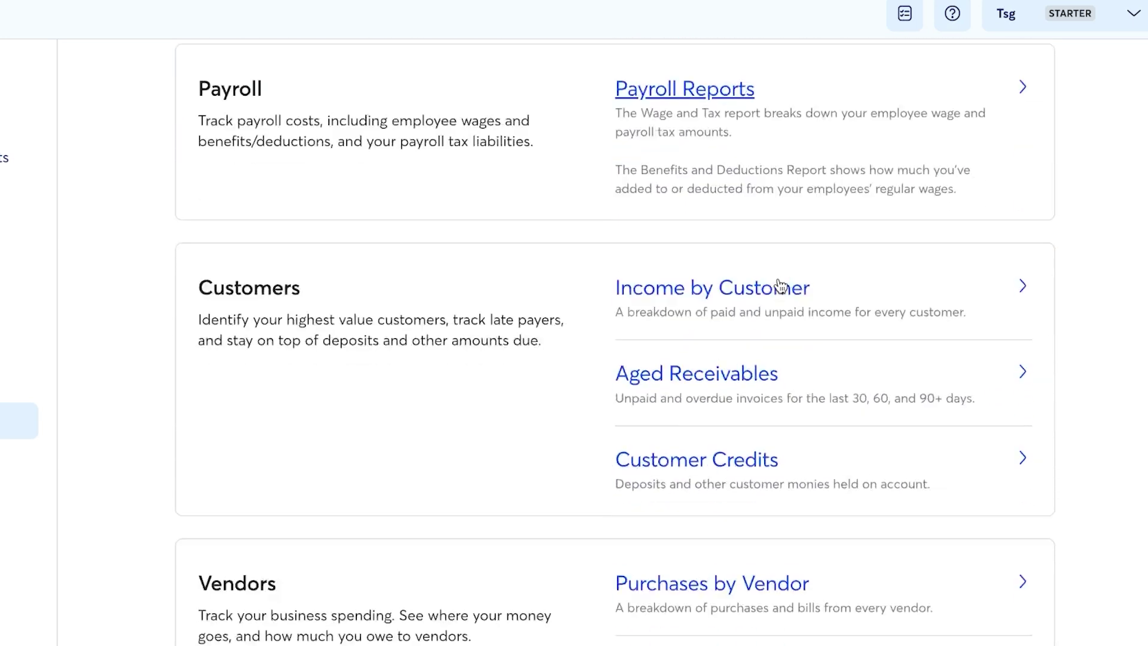
{"action": "scroll", "coordinate": [781, 287], "scroll_direction": "down", "scroll_amount": 2}
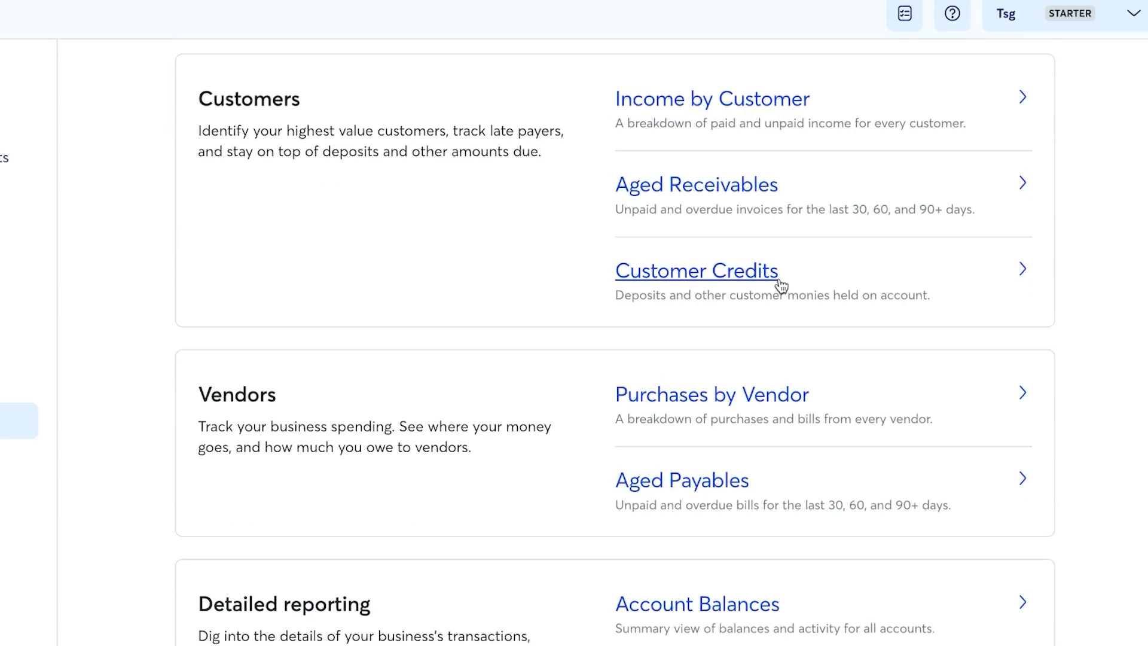
{"action": "scroll", "coordinate": [627, 297], "scroll_direction": "up", "scroll_amount": 7}
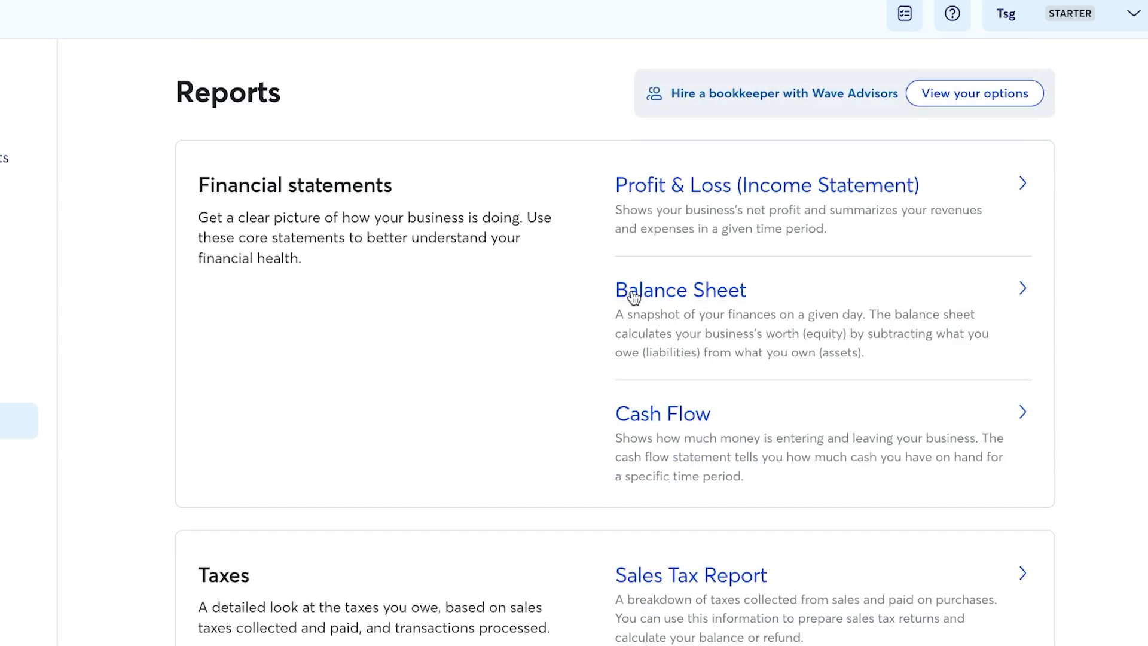
{"action": "scroll", "coordinate": [637, 275], "scroll_direction": "down", "scroll_amount": 15}
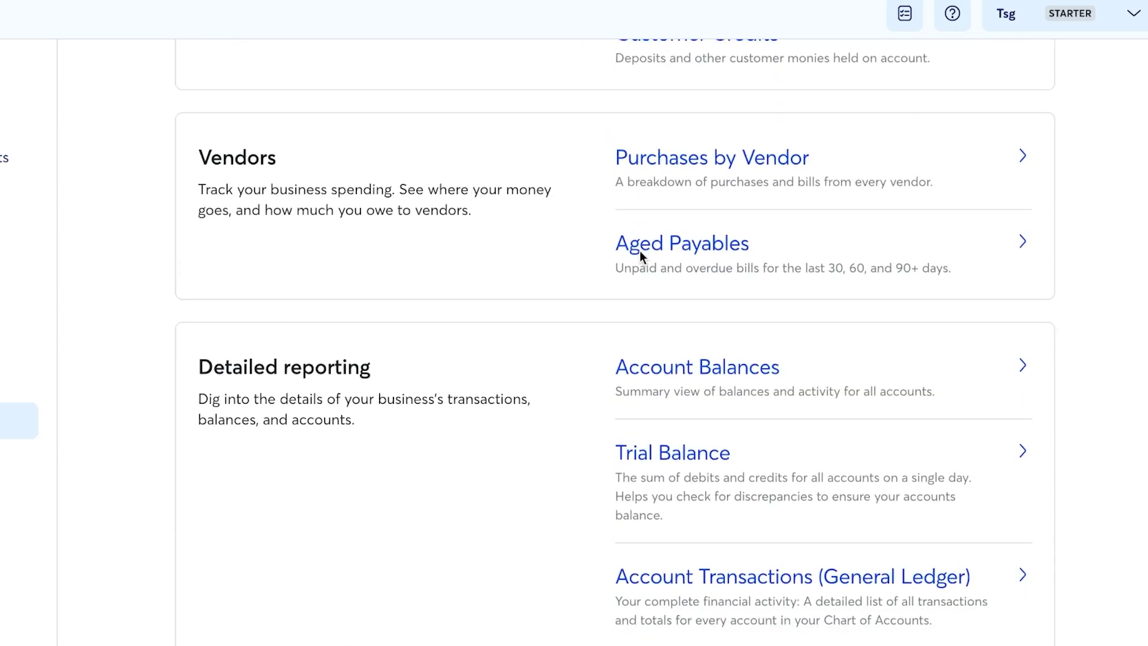
Step: Open the Wave Advisors page and look over its offer
{"action": "left_click", "coordinate": [13, 465]}
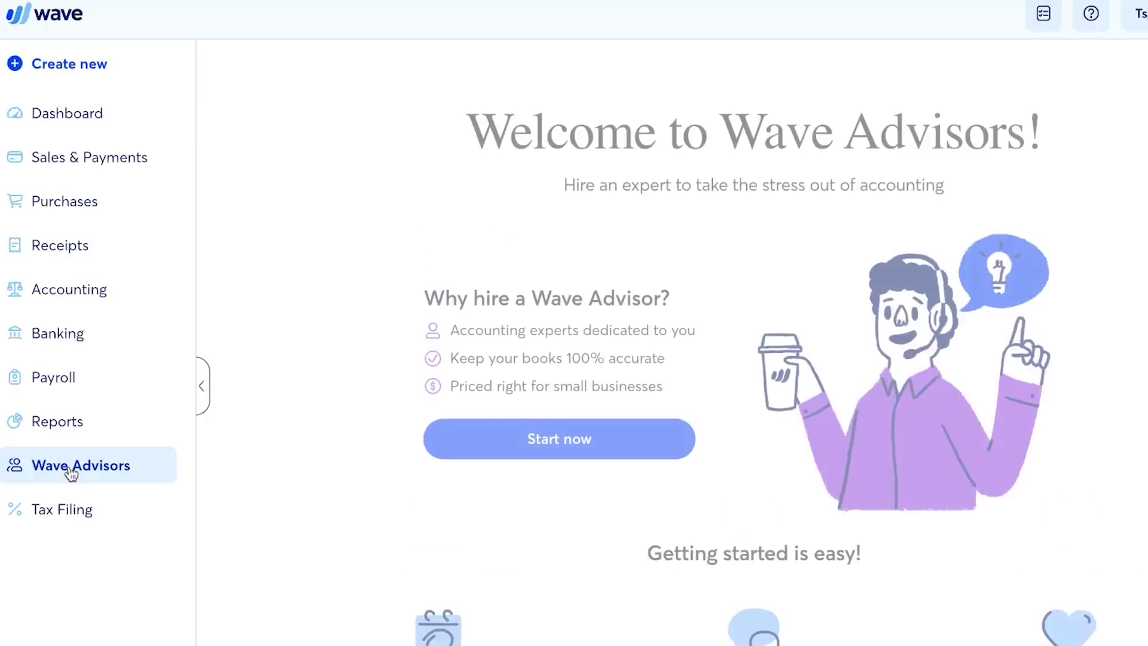
{"action": "scroll", "coordinate": [518, 288], "scroll_direction": "down", "scroll_amount": 5}
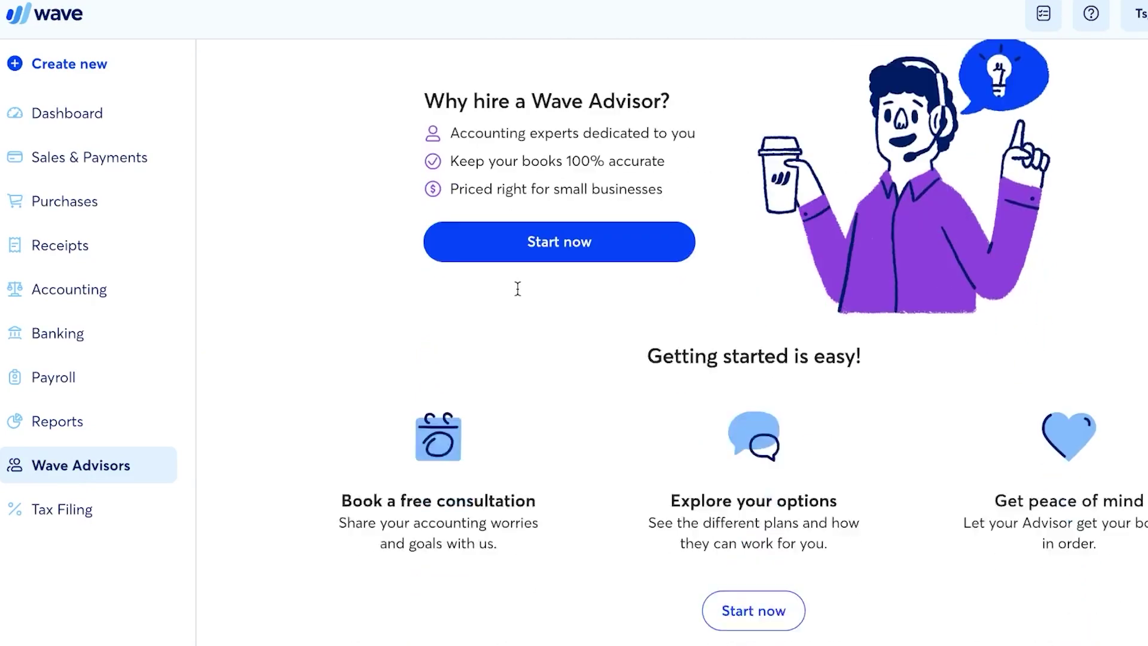
{"action": "scroll", "coordinate": [517, 288], "scroll_direction": "up", "scroll_amount": 5}
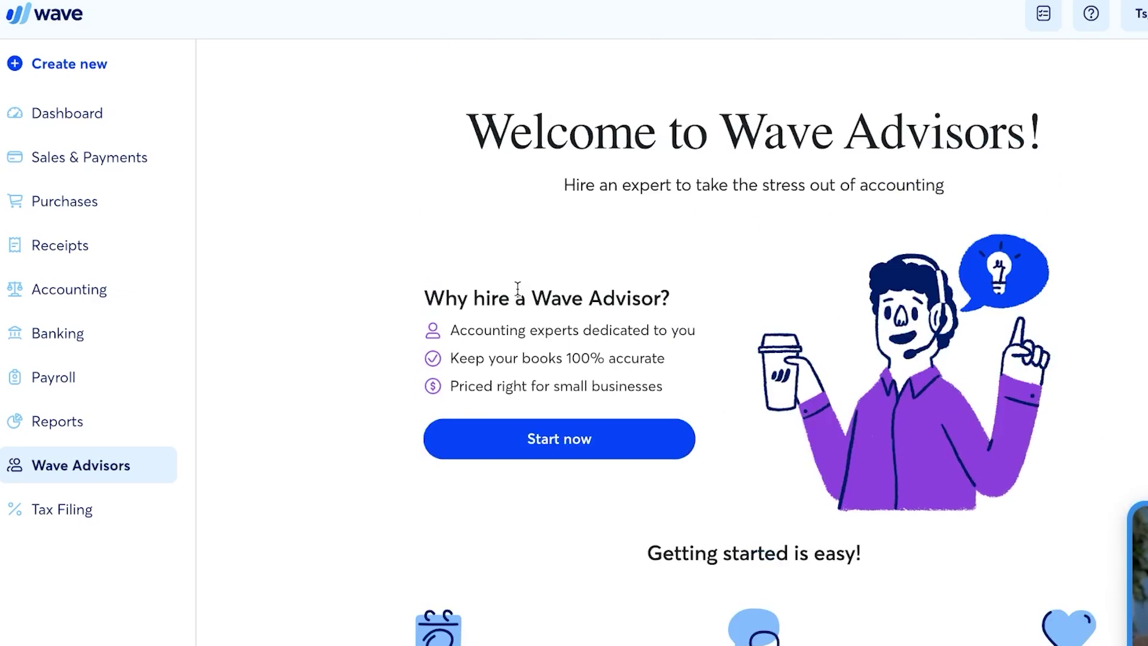
Step: Open Tax Filing and browse the Block Advisors tax filing offer
{"action": "left_click", "coordinate": [43, 520]}
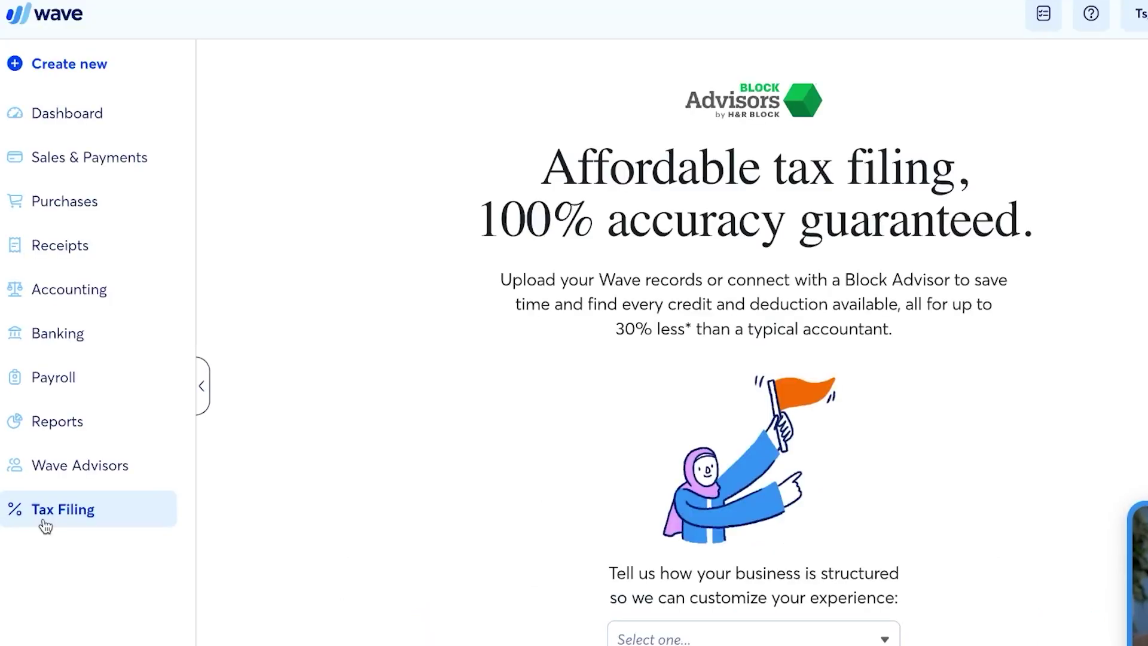
{"action": "scroll", "coordinate": [562, 370], "scroll_direction": "down", "scroll_amount": 4}
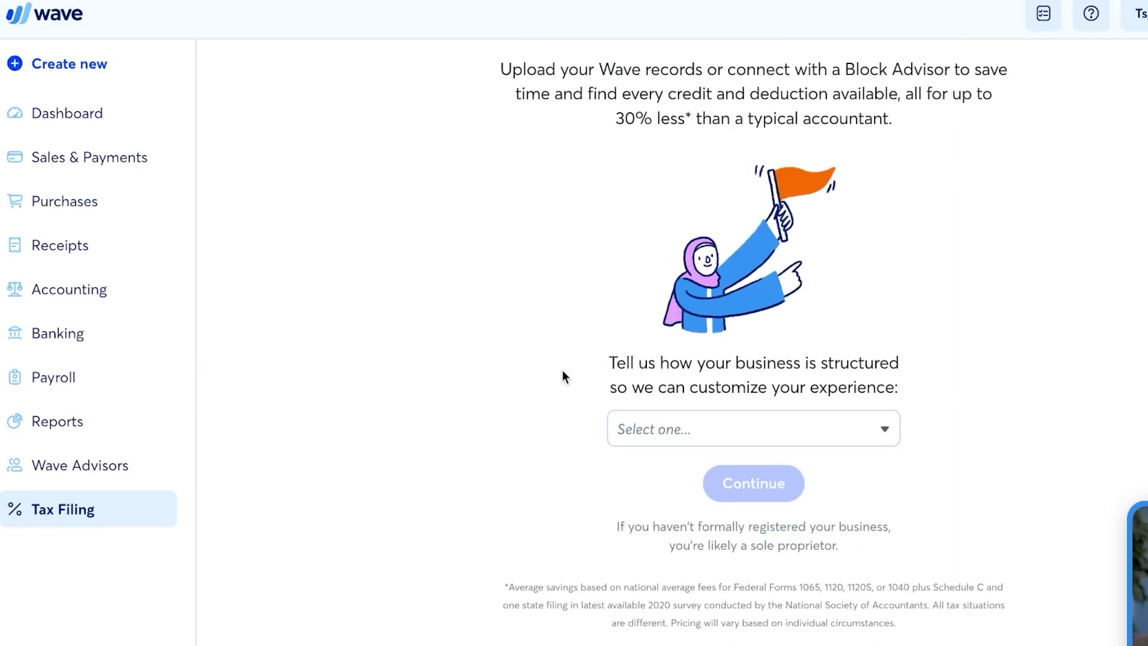
{"action": "scroll", "coordinate": [562, 375], "scroll_direction": "up", "scroll_amount": 4}
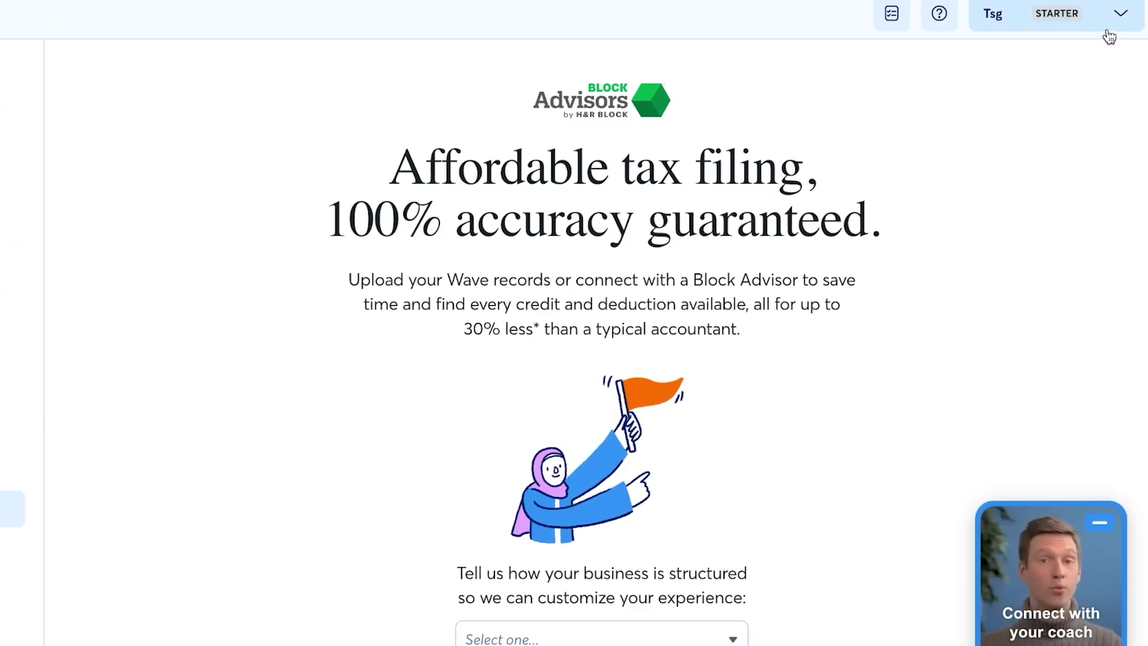
Step: Close the Tsg account menu and dismiss the 'Your customers can pay you online!' promotion
{"action": "left_click", "coordinate": [1112, 18]}
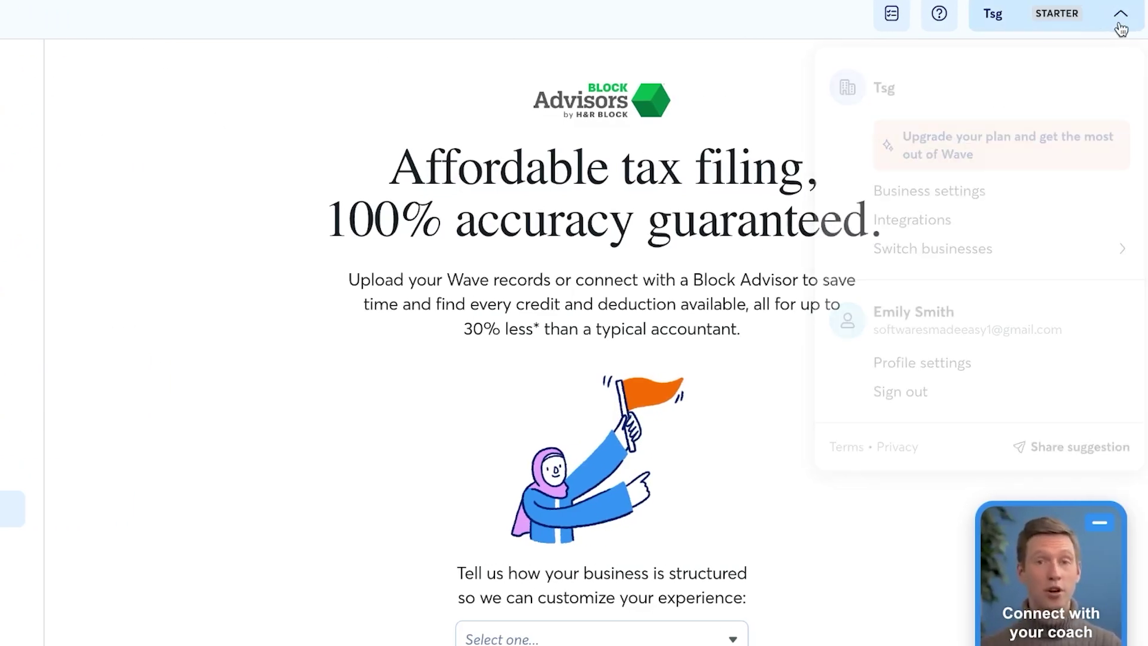
{"action": "left_click", "coordinate": [764, 374]}
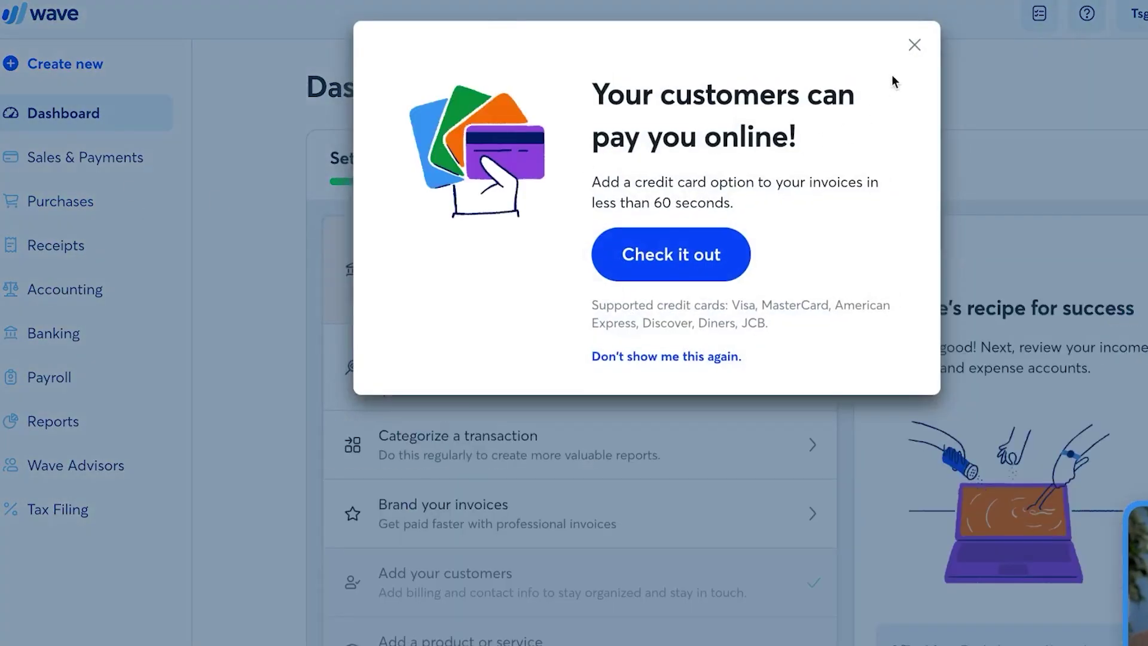
{"action": "left_click", "coordinate": [914, 46]}
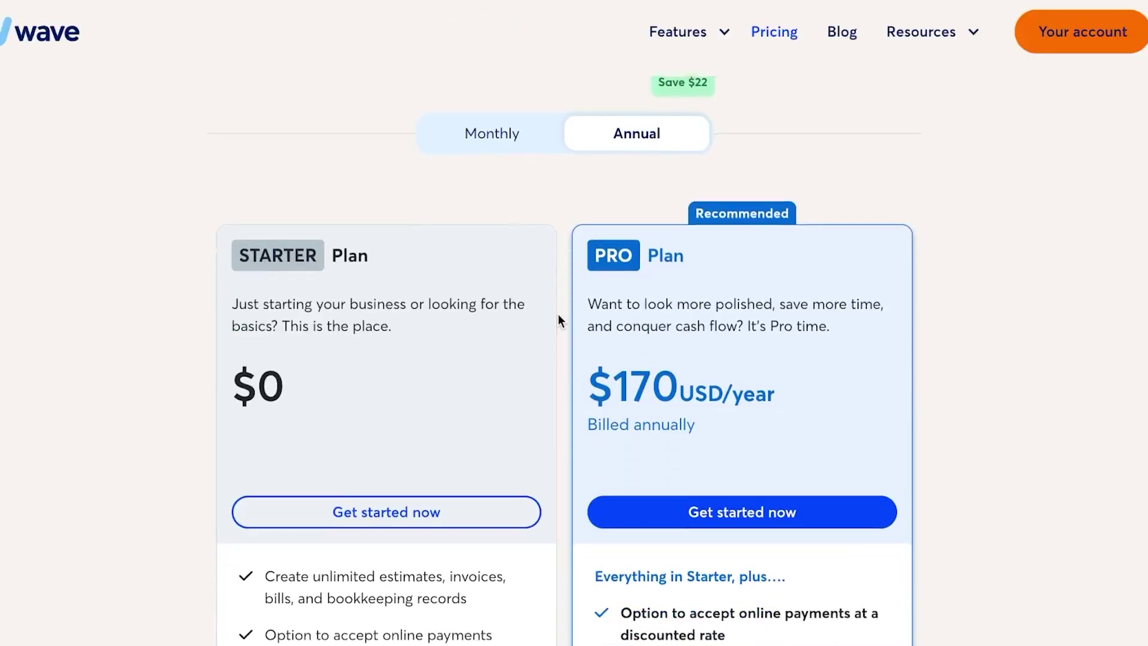
Step: View plan prices billed monthly, then switch back to annual billing
{"action": "scroll", "coordinate": [558, 314], "scroll_direction": "down", "scroll_amount": 3}
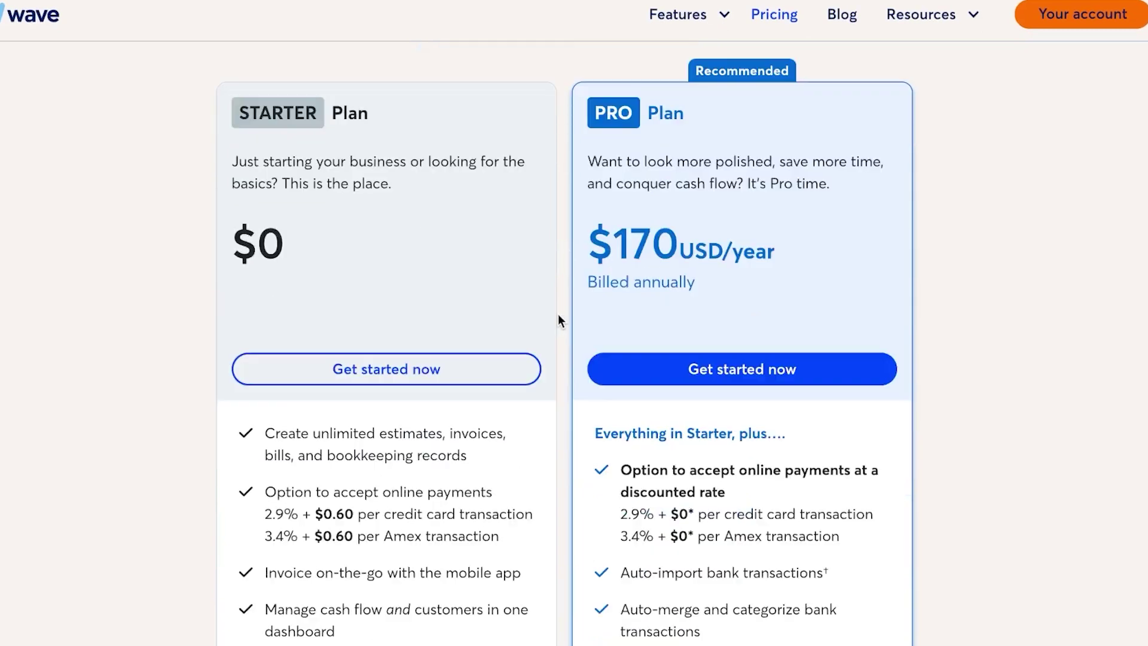
{"action": "scroll", "coordinate": [558, 314], "scroll_direction": "up", "scroll_amount": 2}
{"action": "left_click", "coordinate": [538, 97]}
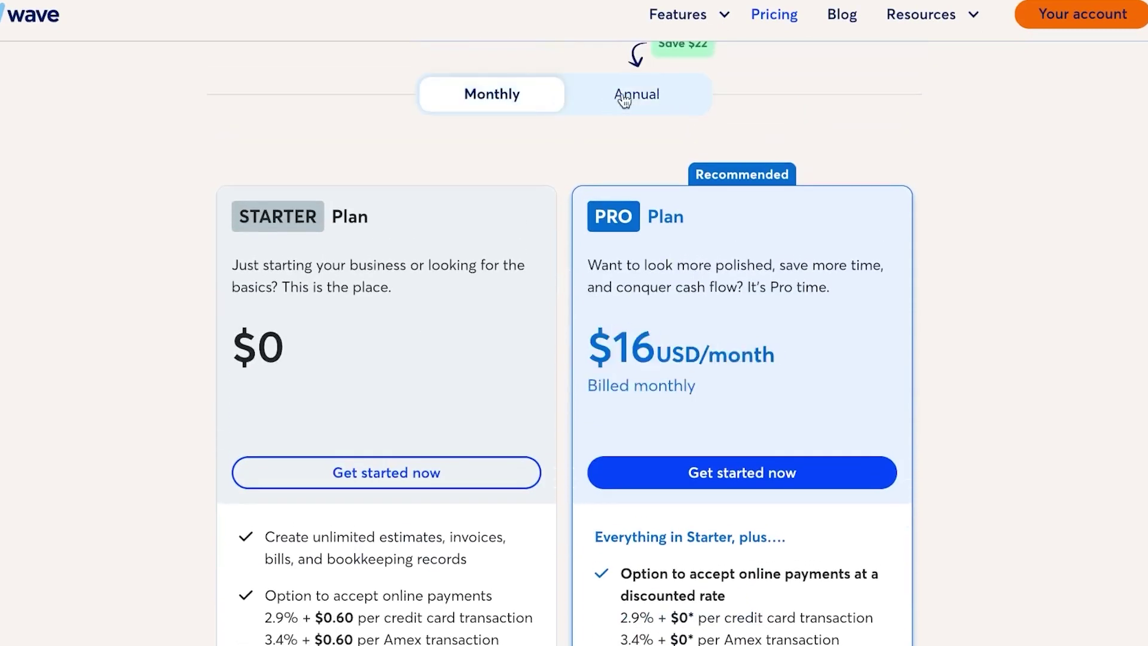
{"action": "left_click", "coordinate": [663, 96]}
Step: Highlight the Pro plan's $170USD/year price to compare it with the free Starter plan
{"action": "scroll", "coordinate": [554, 187], "scroll_direction": "down", "scroll_amount": 3}
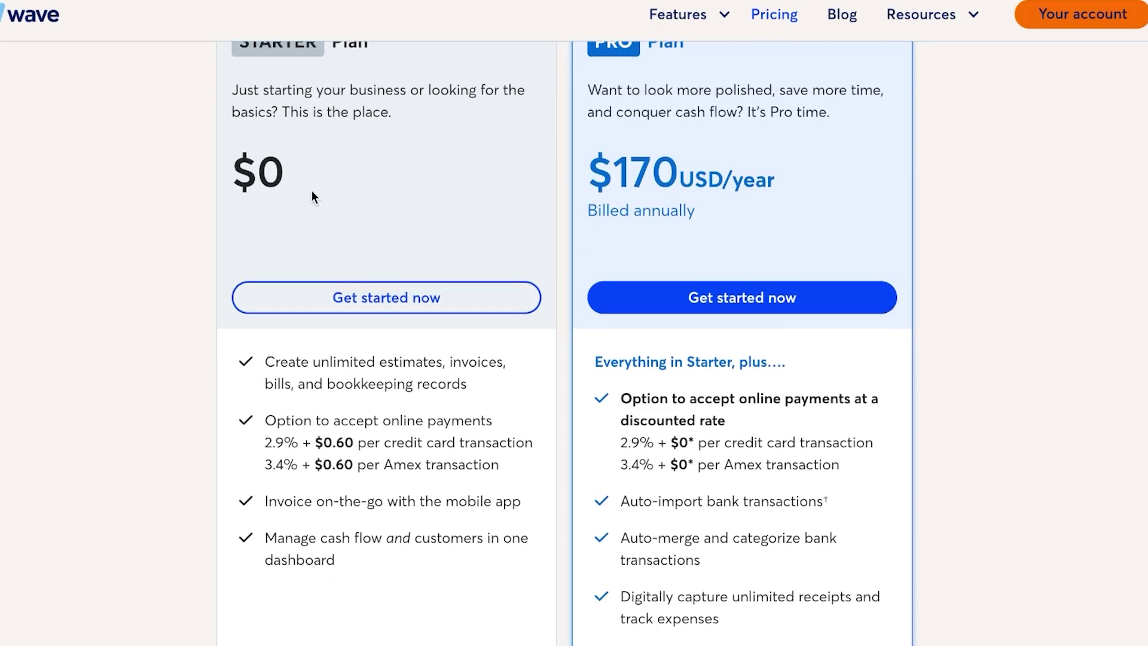
{"action": "scroll", "coordinate": [428, 179], "scroll_direction": "up", "scroll_amount": 2}
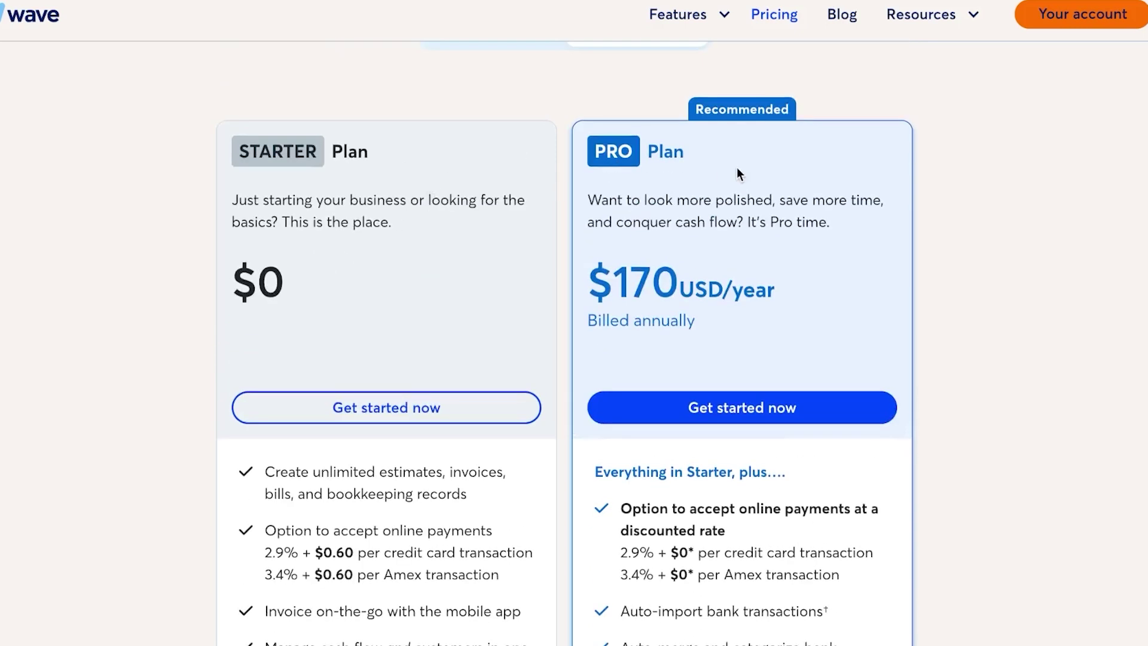
{"action": "scroll", "coordinate": [736, 174], "scroll_direction": "down", "scroll_amount": 1}
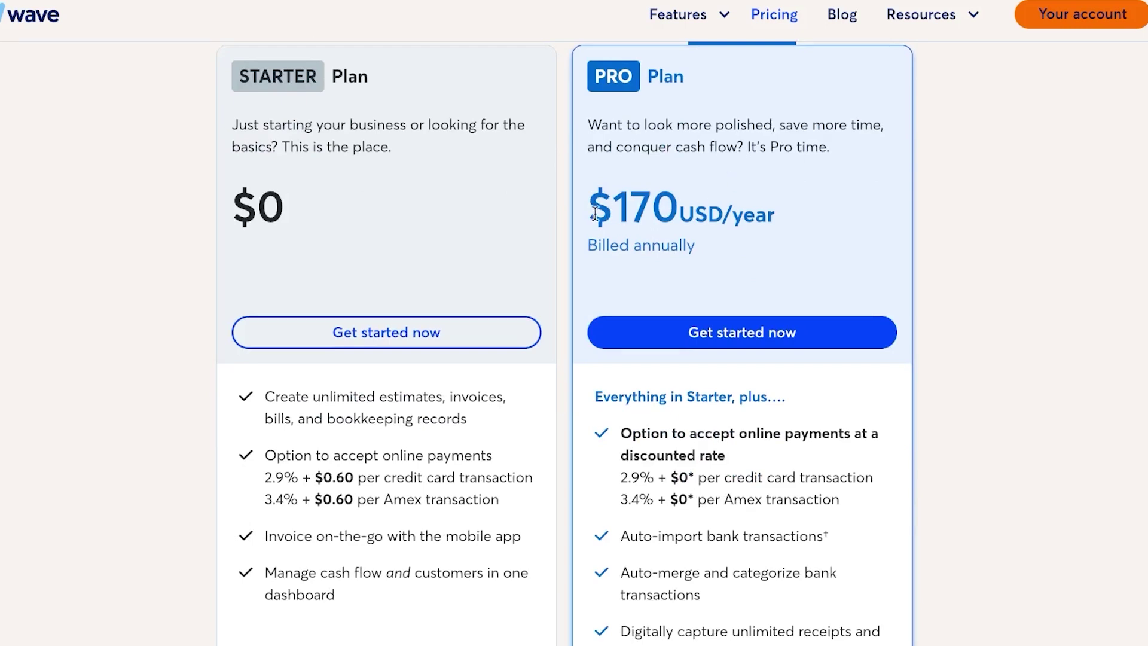
{"action": "left_click_drag", "start_coordinate": [595, 213], "coordinate": [856, 207]}
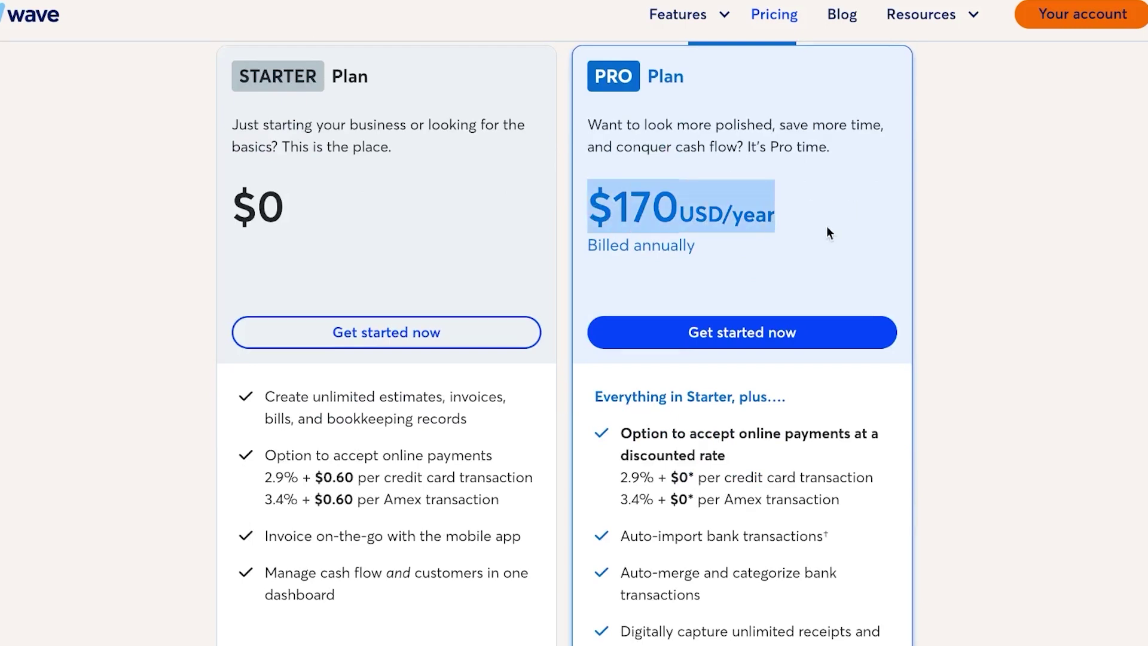
{"action": "left_click", "coordinate": [762, 293]}
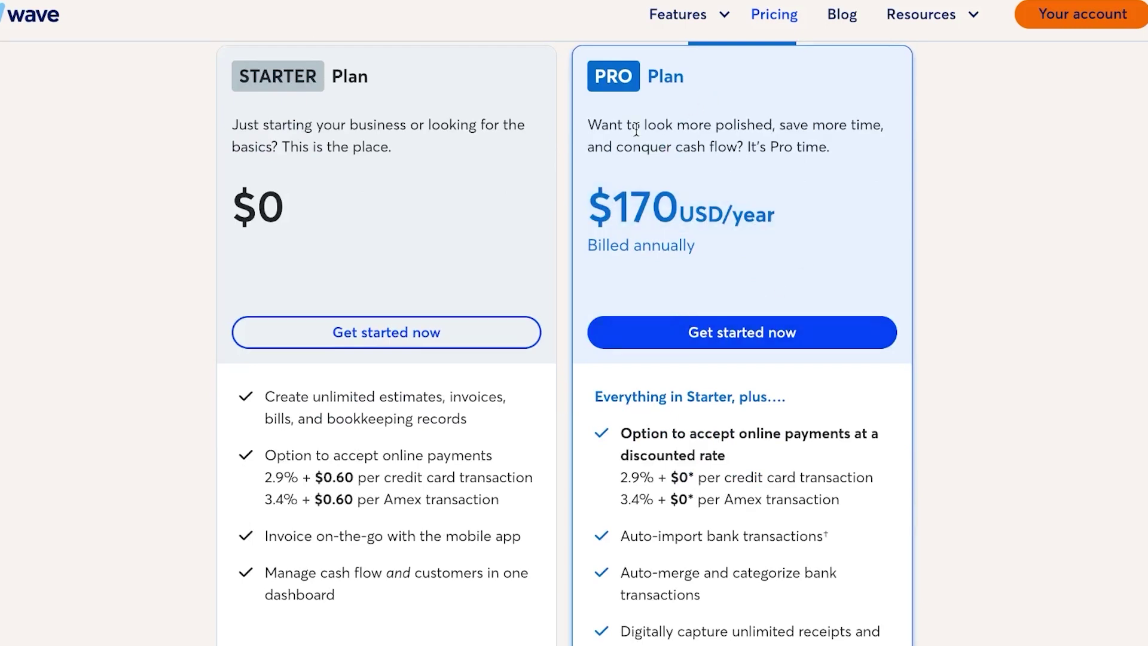
Step: Scroll the plan cards, then return to the dashboard's Cash Flow chart
{"action": "scroll", "coordinate": [636, 129], "scroll_direction": "up", "scroll_amount": 5}
{"action": "scroll", "coordinate": [636, 130], "scroll_direction": "down", "scroll_amount": 2}
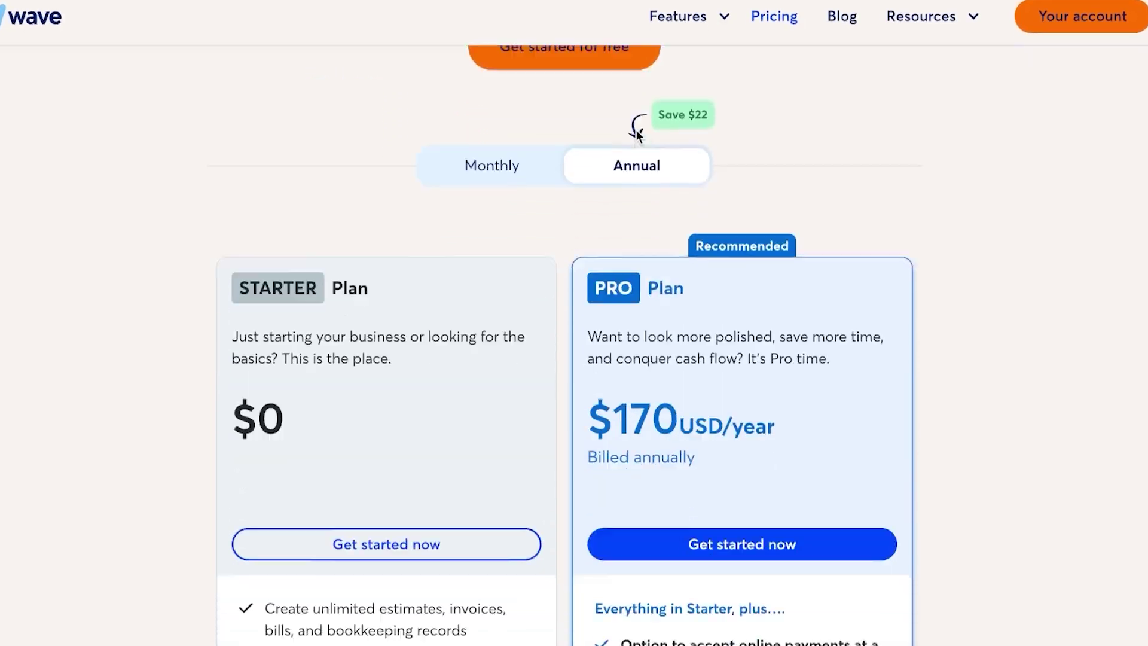
{"action": "scroll", "coordinate": [637, 133], "scroll_direction": "down", "scroll_amount": 7}
{"action": "scroll", "coordinate": [638, 136], "scroll_direction": "up", "scroll_amount": 4}
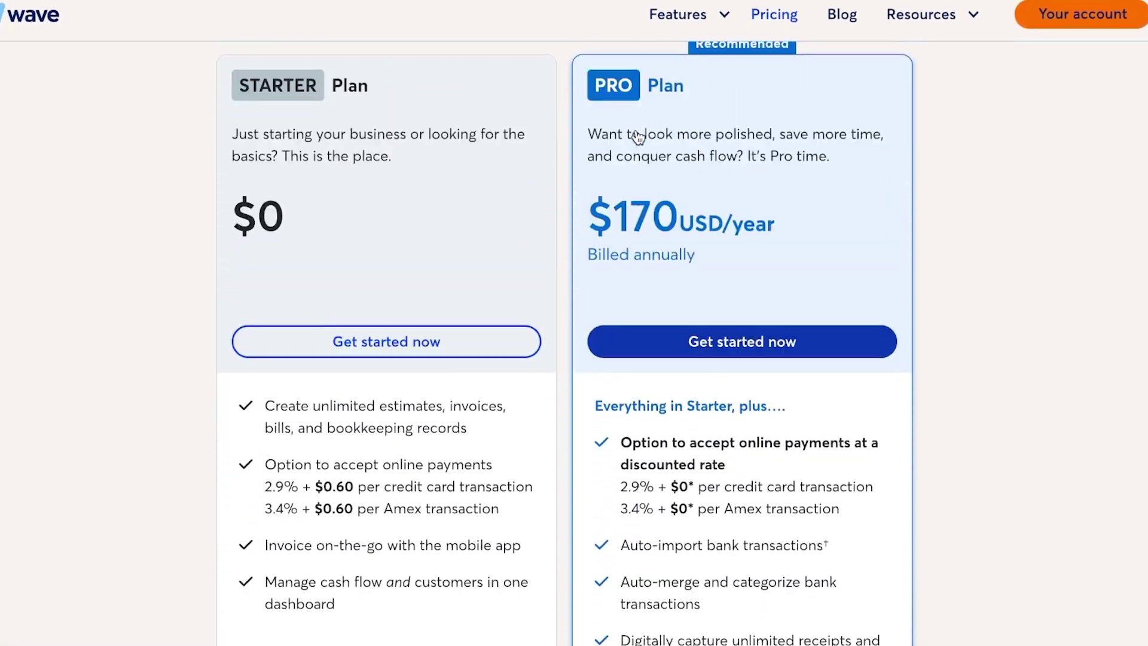
{"action": "scroll", "coordinate": [636, 131], "scroll_direction": "down", "scroll_amount": 2}
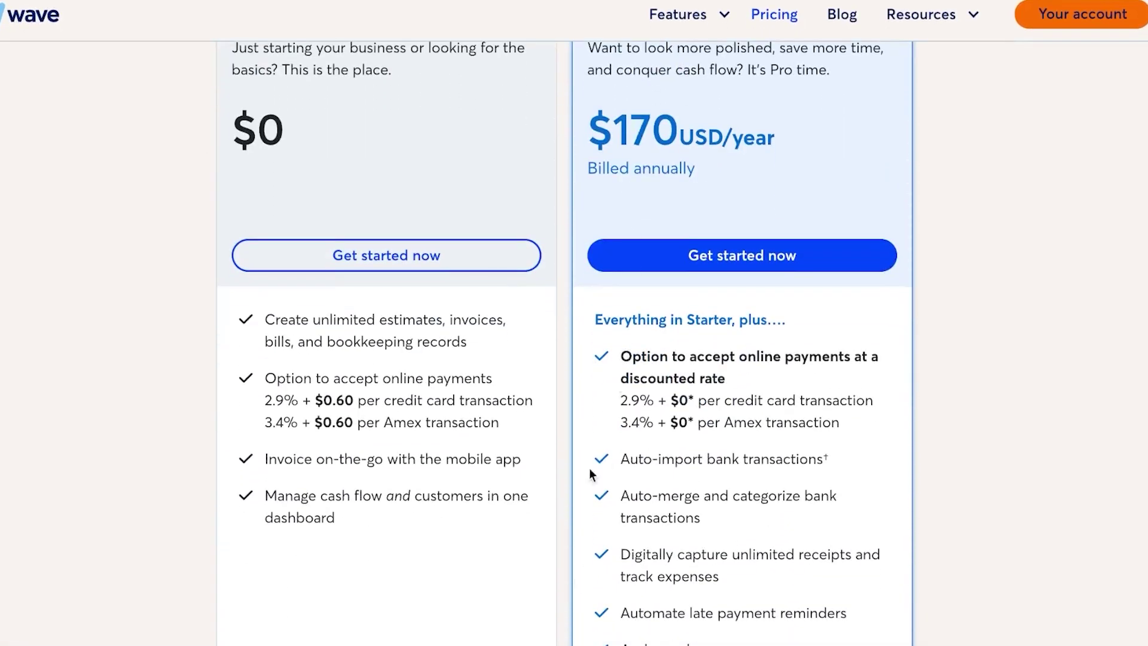
{"action": "scroll", "coordinate": [892, 290], "scroll_direction": "up", "scroll_amount": 7}
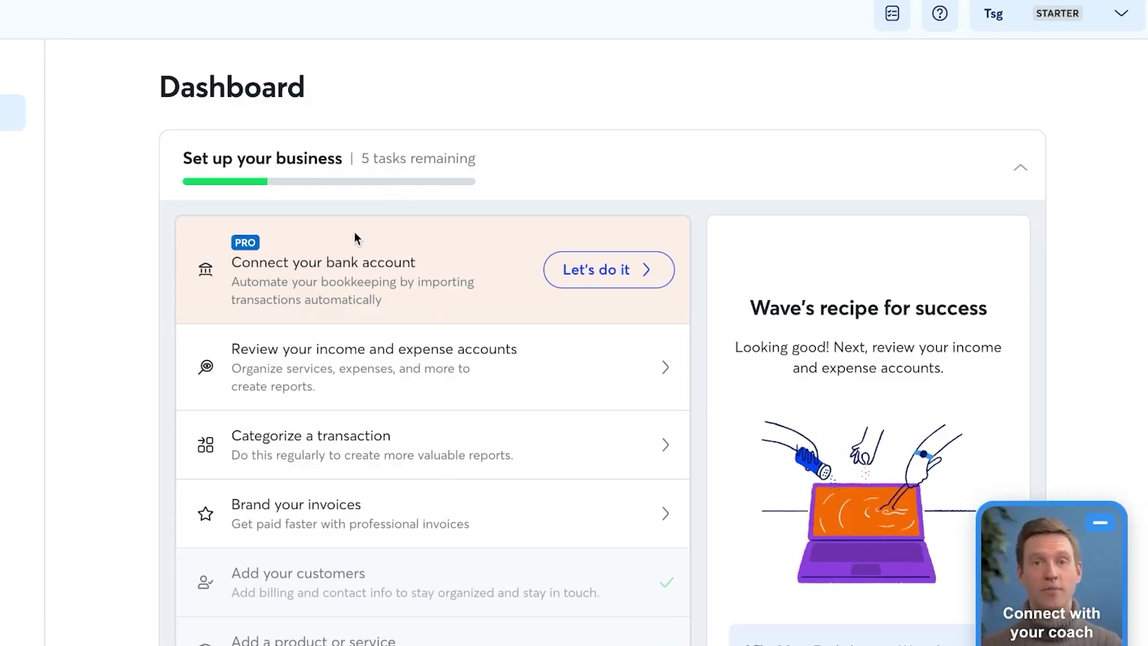
{"action": "scroll", "coordinate": [355, 233], "scroll_direction": "down", "scroll_amount": 10}
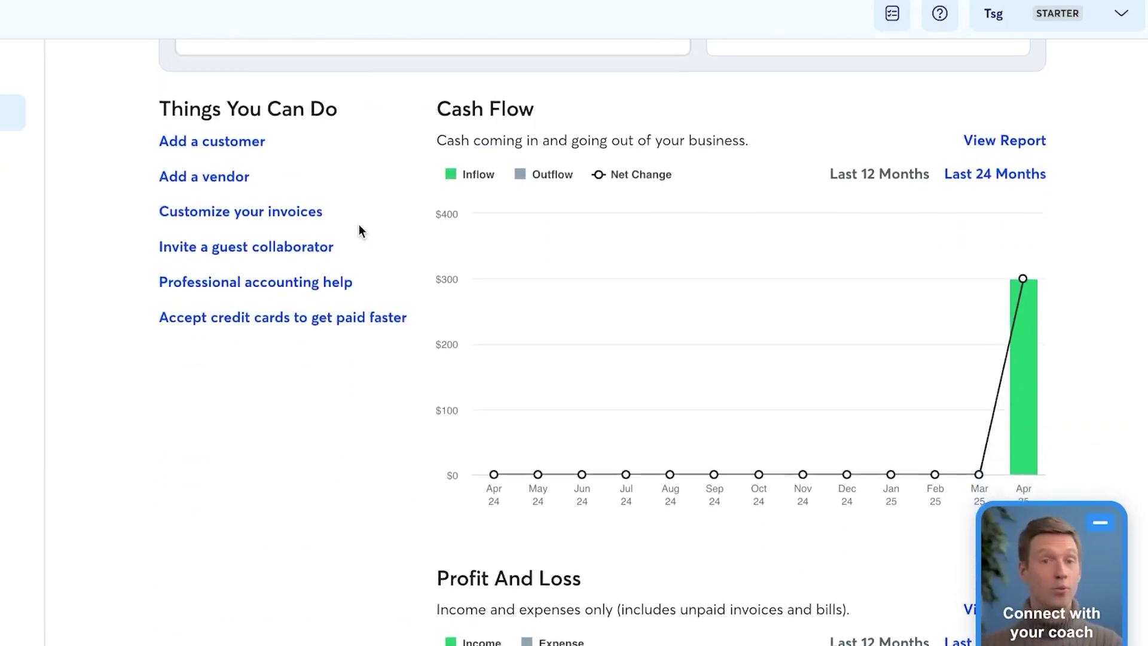
{"action": "scroll", "coordinate": [359, 226], "scroll_direction": "up", "scroll_amount": 10}
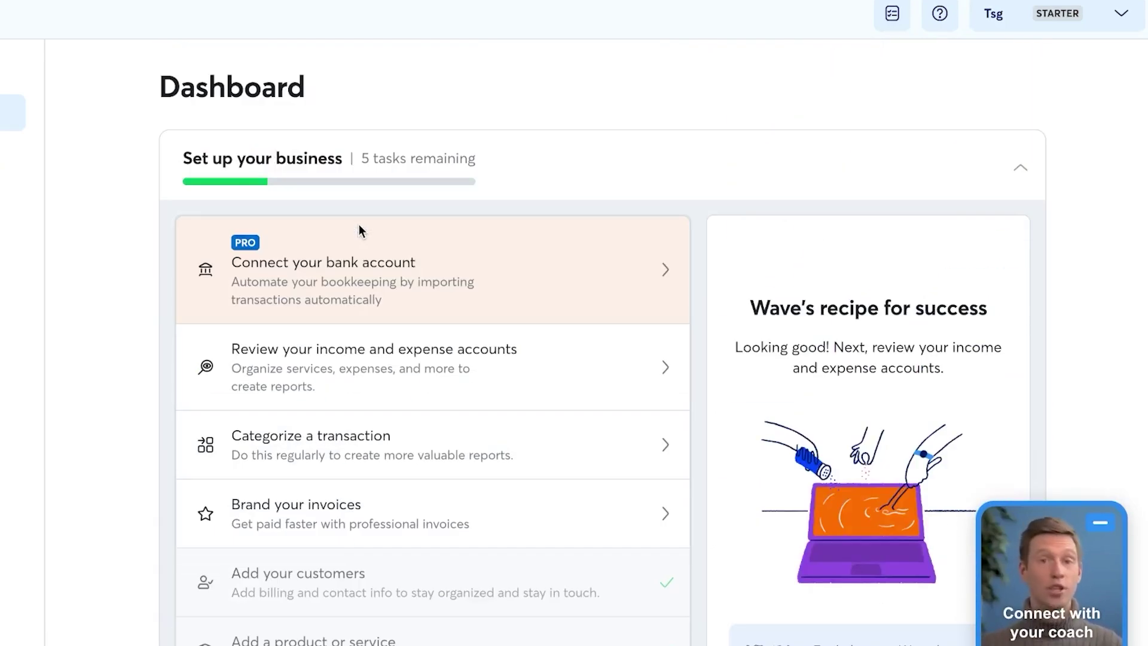